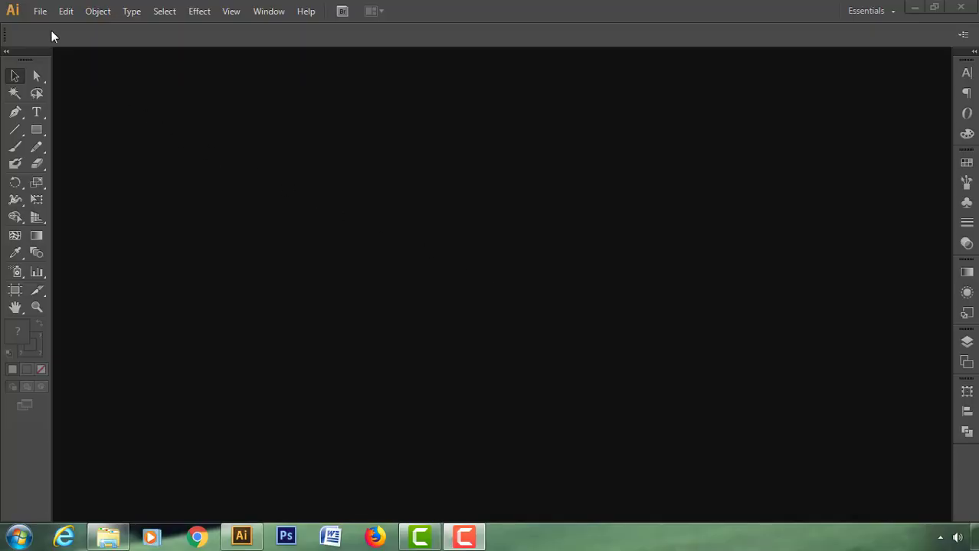
Create a new portrait document 18 in wide and 23 in tall.
left_click(43, 14)
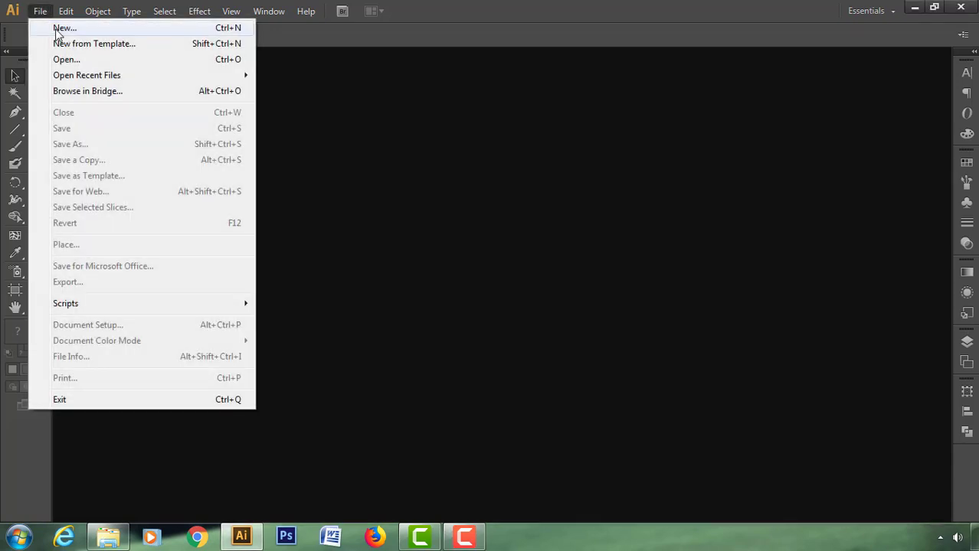
left_click(57, 29)
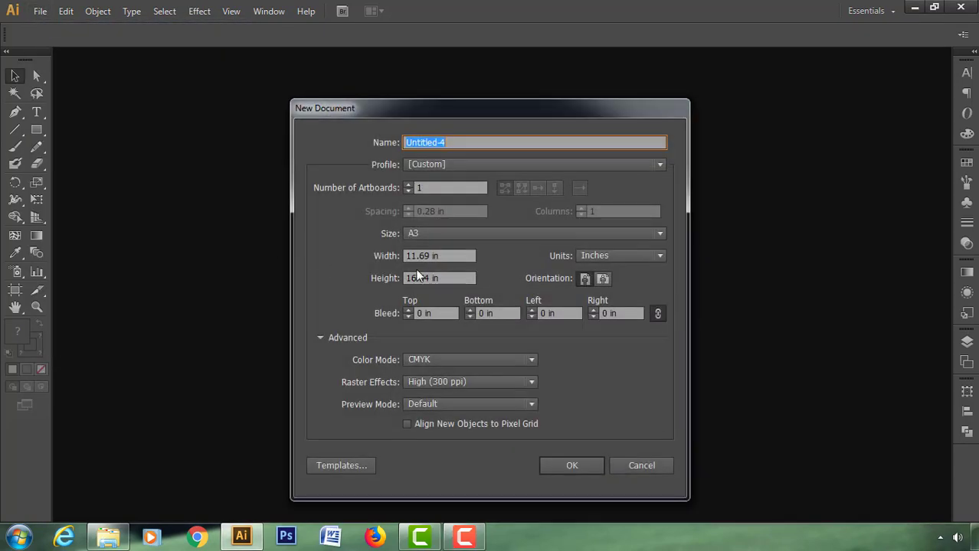
left_click_drag(457, 260, 399, 262)
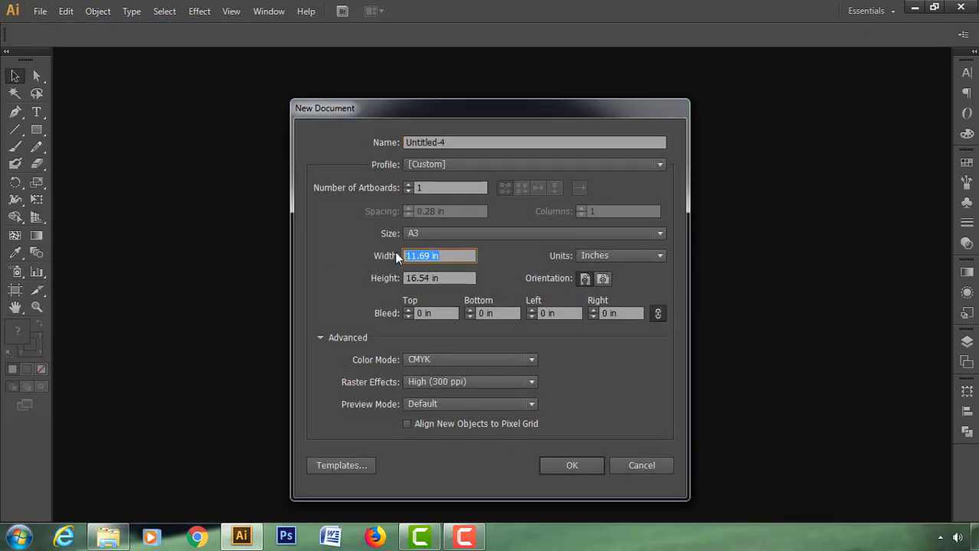
type("18")
key("Tab")
type("23")
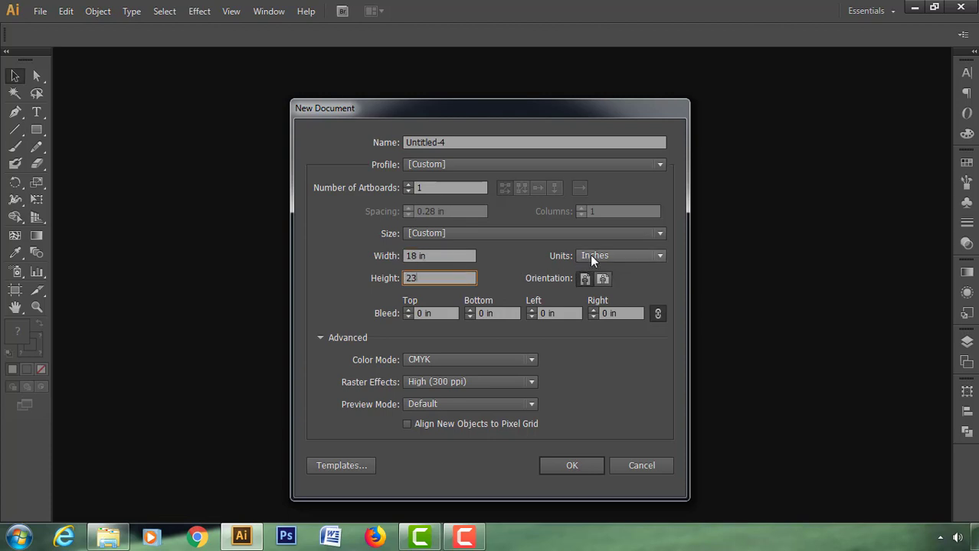
left_click(581, 282)
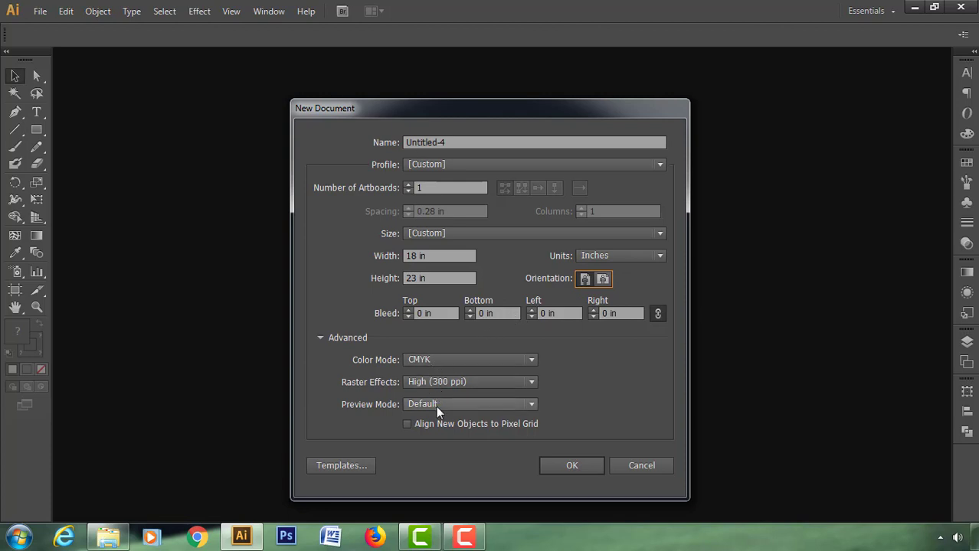
left_click(567, 466)
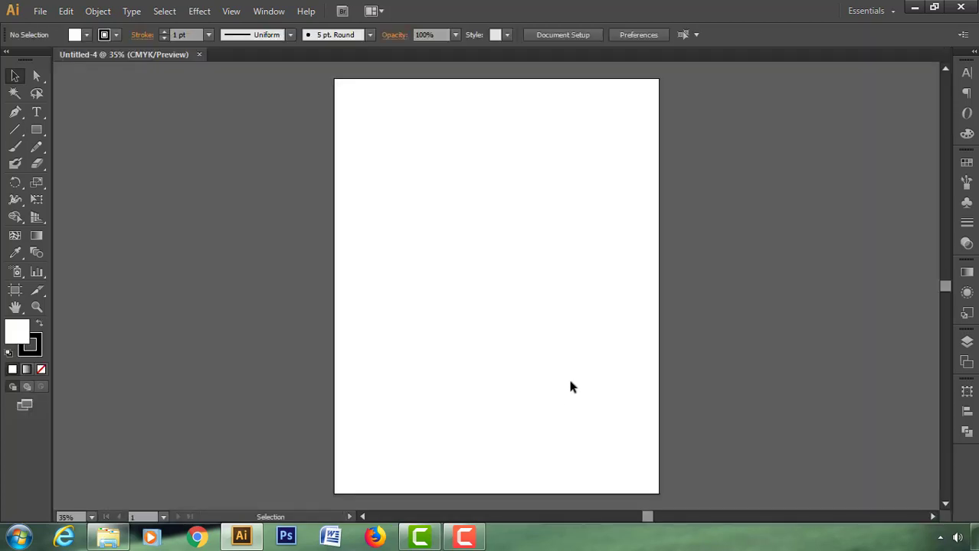
Draw an 18 × 23 in rectangle by entering its exact size.
left_click(44, 132)
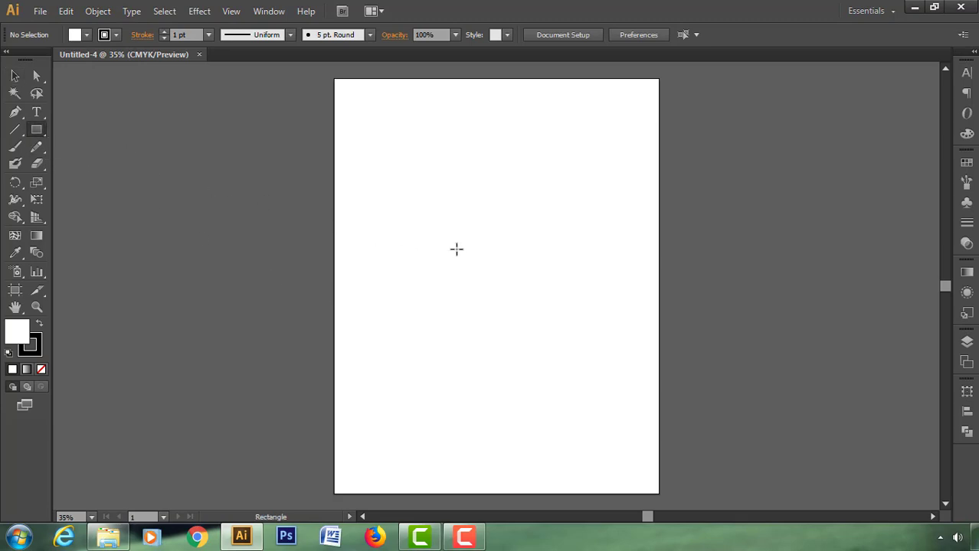
left_click(484, 265)
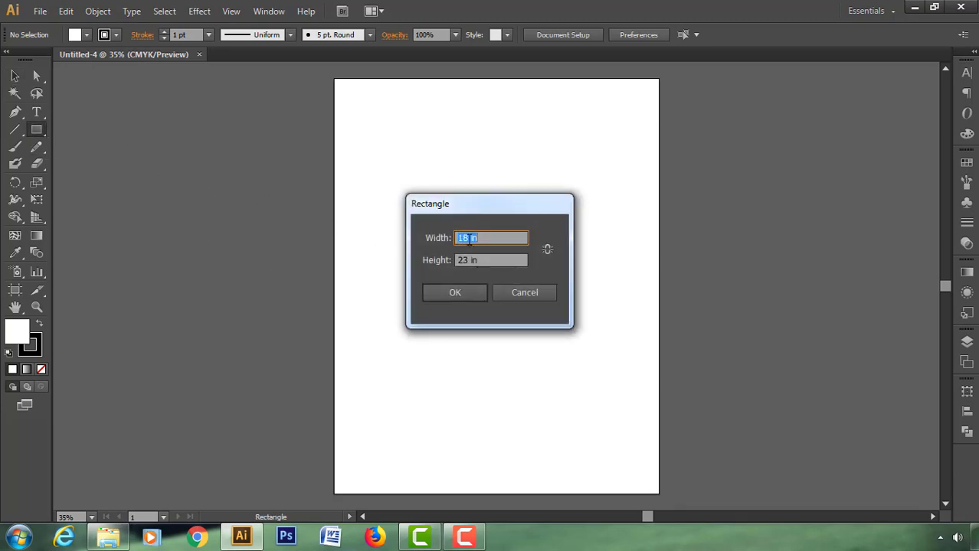
left_click(462, 293)
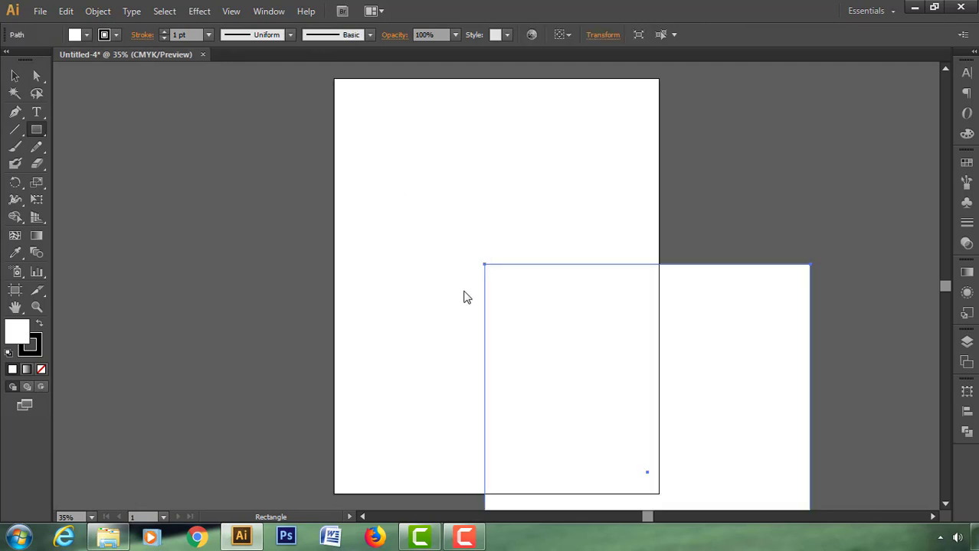
Centre the rectangle horizontally and vertically on the artboard.
left_click(15, 76)
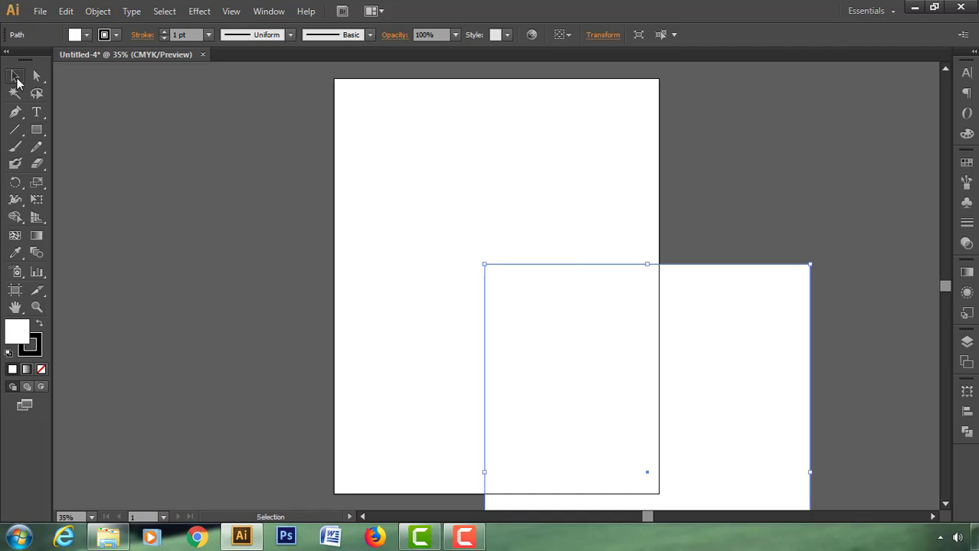
left_click(967, 411)
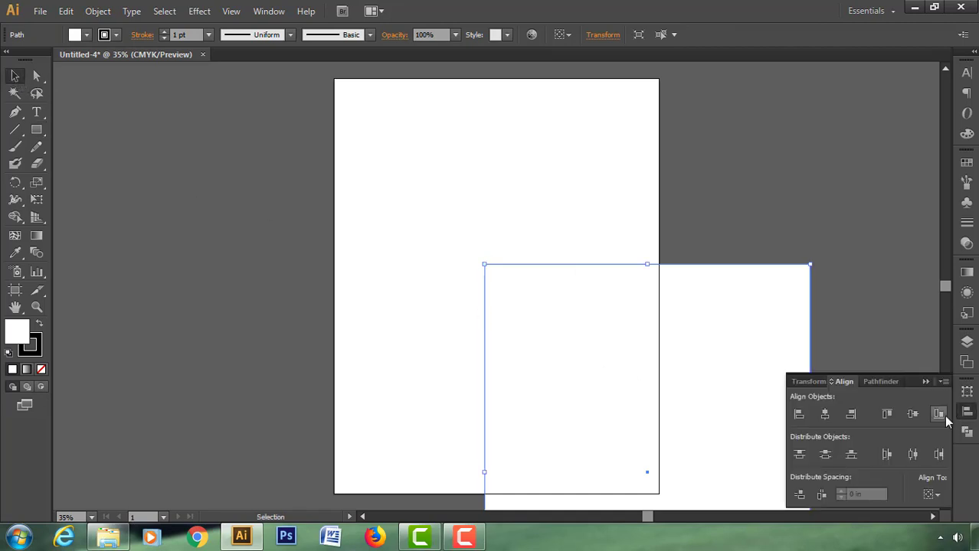
left_click(936, 495)
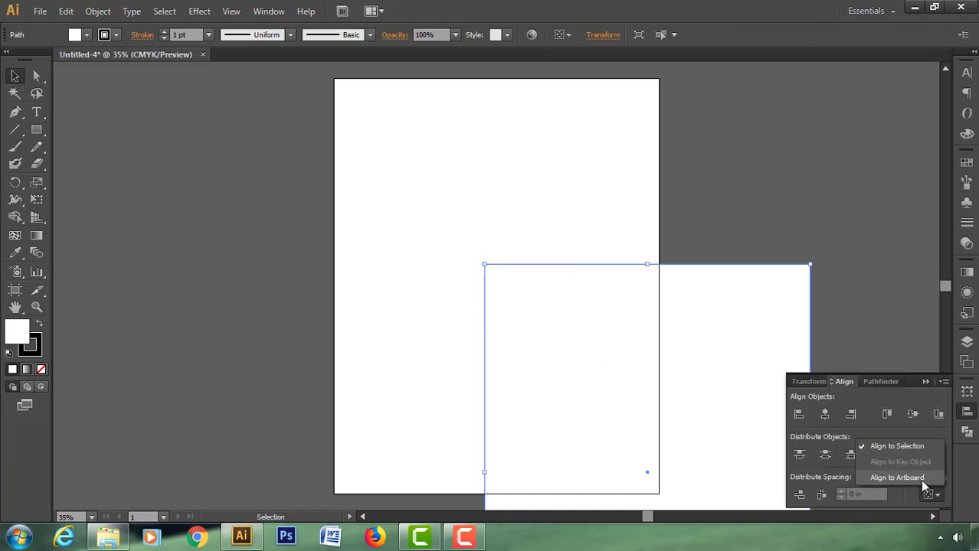
left_click(922, 479)
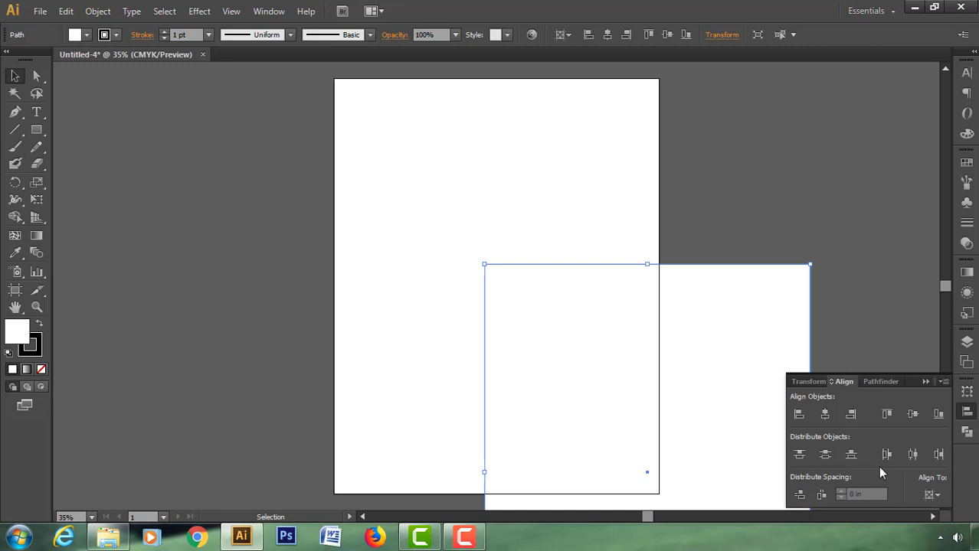
left_click(825, 417)
left_click(911, 416)
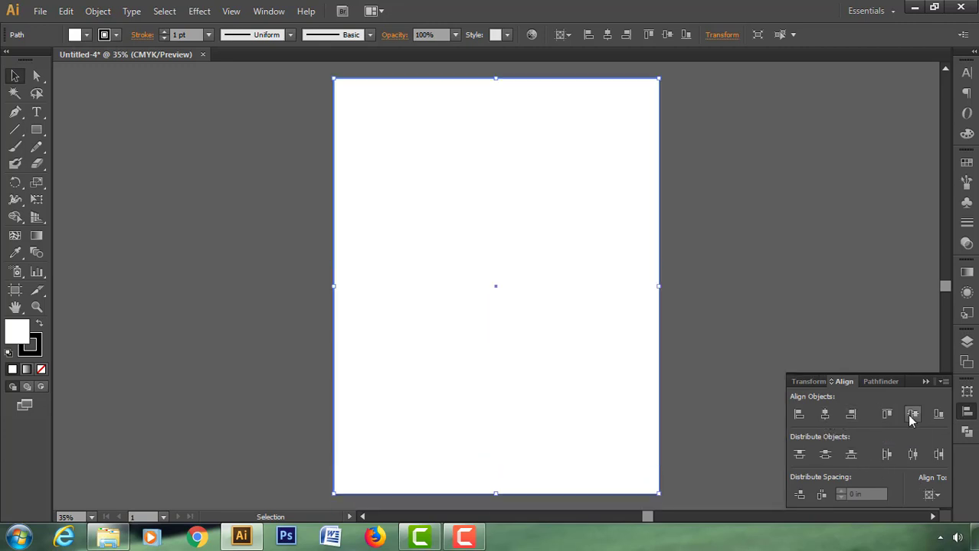
left_click(923, 381)
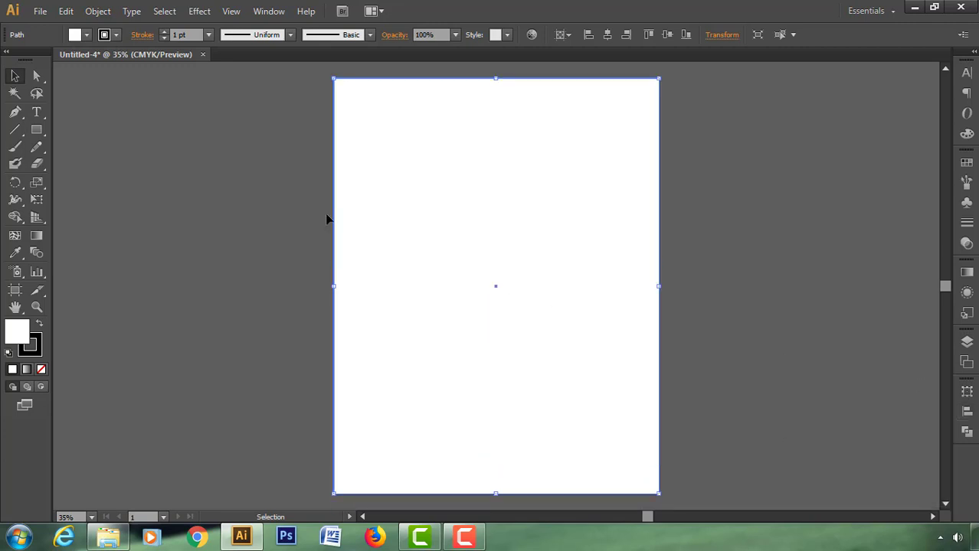
Offset the page rectangle by -0.5 in to create an inset rectangle.
left_click(99, 11)
mouse_move(113, 304)
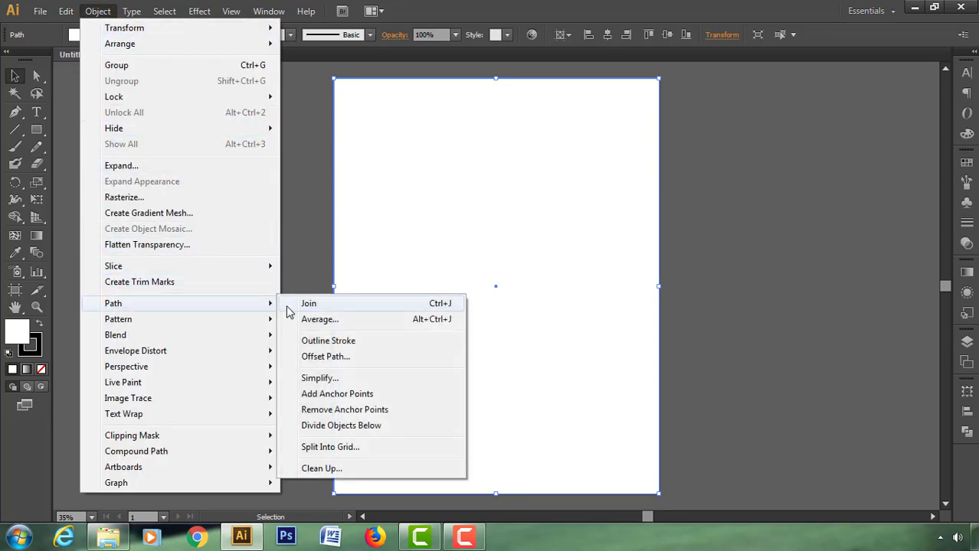
left_click(311, 357)
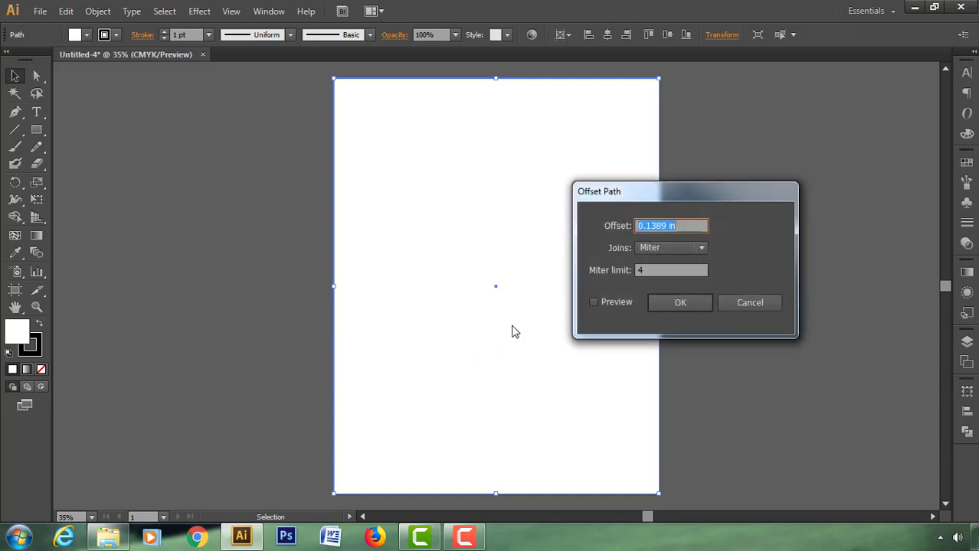
left_click(593, 303)
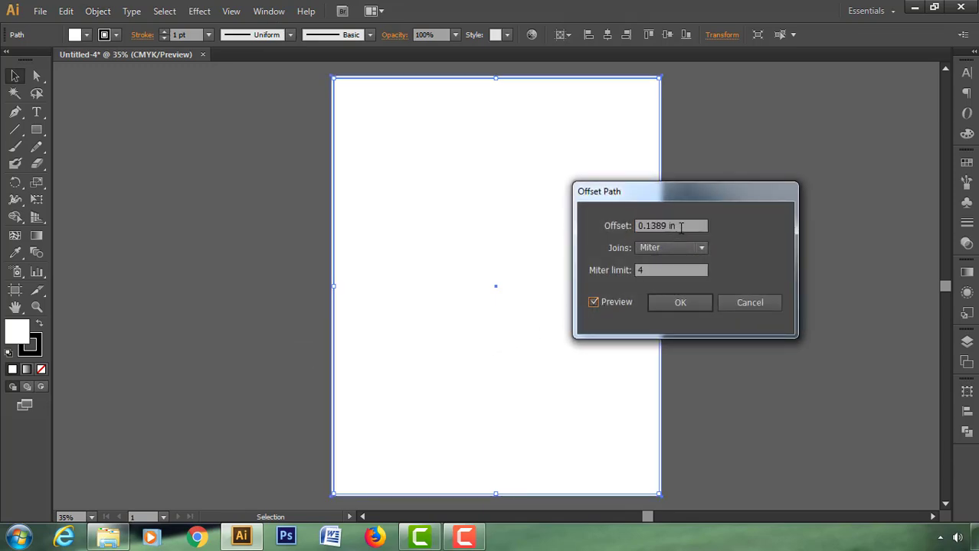
left_click_drag(680, 228, 624, 230)
type("-")
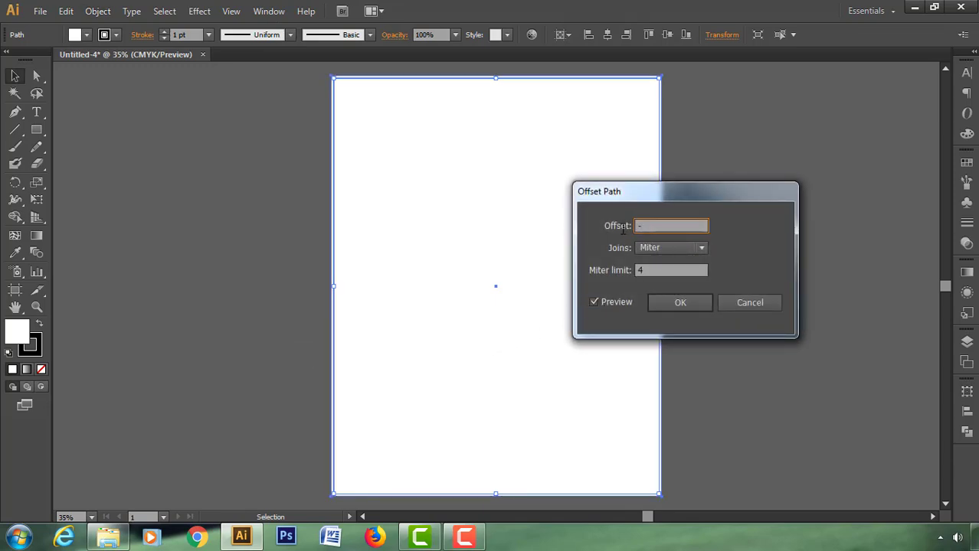
type("0.5")
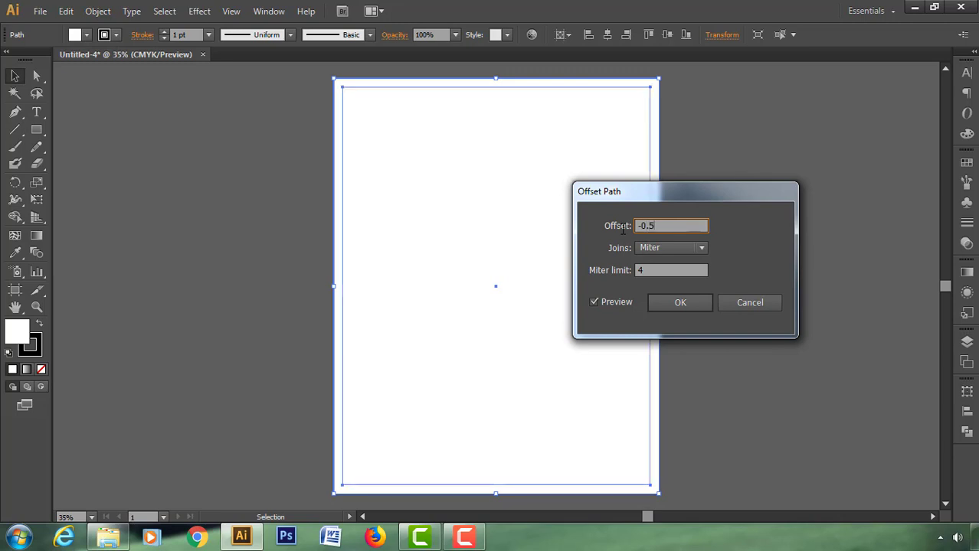
key("Return")
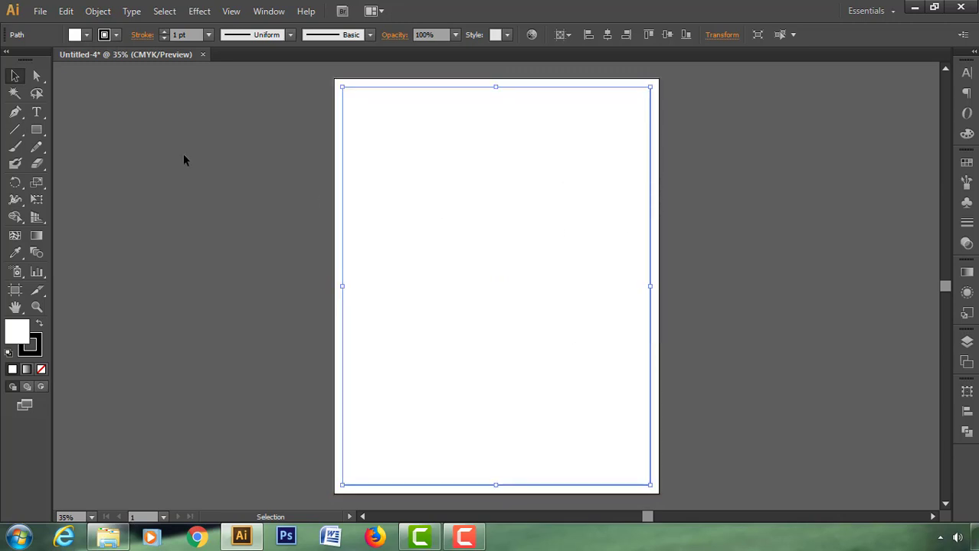
Paste a copy of the inset rectangle in front and set its height to 9 in.
left_click(69, 12)
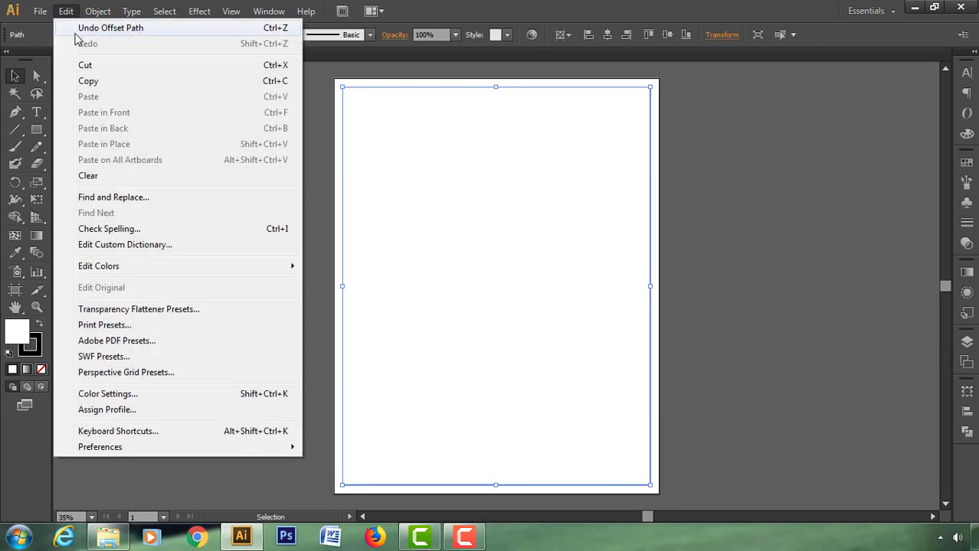
left_click(84, 81)
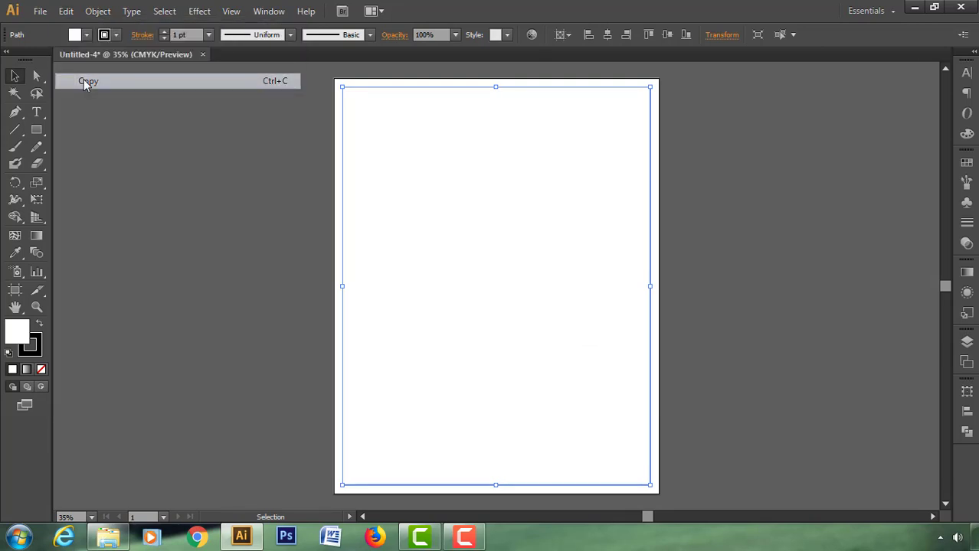
left_click(66, 12)
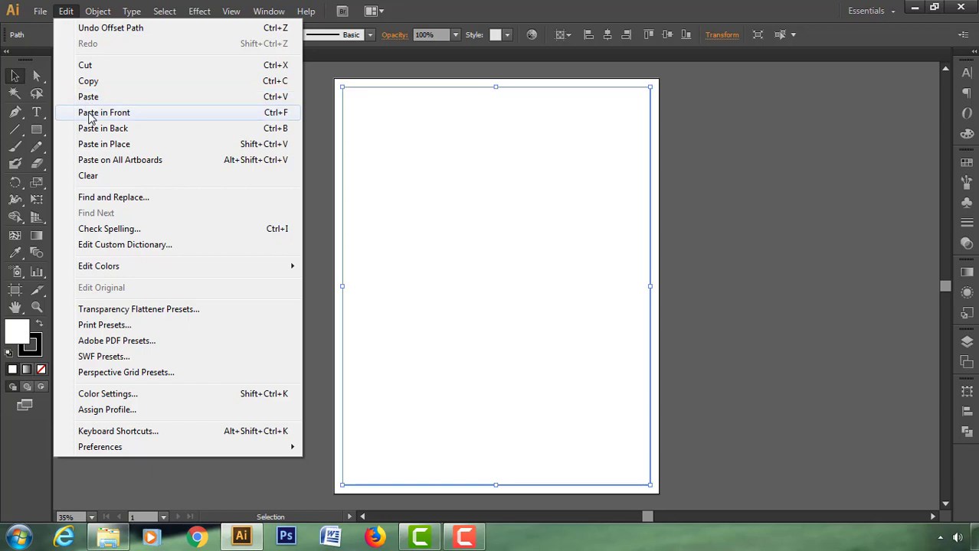
left_click(96, 113)
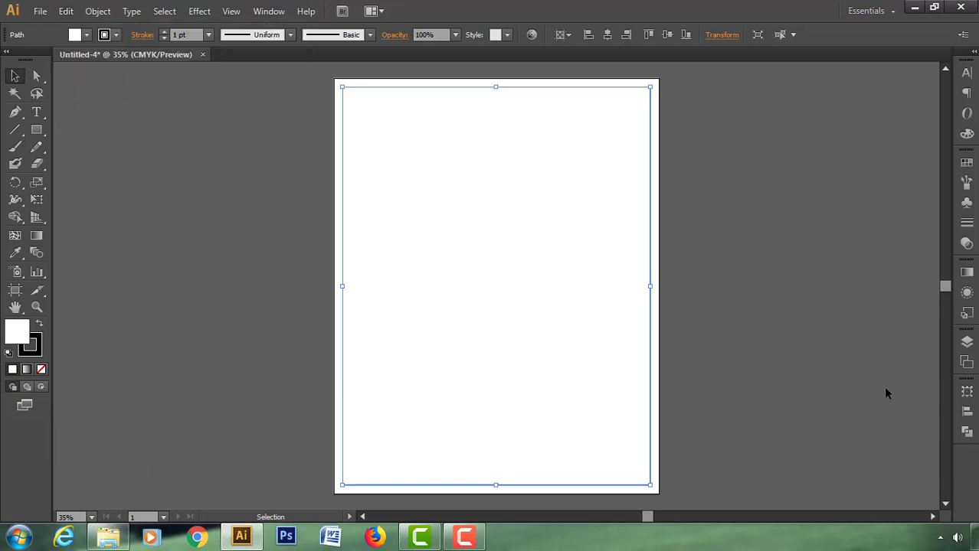
left_click(968, 394)
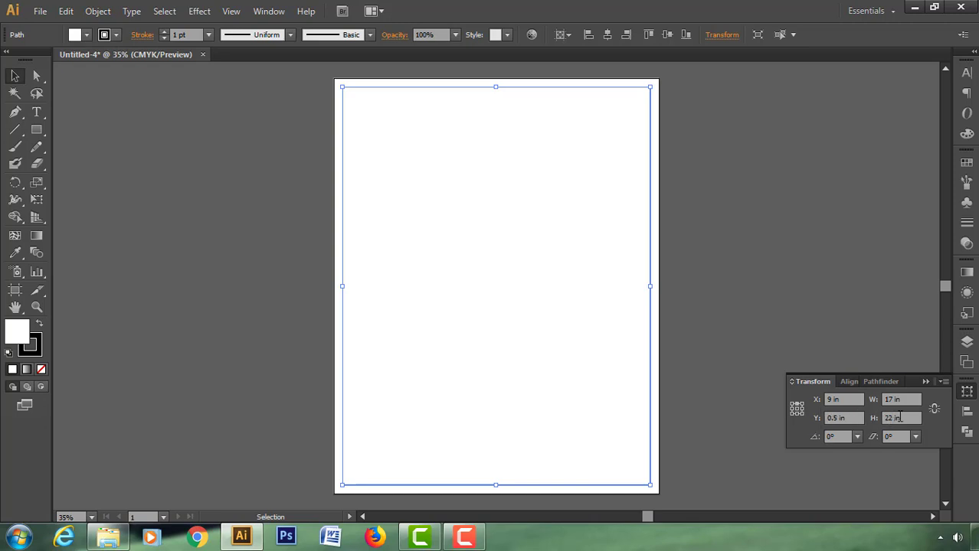
left_click(879, 419)
type("9")
key("Return")
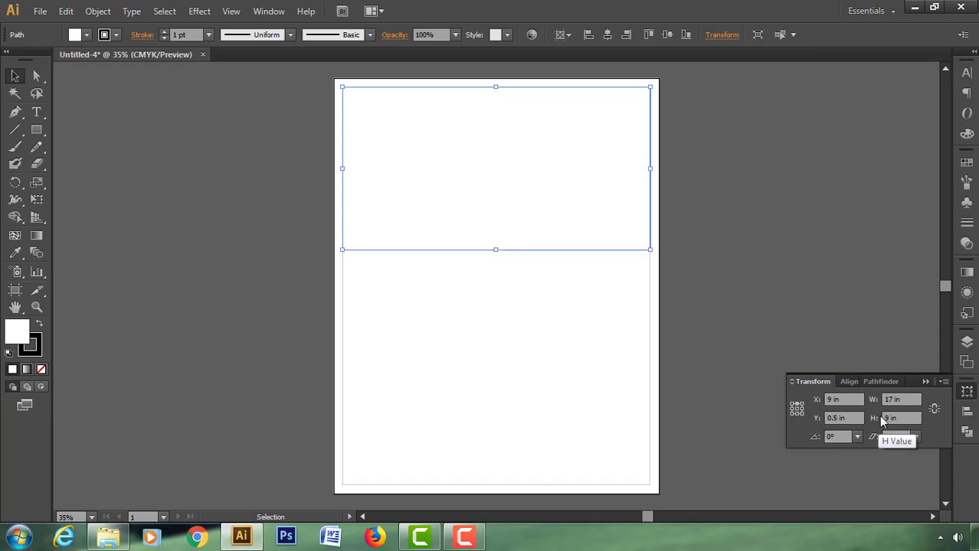
left_click(924, 381)
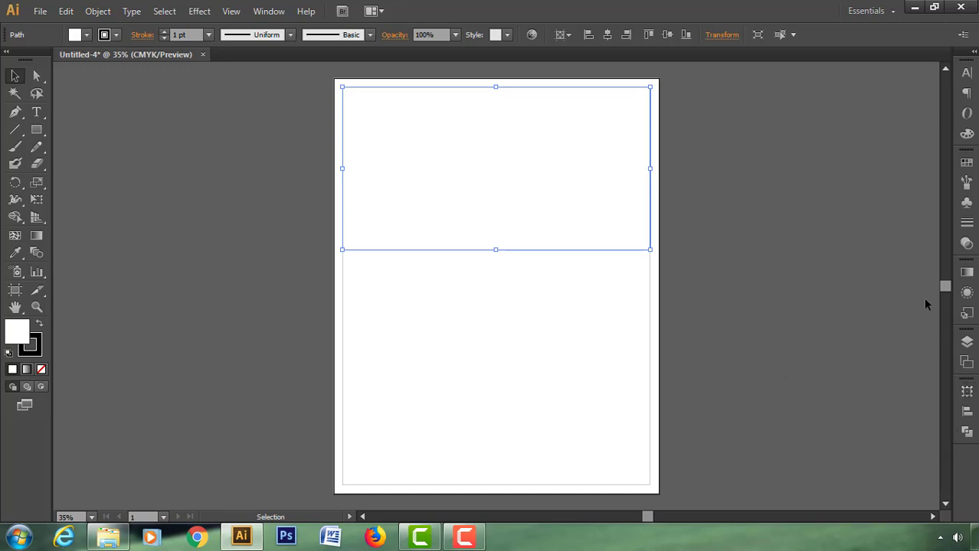
Apply the white-to-black gradient and make its left stop dark green (C73 M55 Y78).
left_click(966, 271)
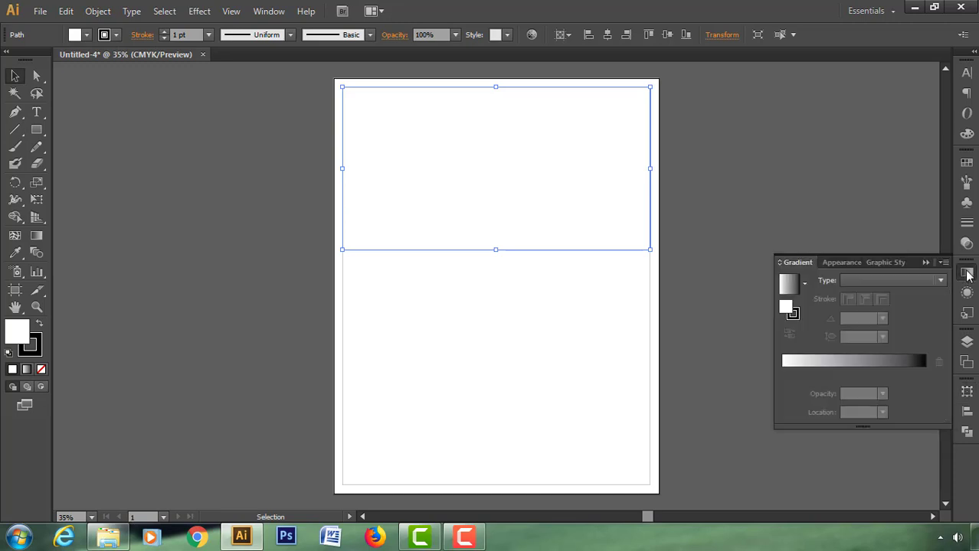
left_click(805, 283)
left_click(763, 311)
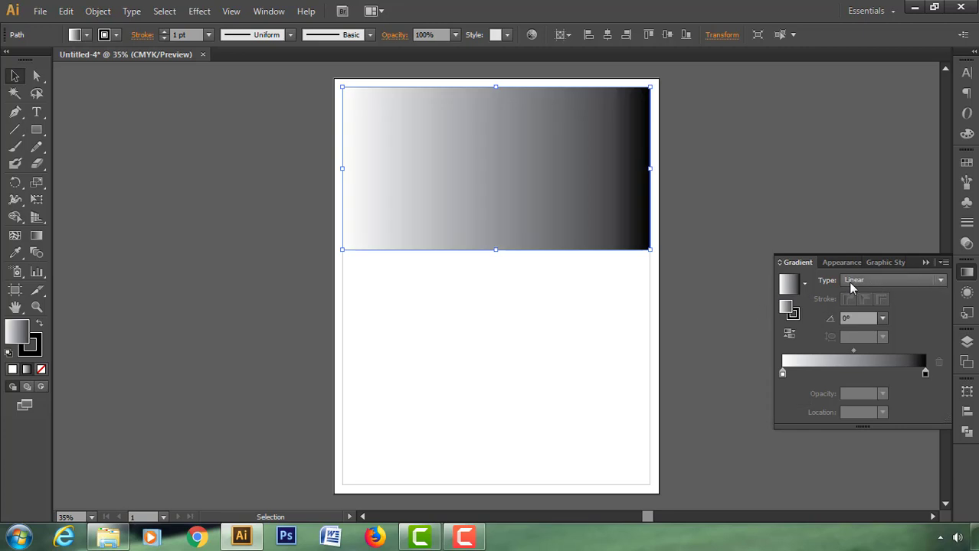
left_click(843, 320)
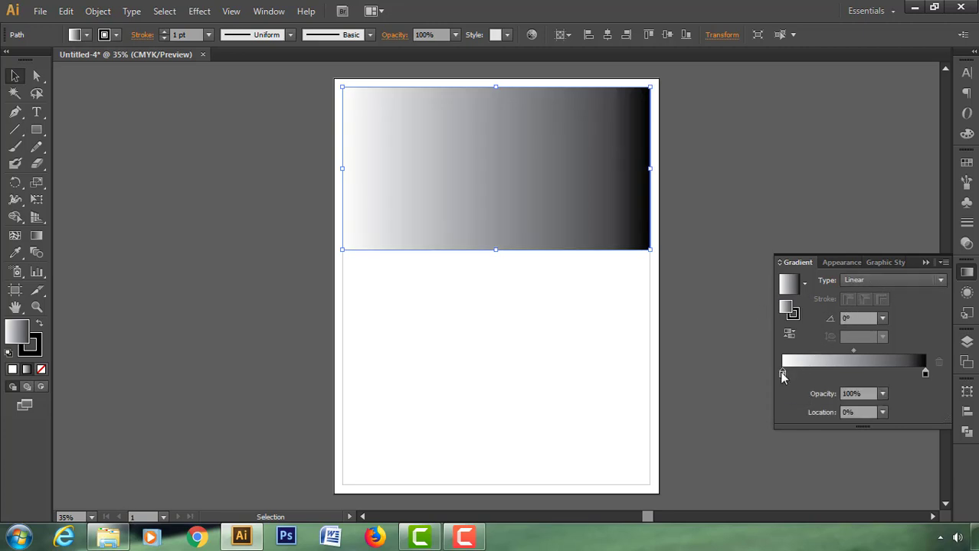
double_click(781, 373)
left_click(890, 235)
type("7")
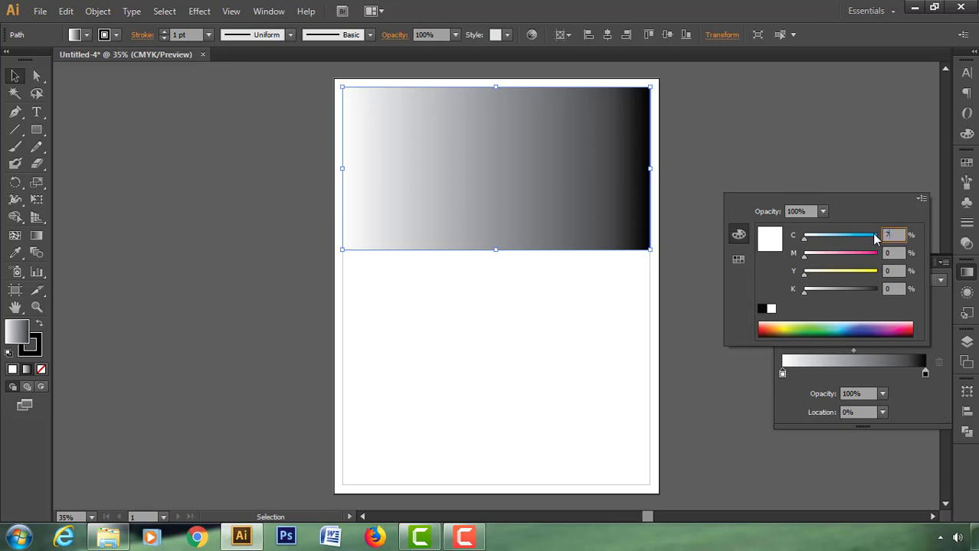
type("3")
key("Tab")
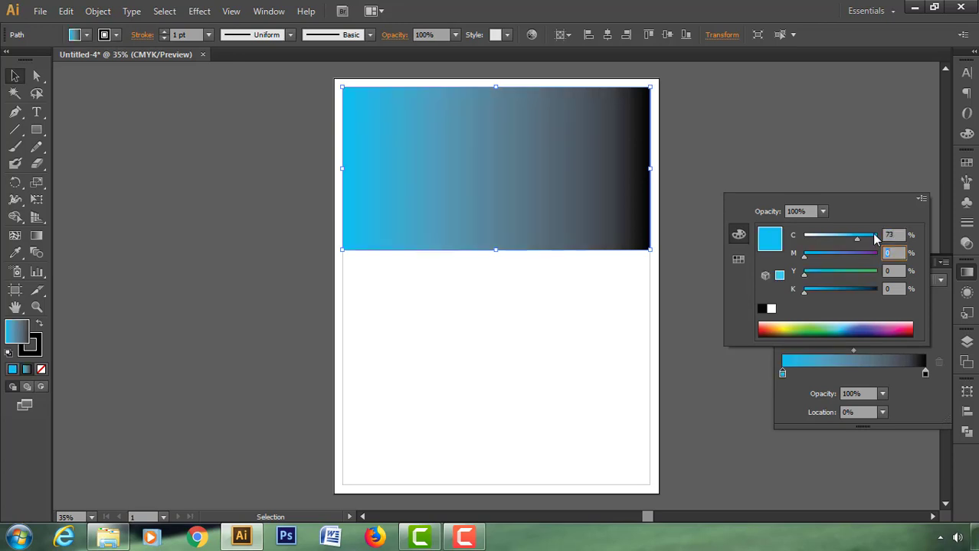
type("55")
key("Tab")
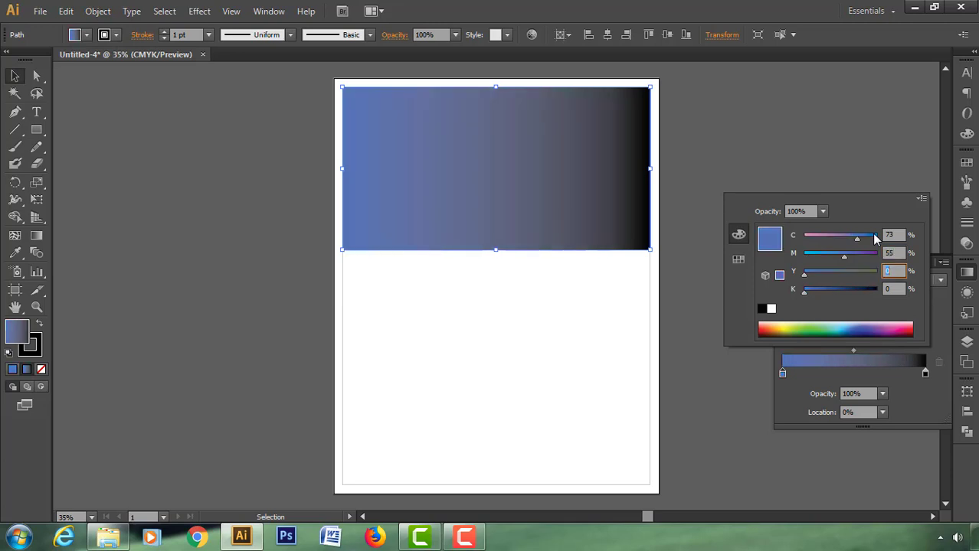
type("76")
key("Tab")
type("77")
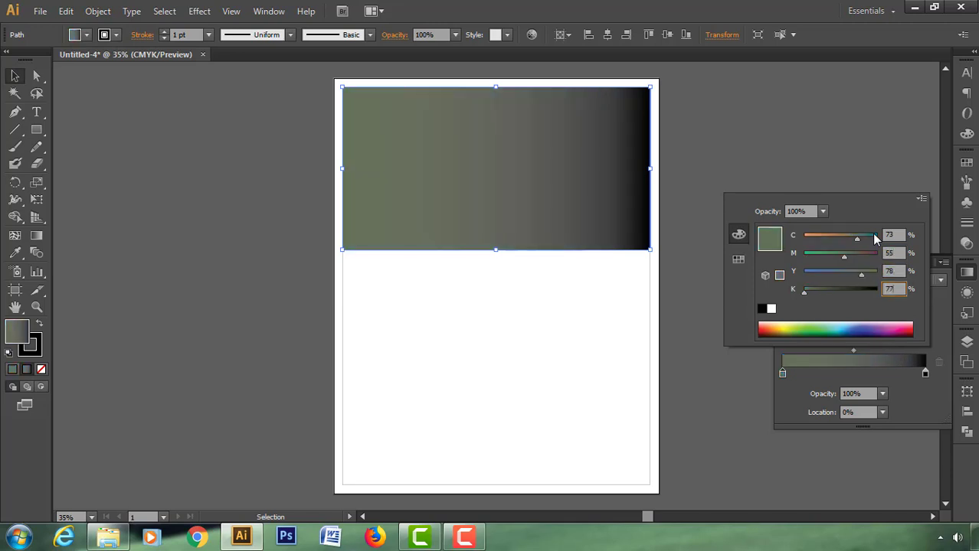
key("Return")
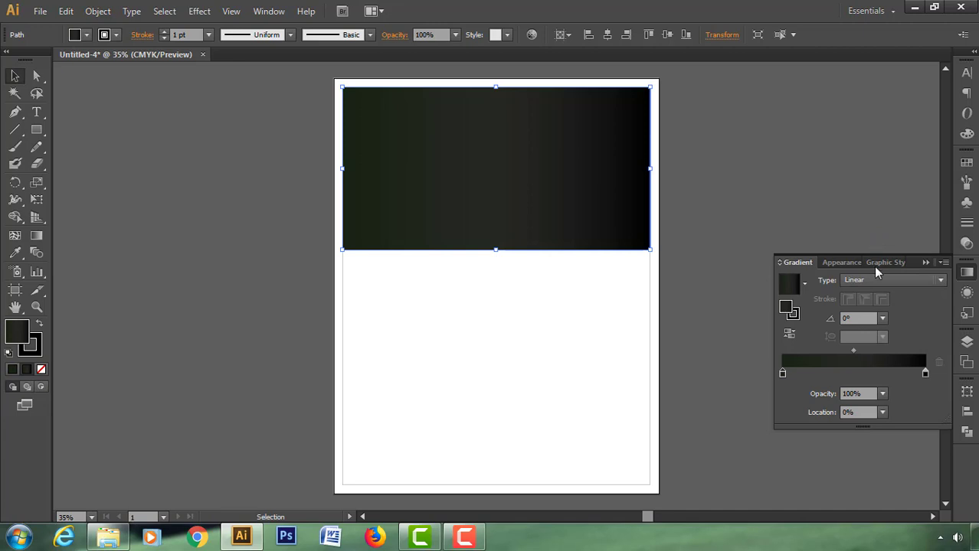
Add a middle gradient stop coloured green C77 M46 Y100 K48.
left_click(835, 375)
double_click(834, 374)
double_click(889, 234)
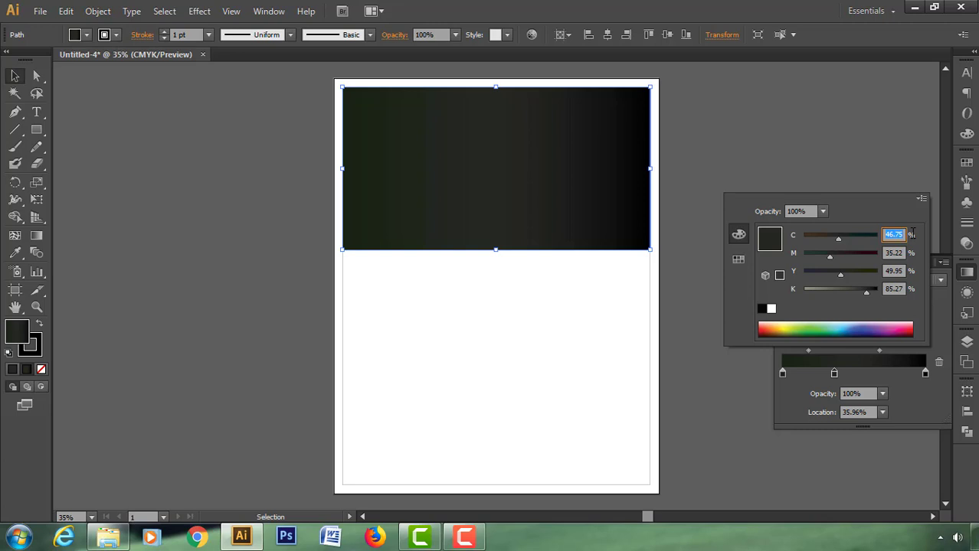
type("77")
key("Tab")
type("4")
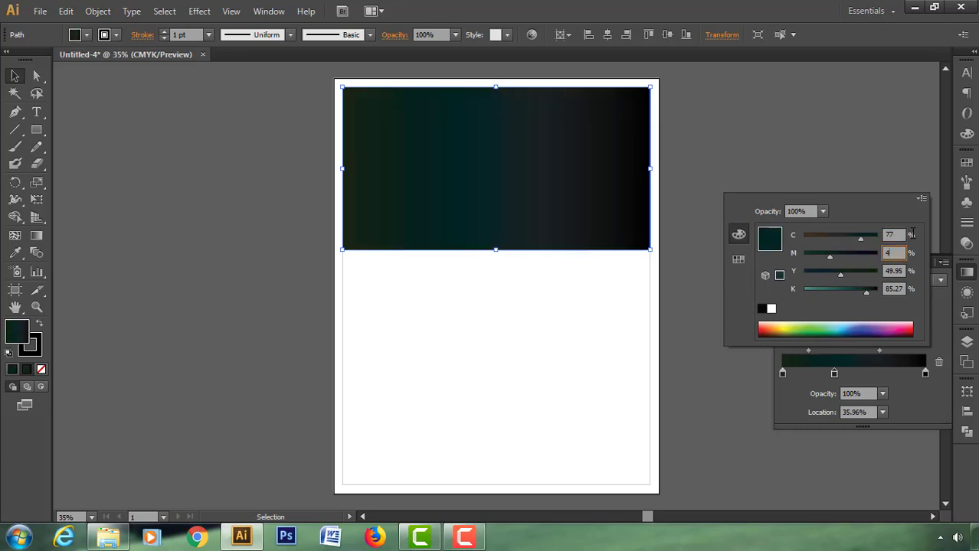
key("Tab")
type("1")
key("Tab")
type("4")
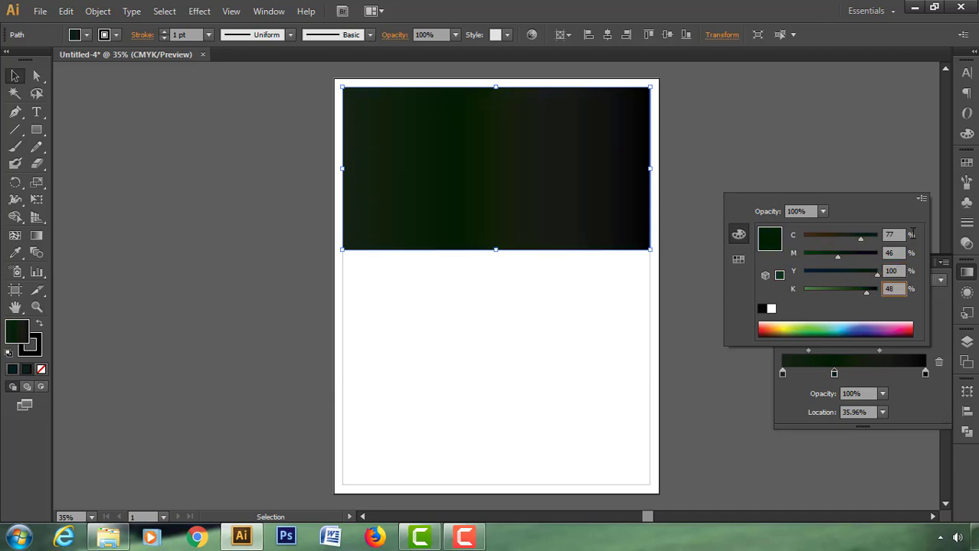
key("Return")
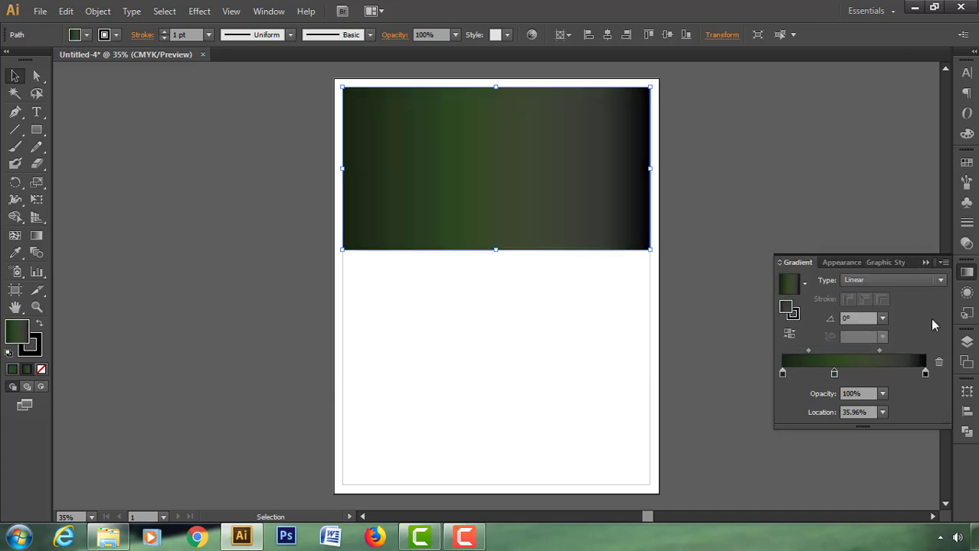
Set the right gradient stop to light olive green C48 M22 Y75 K0.
left_click(924, 375)
double_click(924, 374)
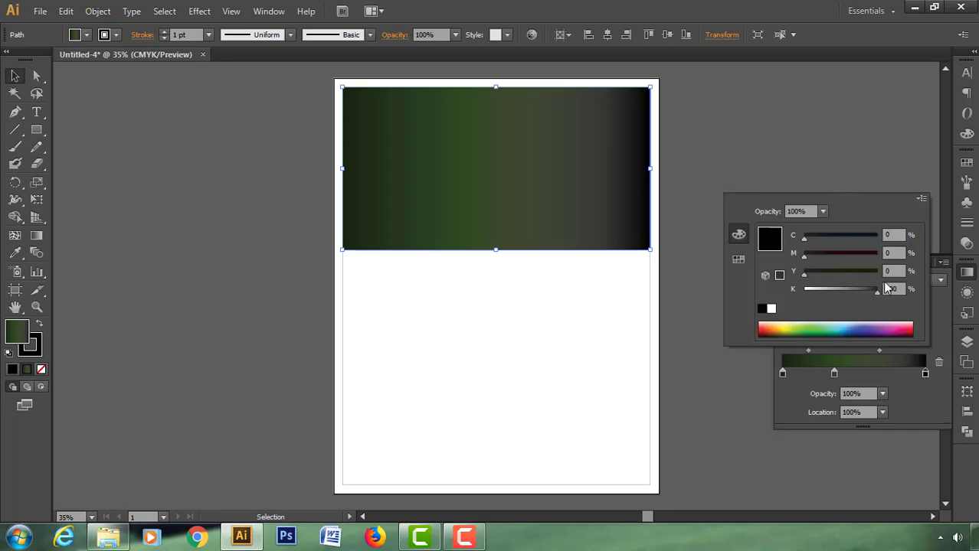
left_click(888, 235)
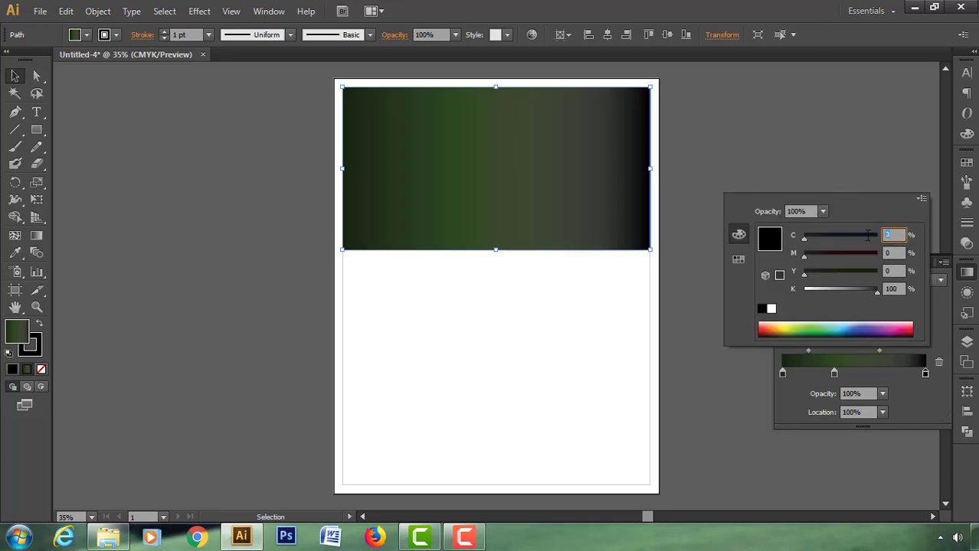
type("48")
key("Tab")
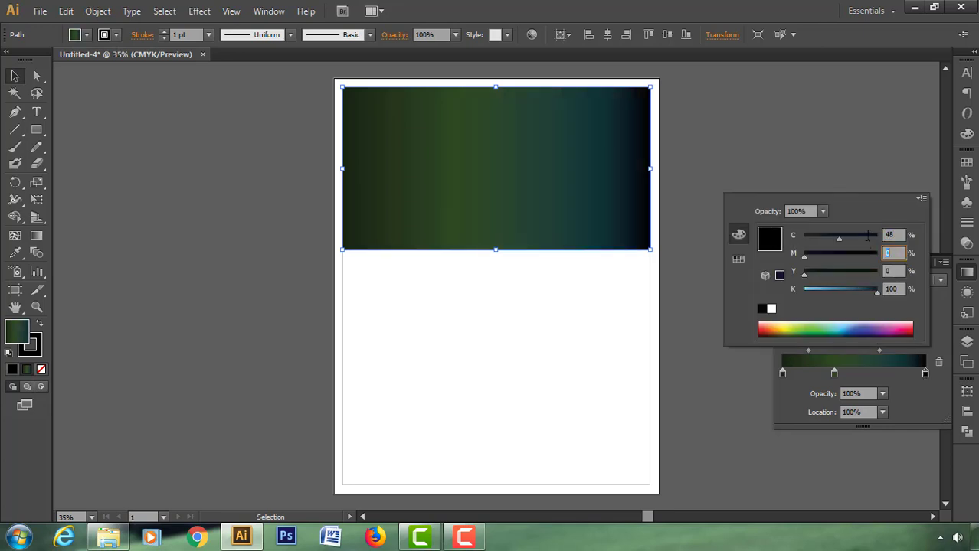
type("22")
key("Tab")
type("75")
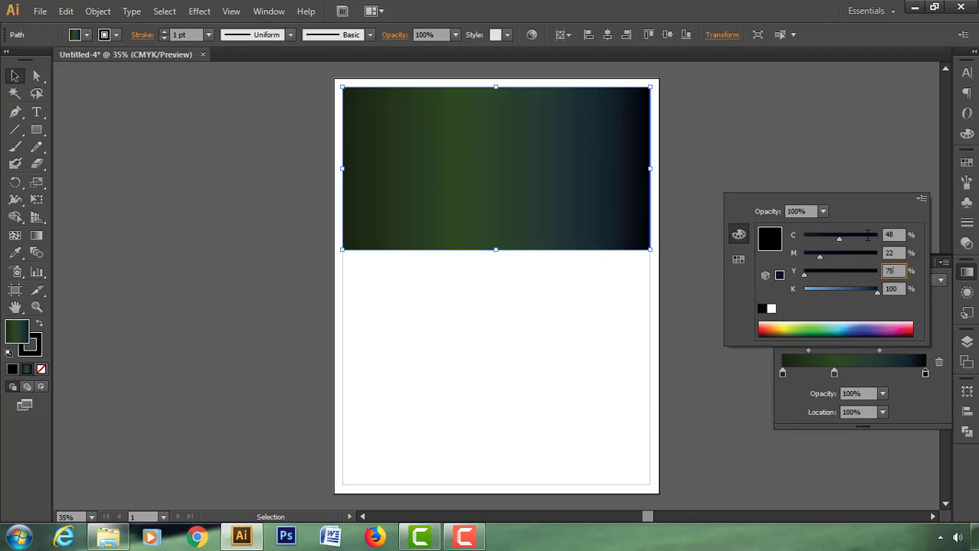
key("Tab")
type("0")
key("Return")
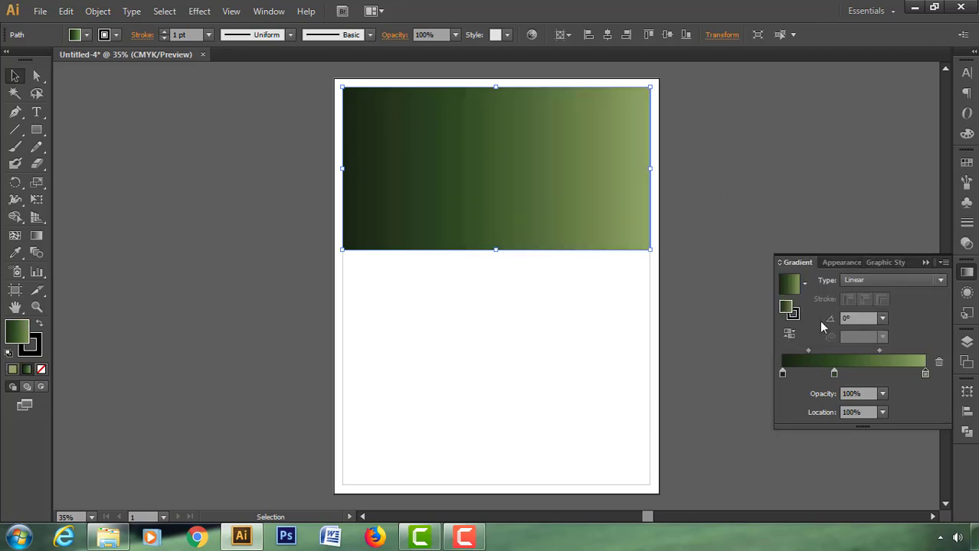
Move the first blend midpoint to 64% and the middle stop to 41%.
left_click(808, 350)
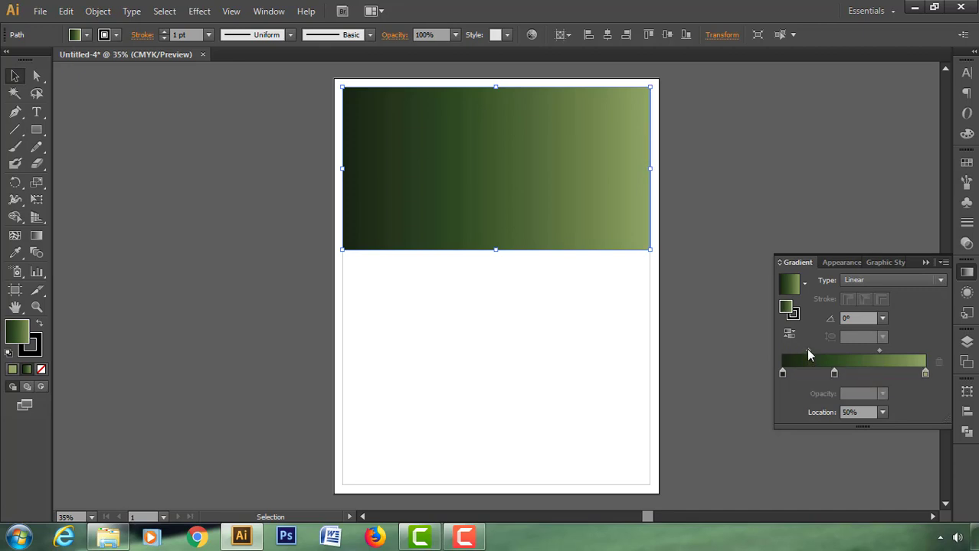
left_click(858, 411)
type("64")
key("Return")
left_click(834, 374)
left_click(857, 412)
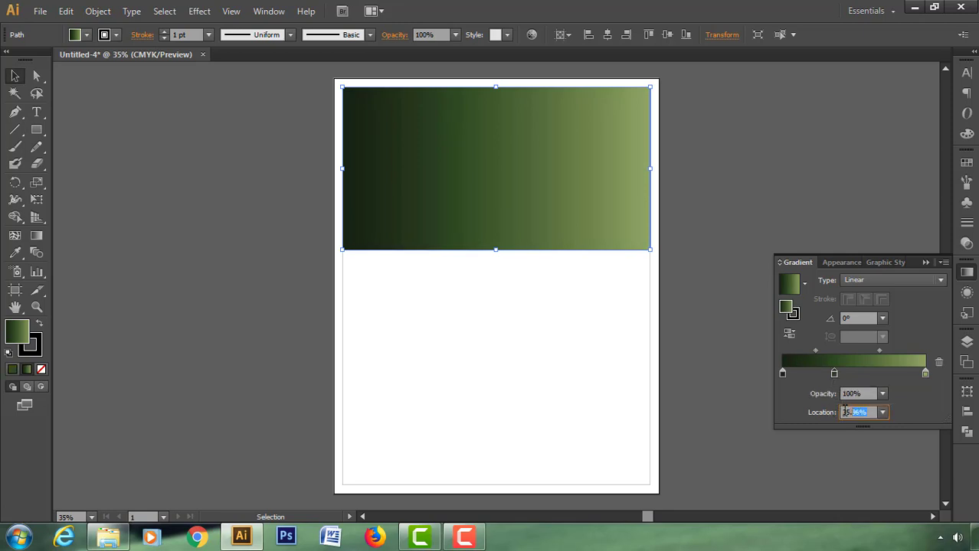
type("41")
key("Return")
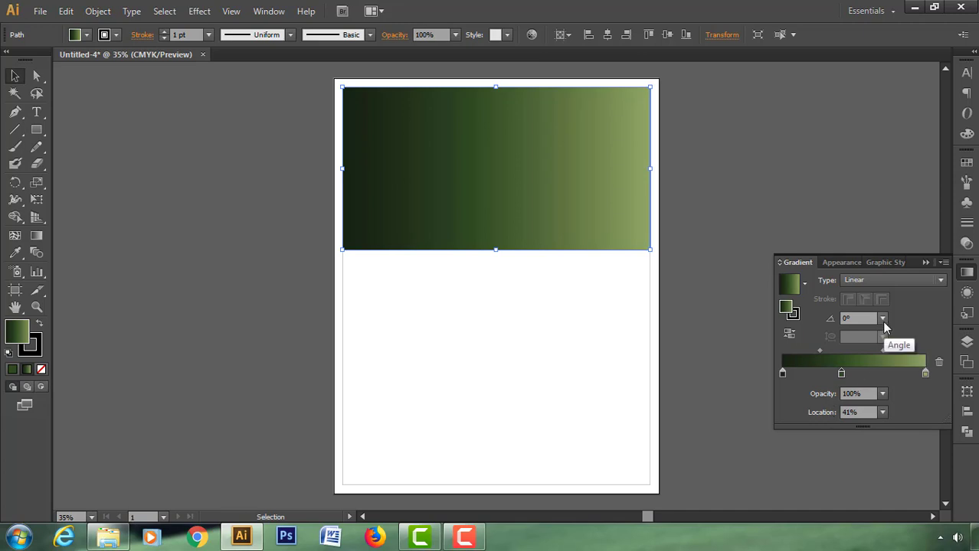
Angle the band's gradient to -45° with olive at lower right, then deselect and close Gradient.
left_click(882, 317)
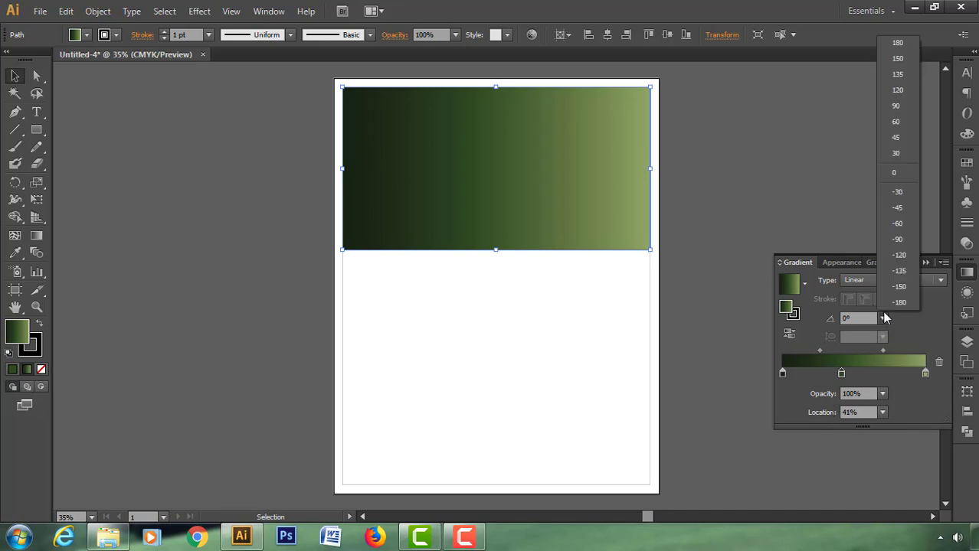
left_click(897, 208)
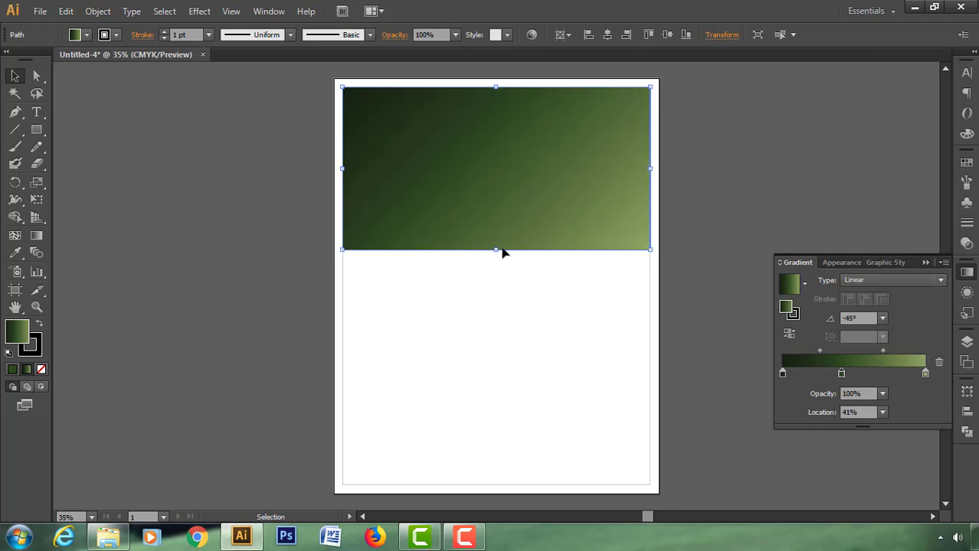
left_click(36, 237)
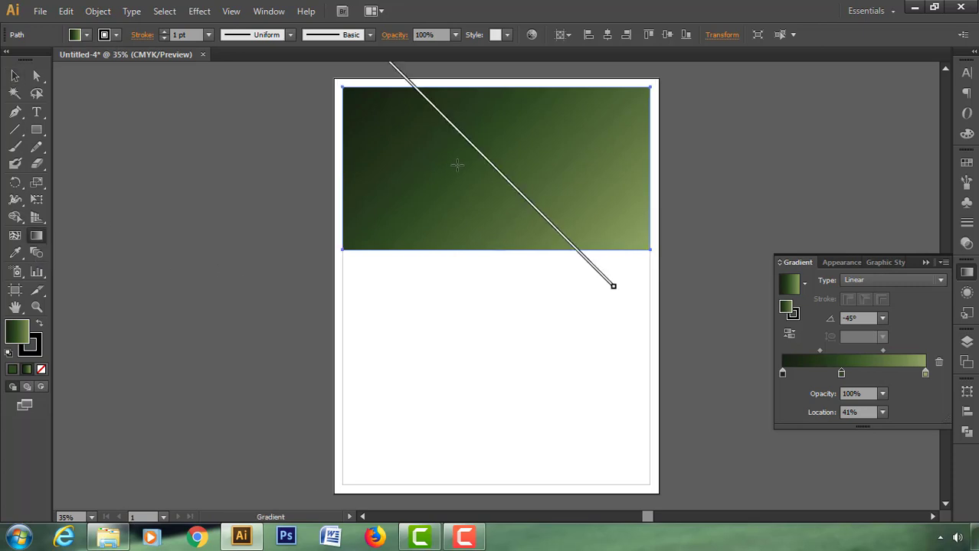
left_click_drag(506, 180, 528, 194)
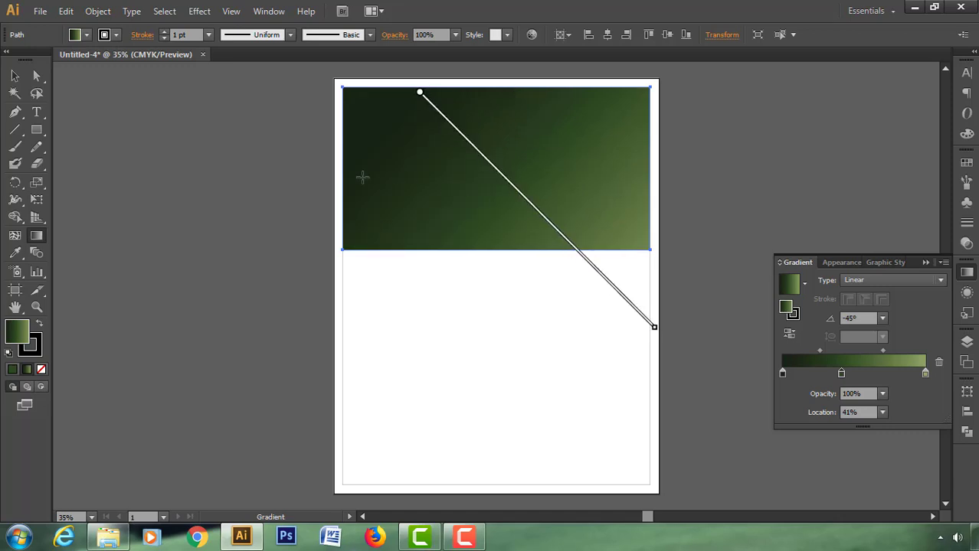
key("v")
left_click(313, 203)
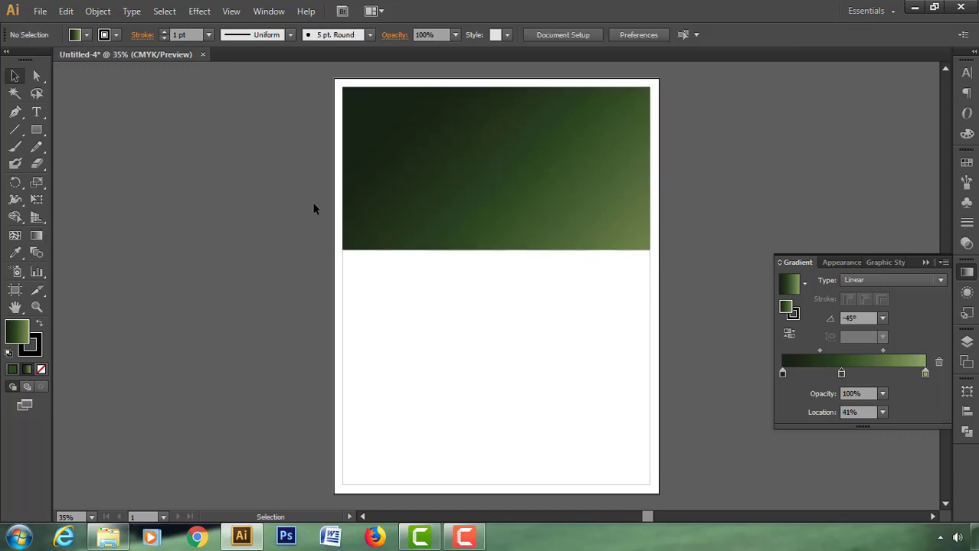
left_click(927, 262)
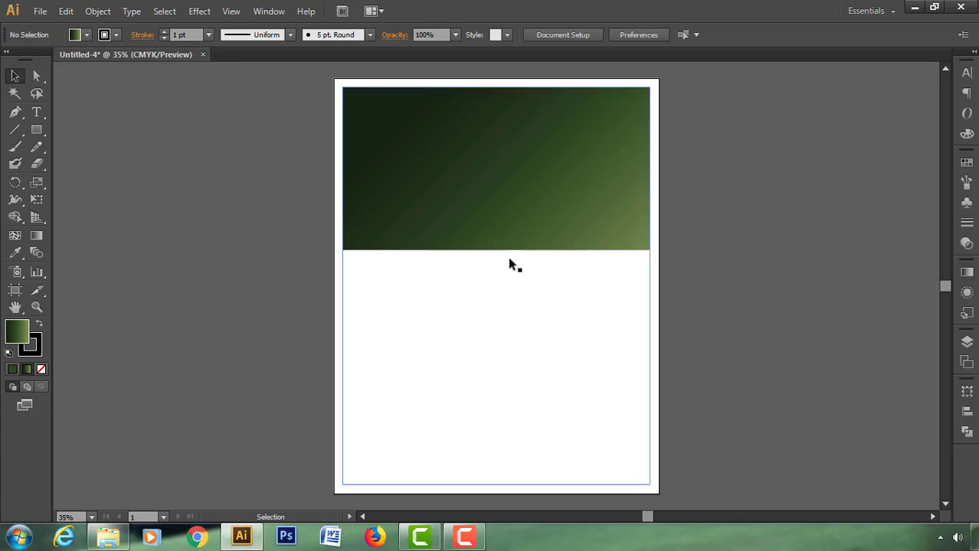
Open the green Islamic star ornament image and drag it into the poster document.
left_click(42, 12)
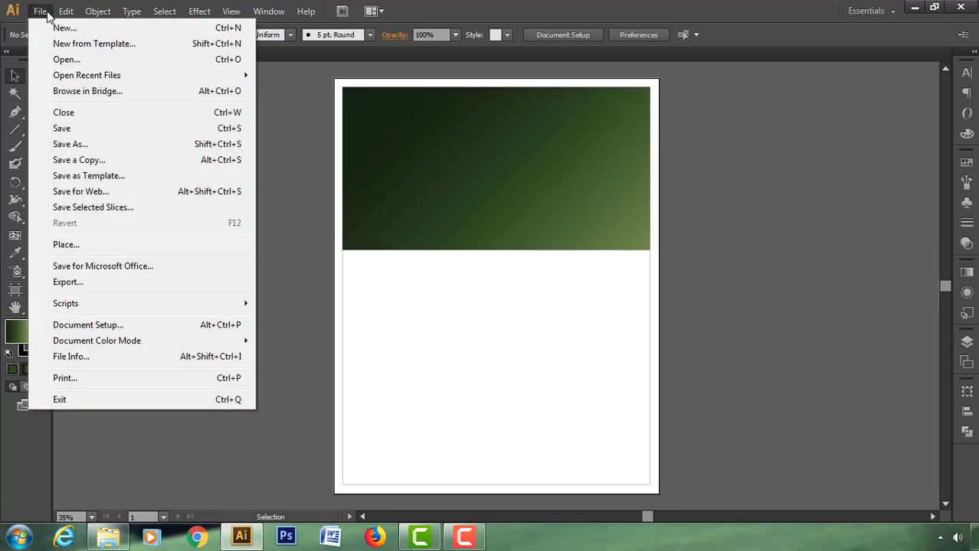
left_click(58, 61)
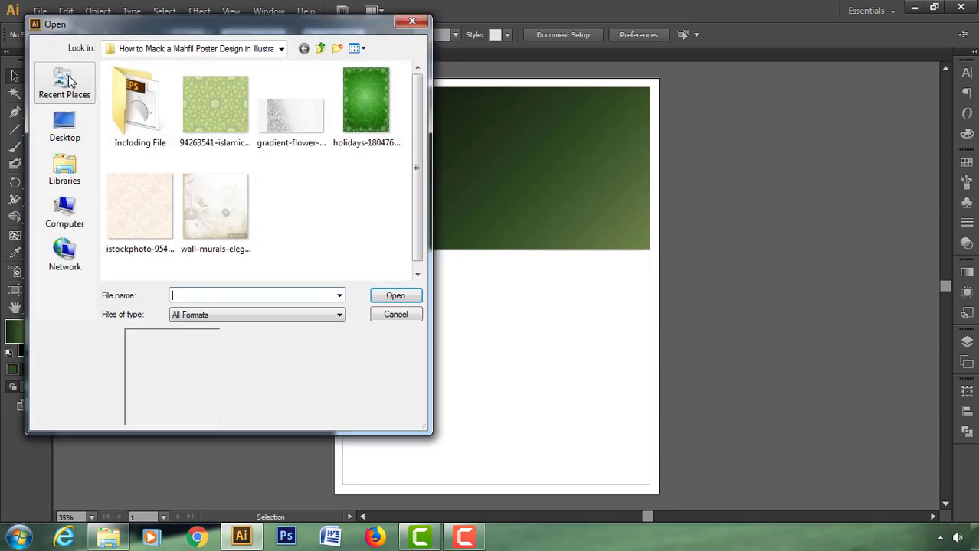
left_click(206, 107)
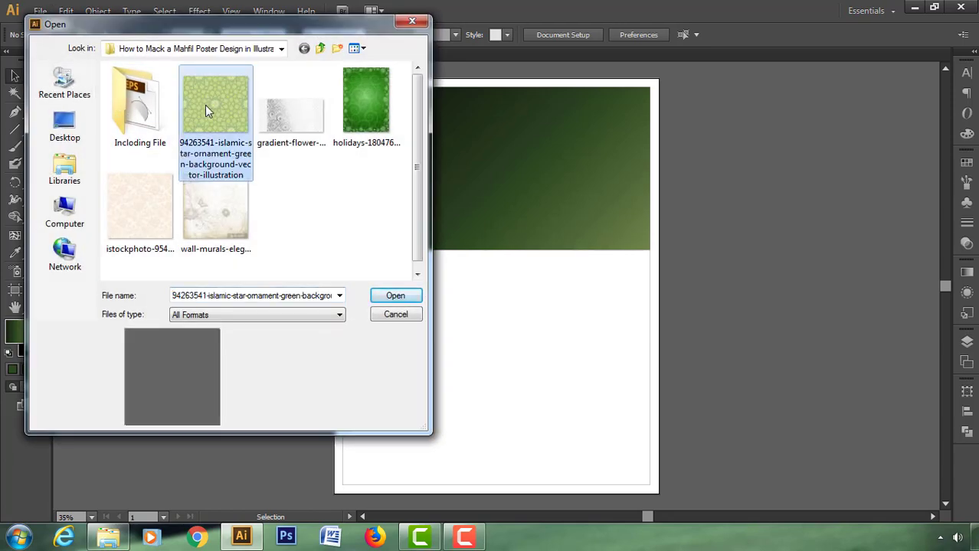
left_click(391, 298)
mouse_move(474, 294)
left_mouse_down()
mouse_move(172, 57)
mouse_move(490, 171)
left_mouse_up()
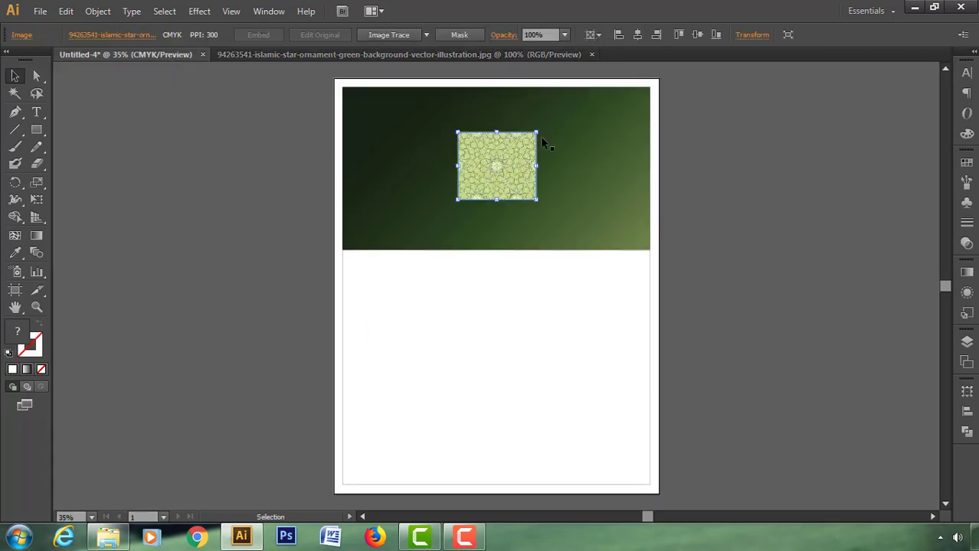
Close the image document, centre the pattern horizontally, and enlarge it across the band.
left_click(591, 55)
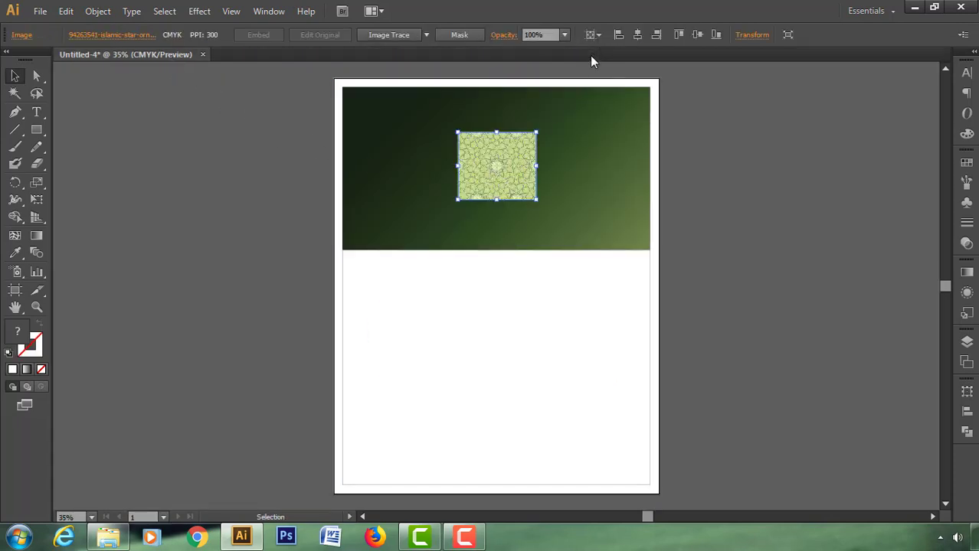
left_click(634, 34)
left_click_drag(462, 200, 308, 298)
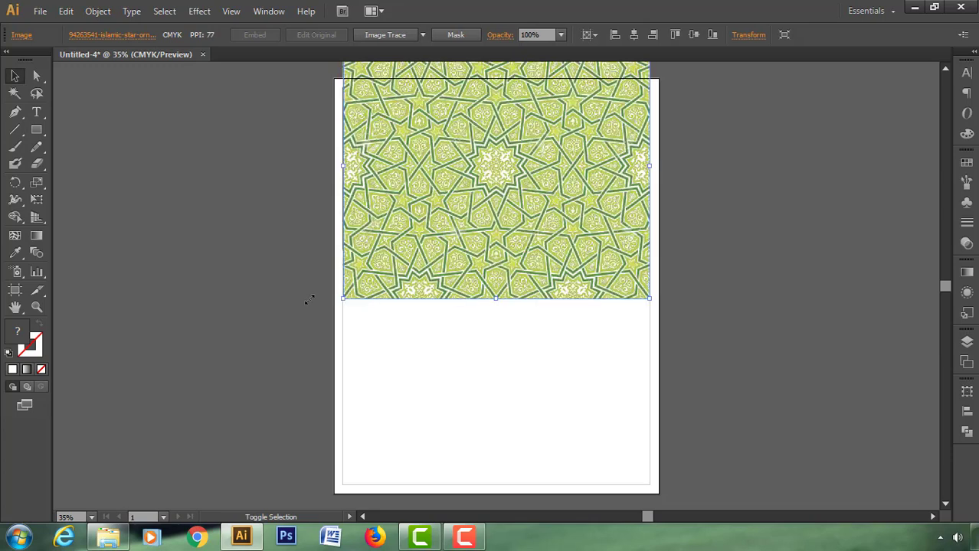
Set the star pattern image to 20% opacity with Overlay blend mode.
left_click(965, 242)
left_click(942, 170)
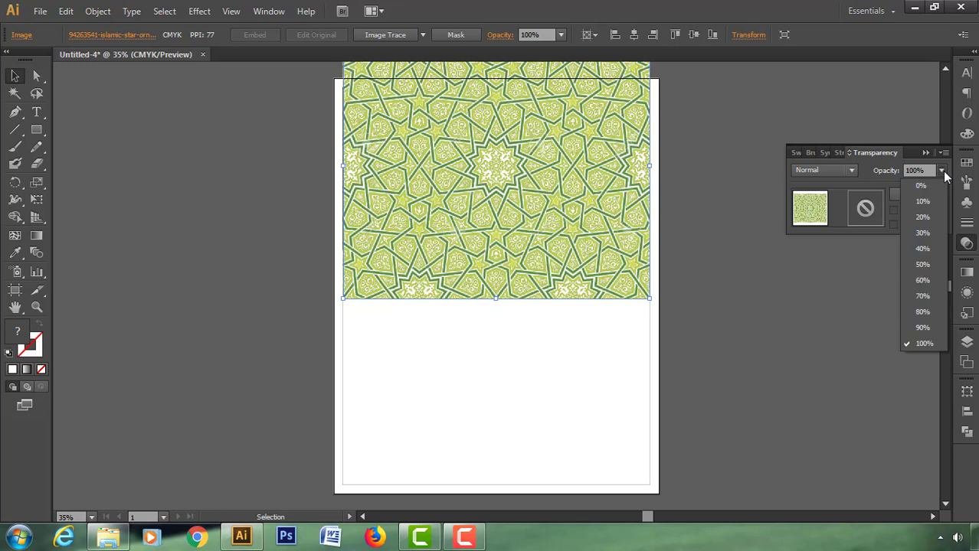
left_click(923, 217)
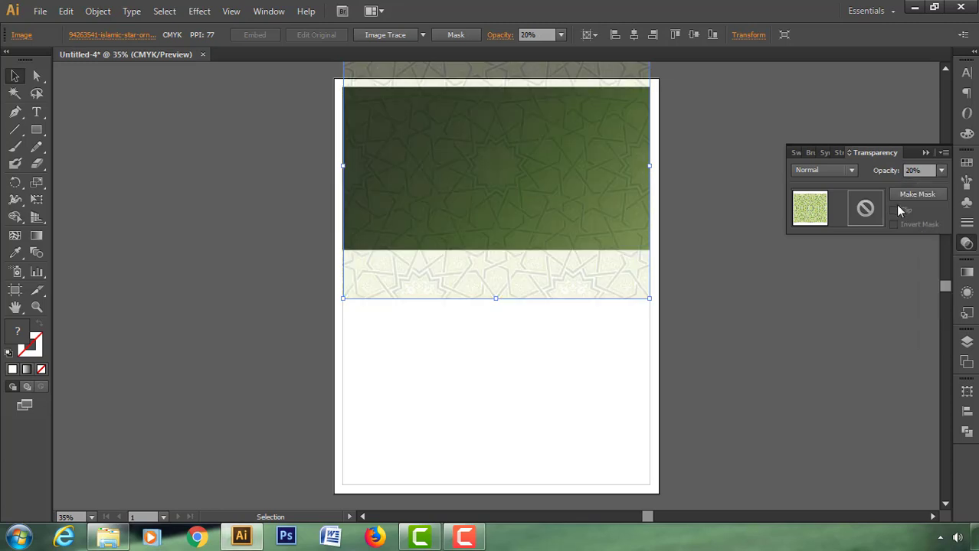
left_click(850, 171)
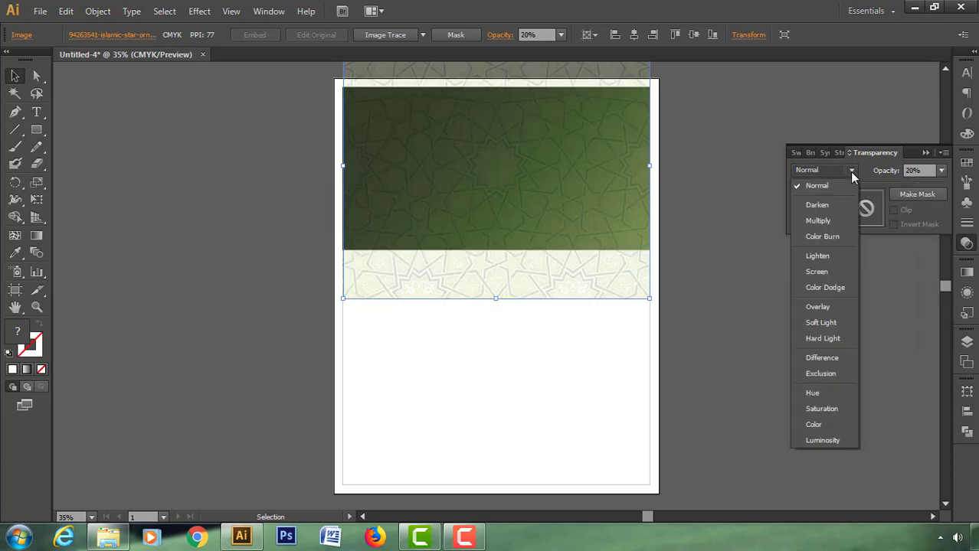
left_click(818, 307)
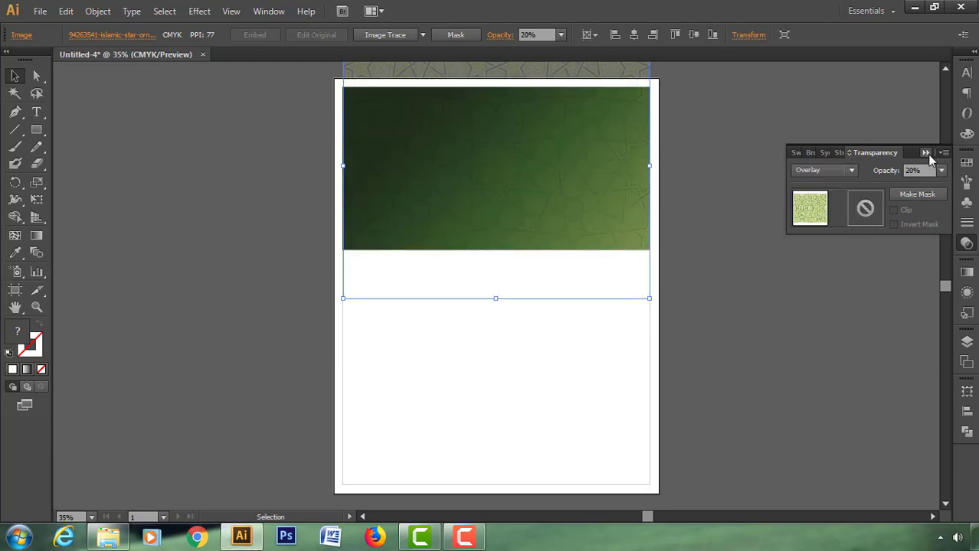
left_click(926, 154)
left_click(801, 236)
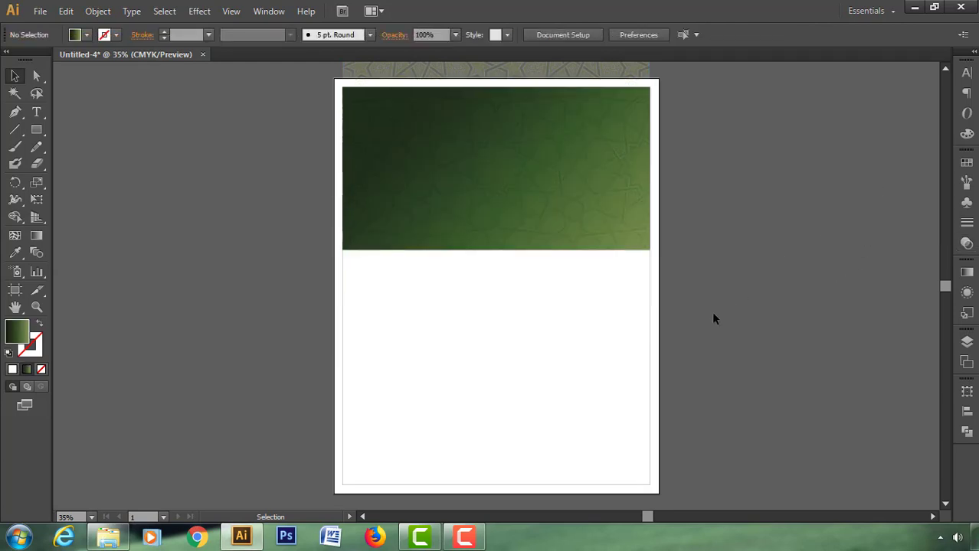
left_click(611, 347)
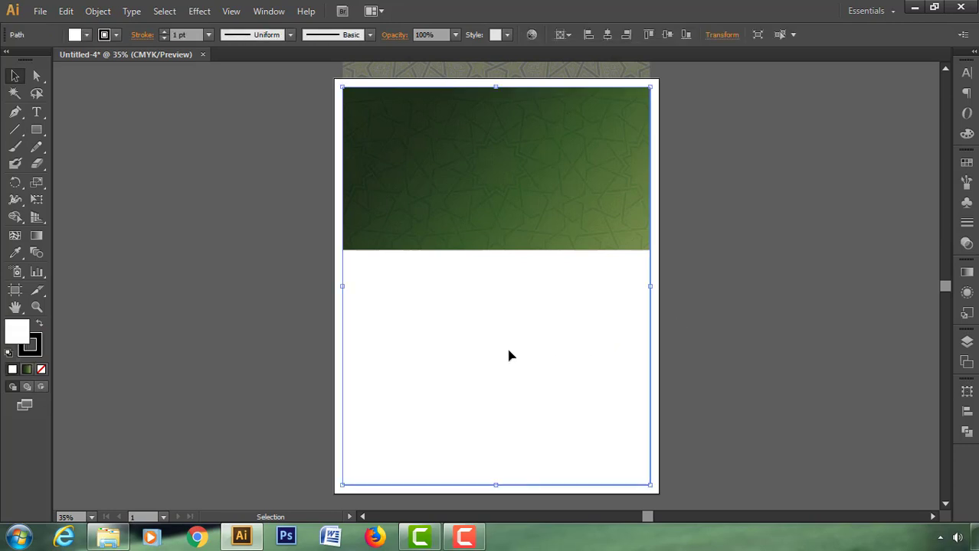
Paste a copy of the white rectangle in front and set its height to 9 in.
left_click(66, 11)
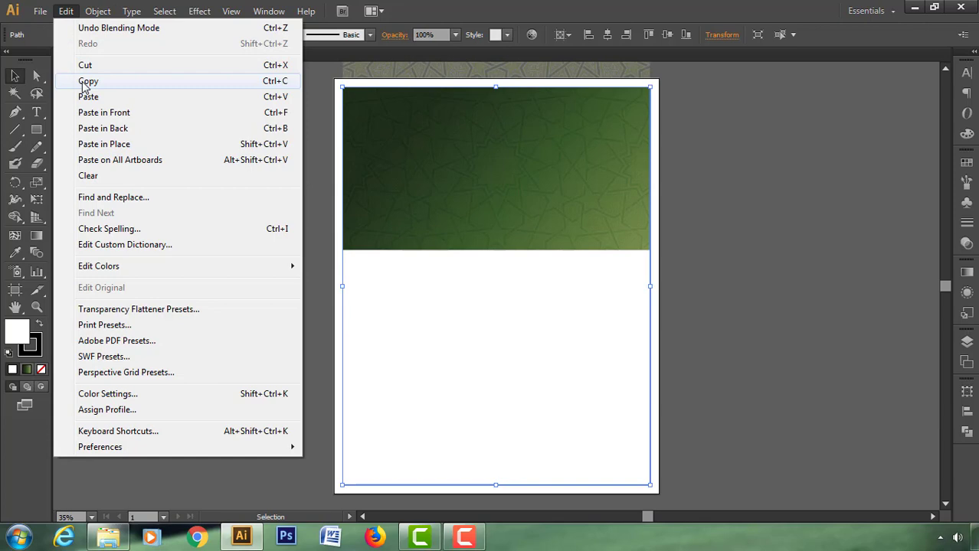
left_click(85, 82)
left_click(66, 13)
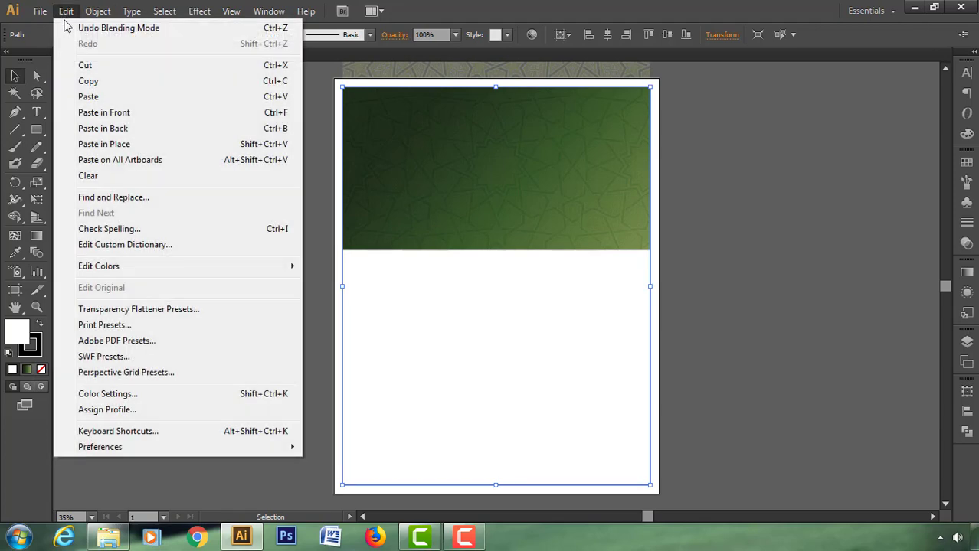
left_click(89, 115)
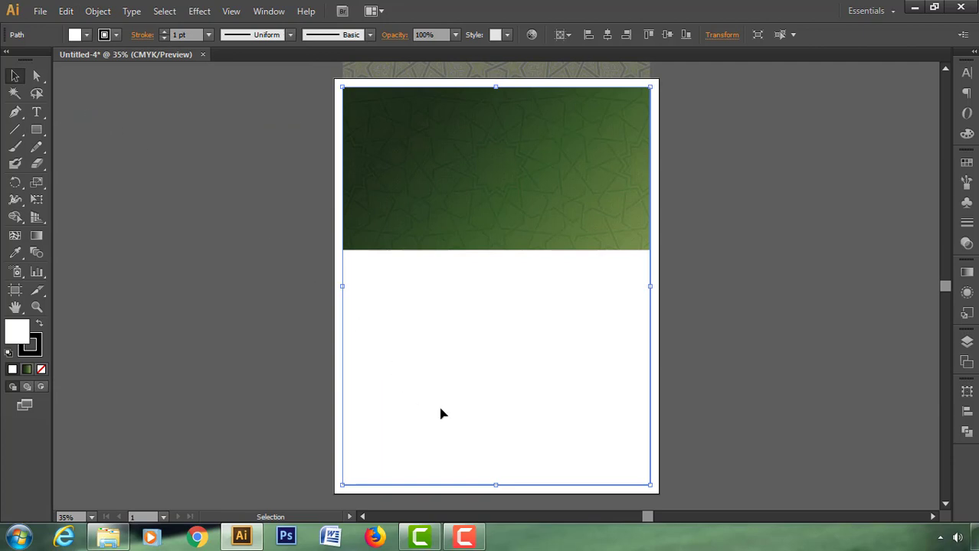
left_click(966, 392)
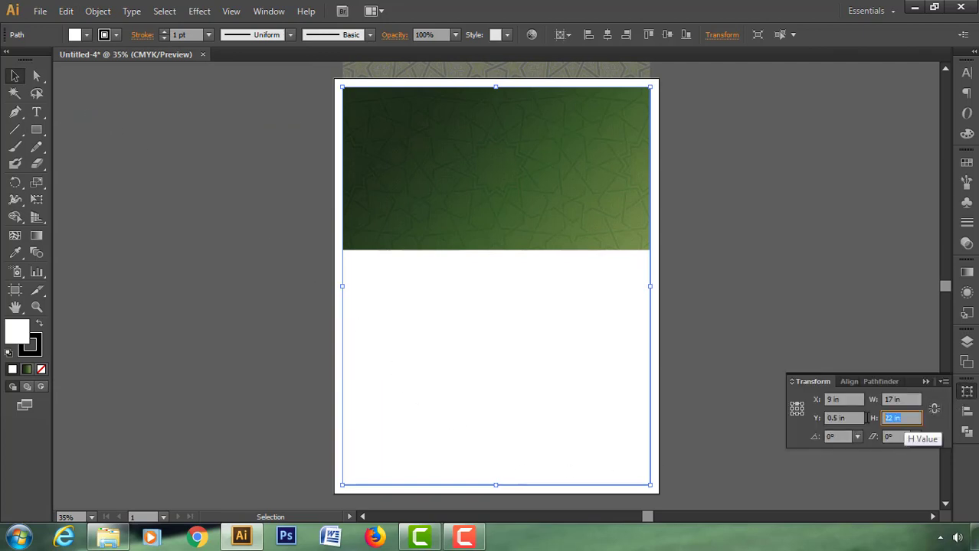
left_click(905, 418)
type("9")
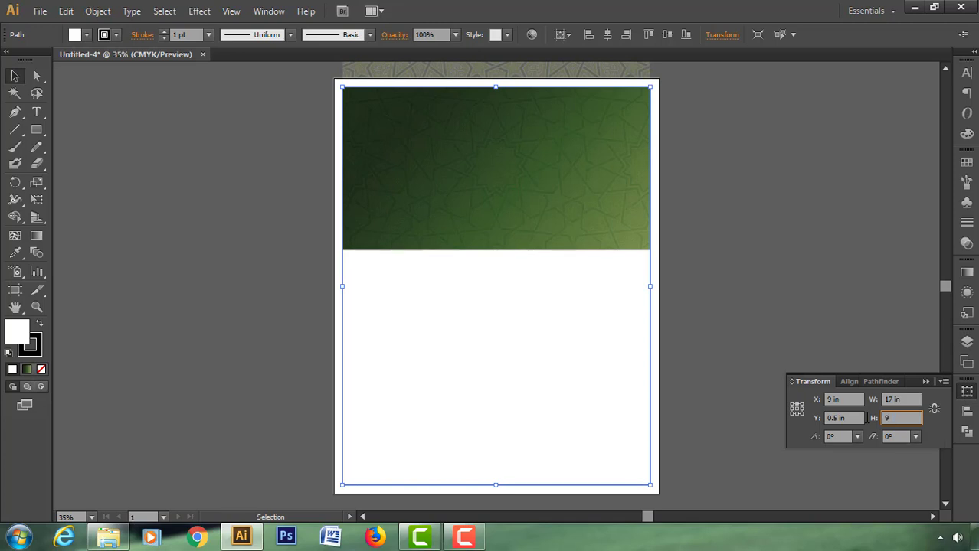
key("Return")
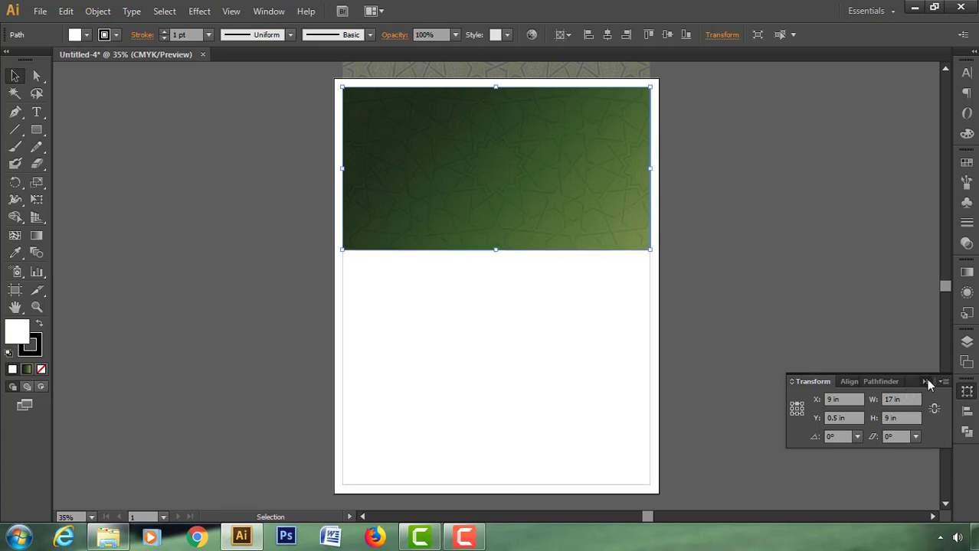
left_click(925, 382)
Bring the 9 in rectangle to front and make a clipping mask with the pattern.
right_click(533, 214)
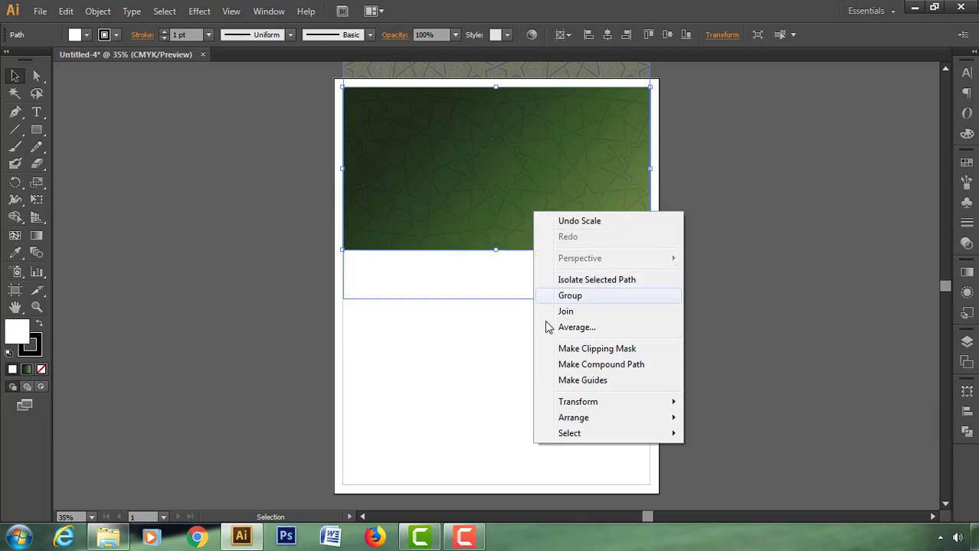
mouse_move(574, 418)
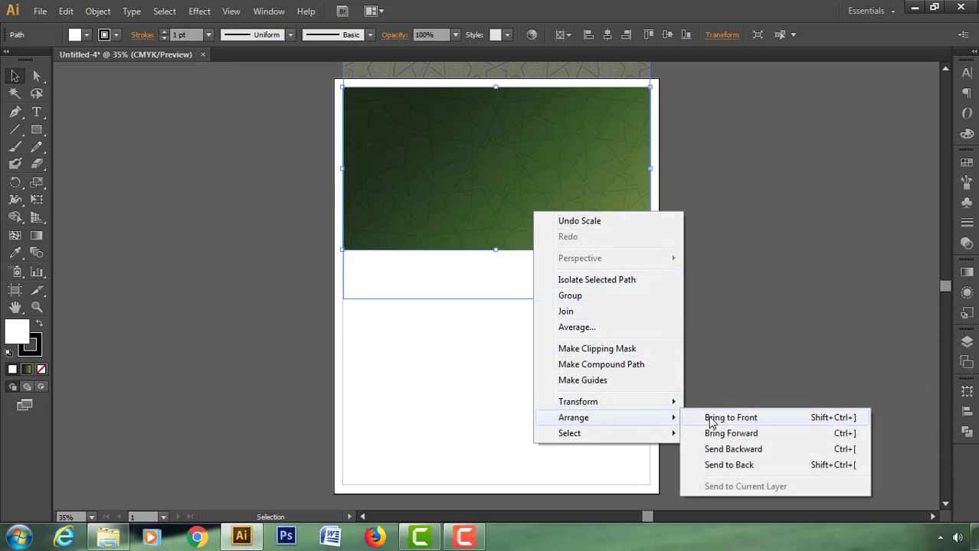
left_click(720, 417)
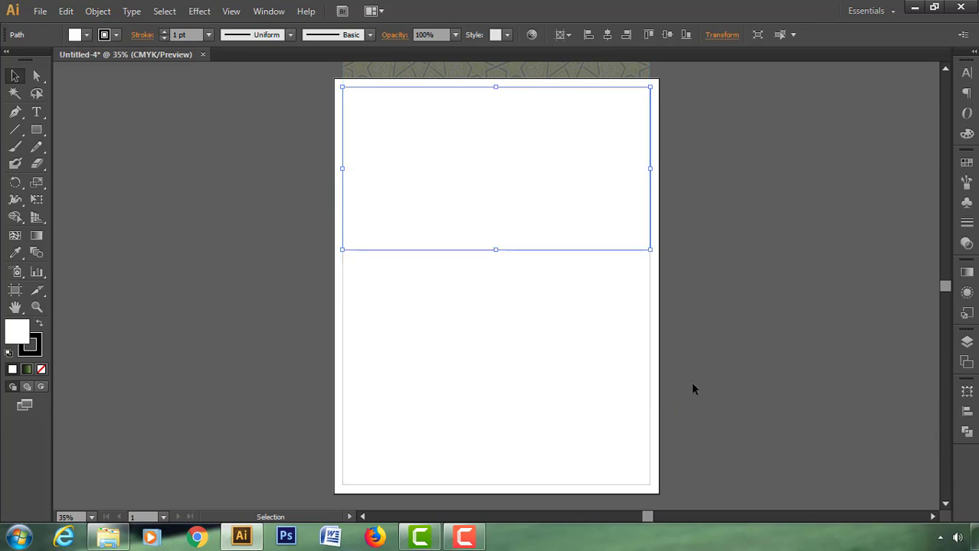
left_click(542, 76, "shift")
right_click(526, 143)
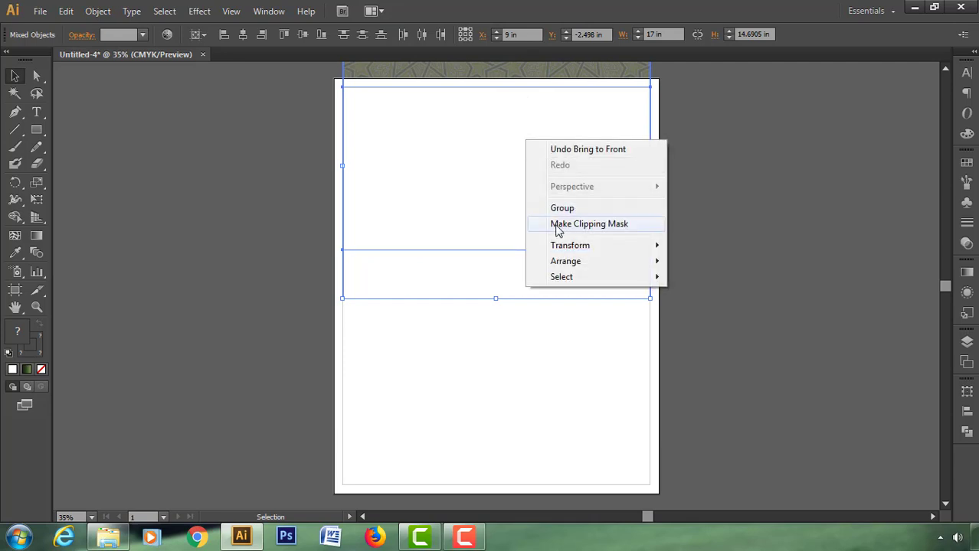
left_click(557, 224)
left_click(670, 221)
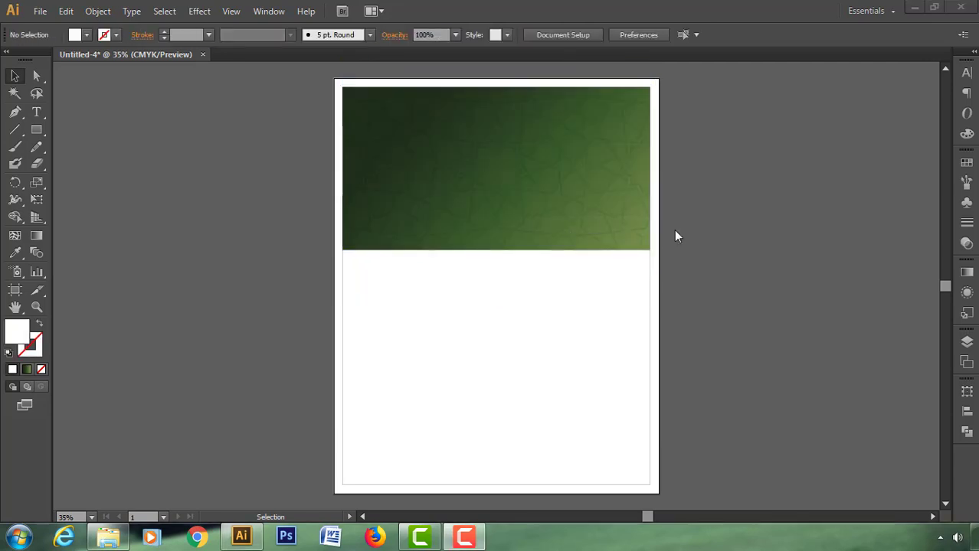
Create a white 2 × 7.5 in rectangle.
left_click(43, 131)
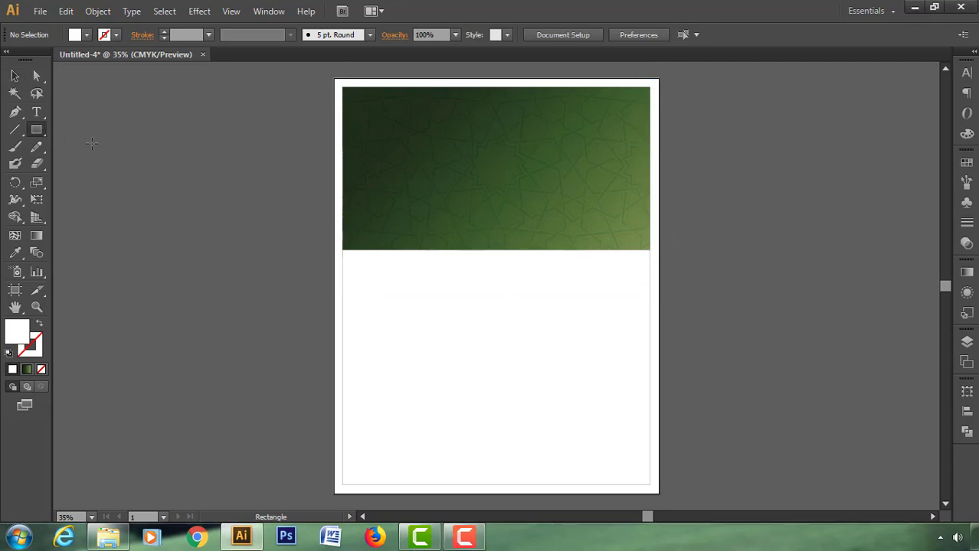
left_click(540, 169)
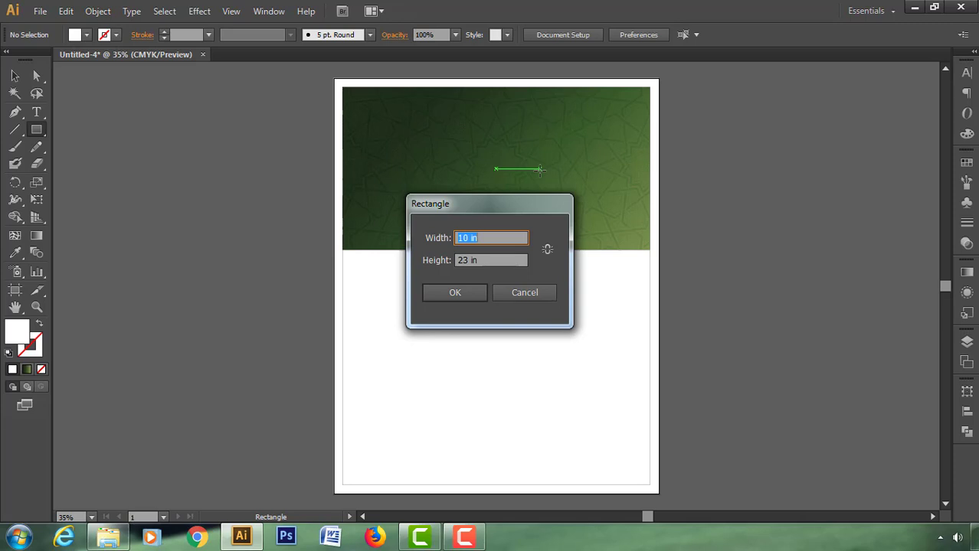
type("2")
key("Tab")
type("7")
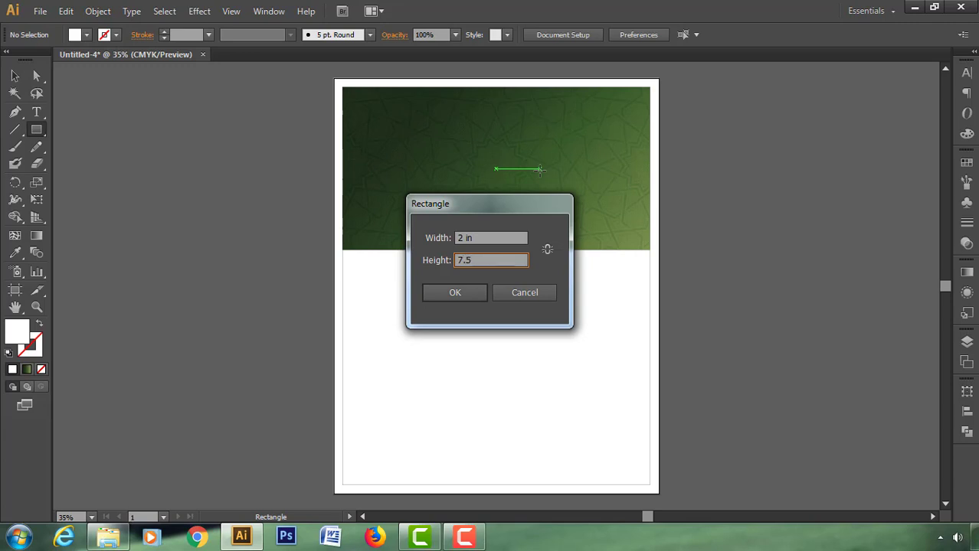
key("Return")
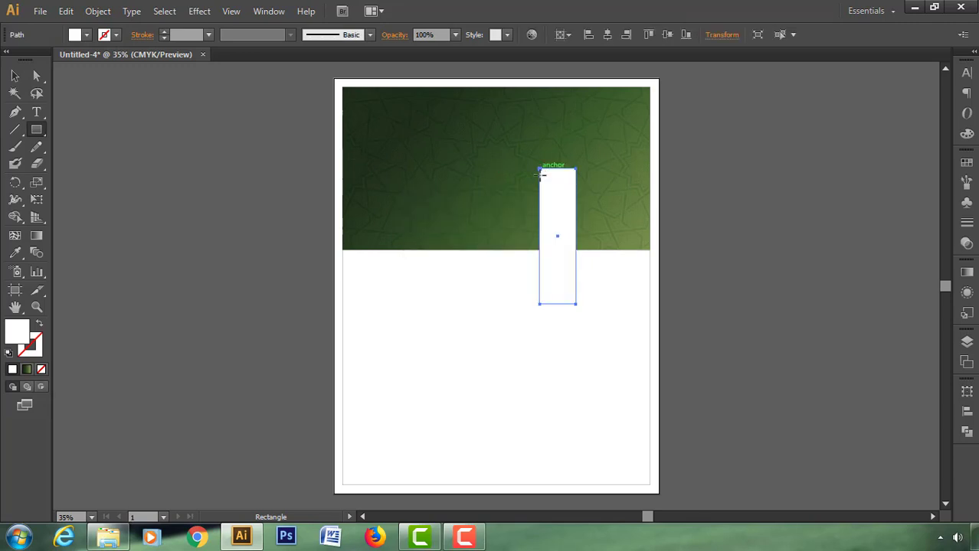
Move the bar to the band's top-right and duplicate it into three evenly spaced bars.
key("v")
mouse_move(556, 219)
left_mouse_down()
mouse_move(627, 166)
mouse_move(583, 178)
left_mouse_up()
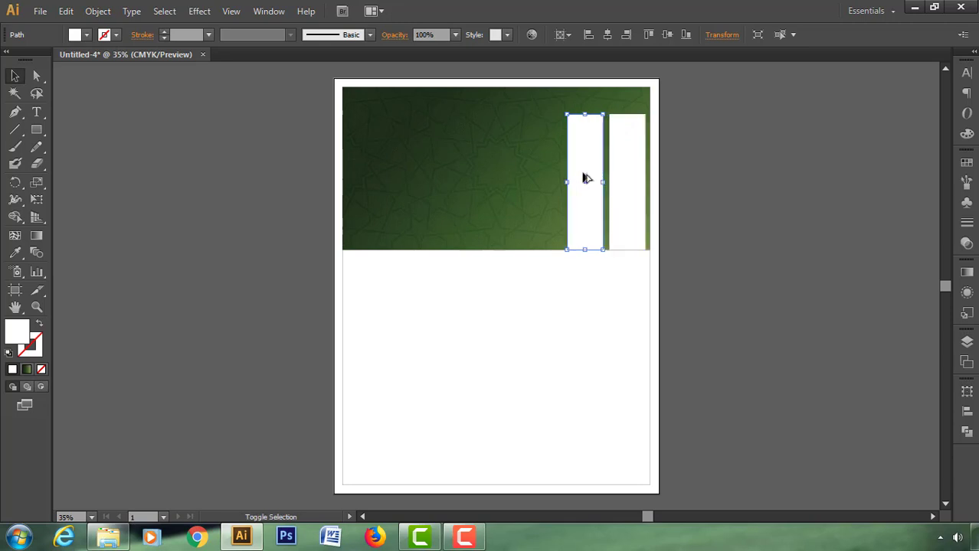
key("ctrl+d")
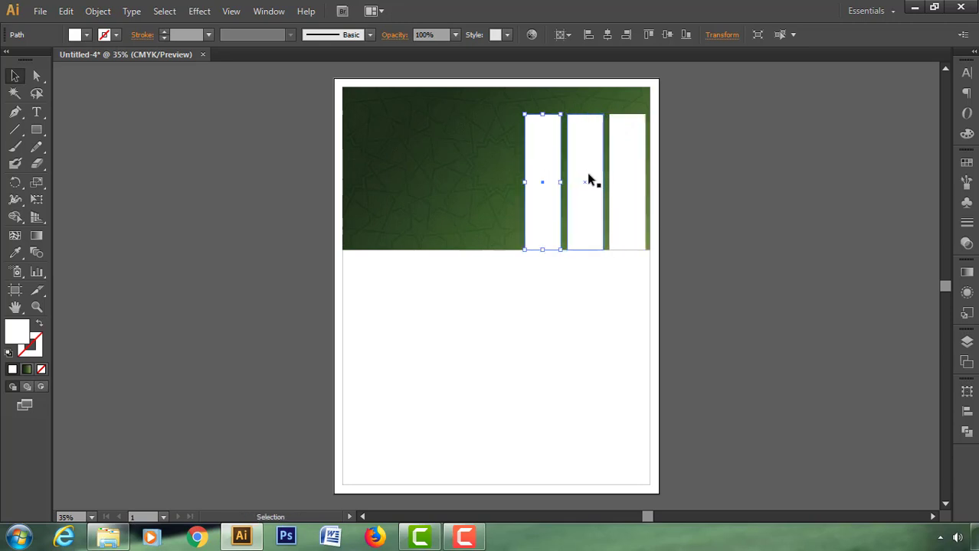
Draw a diagonal line across the top of the rightmost bar.
left_click(657, 159)
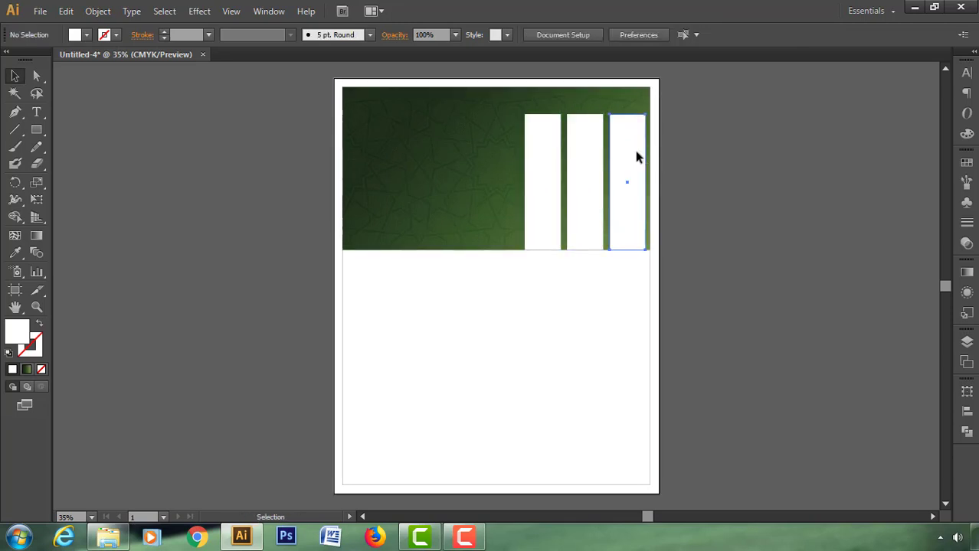
left_click(633, 156)
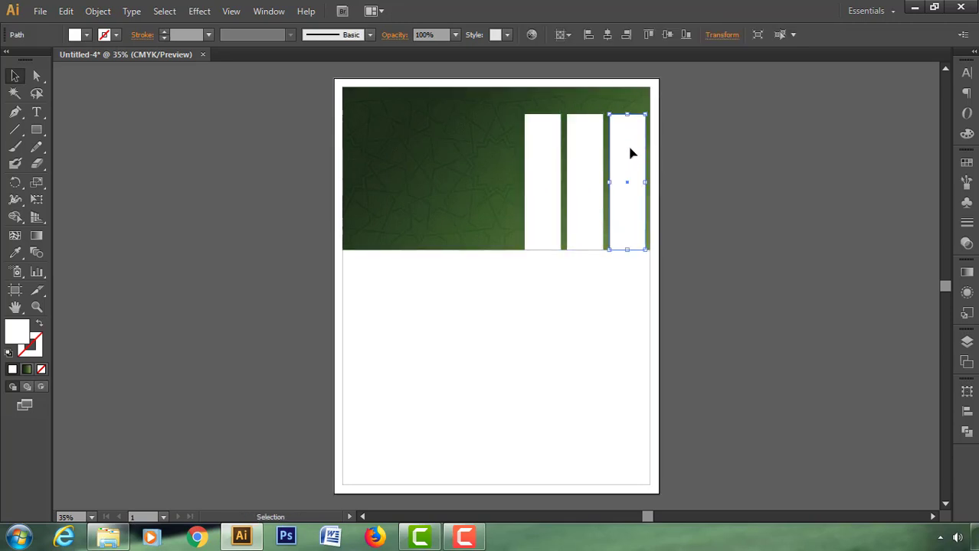
left_click(15, 130)
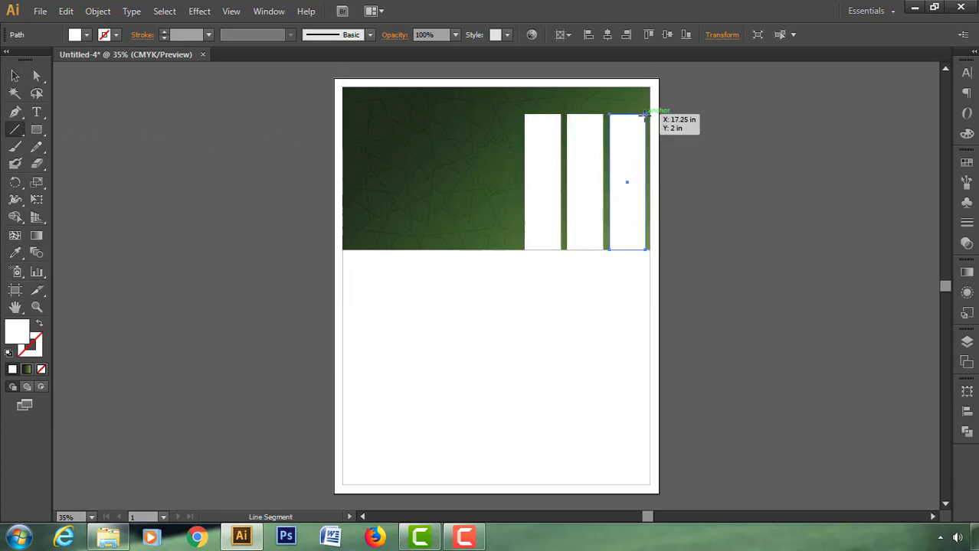
left_click_drag(644, 115, 609, 157)
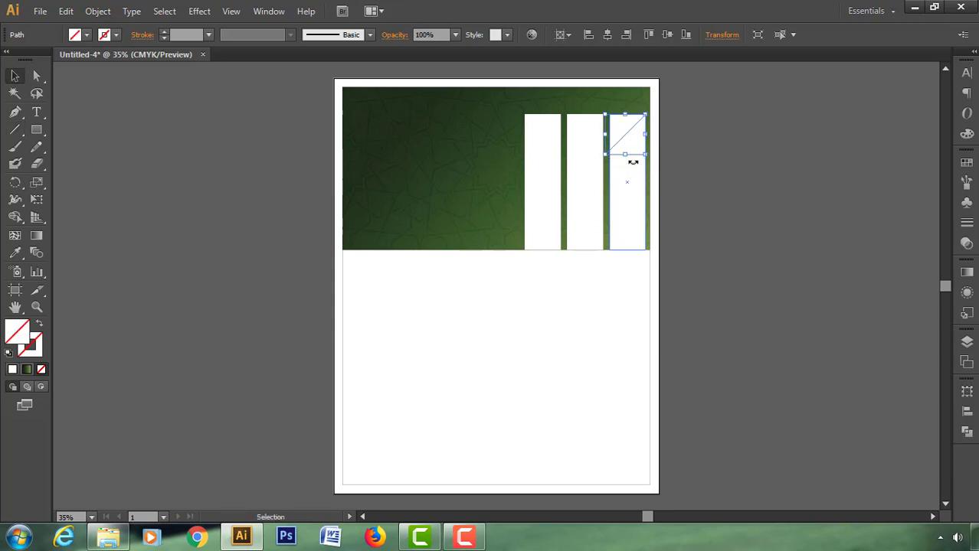
Divide the rightmost bar along the diagonal line and delete the top triangle piece.
left_click(634, 175, "ctrl+shift")
key("v")
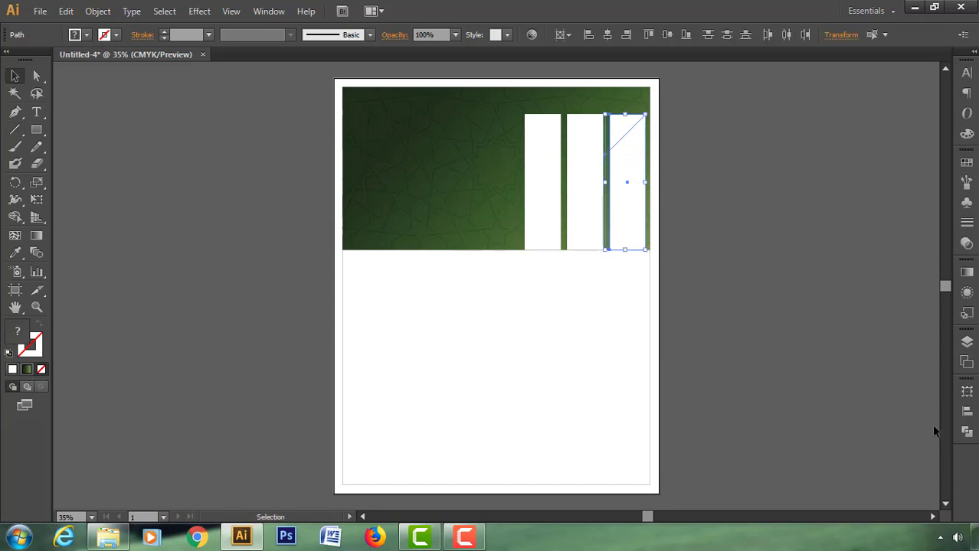
left_click(966, 433)
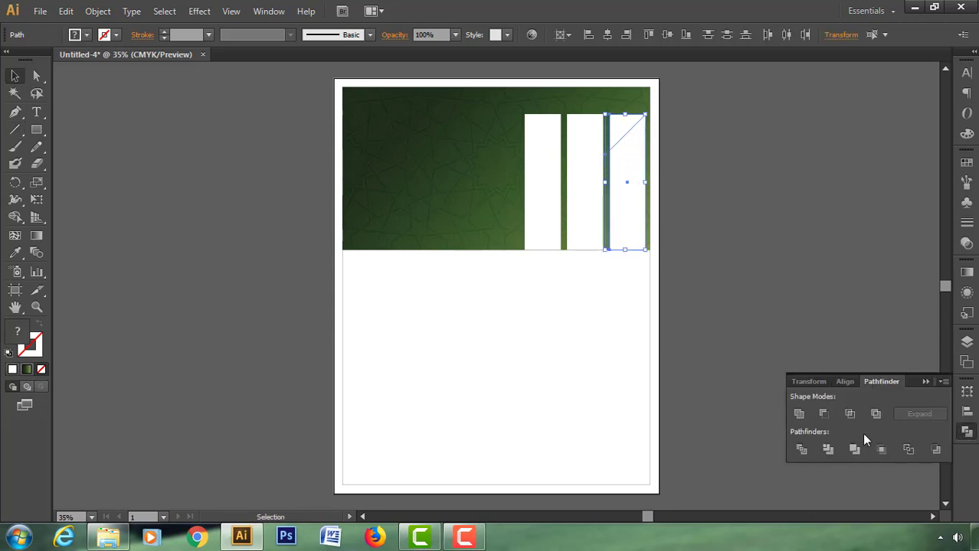
left_click(802, 450)
right_click(637, 177)
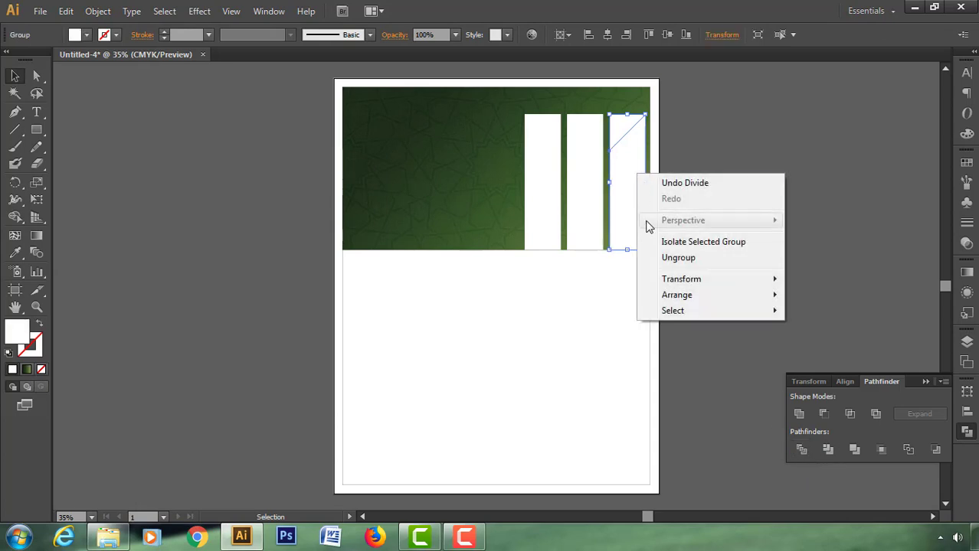
left_click(665, 258)
left_click(701, 237)
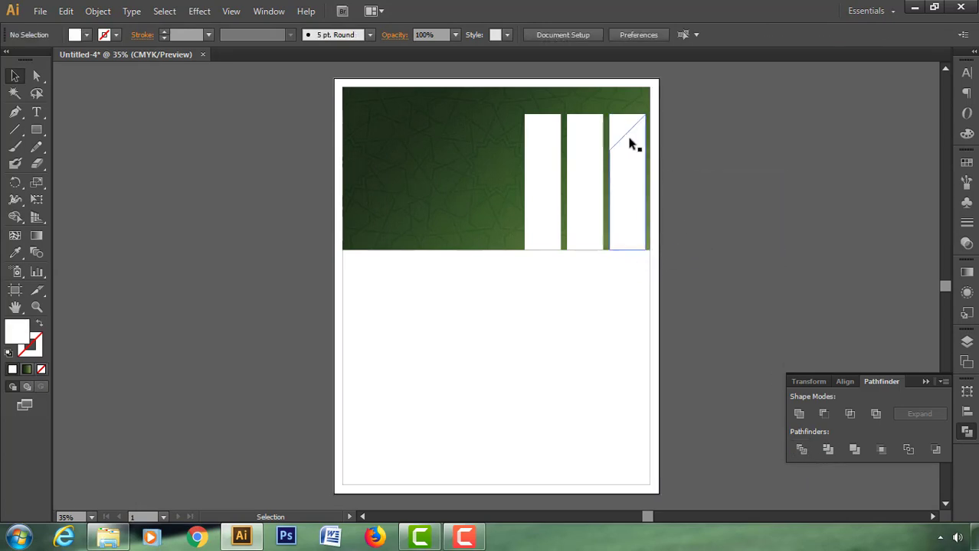
left_click(621, 130)
key("Delete")
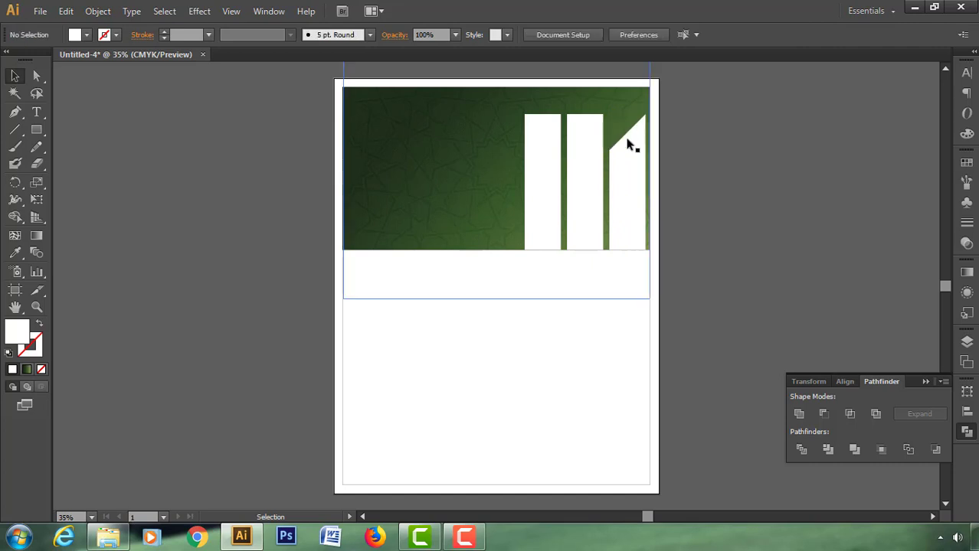
Resize the middle white bar to 1.5 in wide by 5.5 in tall, anchored at its bottom.
left_click(588, 163)
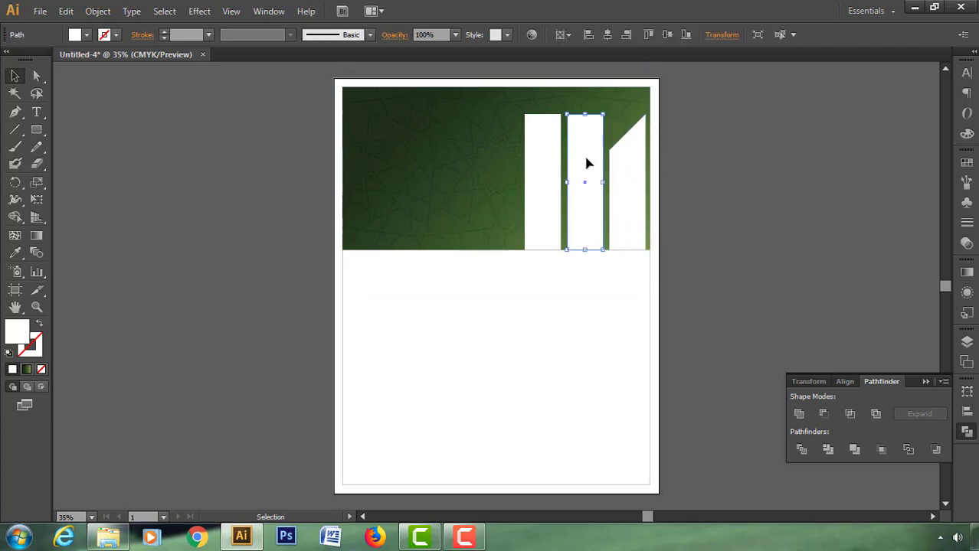
left_click(809, 383)
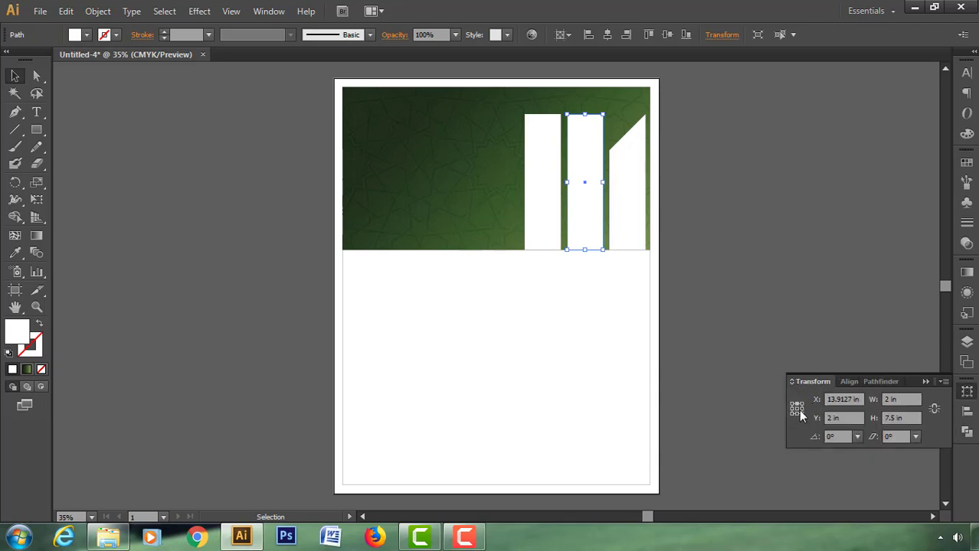
left_click(796, 413)
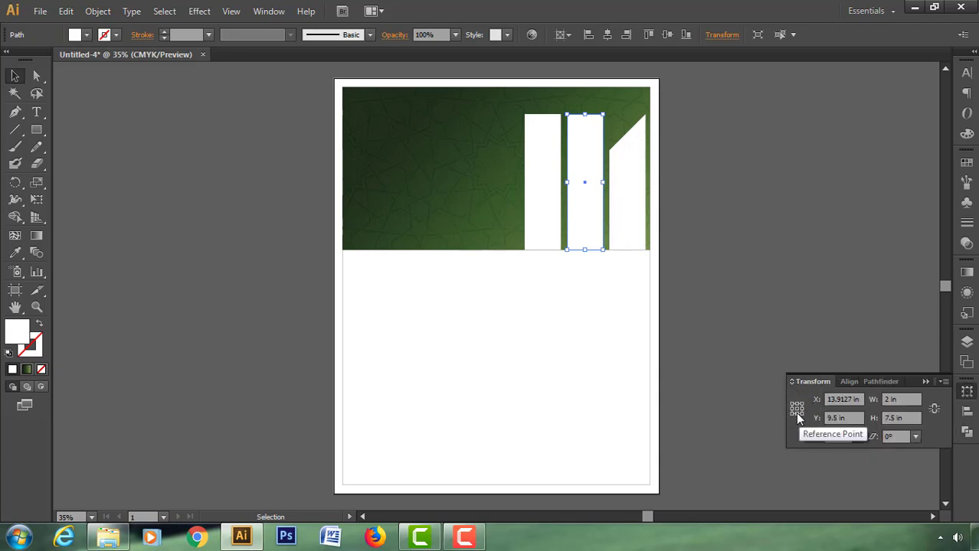
left_click(898, 399)
type("1.5")
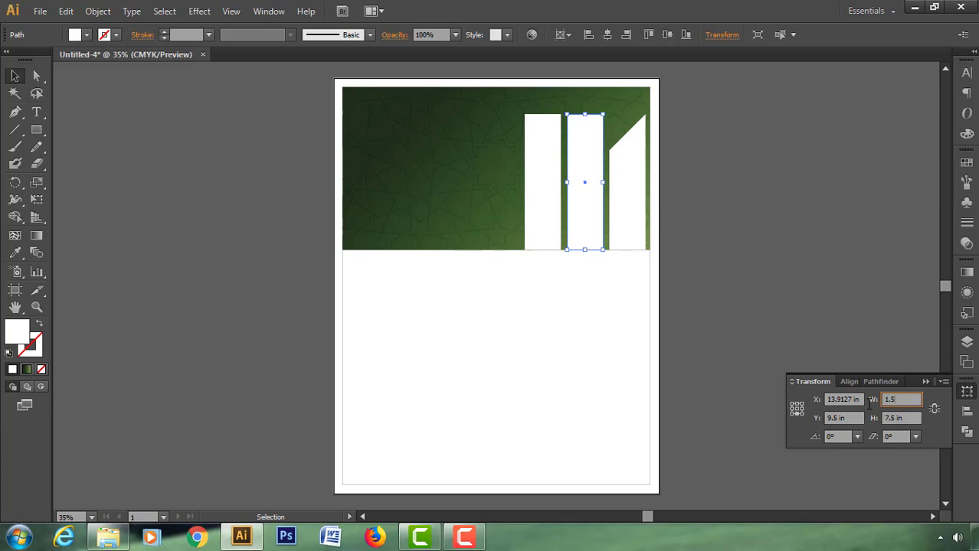
key("Tab")
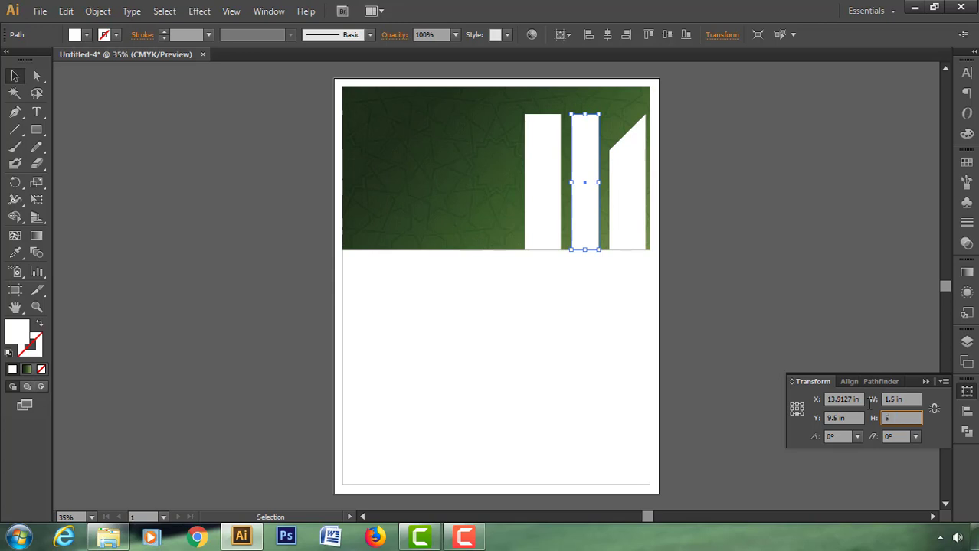
type(".5")
key("Return")
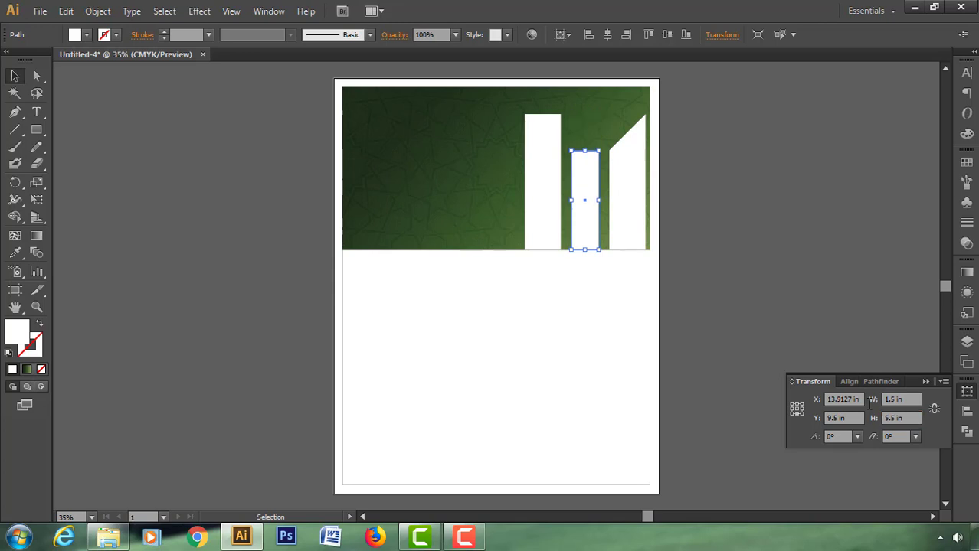
left_click(927, 383)
Divide the middle bar with a diagonal line and delete the top triangle to slant it.
left_click(15, 129)
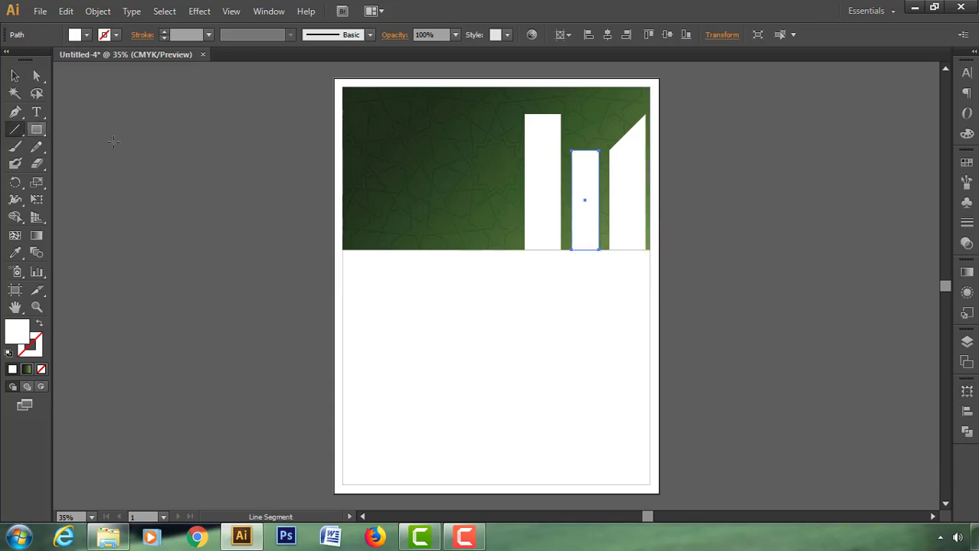
left_click_drag(599, 152, 574, 184)
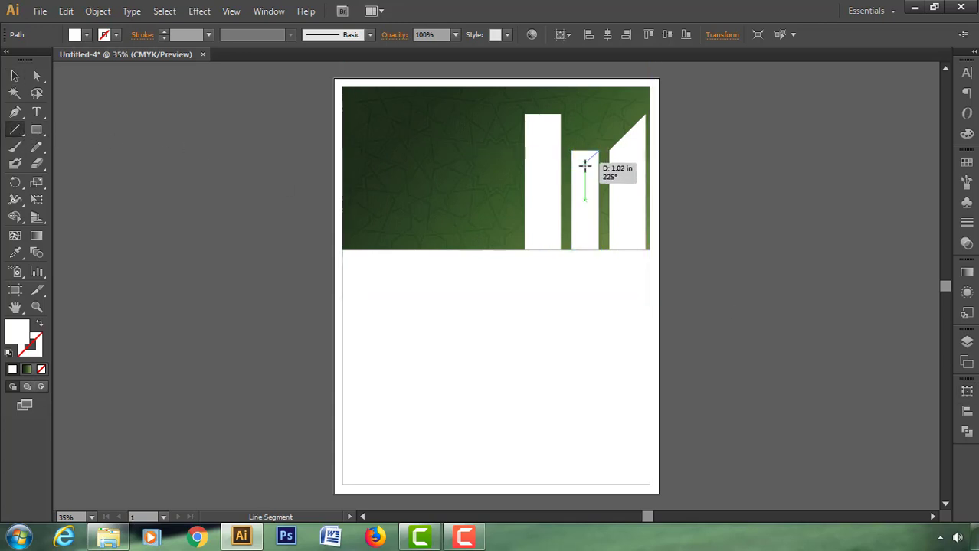
key("v")
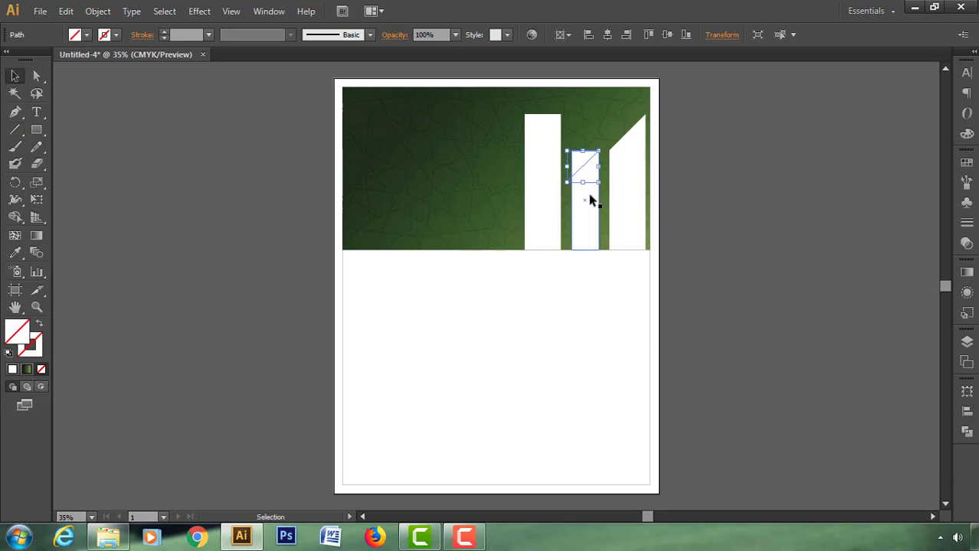
left_click(583, 203, "shift")
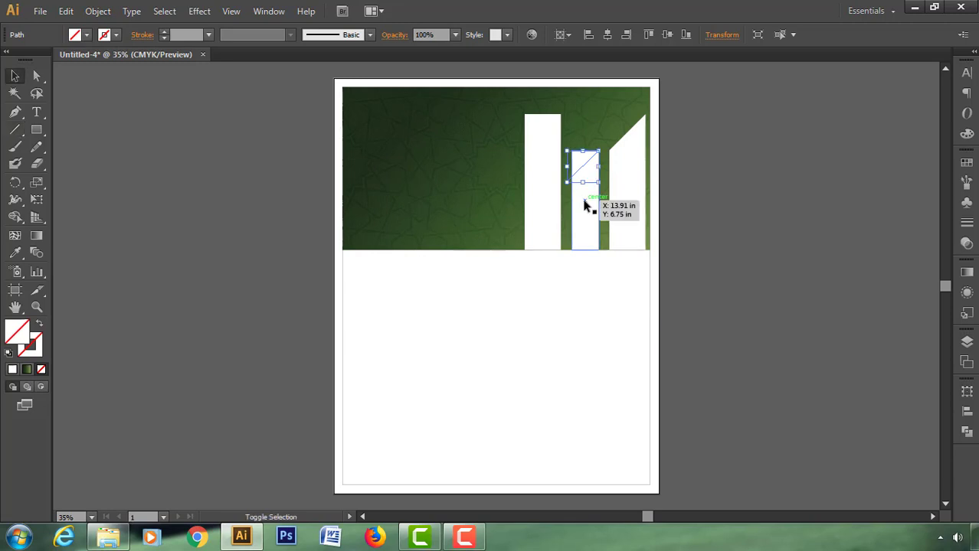
left_click(964, 433)
left_click(804, 449)
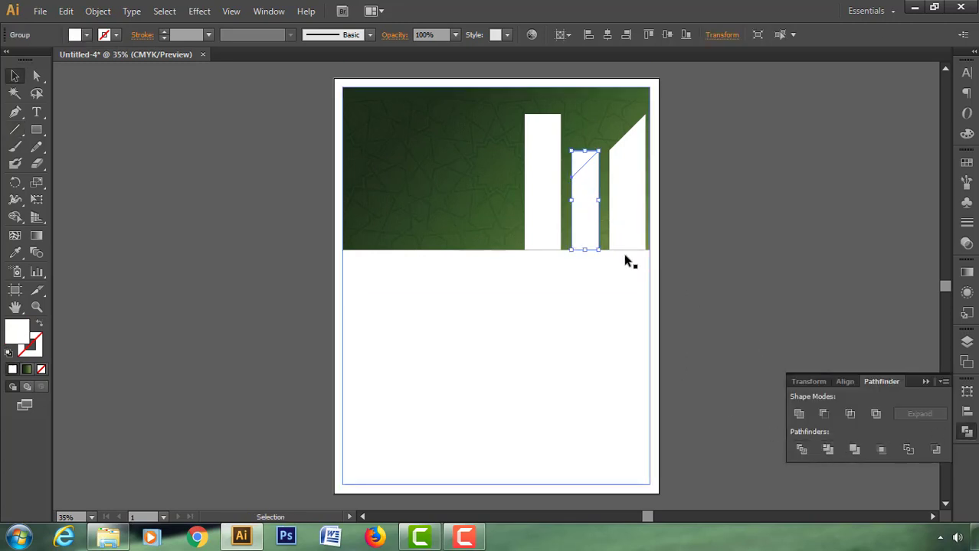
right_click(583, 203)
left_click(612, 292)
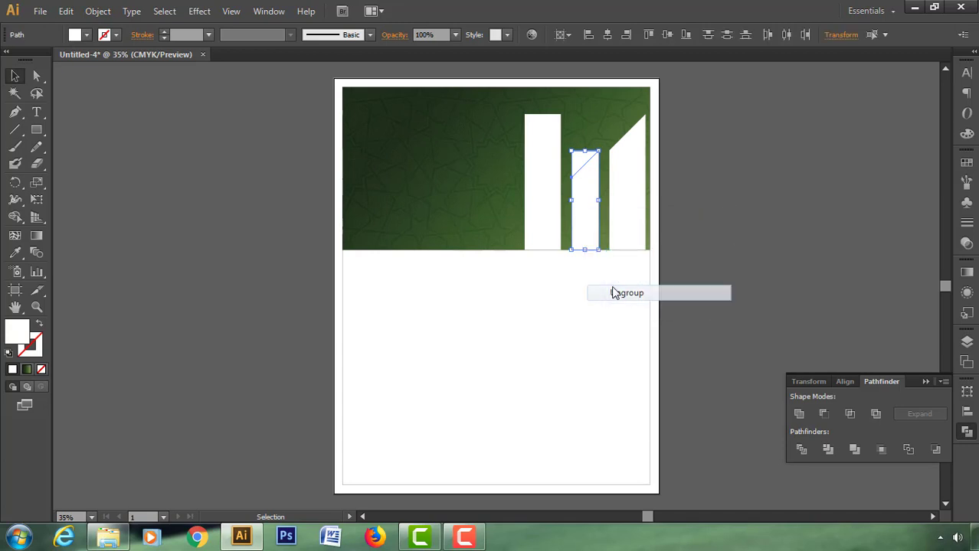
left_click(683, 240)
left_click(583, 163)
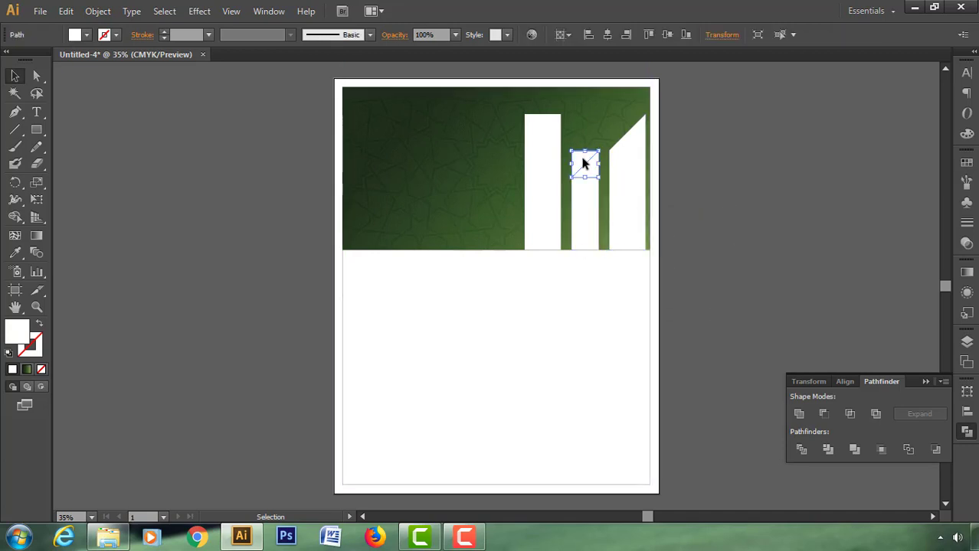
key("Delete")
Resize the left white bar to 1 in wide by 4.5 in tall.
left_click(541, 176)
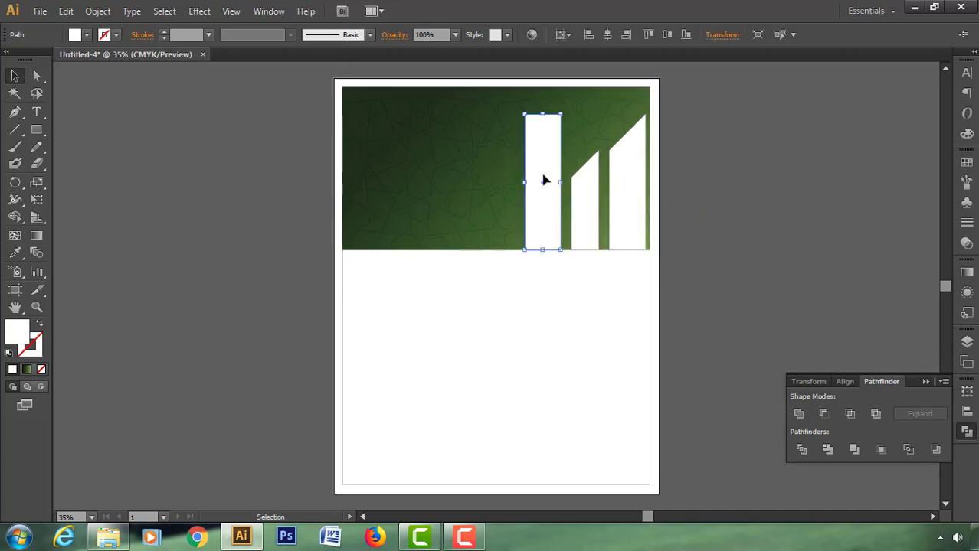
left_click(806, 381)
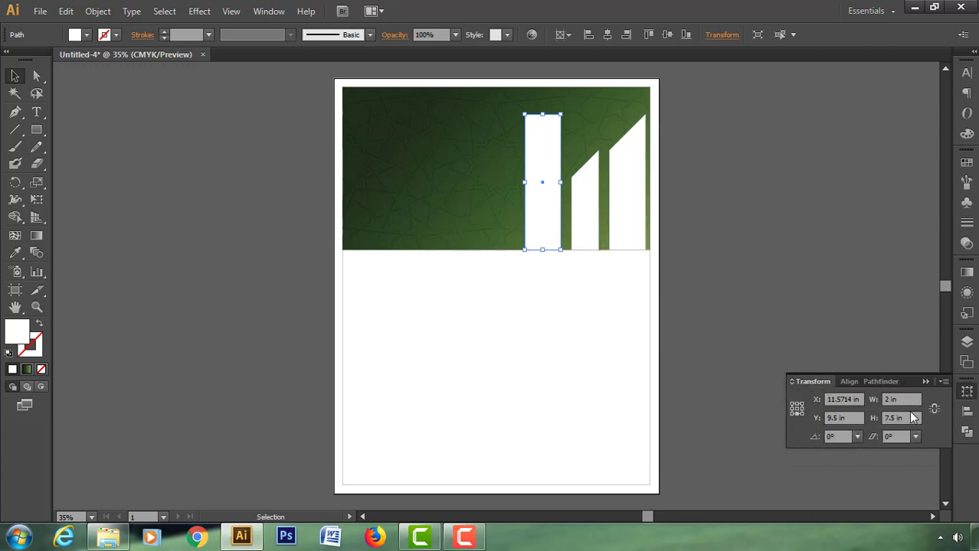
left_click(907, 399)
key("Tab")
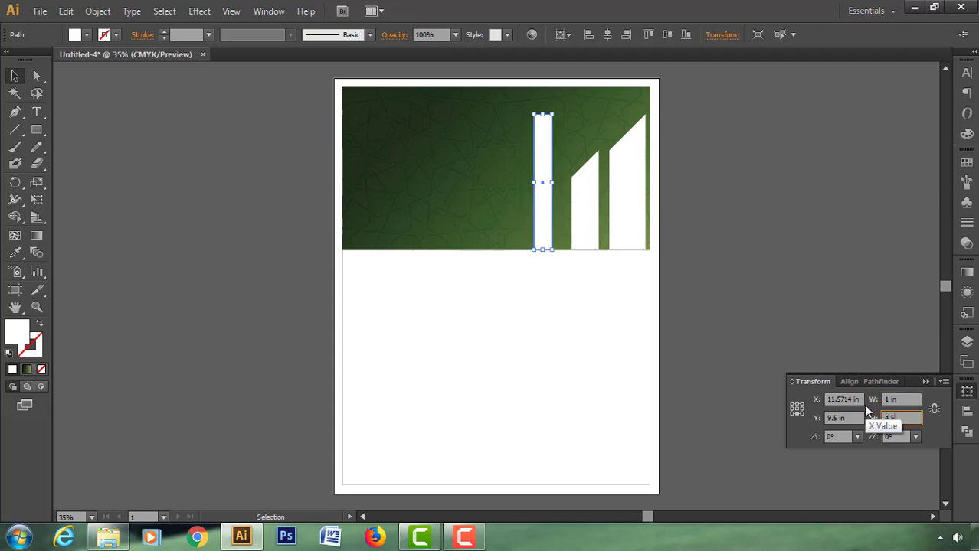
key("Return")
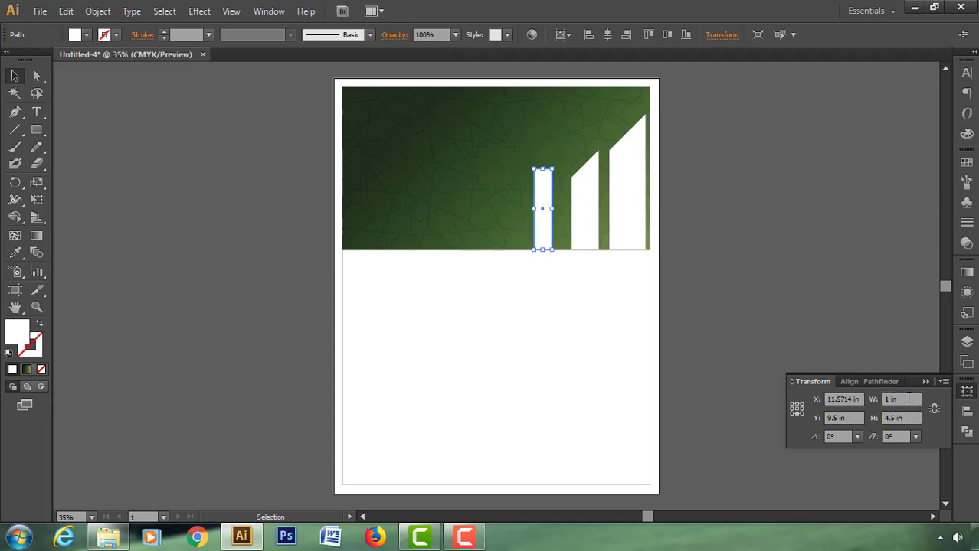
Draw a 1.78 in line at 225° from the left bar's top-right corner.
left_click(14, 130)
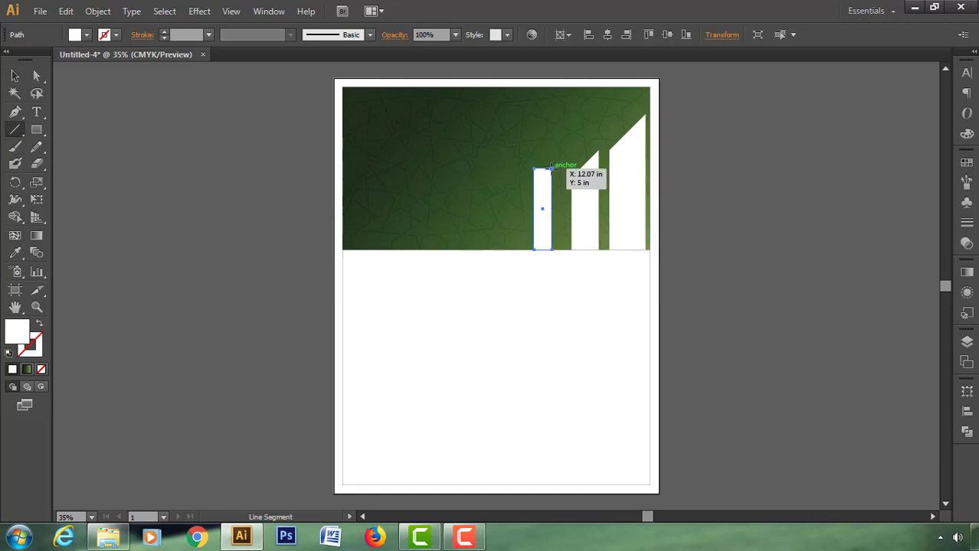
left_click_drag(551, 166, 529, 192)
left_click(536, 198)
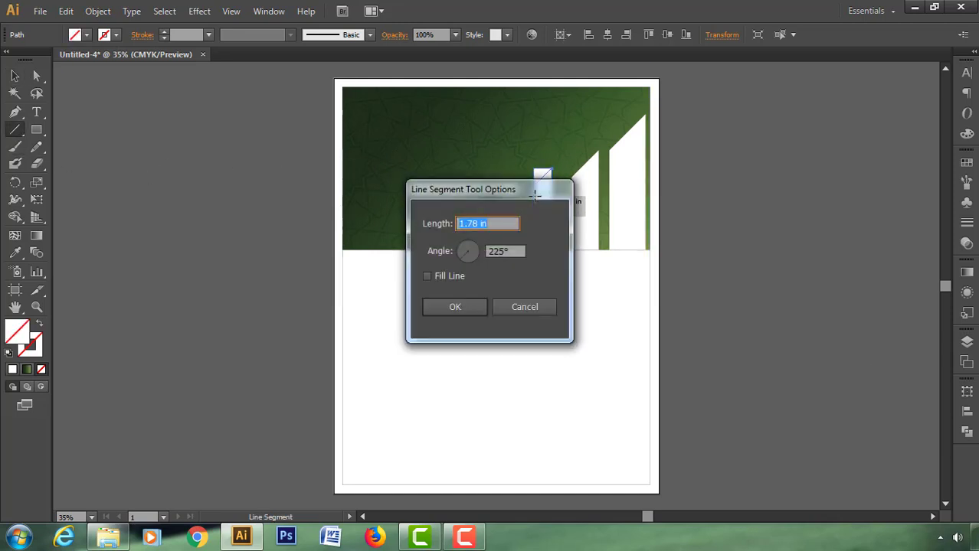
left_click(534, 307)
key("v")
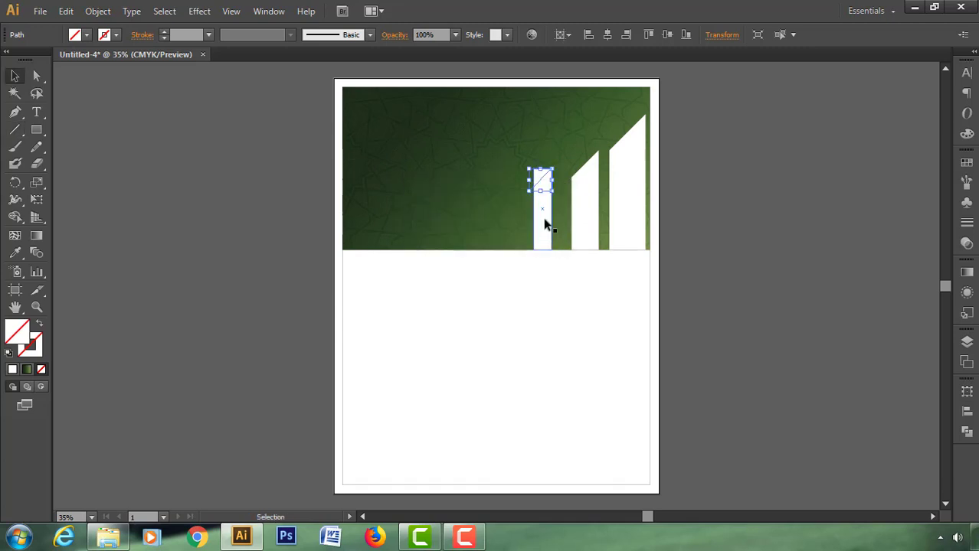
left_click(542, 211, "shift")
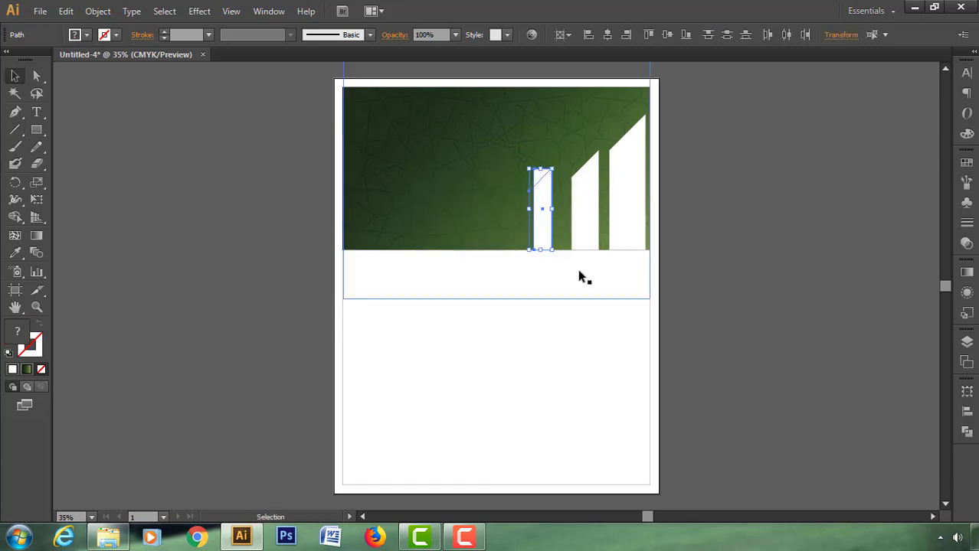
Divide the left bar along the line, ungroup, and delete the top piece to slant it.
left_click(966, 431)
left_click(802, 449)
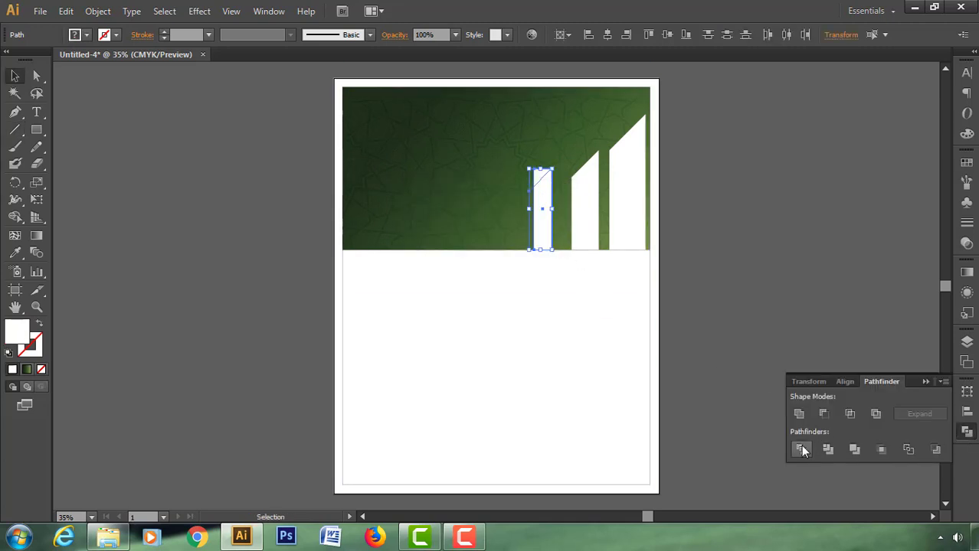
right_click(546, 193)
left_click(584, 276)
left_click(736, 280)
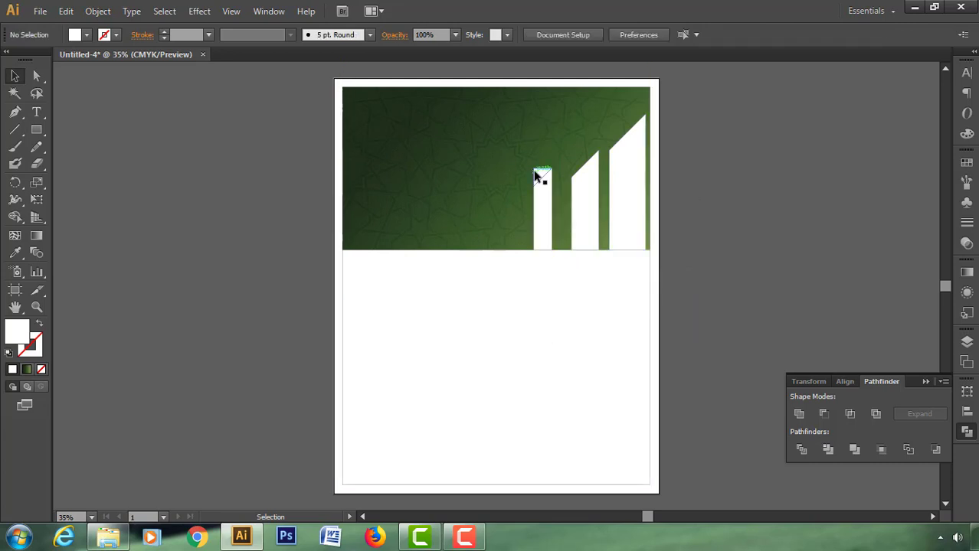
left_click(542, 177)
key("Delete")
left_click(924, 381)
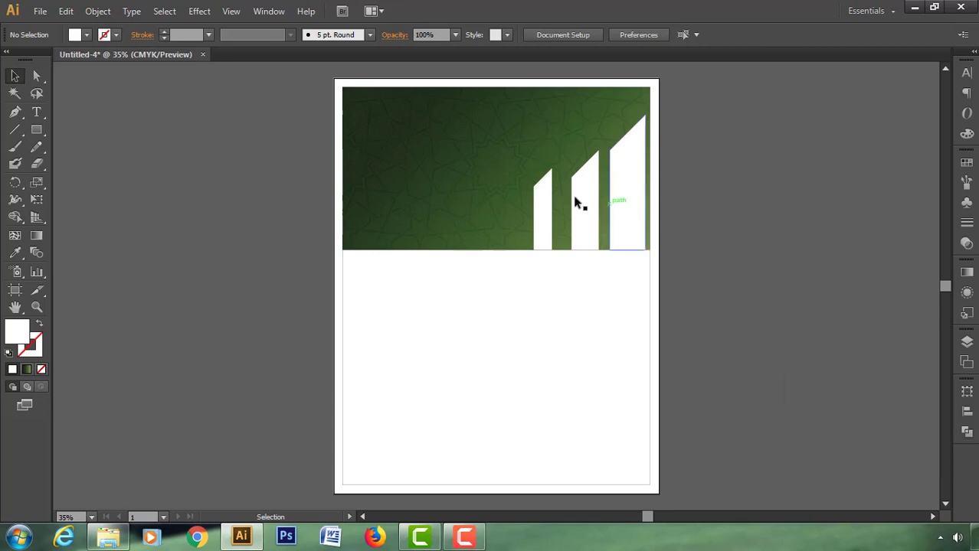
Select the floral wall mural, green holidays and swirl vine images in the Open dialog.
left_click(40, 11)
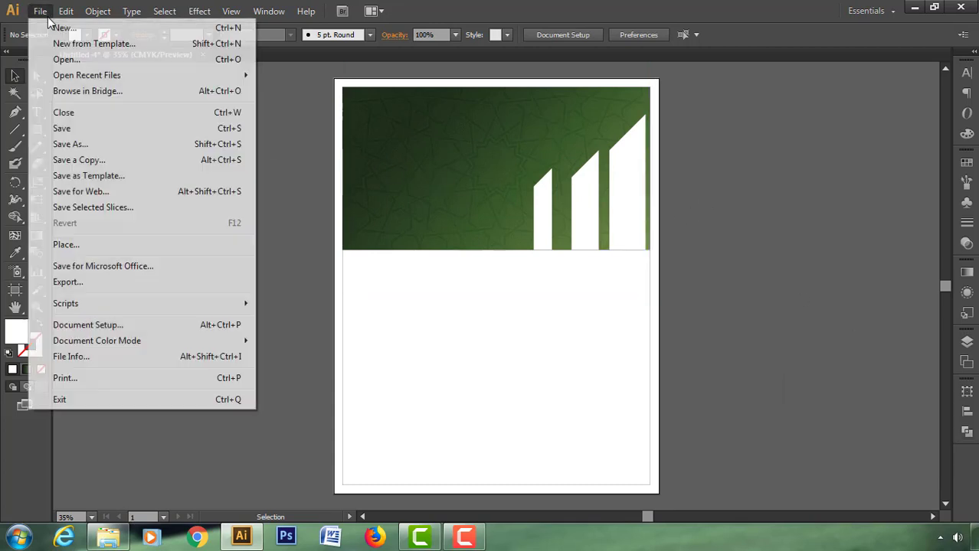
left_click(65, 60)
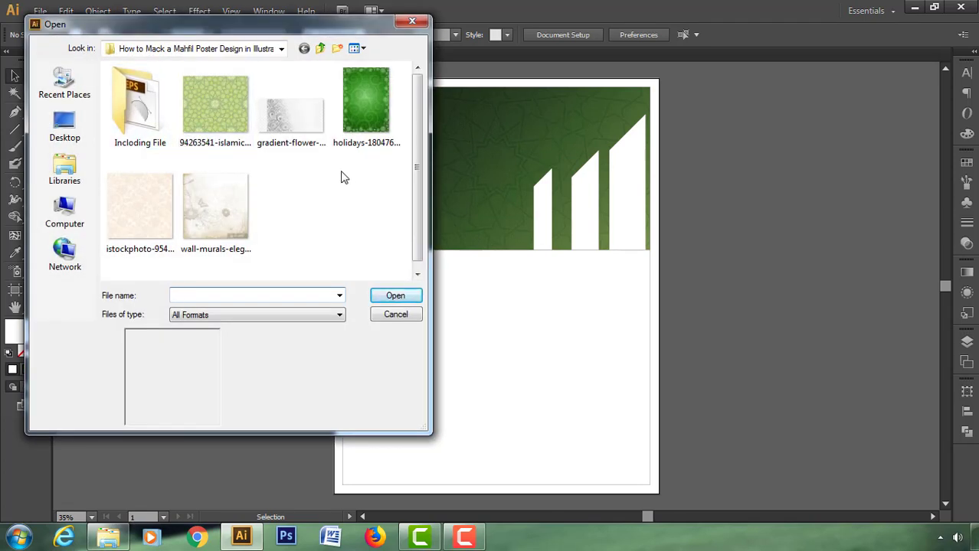
left_click_drag(355, 174, 317, 147)
left_click_drag(259, 179, 166, 208)
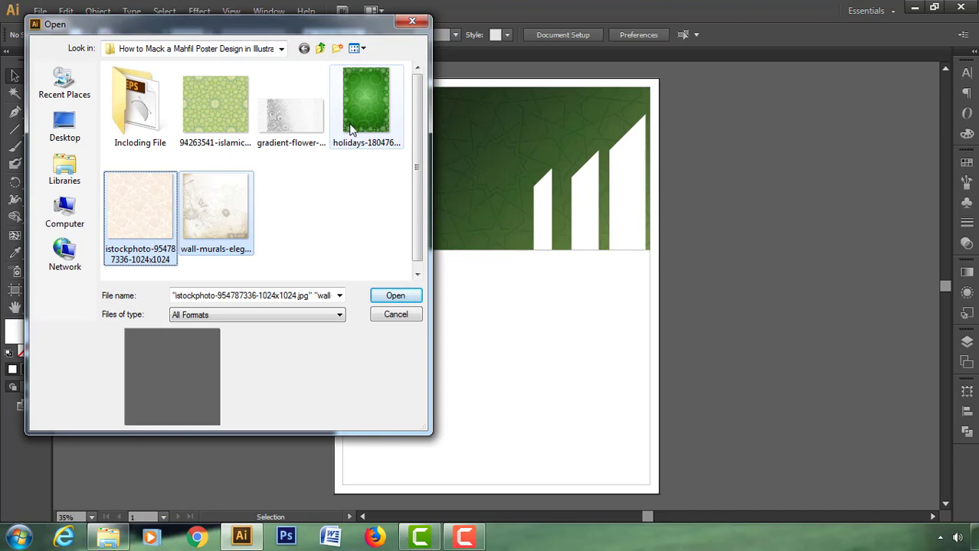
left_click(240, 195)
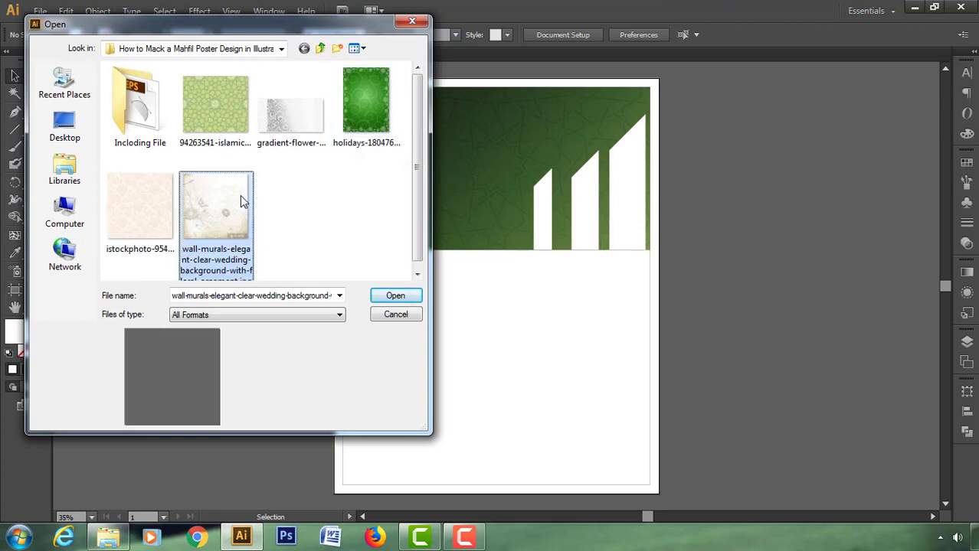
left_click(362, 107, "ctrl")
left_click(305, 121, "ctrl")
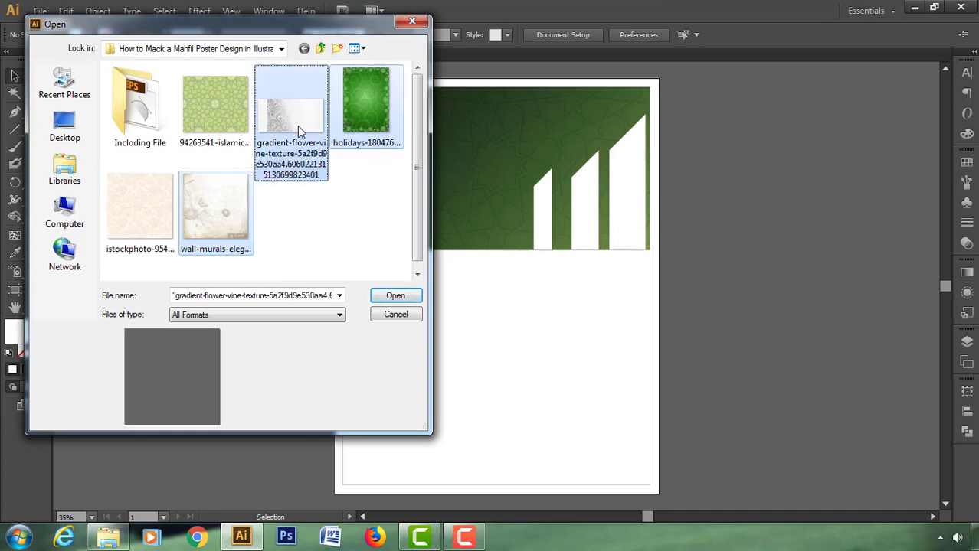
Open the three images, drop the floral mural into the poster, and close its file unsaved.
left_click(393, 297)
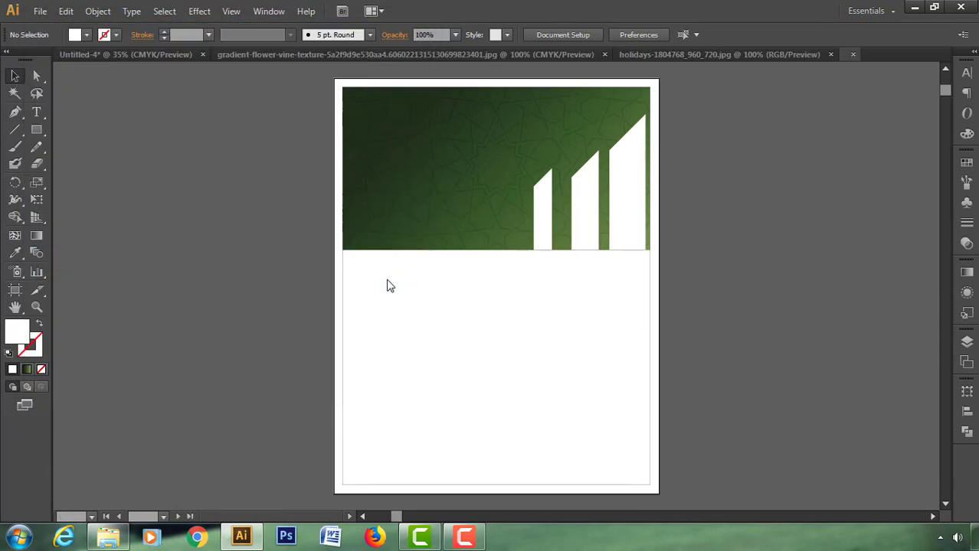
left_click_drag(429, 232, 64, 68)
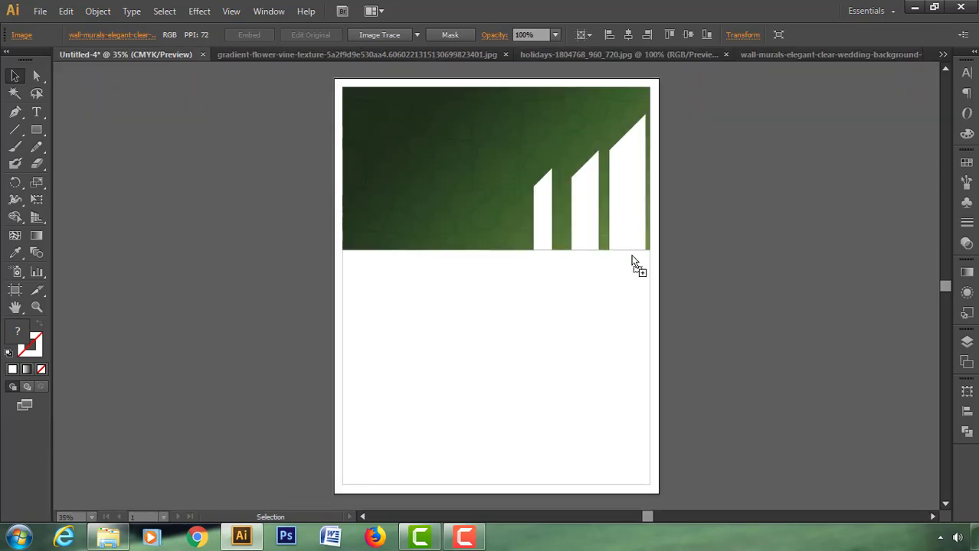
left_click_drag(63, 67, 733, 264)
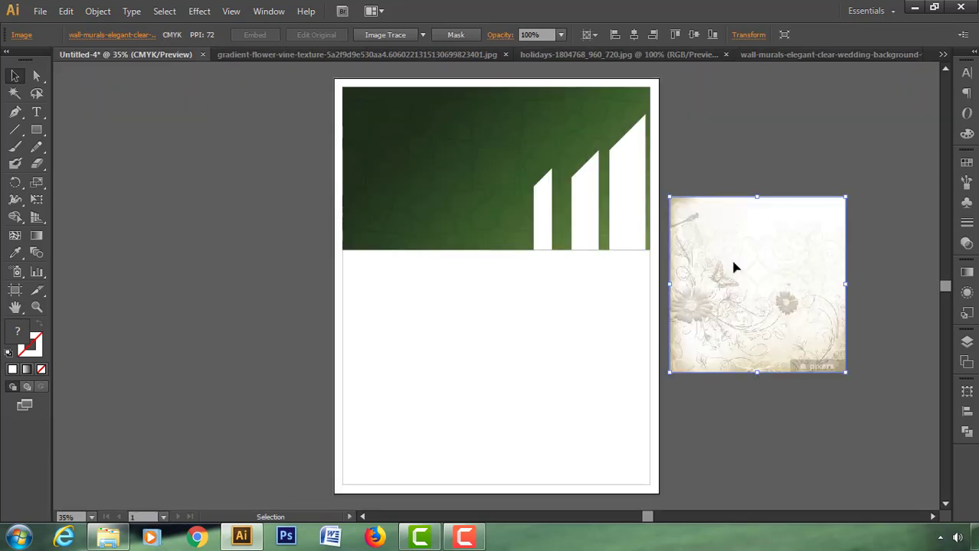
left_click(831, 57)
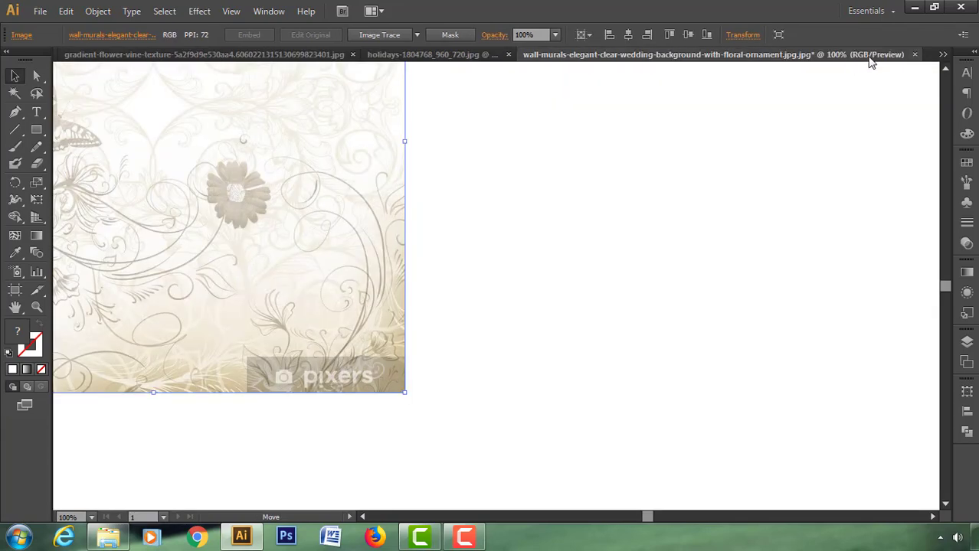
left_click(915, 55)
left_click(563, 287)
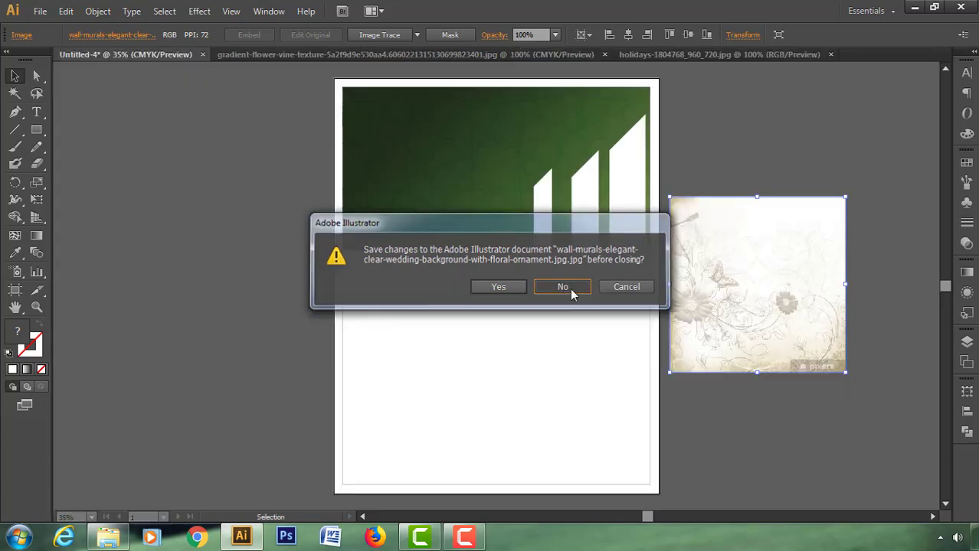
Bring the green holidays and swirl vine images into the poster, closing the holidays file.
left_click(687, 55)
left_click_drag(518, 258, 751, 402)
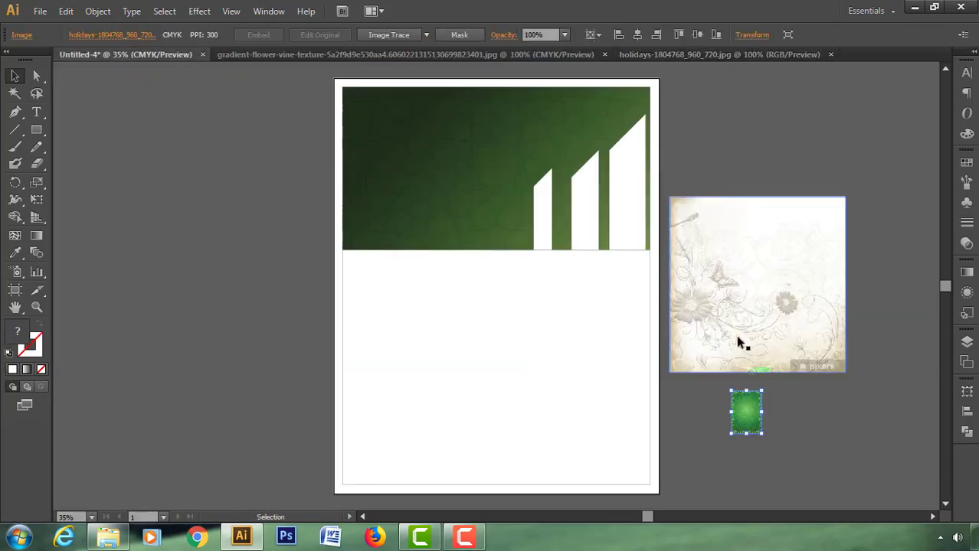
left_click(831, 55)
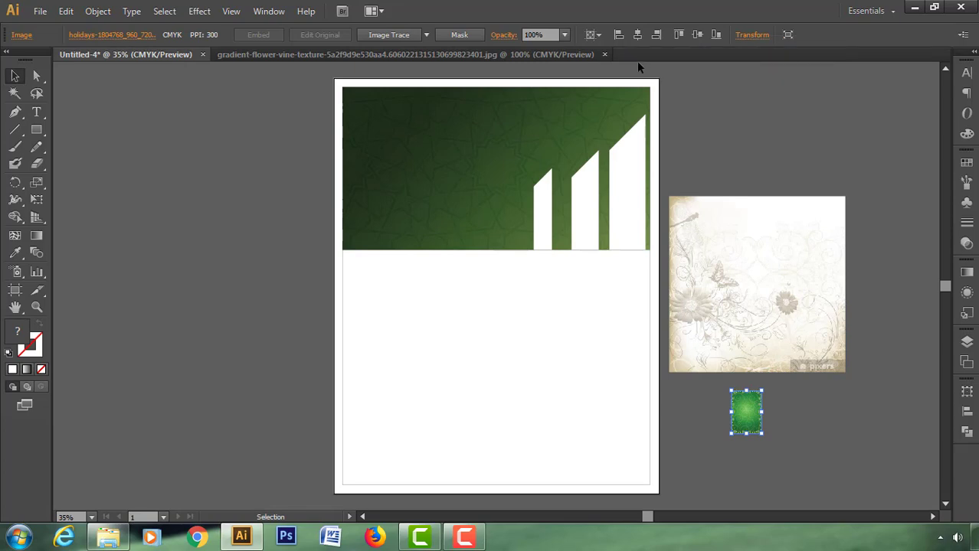
left_click(571, 55)
mouse_move(337, 180)
left_mouse_down()
mouse_move(267, 142)
mouse_move(796, 418)
mouse_move(780, 454)
left_mouse_up()
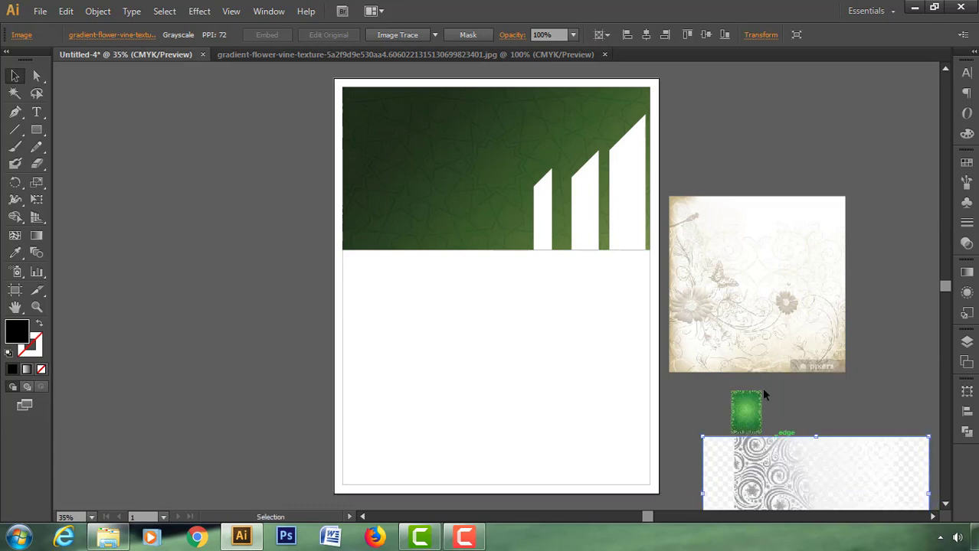
left_click(724, 248)
Mirror the swirl image with Reflect and move it over the green header.
left_click_drag(763, 468, 753, 109)
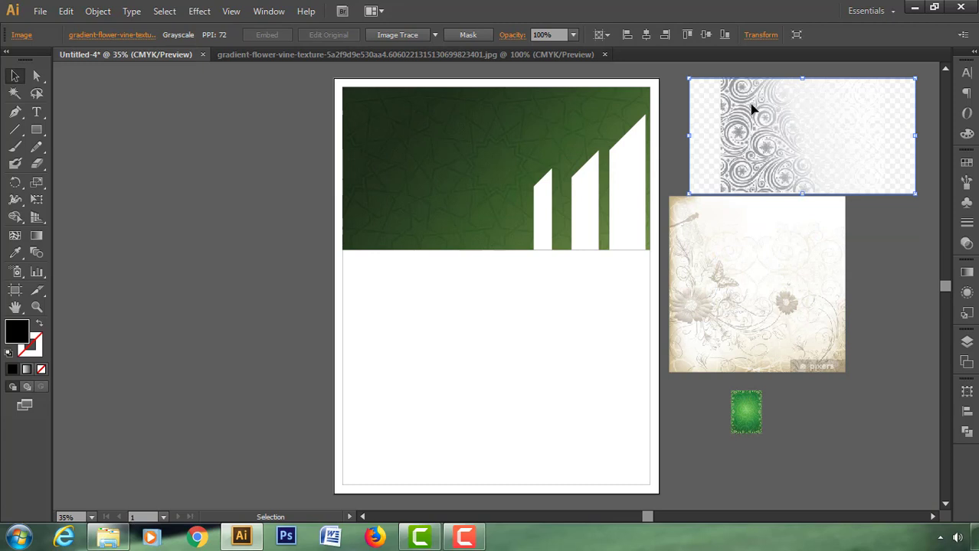
right_click(753, 110)
mouse_move(796, 174)
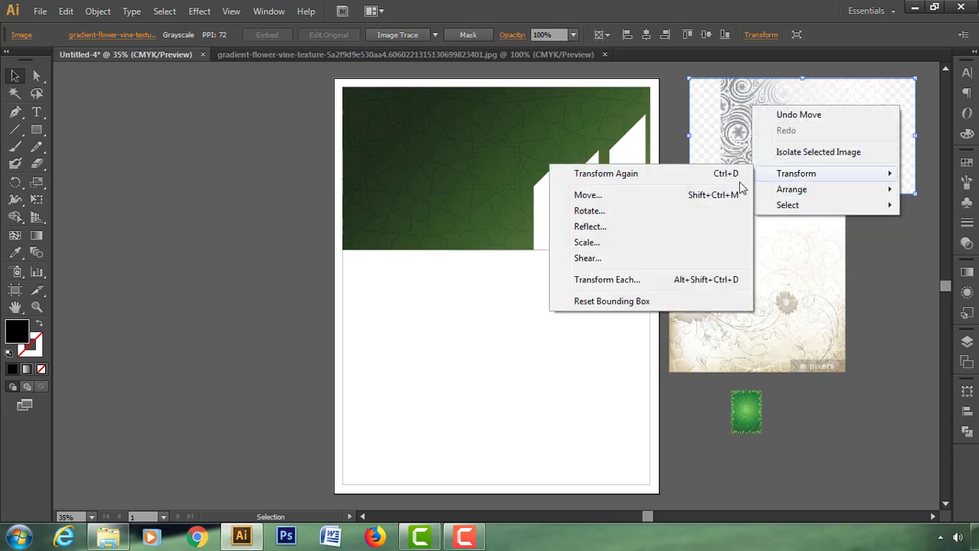
left_click(609, 226)
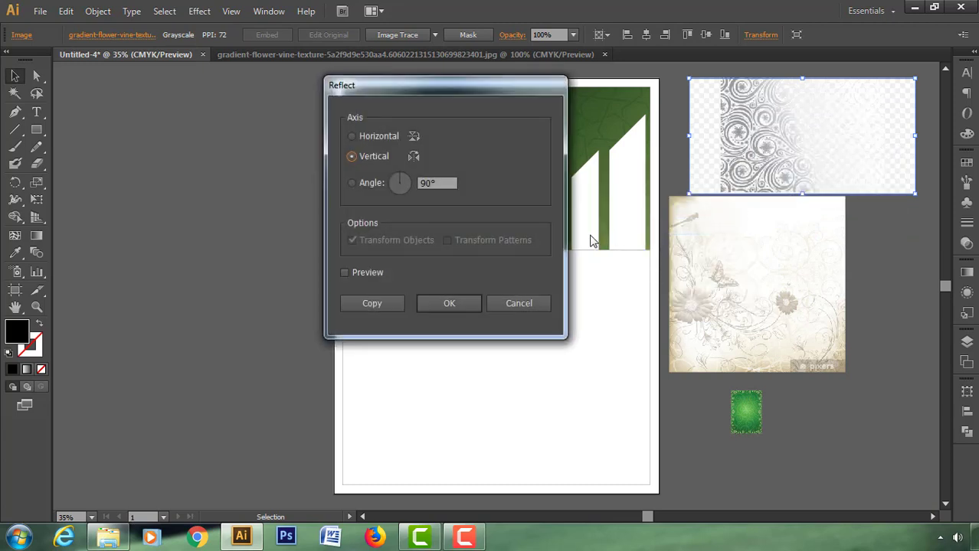
left_click(345, 273)
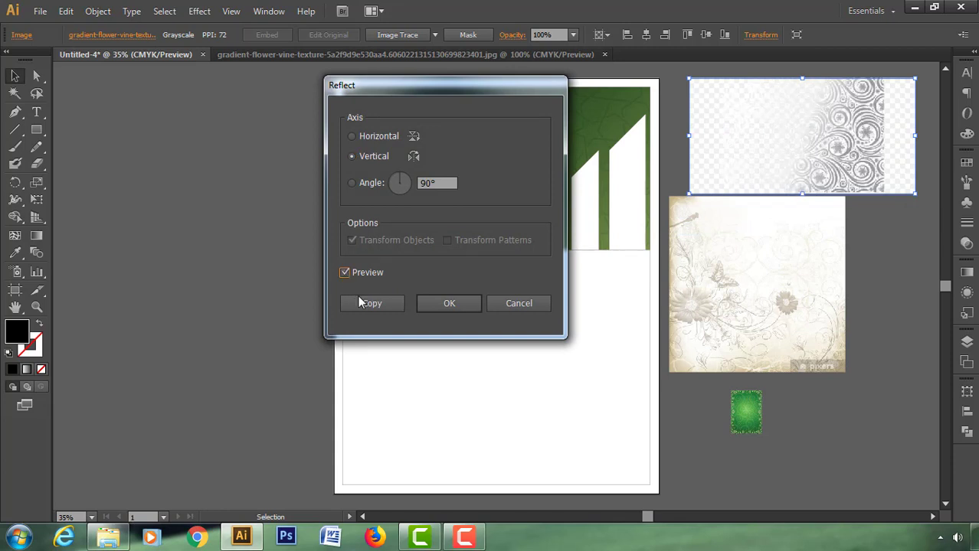
left_click(449, 303)
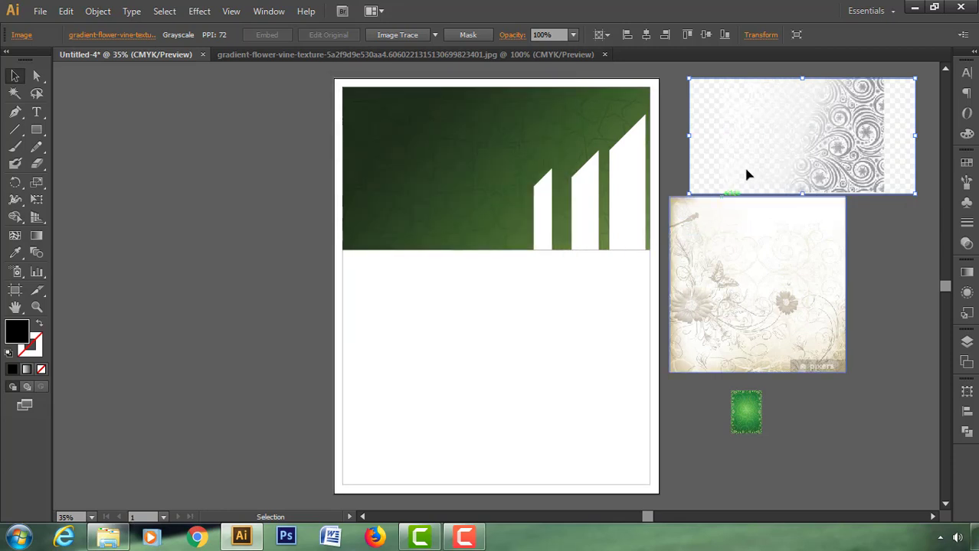
mouse_move(766, 144)
left_mouse_down()
mouse_move(717, 145)
mouse_move(635, 179)
mouse_move(630, 173)
mouse_move(632, 193)
left_mouse_up()
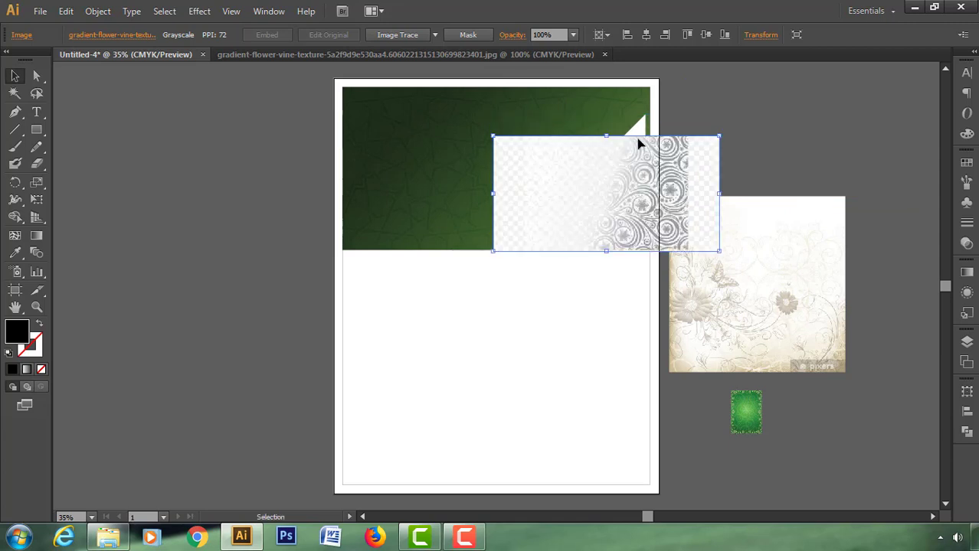
Bring the tallest bar to front and clip the enlarged swirl image inside it.
left_click(641, 134)
right_click(640, 134)
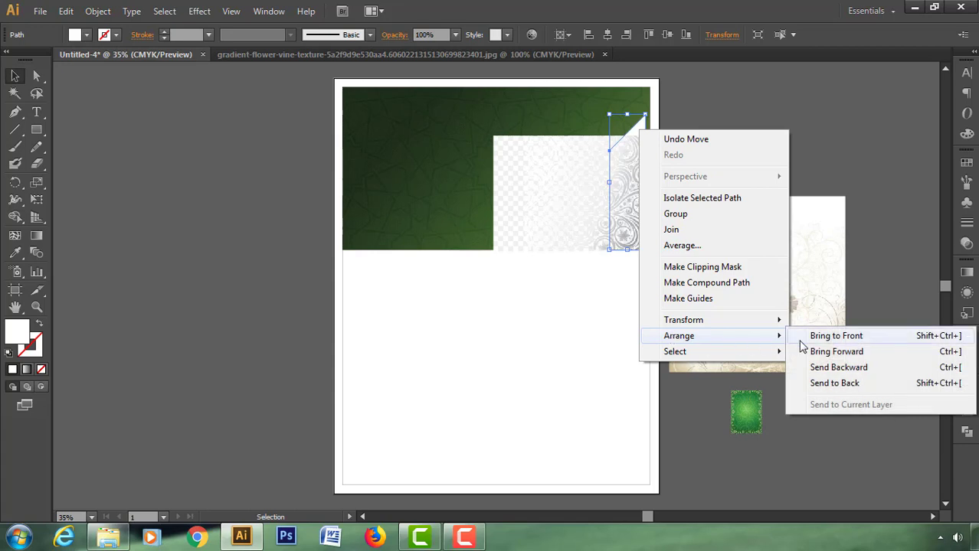
left_click(825, 337)
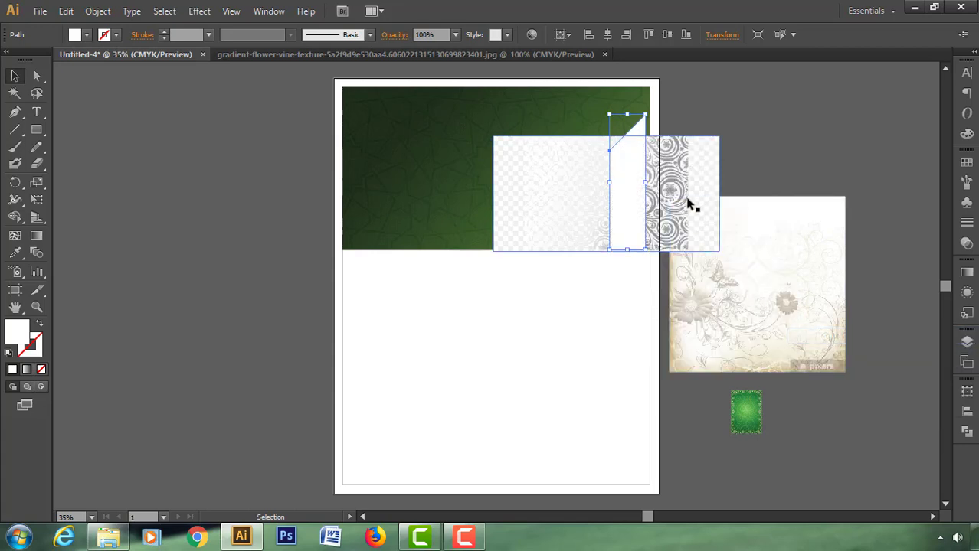
left_click(670, 159)
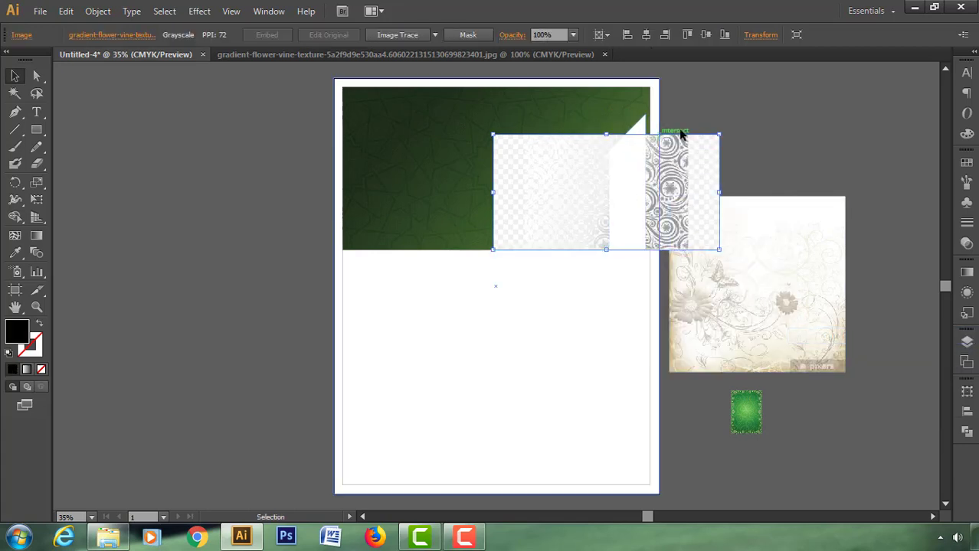
left_click_drag(718, 137, 738, 124)
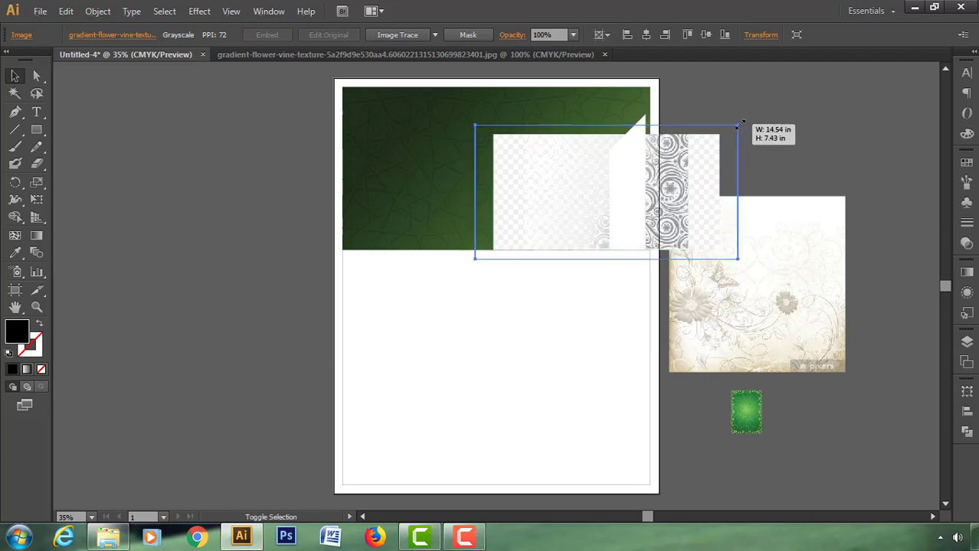
mouse_move(688, 192)
left_mouse_down()
mouse_move(690, 180)
mouse_move(670, 181)
left_mouse_up()
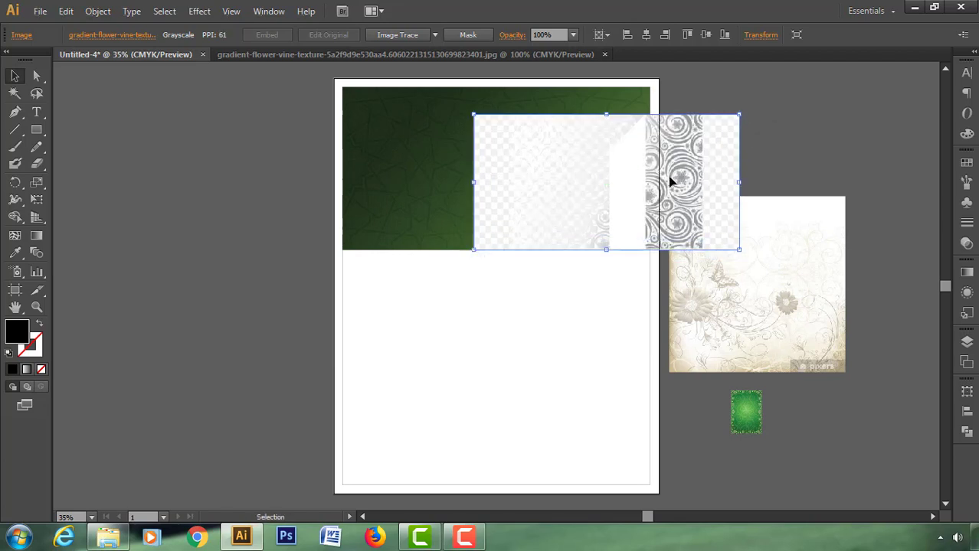
left_click(641, 185, "shift")
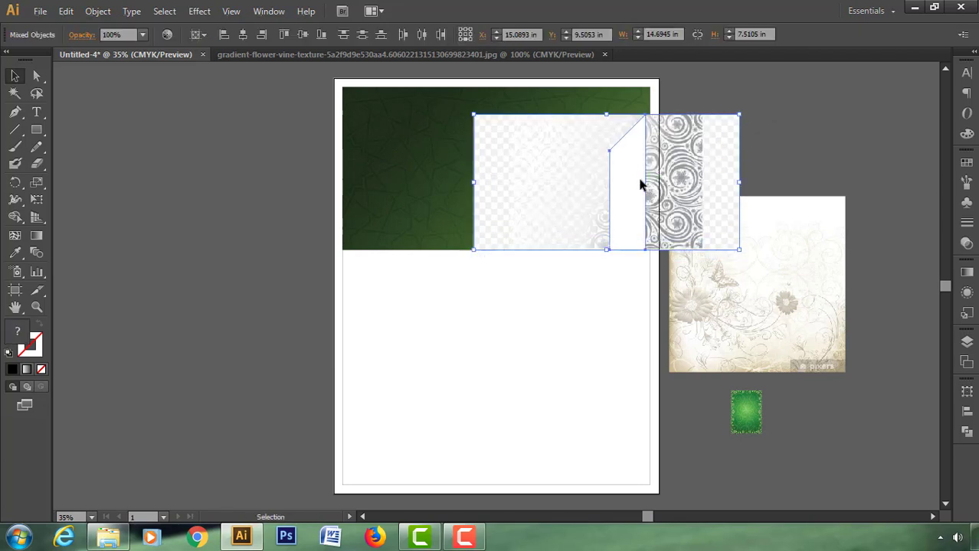
right_click(640, 185)
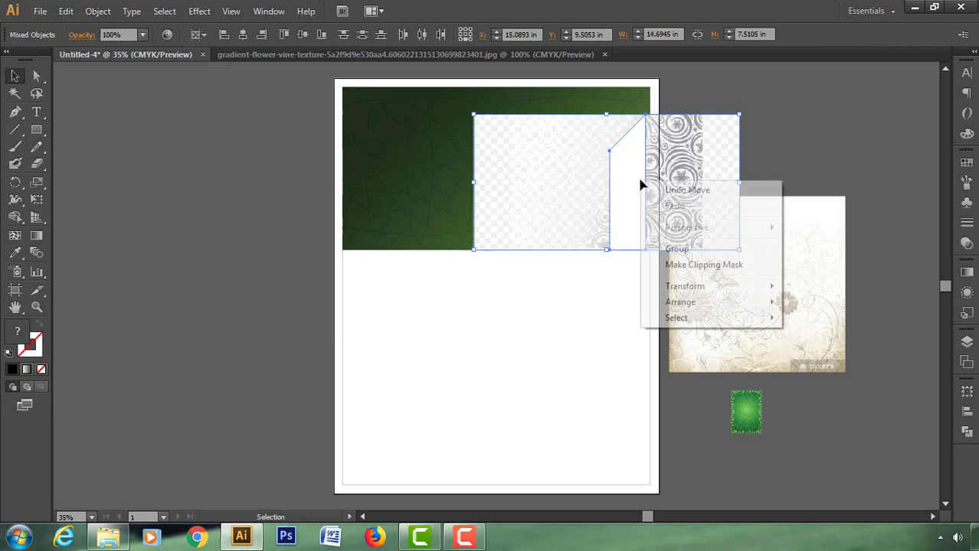
left_click(665, 265)
left_click(688, 166)
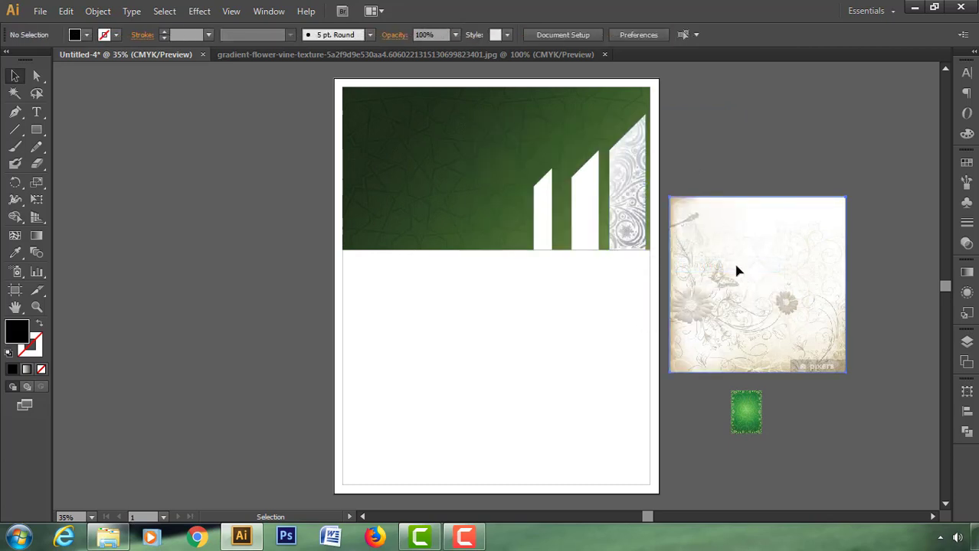
left_click_drag(736, 274, 735, 180)
Mirror the floral mural image and position it over the header's upper right.
right_click(734, 182)
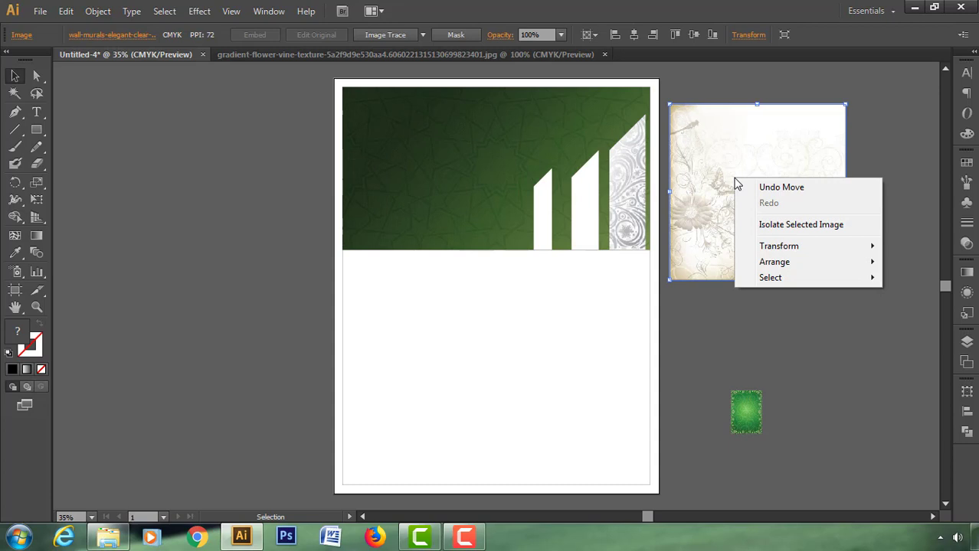
mouse_move(778, 246)
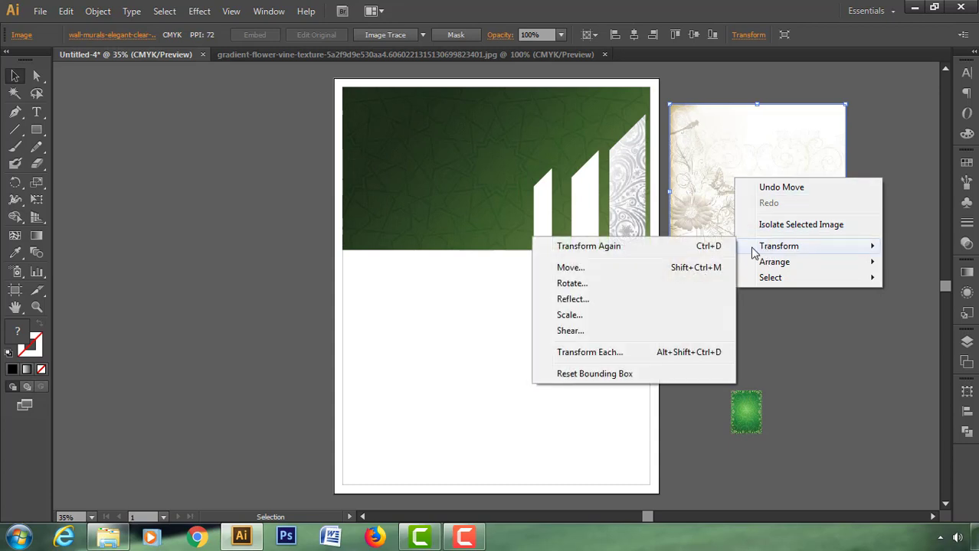
left_click(599, 299)
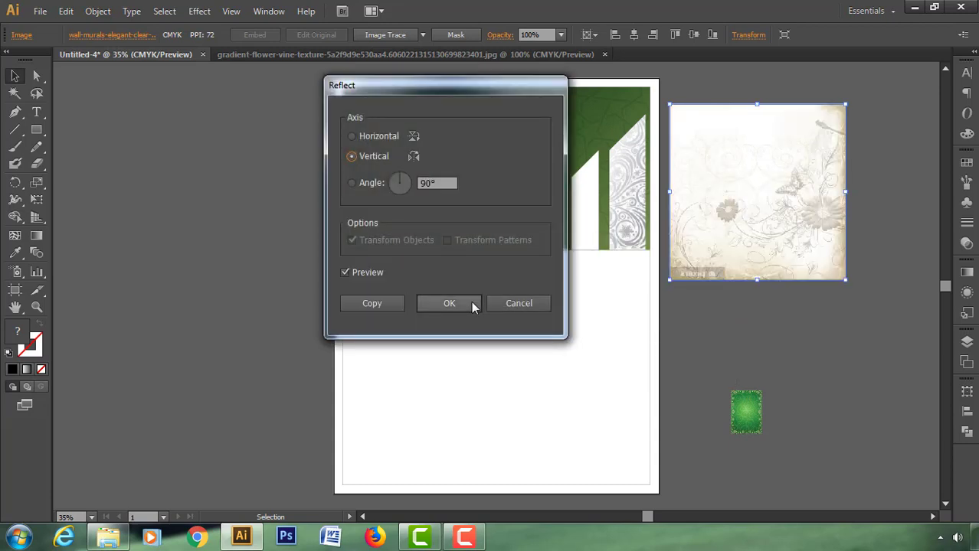
left_click(473, 304)
mouse_move(785, 222)
left_mouse_down()
mouse_move(595, 192)
mouse_move(578, 248)
left_mouse_up()
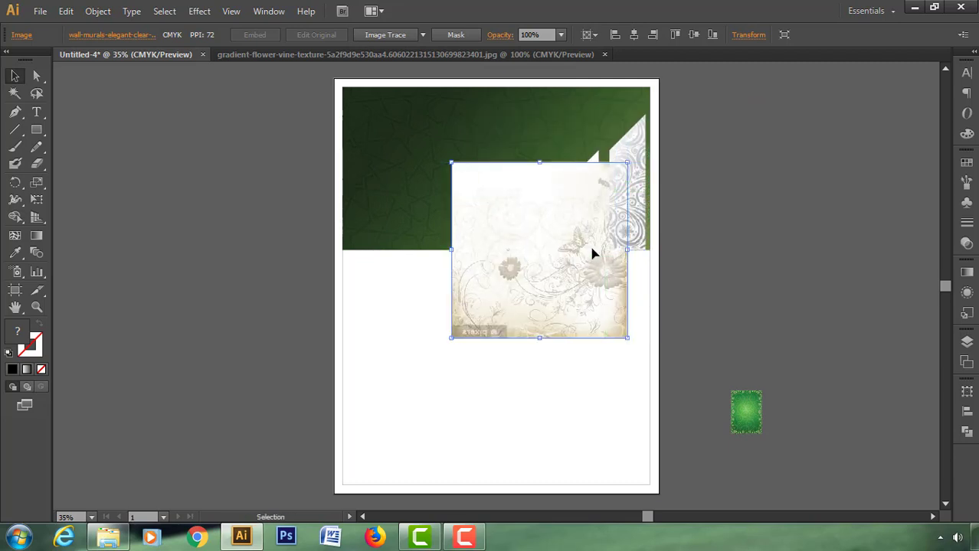
mouse_move(577, 249)
left_mouse_down()
mouse_move(590, 258)
mouse_move(598, 242)
left_mouse_up()
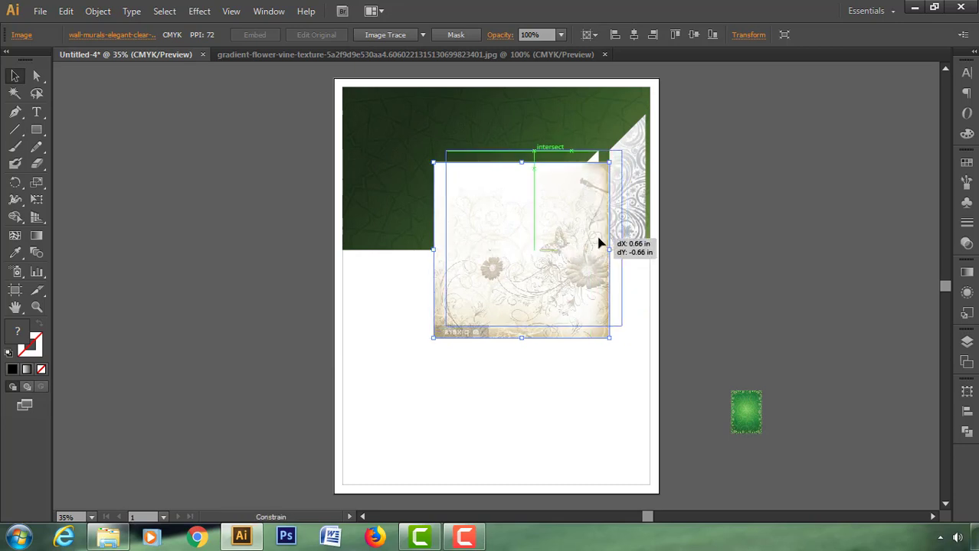
left_click(591, 247, "shift")
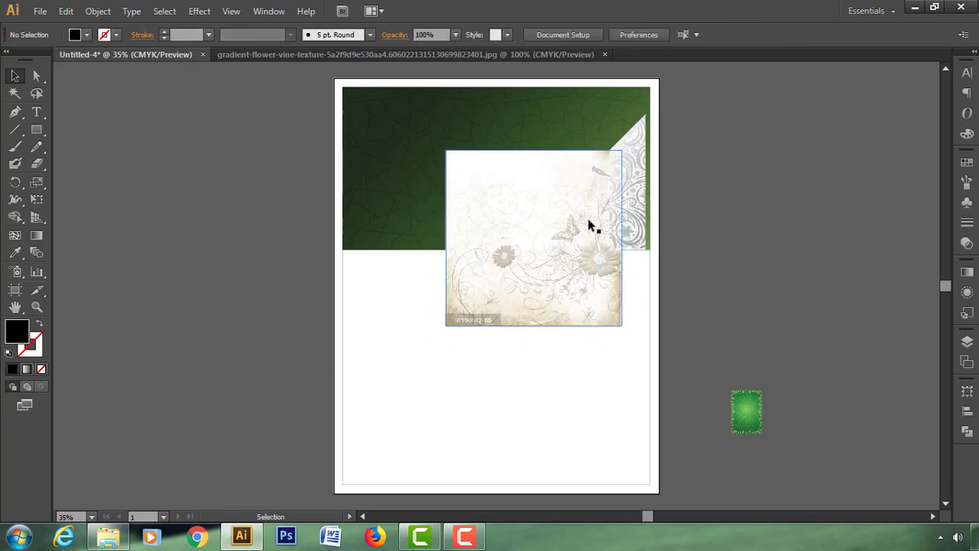
left_click(590, 225)
left_click_drag(586, 212, 586, 236)
Bring the middle bar to front and clip the flower image inside it.
left_click(600, 166)
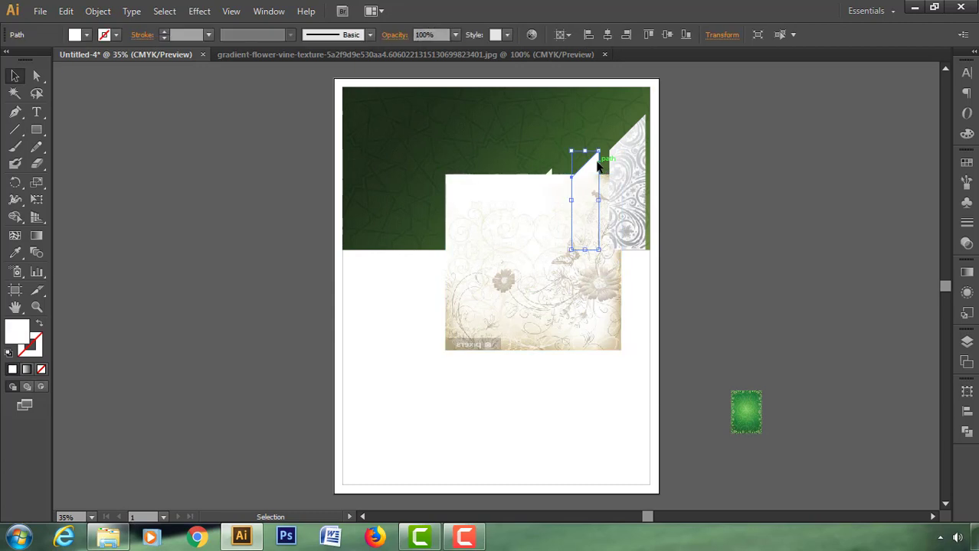
right_click(599, 167)
mouse_move(637, 369)
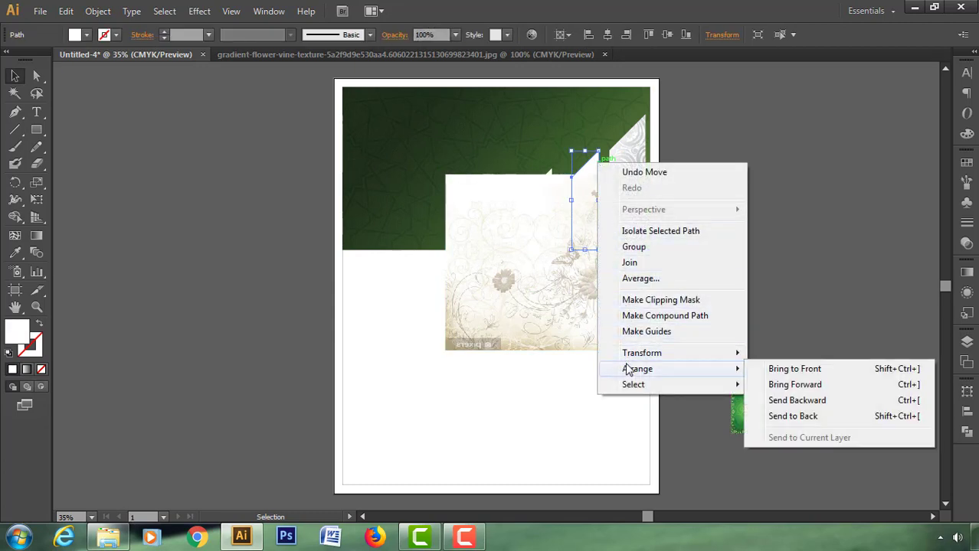
left_click(788, 369)
left_click(593, 306)
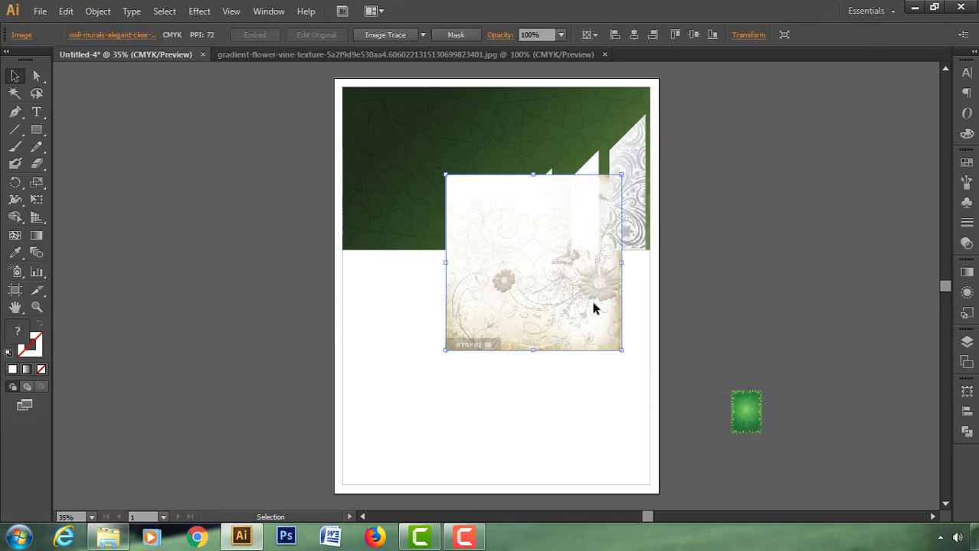
left_click_drag(588, 304, 581, 285)
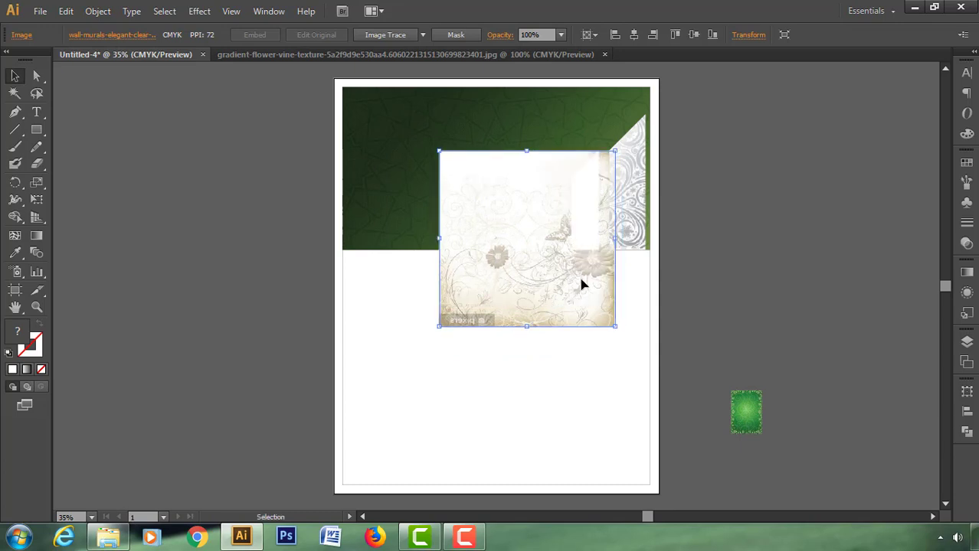
left_click_drag(579, 284, 573, 279)
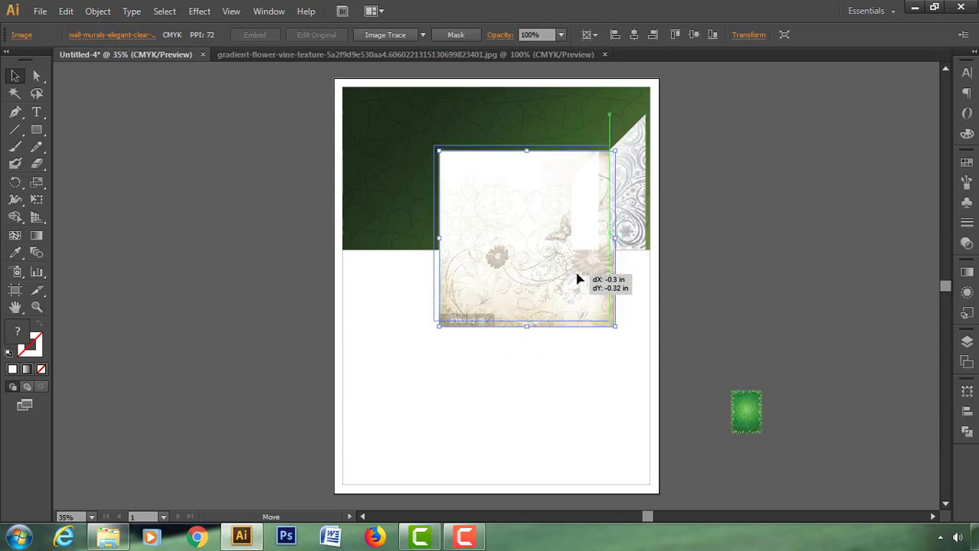
left_click(586, 239, "shift")
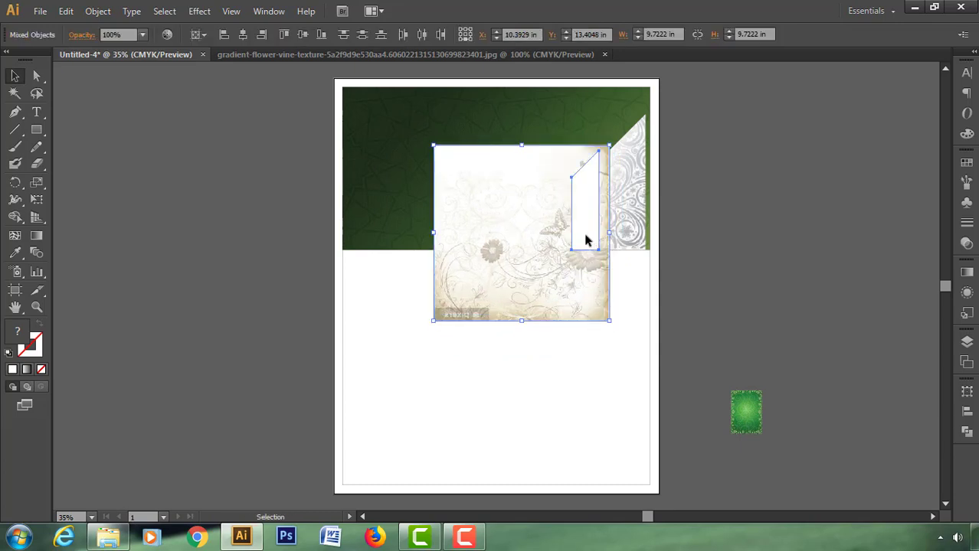
right_click(587, 239)
left_click(611, 319)
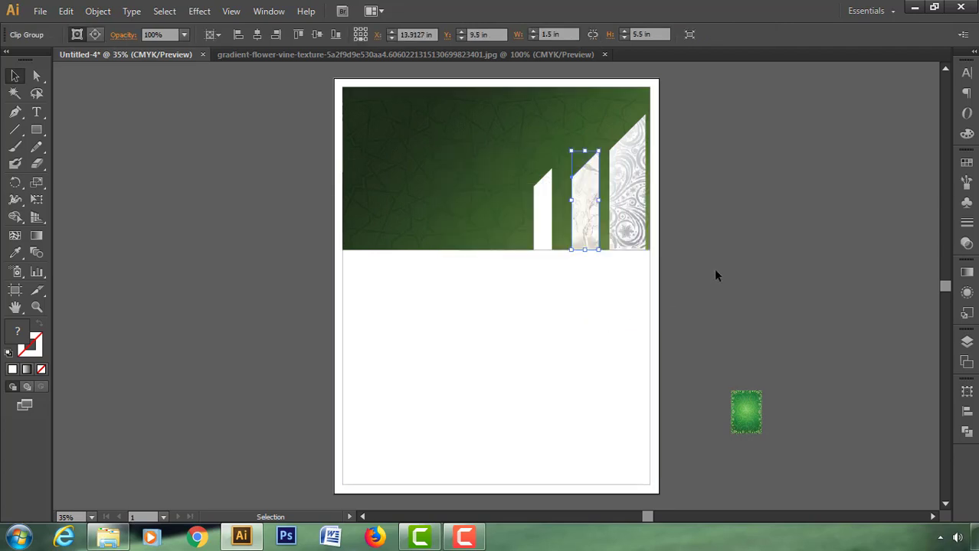
left_click(714, 268)
Enlarge the green holidays image, bring the left bar to front, and clip the image inside it.
mouse_move(748, 407)
left_mouse_down()
mouse_move(739, 215)
mouse_move(776, 169)
left_mouse_up()
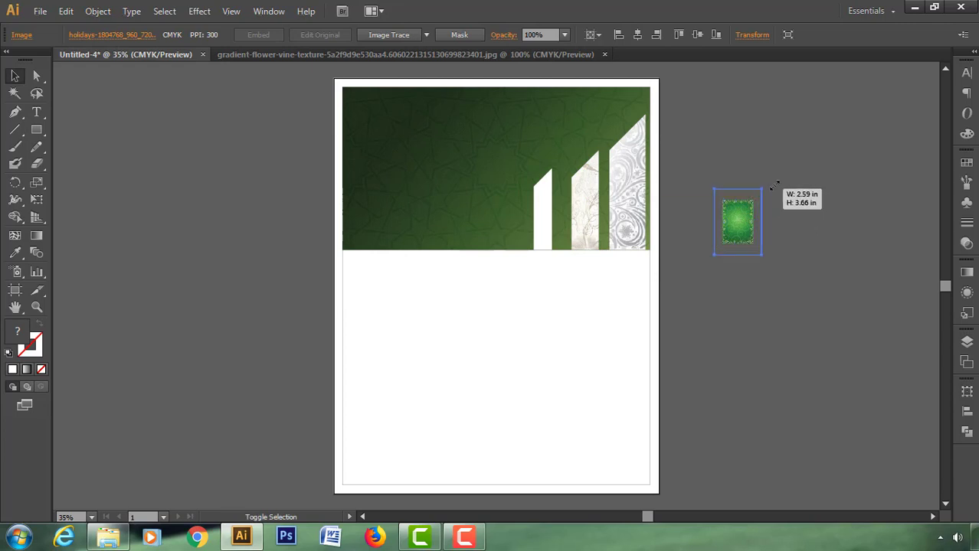
left_click_drag(752, 222, 533, 242)
left_click(548, 179)
right_click(548, 178)
mouse_move(589, 383)
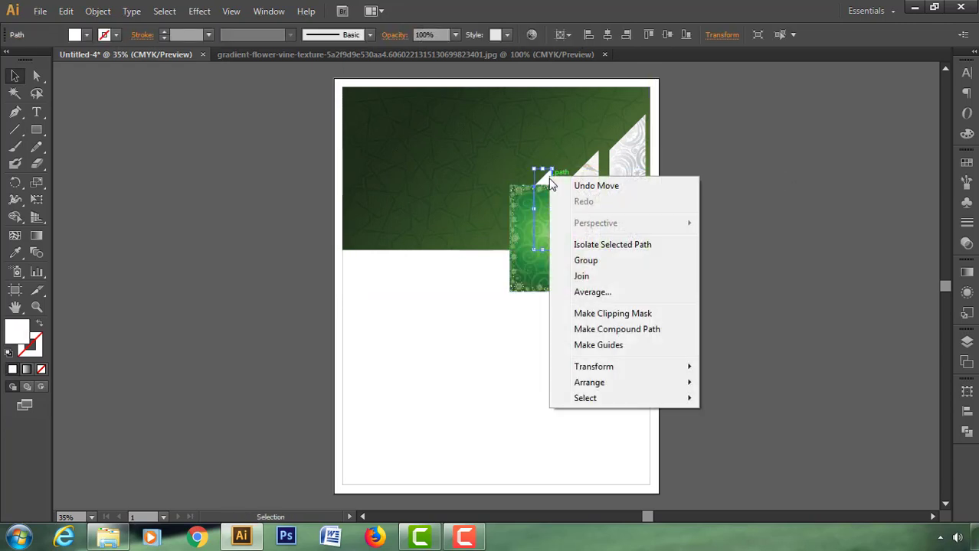
left_click(722, 383)
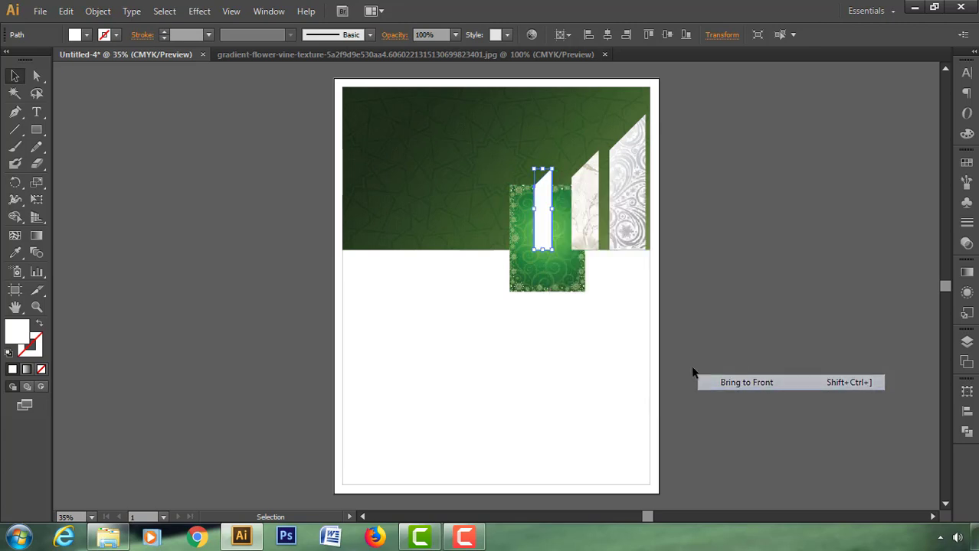
left_click_drag(560, 281, 559, 258)
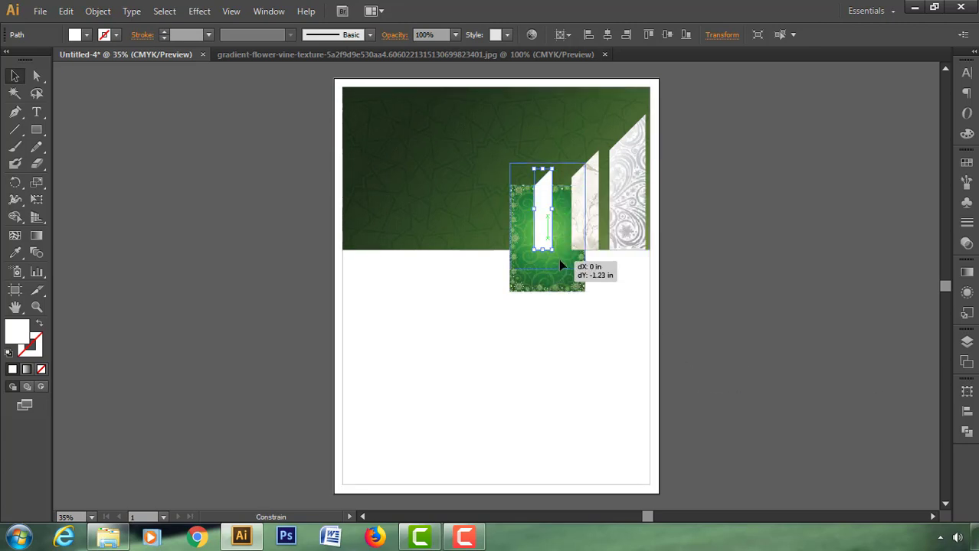
left_click(550, 234, "shift")
right_click(548, 230)
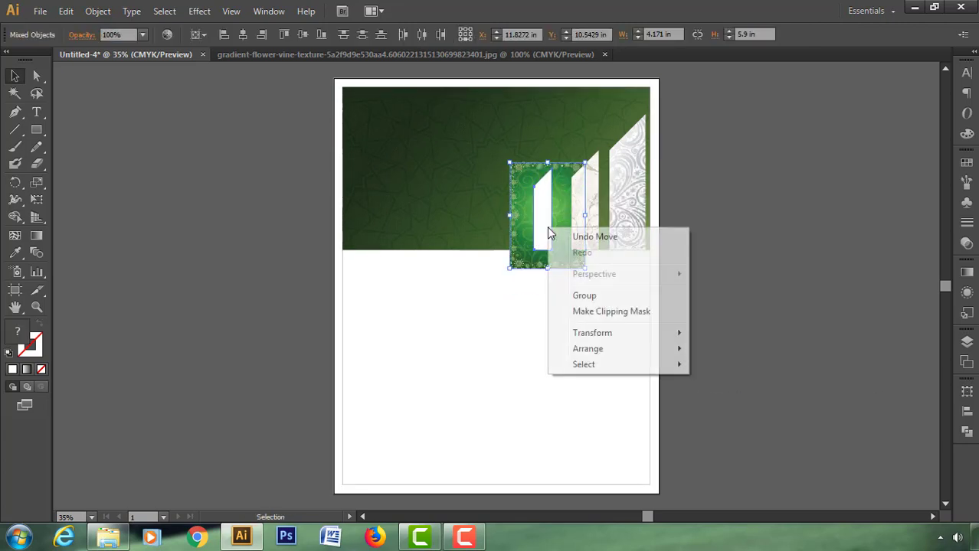
left_click(583, 313)
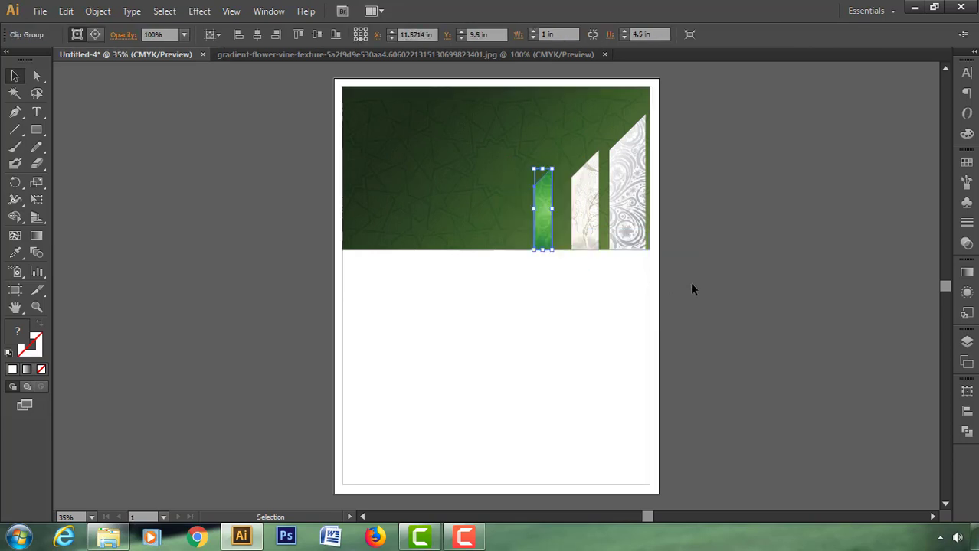
left_click(692, 286)
left_click(594, 210)
Slide the flower bar and green bar right to nest against the paisley bar.
left_click_drag(594, 209, 613, 213)
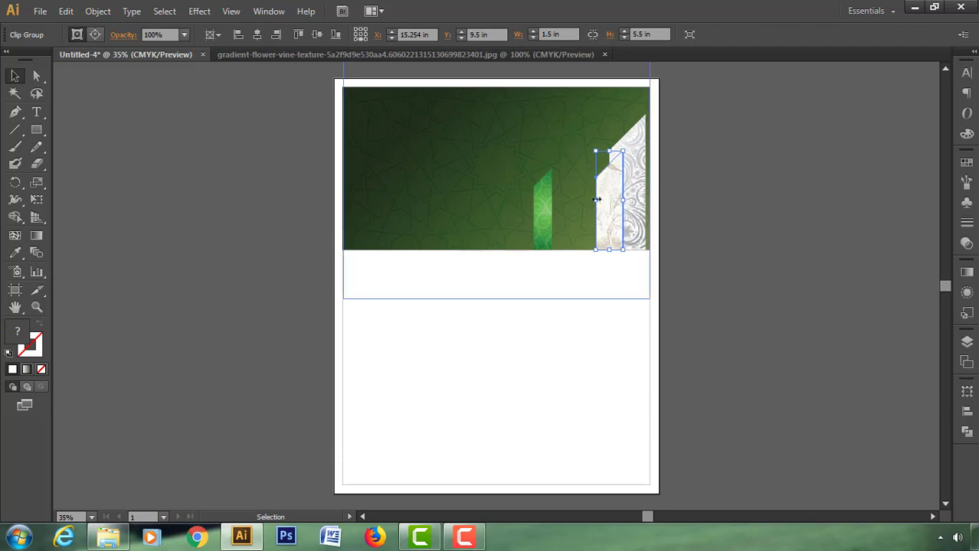
left_click(542, 207)
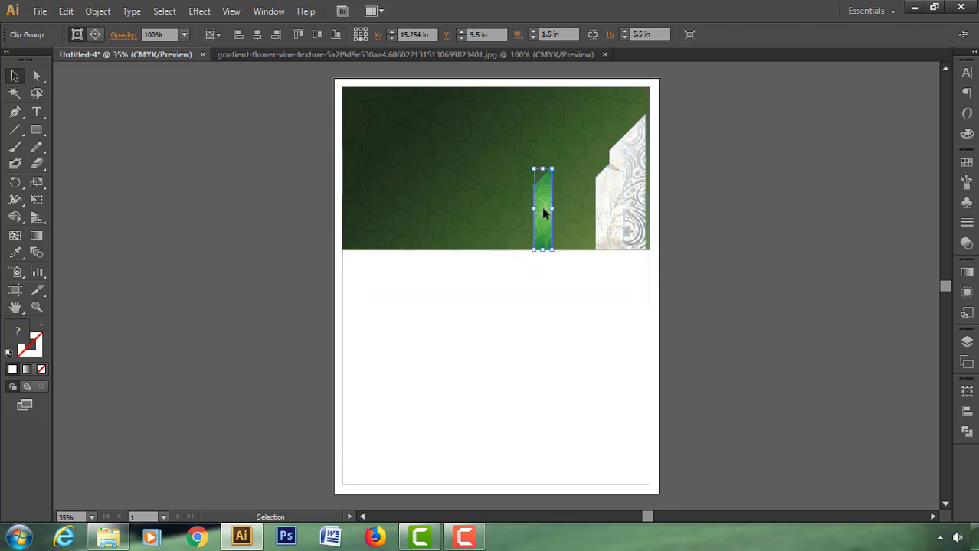
left_click_drag(546, 210, 622, 220)
left_click(674, 196)
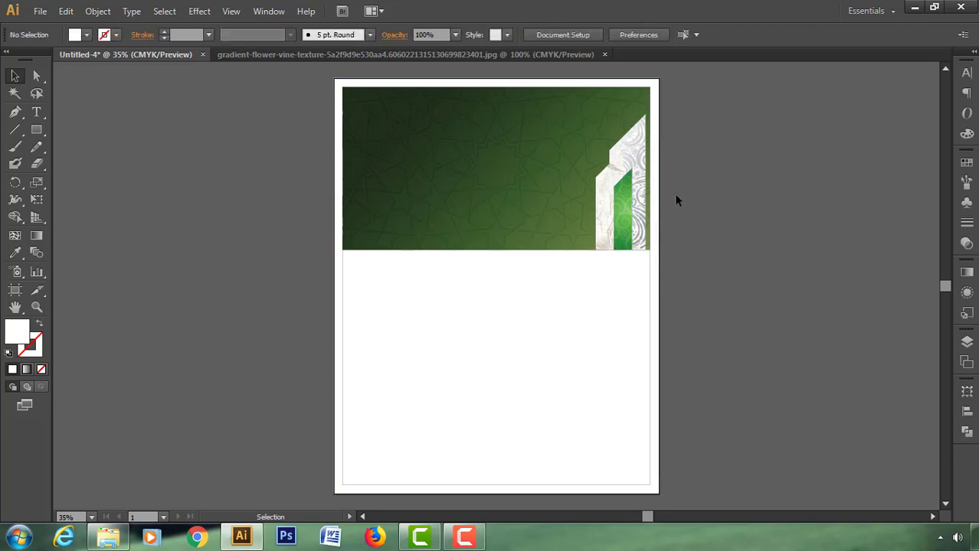
left_click(626, 177)
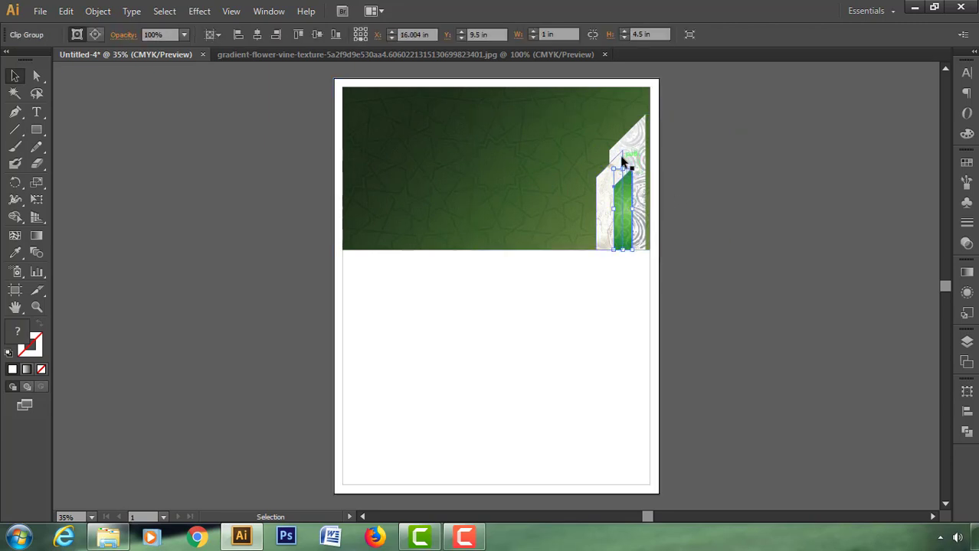
left_click(678, 163)
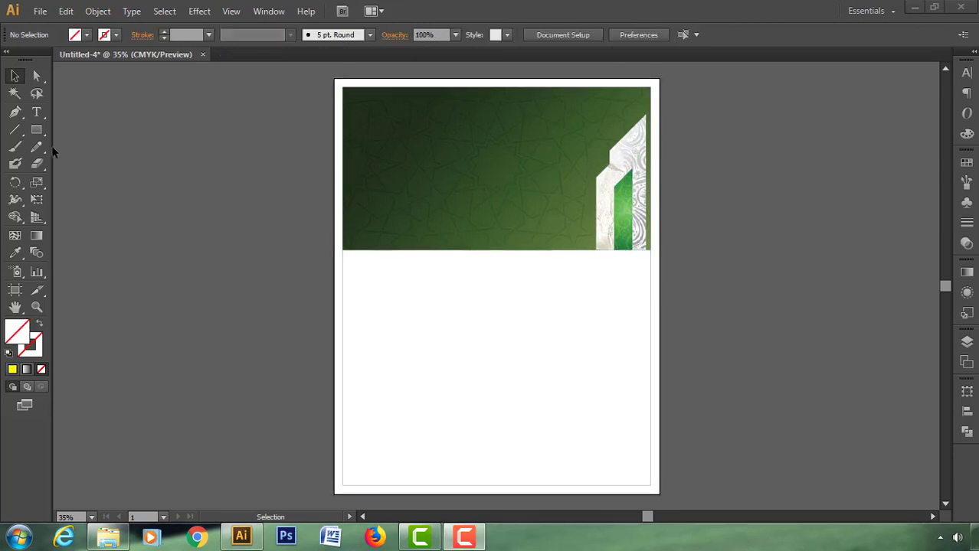
Draw a closed four-anchor curved banner path with the Pen tool across the green header.
left_click(15, 112)
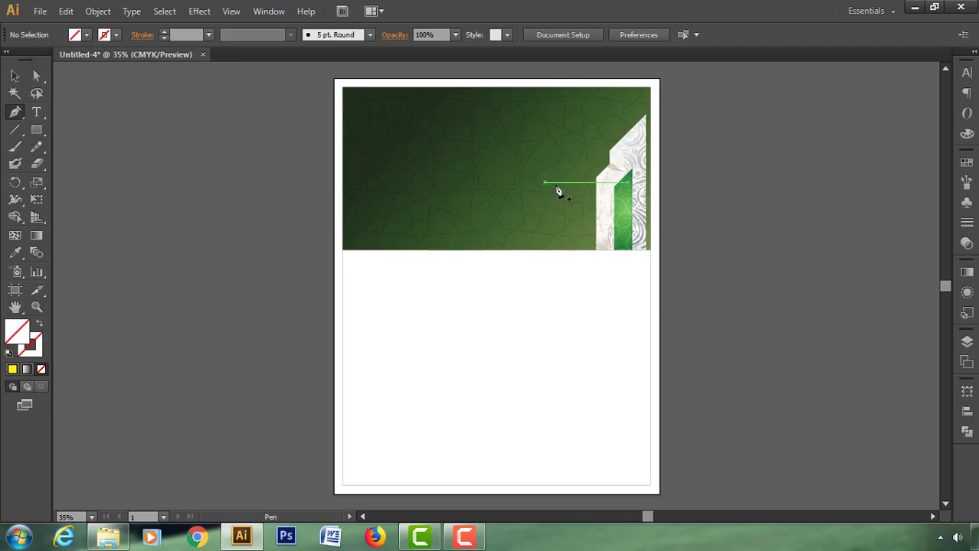
left_click(606, 183)
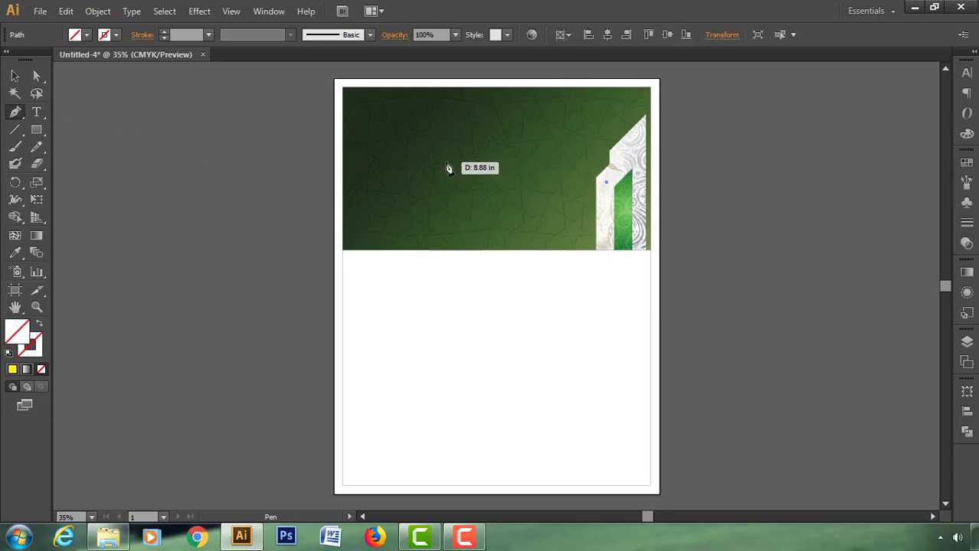
mouse_move(436, 149)
left_mouse_down()
mouse_move(387, 169)
mouse_move(345, 169)
left_mouse_up()
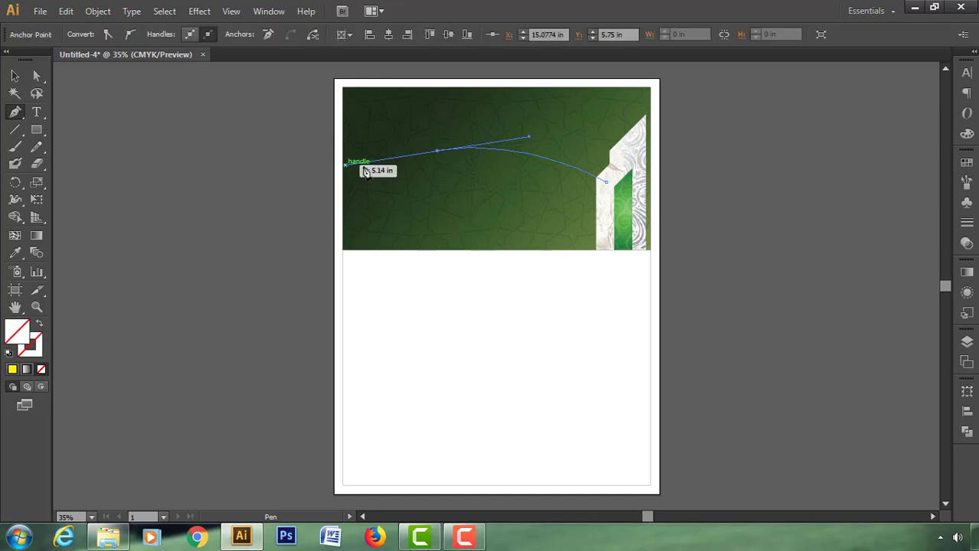
left_click(438, 152)
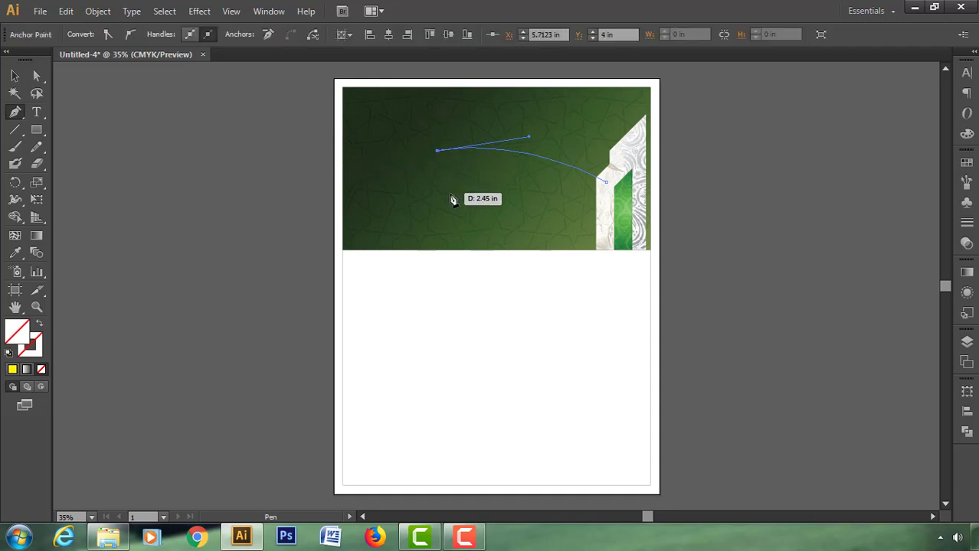
left_click(452, 196)
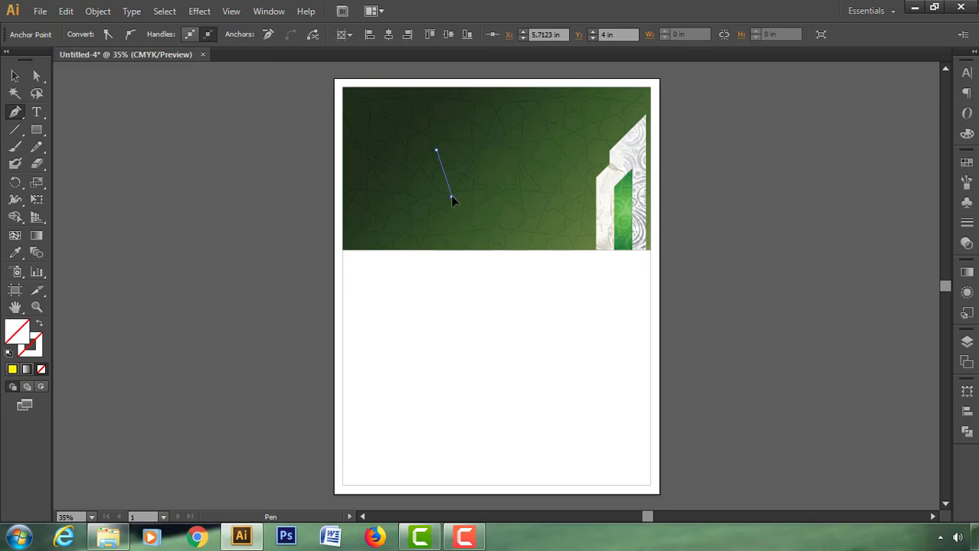
left_click(607, 227)
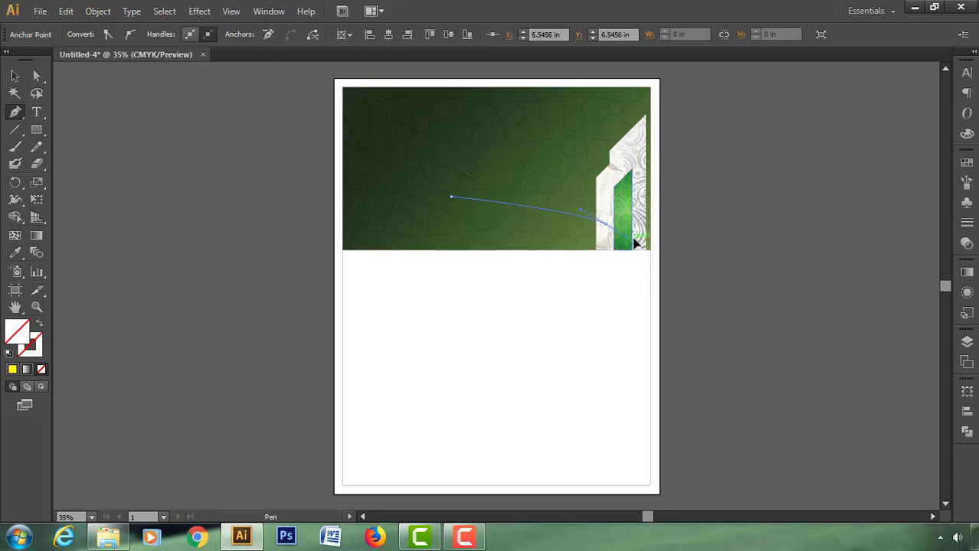
left_click_drag(634, 244, 663, 268)
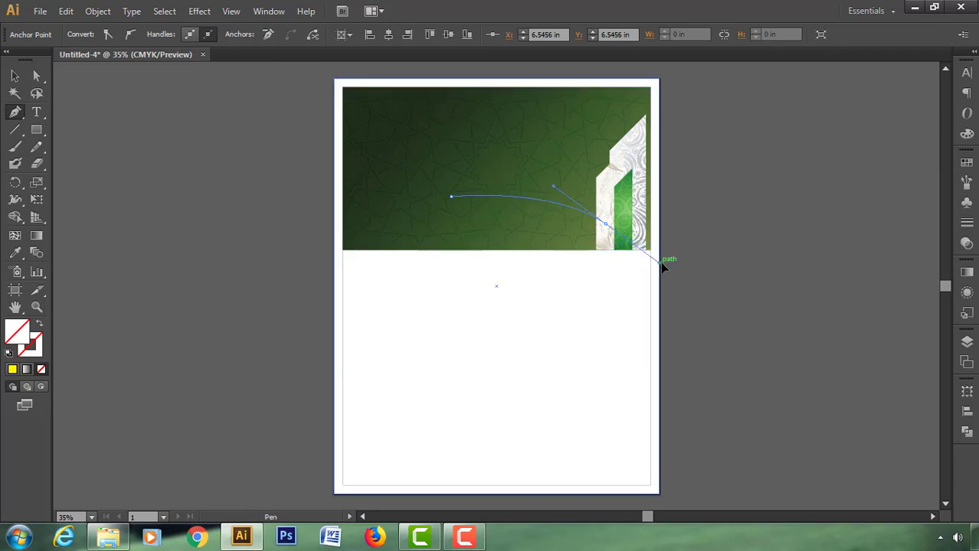
left_click_drag(663, 266, 667, 276)
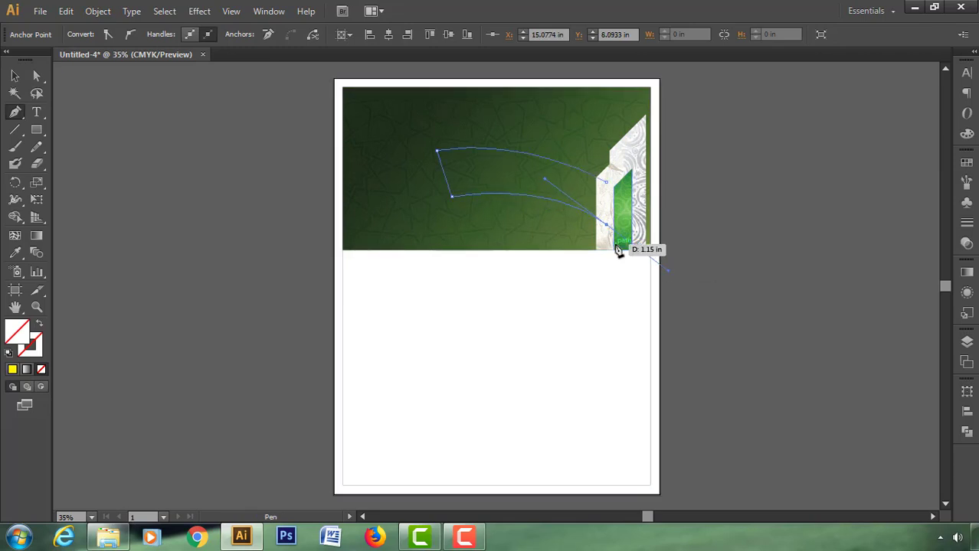
left_click(607, 183)
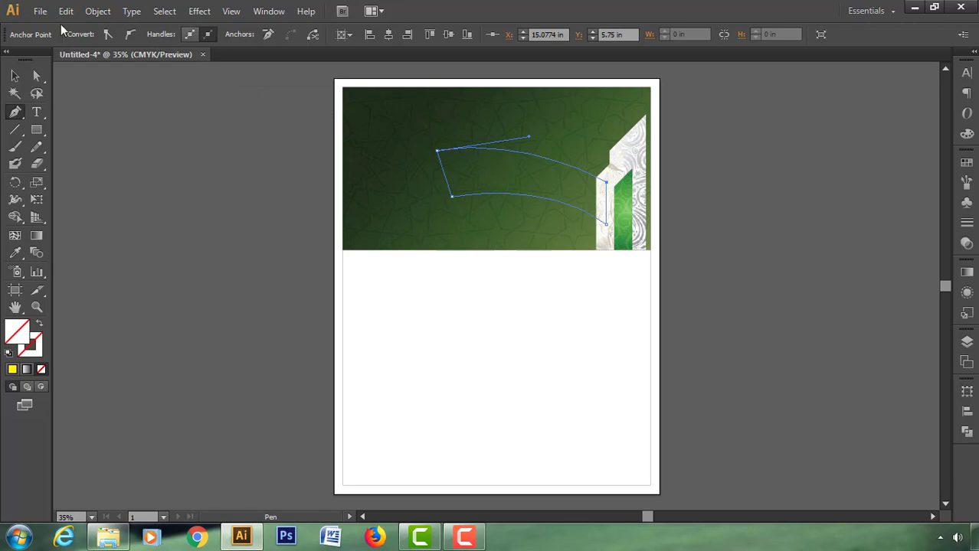
left_click(40, 11)
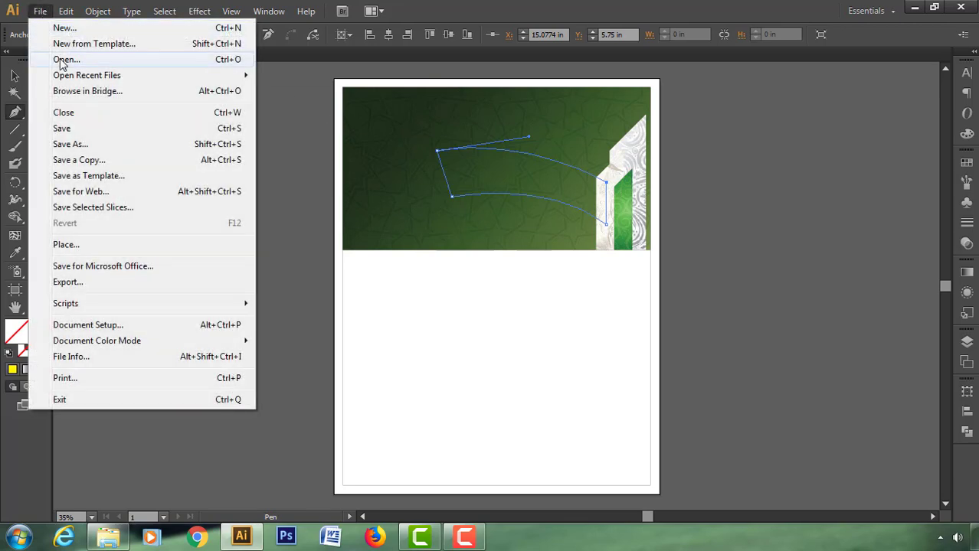
Open the floral pattern image, bring it into the poster, and enlarge it.
left_click(64, 61)
left_click(159, 218)
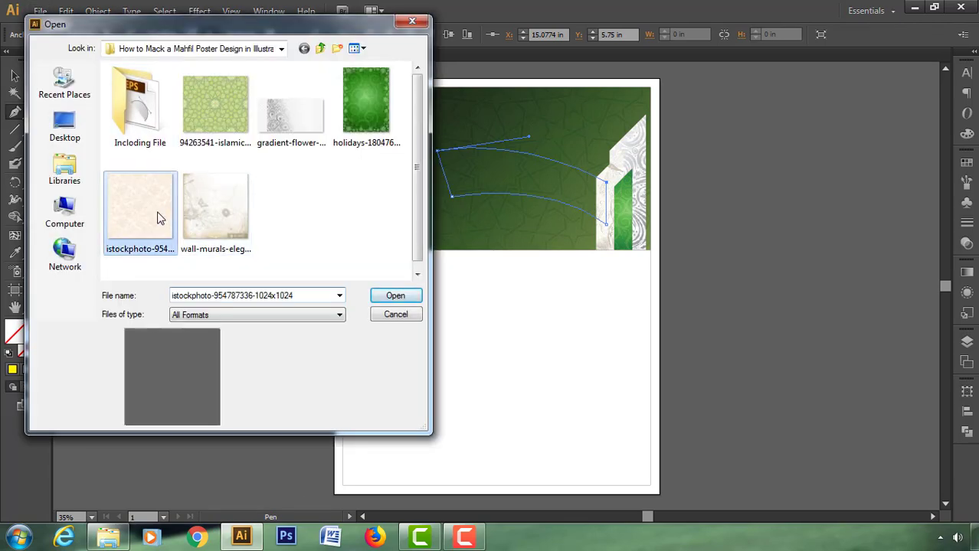
left_click(393, 296)
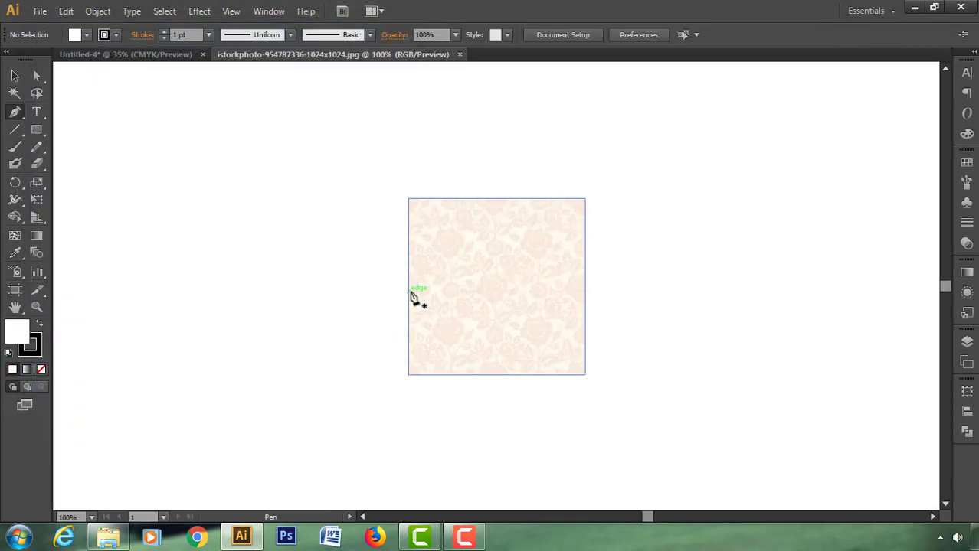
key("v")
mouse_move(461, 279)
left_mouse_down()
mouse_move(170, 55)
mouse_move(314, 135)
left_mouse_up()
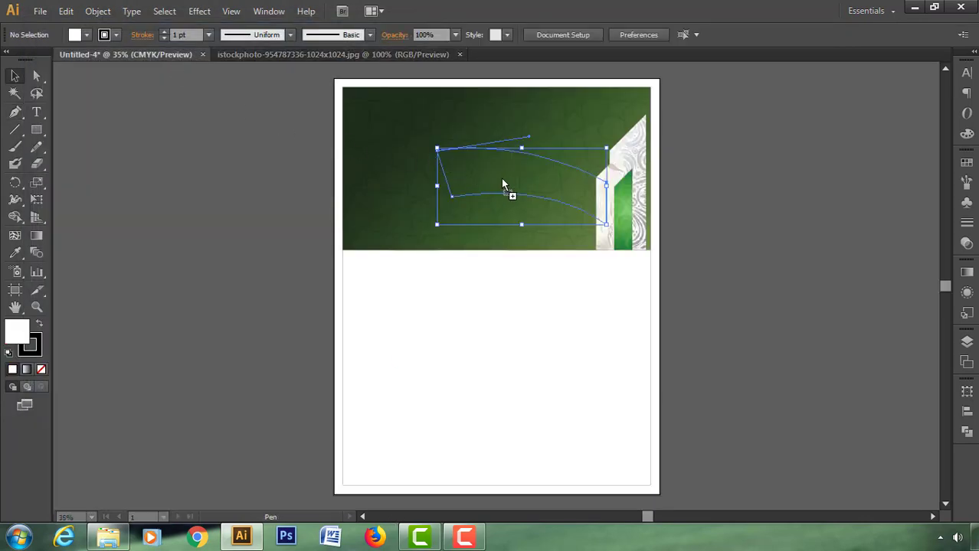
left_click_drag(503, 184, 521, 181)
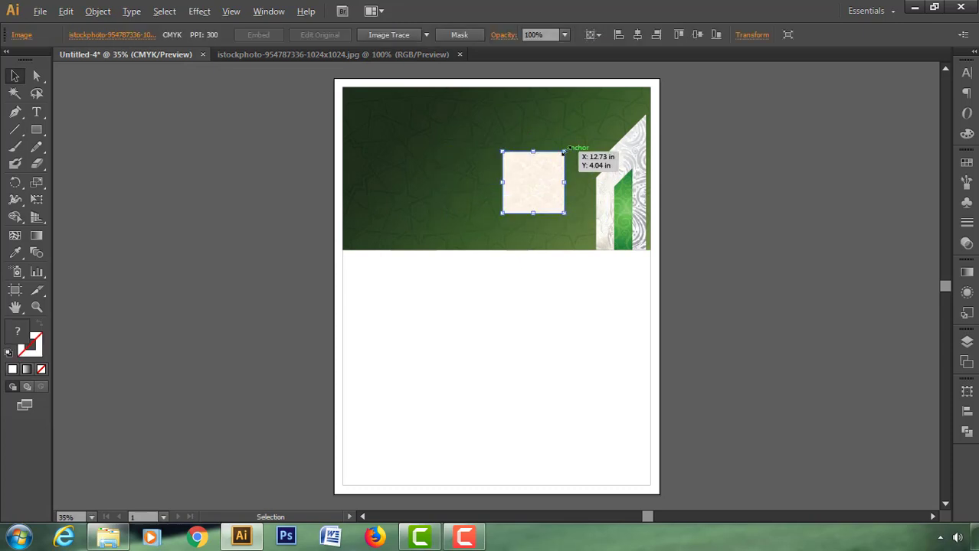
mouse_move(564, 151)
left_mouse_down()
mouse_move(701, 107)
mouse_move(546, 230)
left_mouse_up()
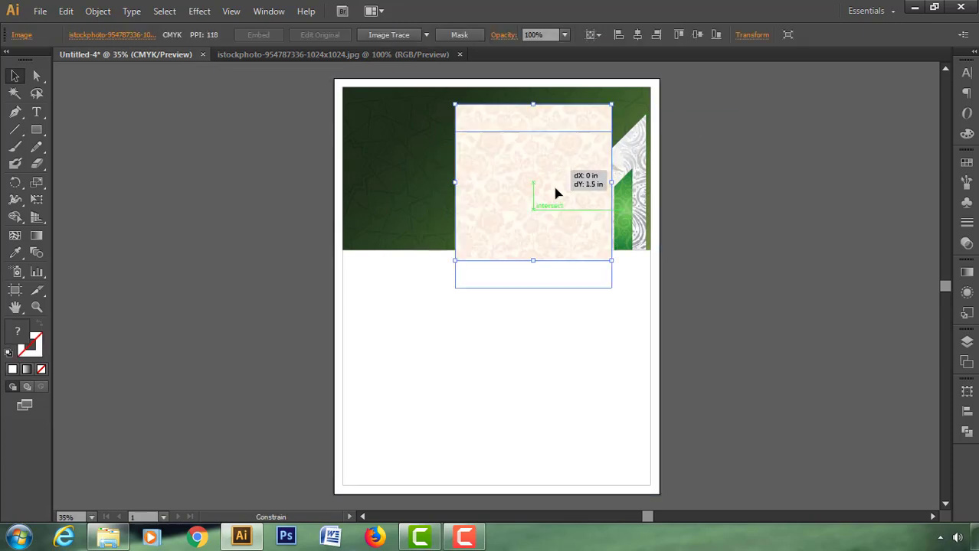
Rearrange the banner path's stacking order and position the widened pattern image over it.
left_click(449, 191)
right_click(449, 192)
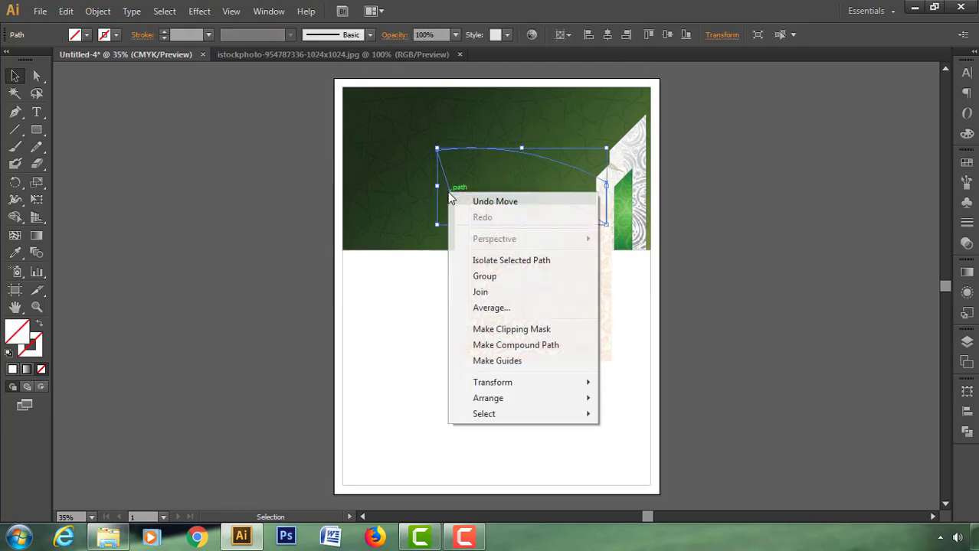
mouse_move(488, 398)
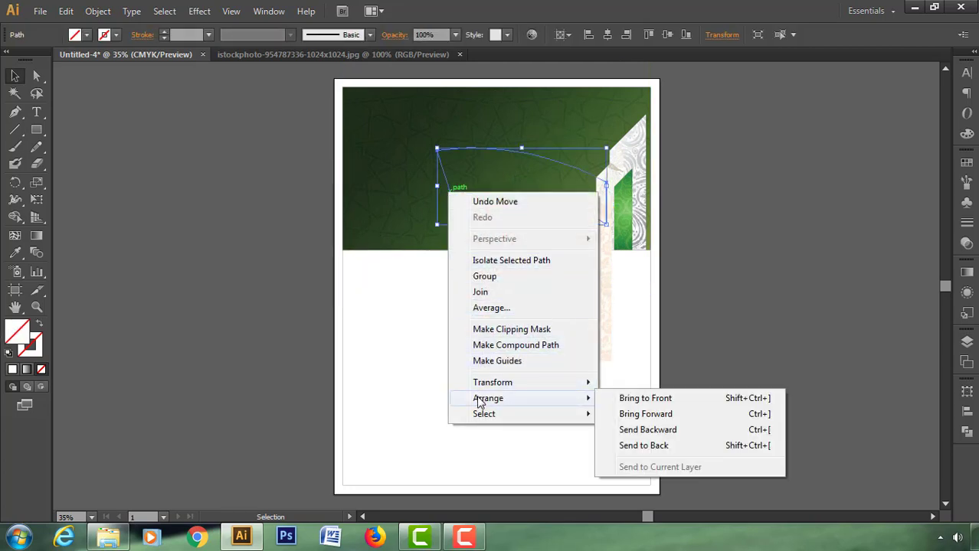
left_click(624, 398)
mouse_move(533, 306)
left_mouse_down()
mouse_move(517, 211)
mouse_move(503, 233)
left_mouse_up()
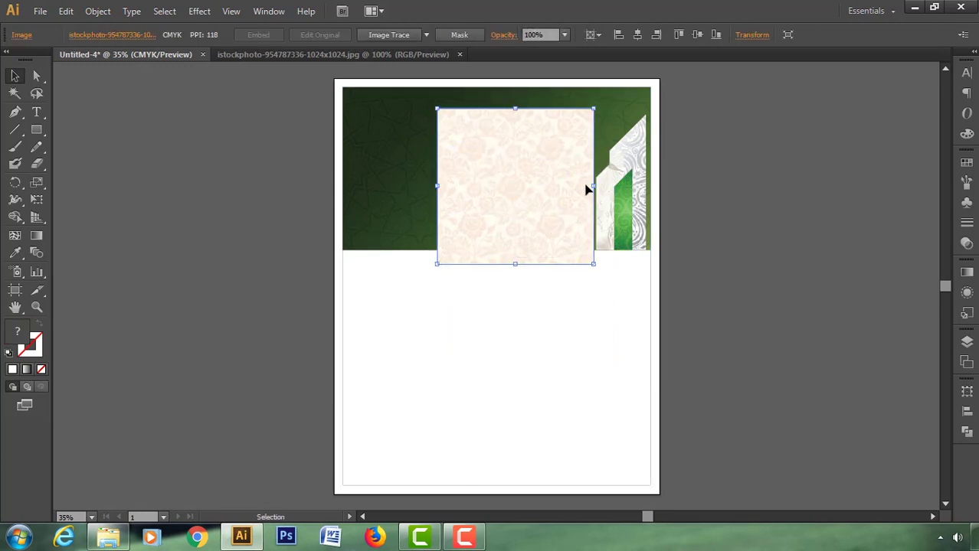
left_click_drag(593, 185, 614, 187)
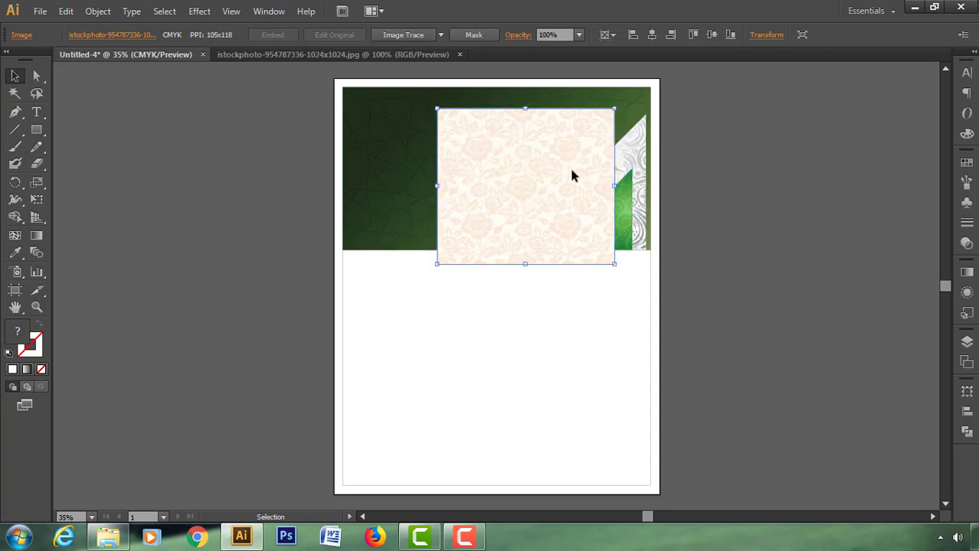
left_click(573, 168, "shift")
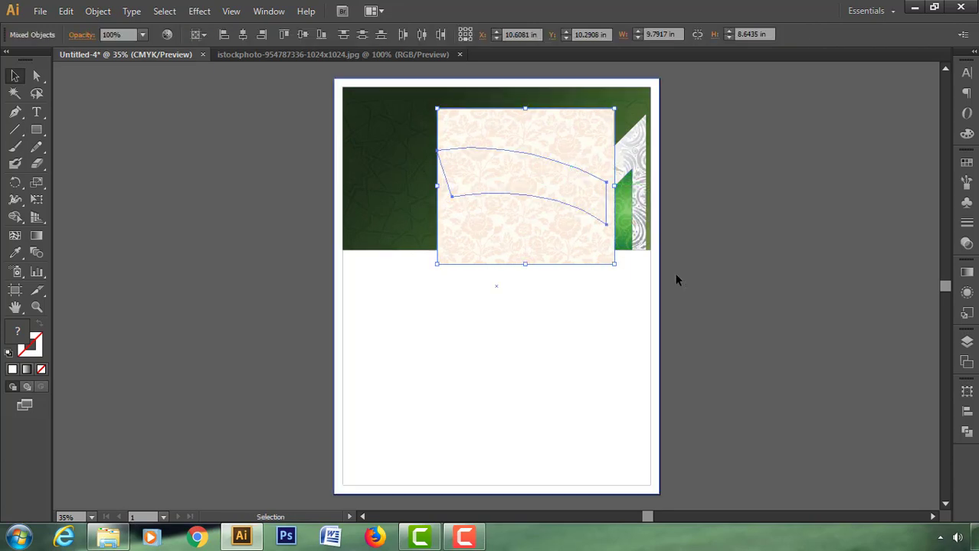
left_click(707, 240)
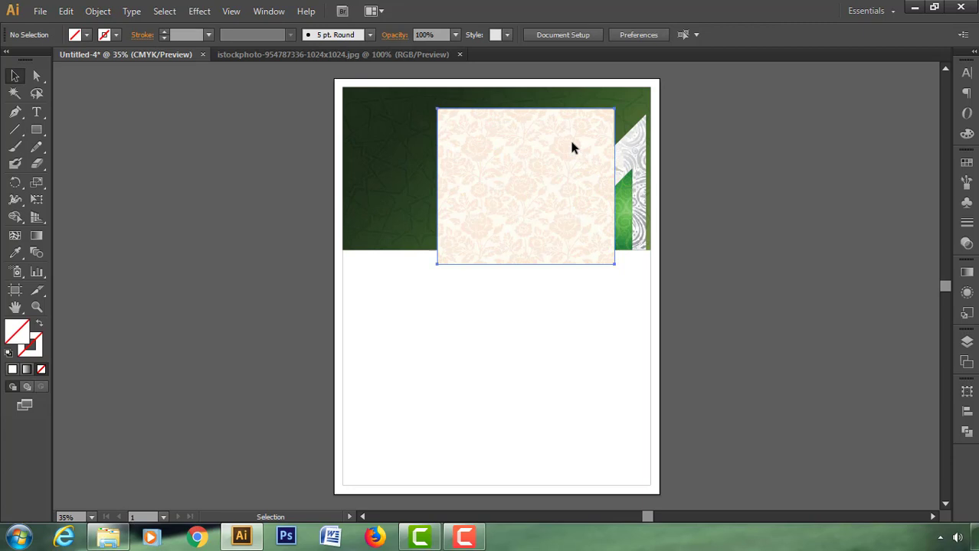
left_click_drag(571, 147, 567, 147)
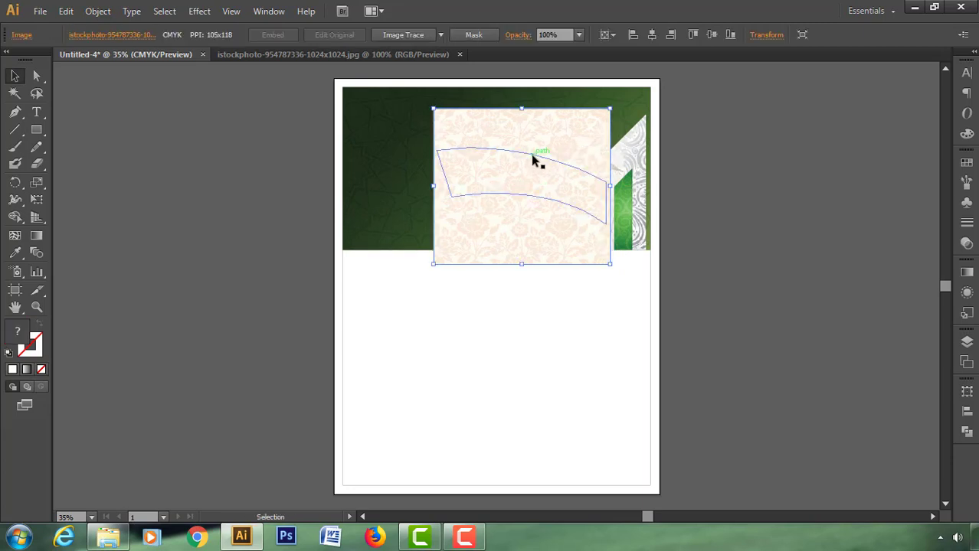
Clip the floral pattern image to the curved banner path with a clipping mask.
left_click(531, 154, "shift")
right_click(531, 153)
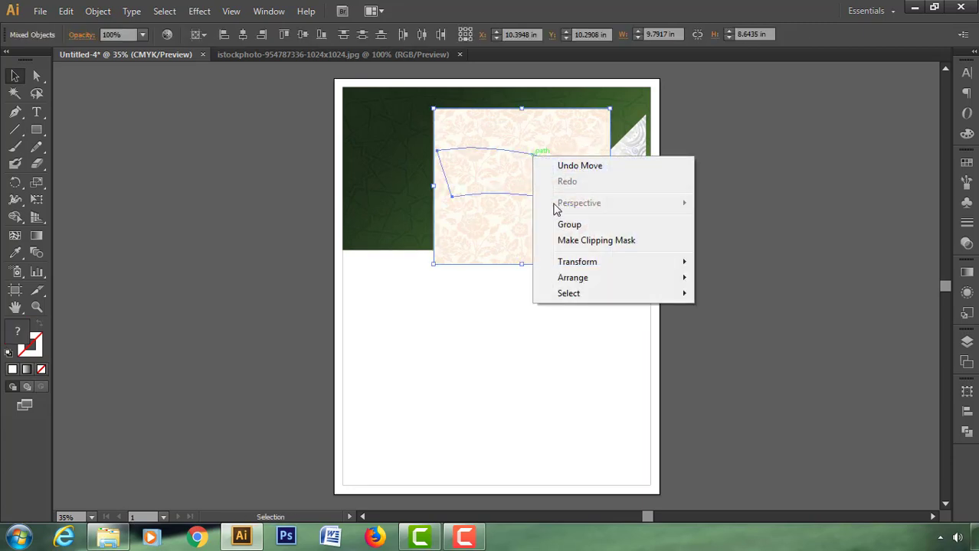
left_click(586, 240)
left_click(690, 218)
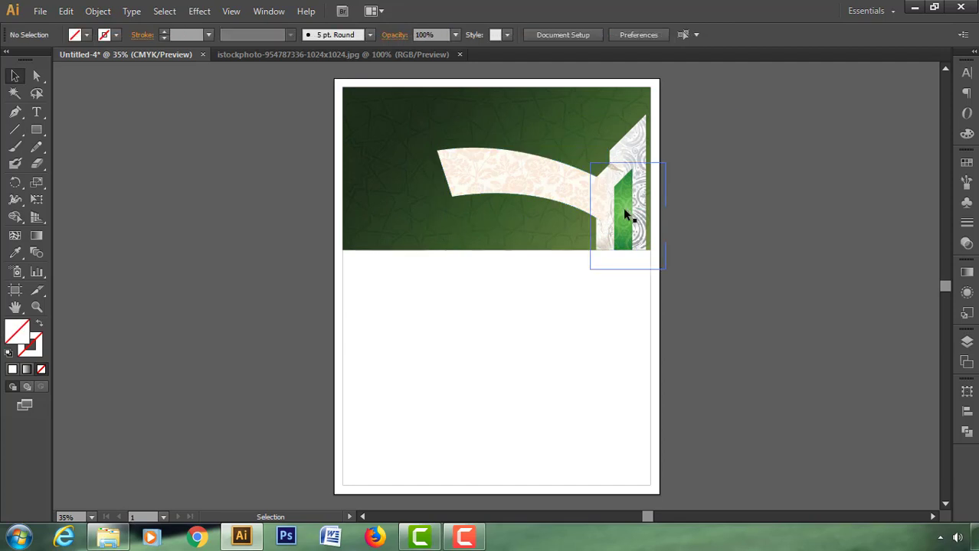
Bring the right-hand patterned pillar group in front of the banner.
left_click(612, 230)
left_click(642, 160)
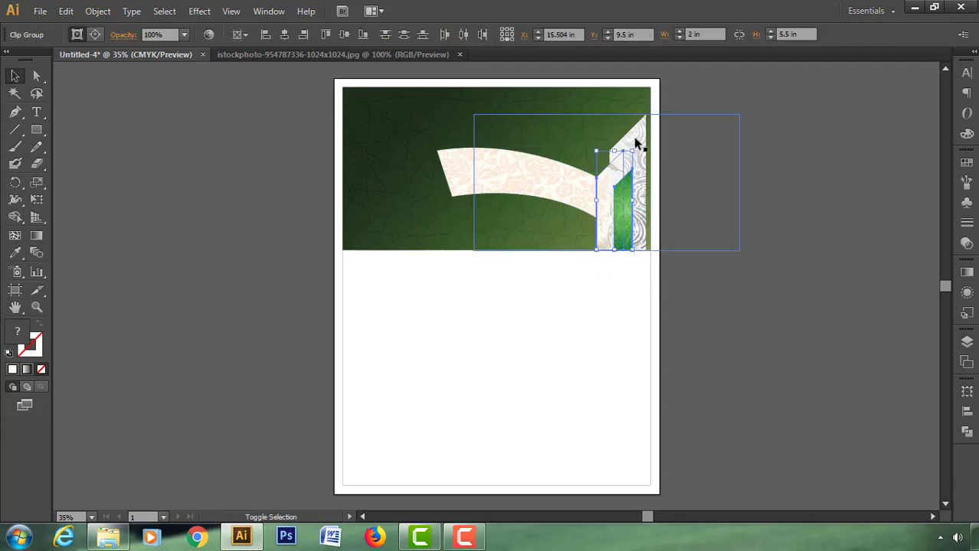
left_click(635, 143)
left_click(641, 156)
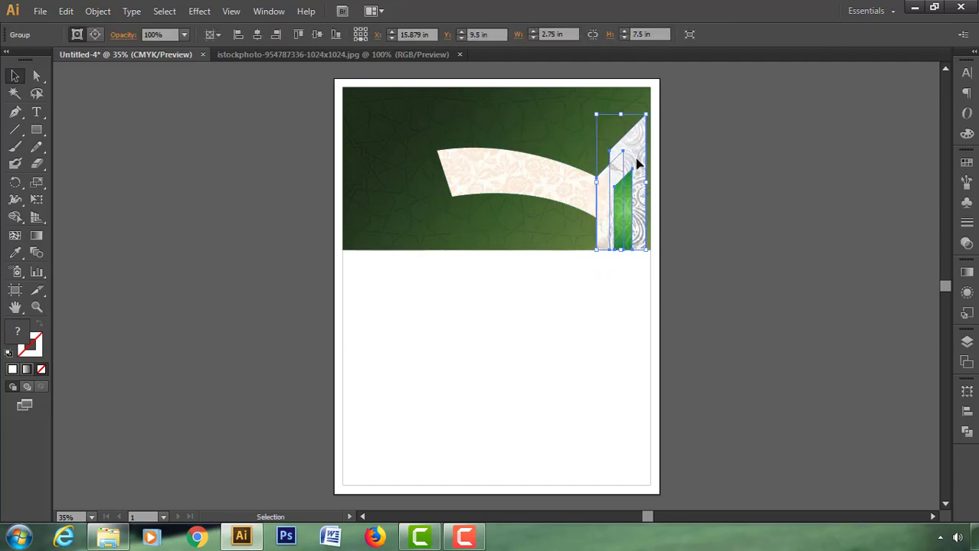
right_click(631, 176)
mouse_move(671, 294)
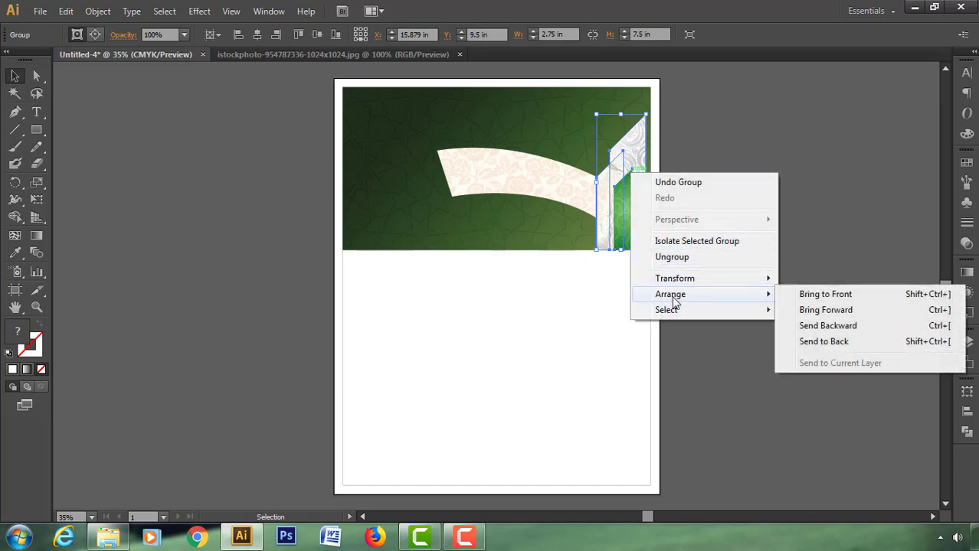
left_click(796, 294)
left_click(759, 266)
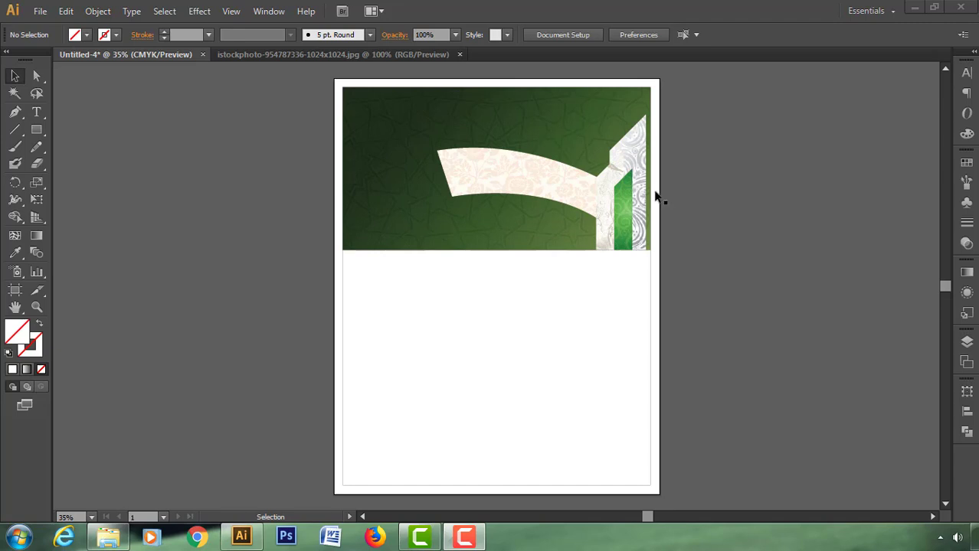
Draw a white-filled circle beside the artboard.
left_click(36, 131)
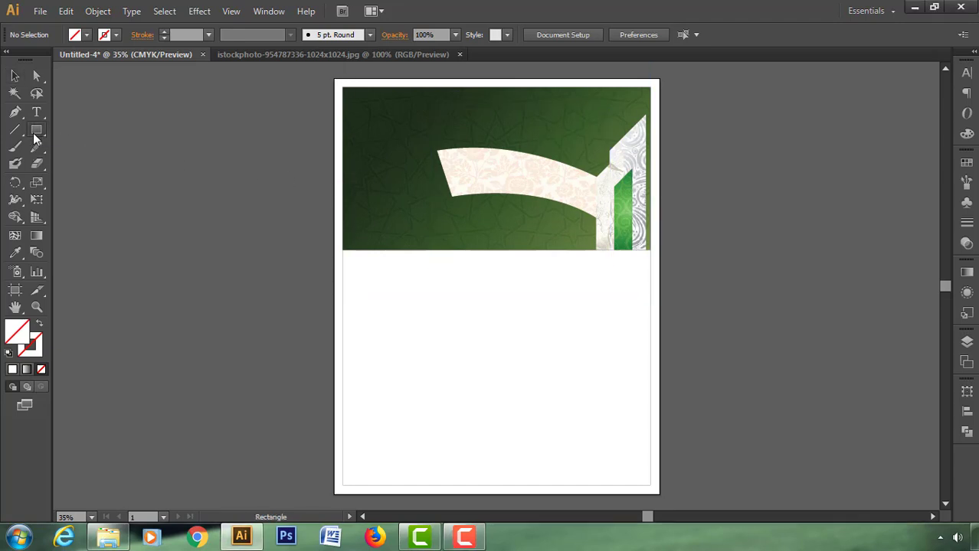
left_click(77, 163)
left_click_drag(717, 138, 766, 205)
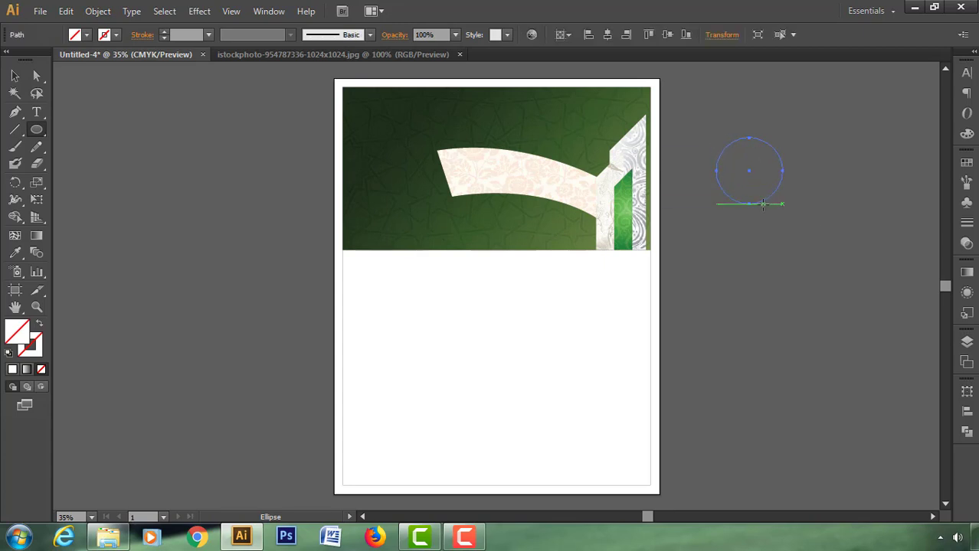
left_click(966, 134)
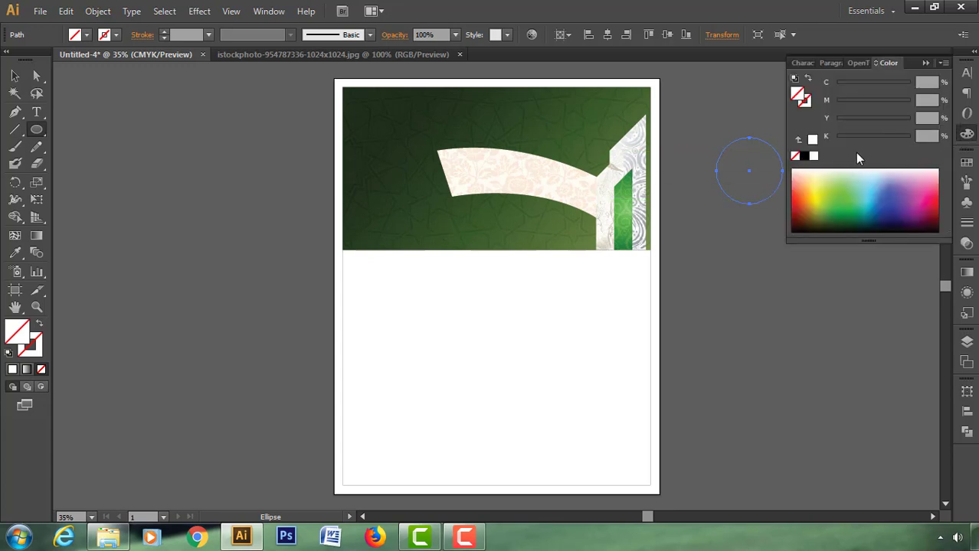
left_click(814, 156)
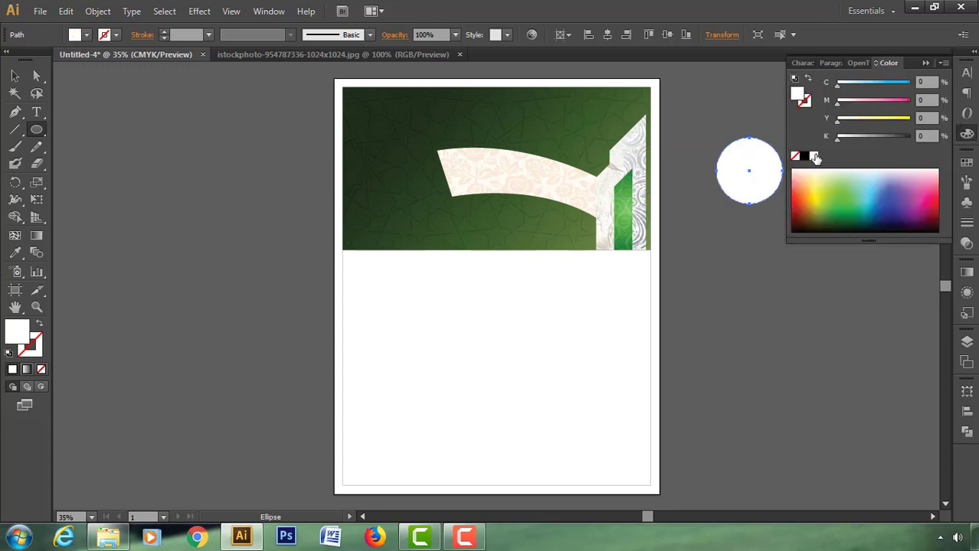
left_click(925, 63)
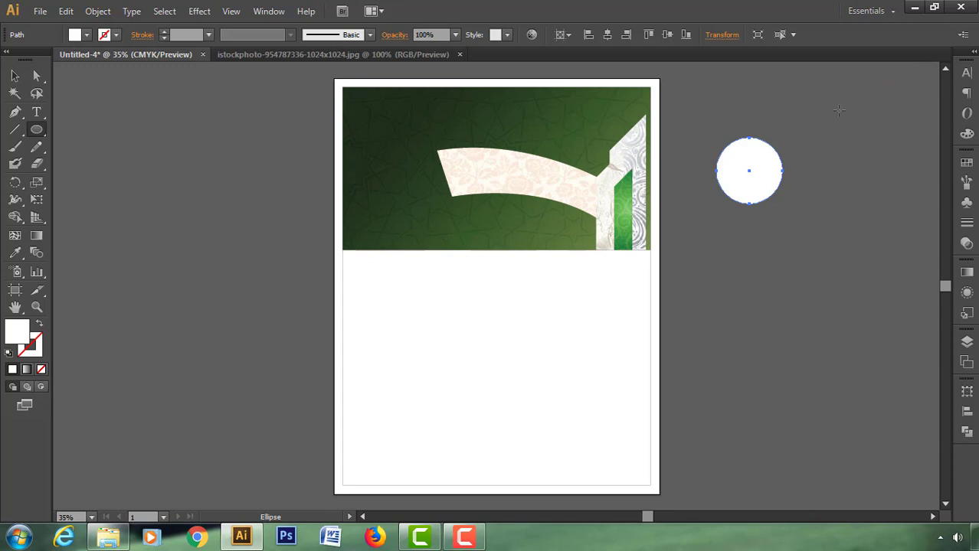
Convert the circle's top anchor into a sharp point, making a teardrop.
left_click_drag(15, 112, 61, 165)
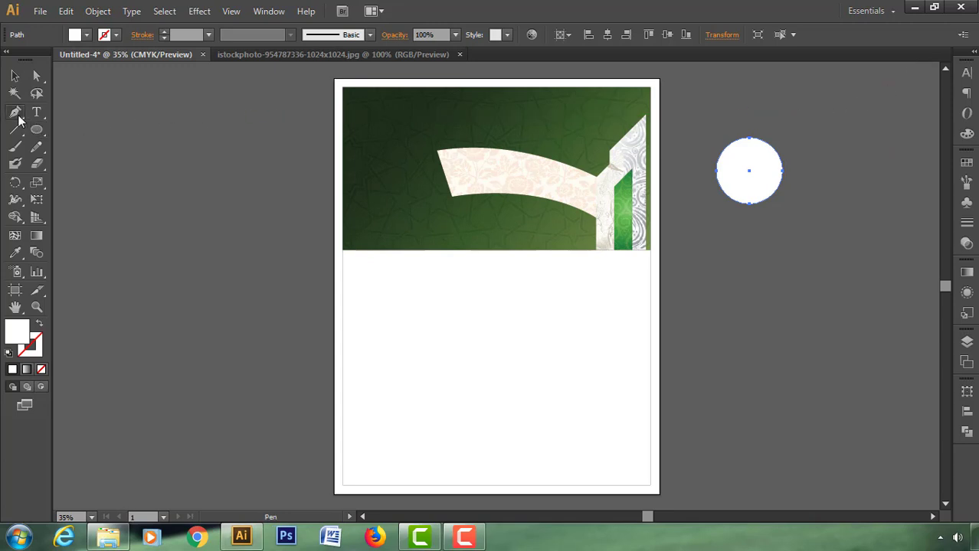
left_click(61, 164)
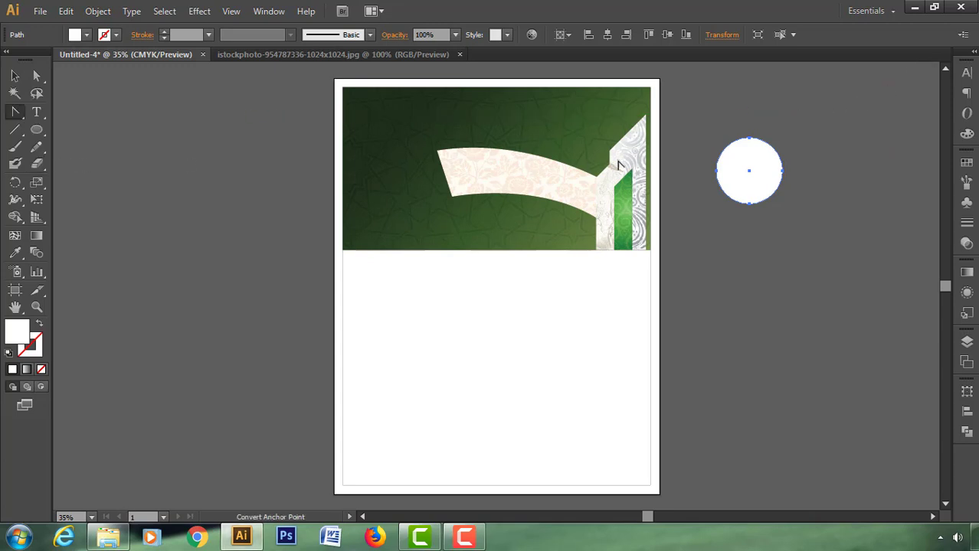
left_click(751, 141)
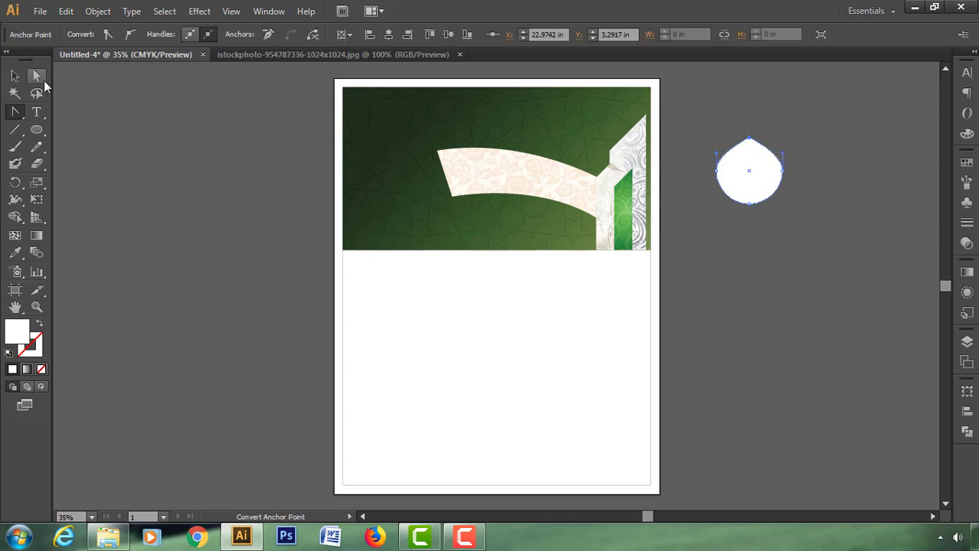
left_click(36, 76)
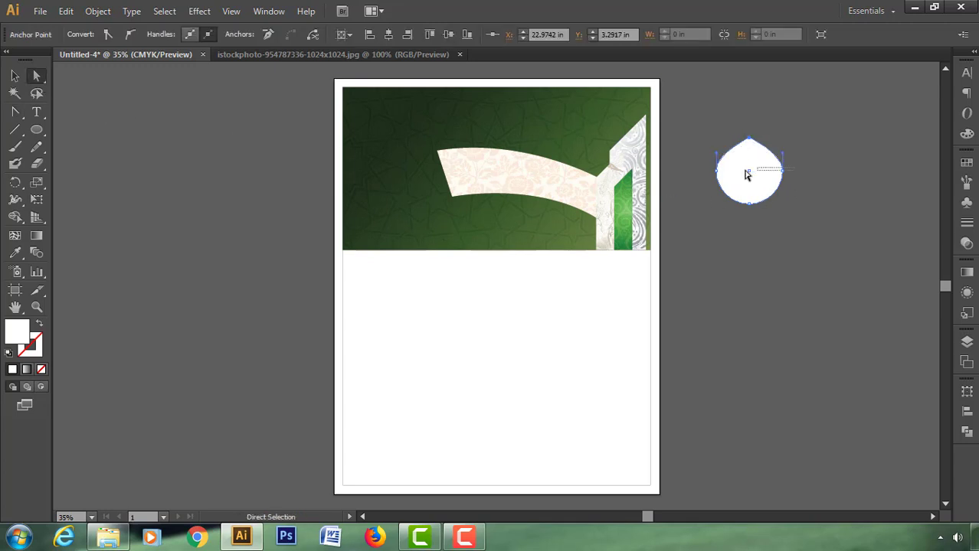
left_click(801, 219)
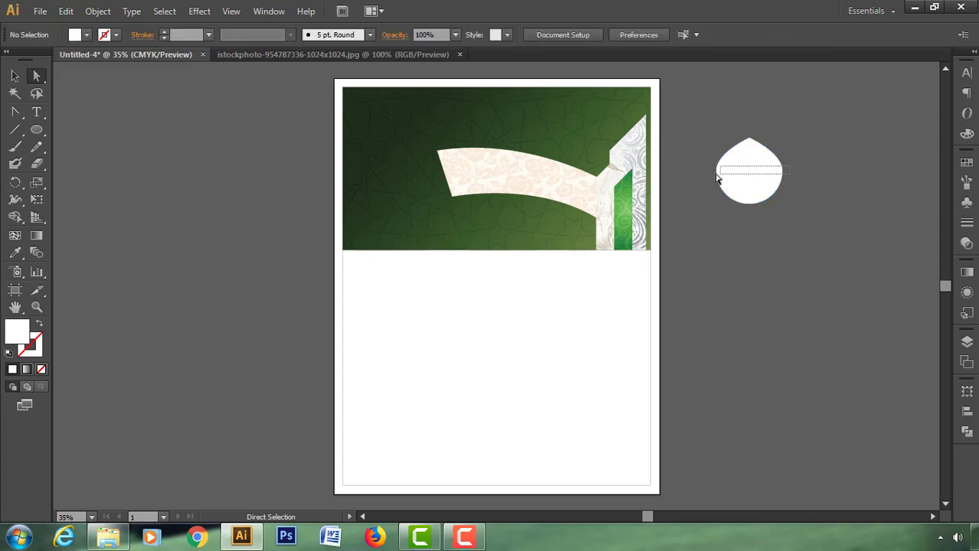
Nudge the teardrop's side anchors down and delete its bottom point for a flat base.
left_click_drag(716, 178, 719, 180)
key("shift+Down")
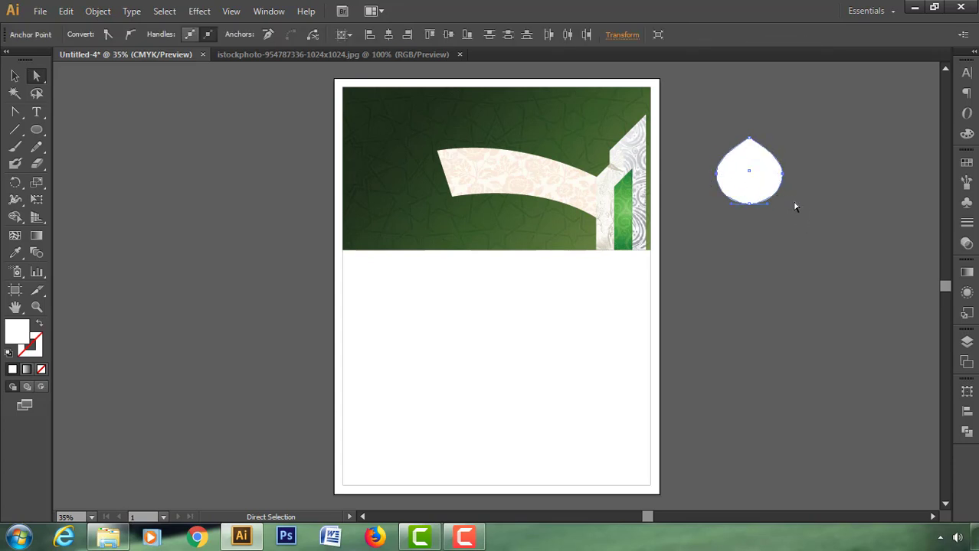
key("shift+Down")
left_click(769, 225)
left_click(750, 204)
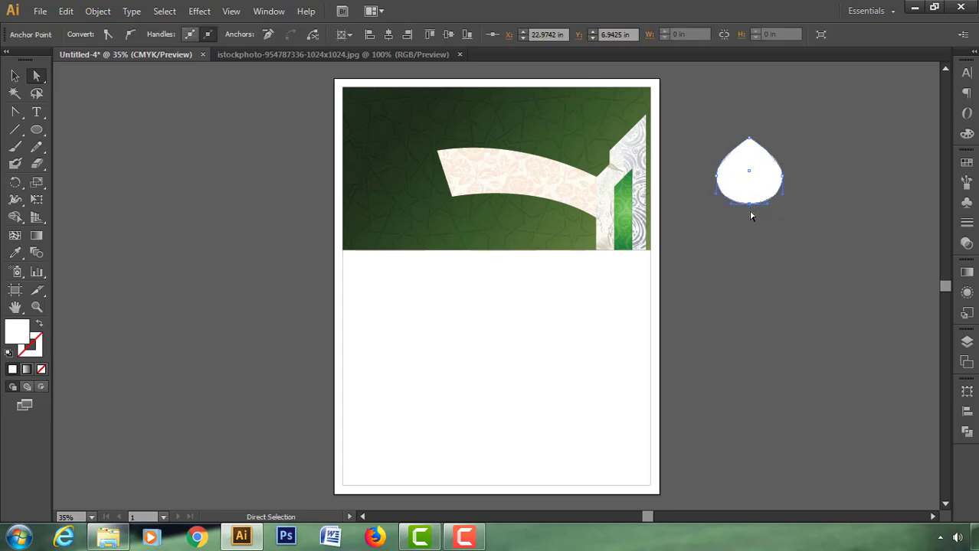
key("Delete")
left_click(750, 229)
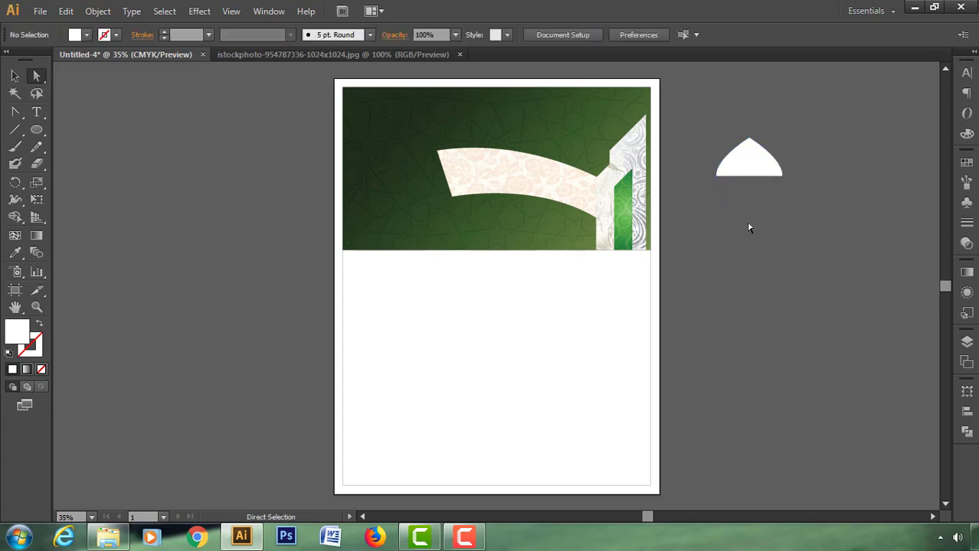
left_click(747, 174)
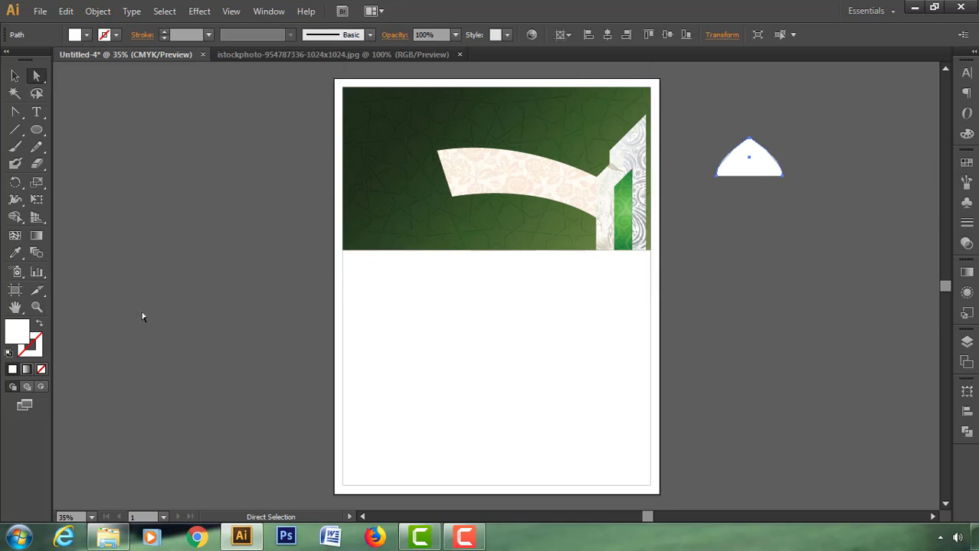
Turn the dome's white fill into a 5 pt white stroke.
left_click(42, 369)
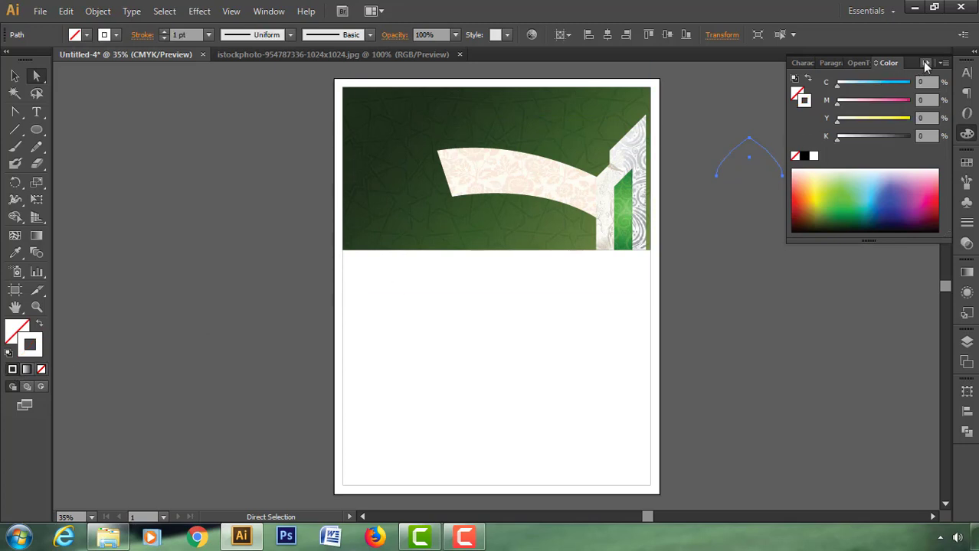
left_click(924, 63)
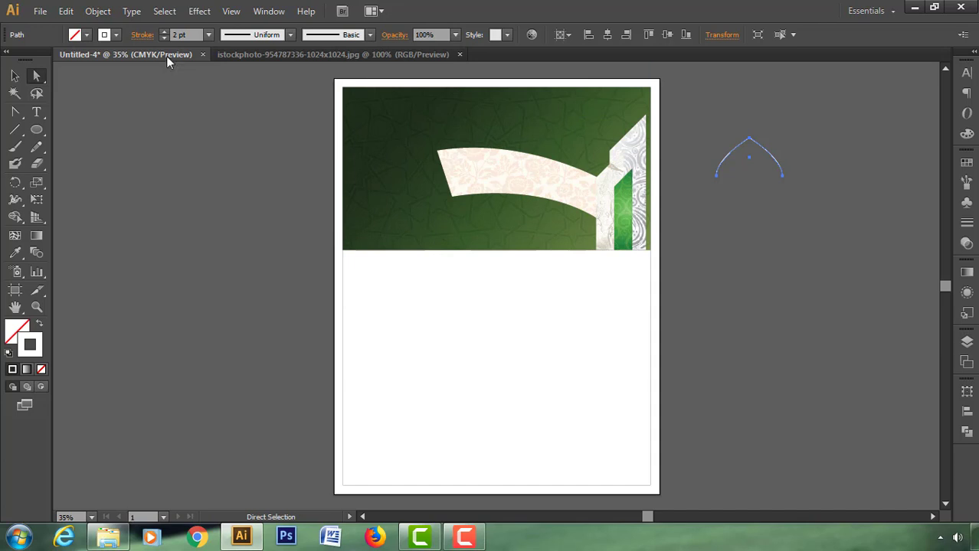
left_click(163, 31)
left_click(164, 32)
left_click(164, 34)
left_click(702, 203)
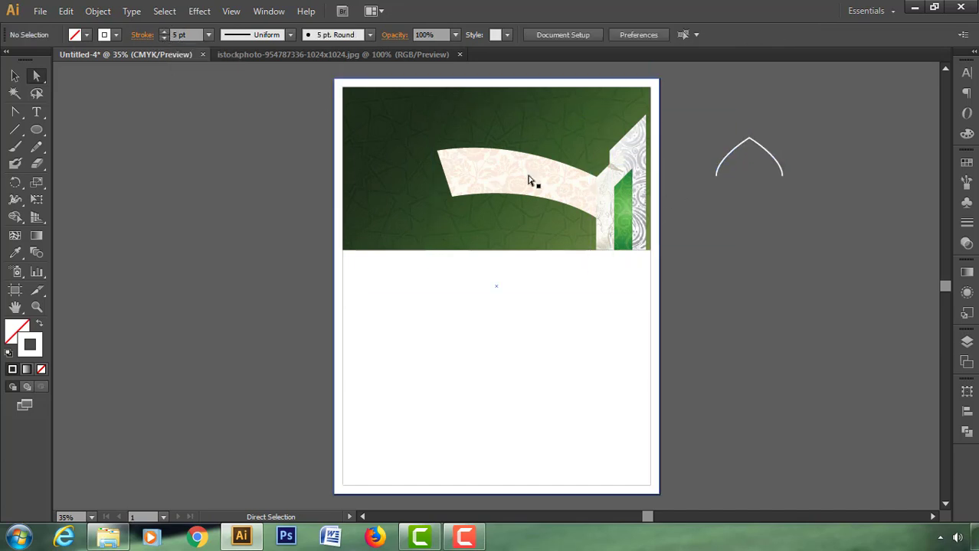
Draw a rectangle down from the dome and delete its top edge.
left_click(38, 130)
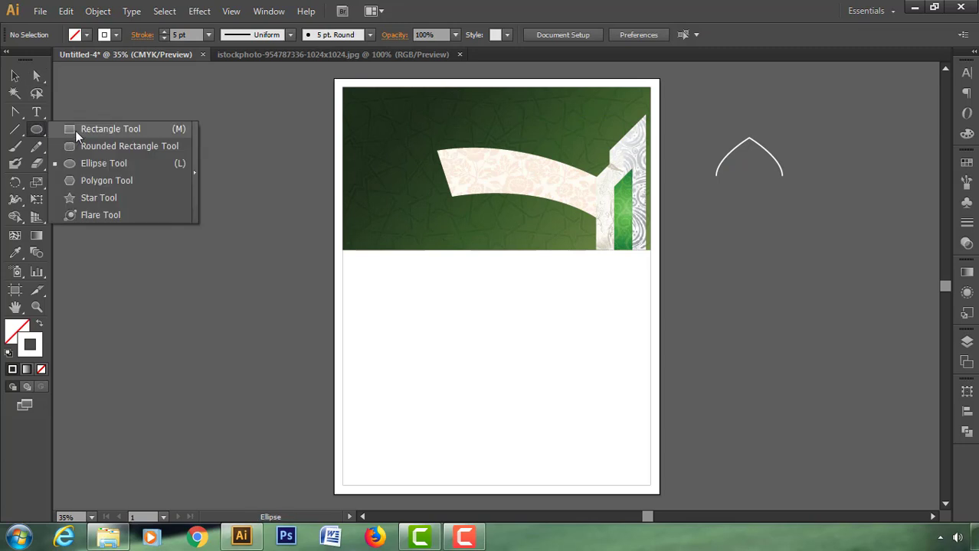
left_click(75, 130)
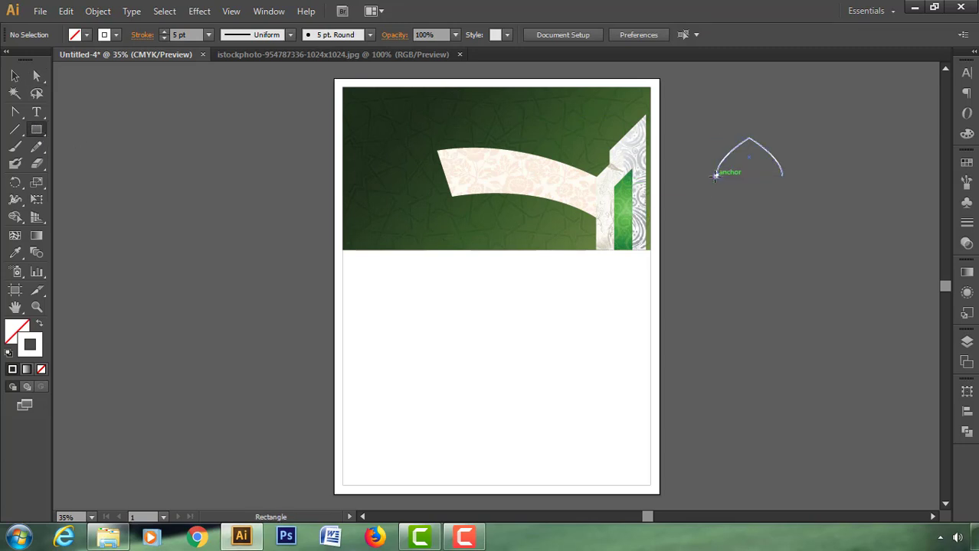
left_click_drag(715, 176, 783, 249)
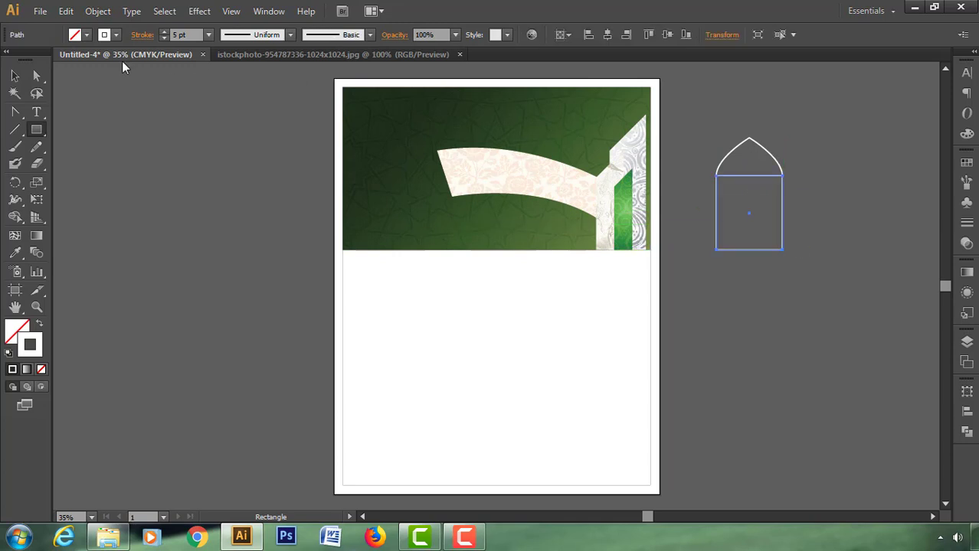
left_click(39, 76)
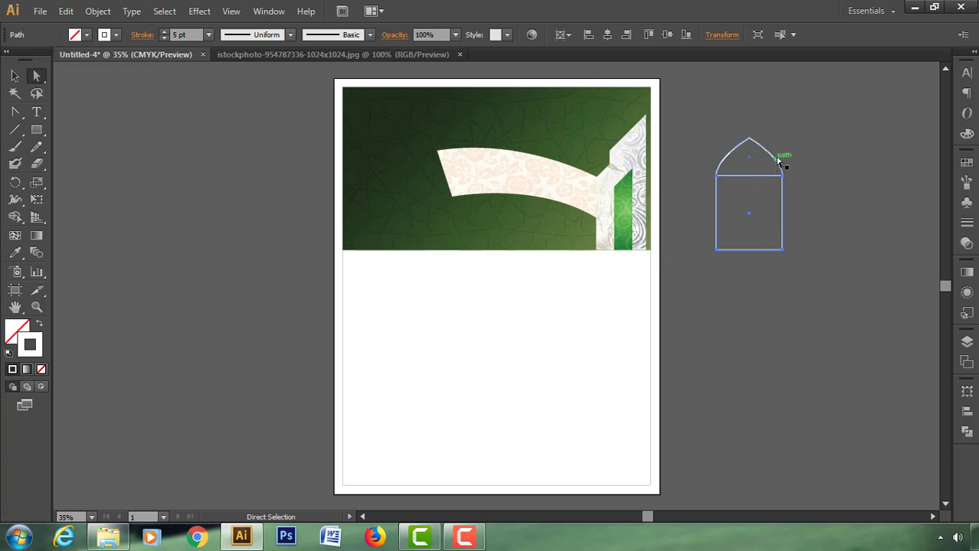
left_click(750, 176)
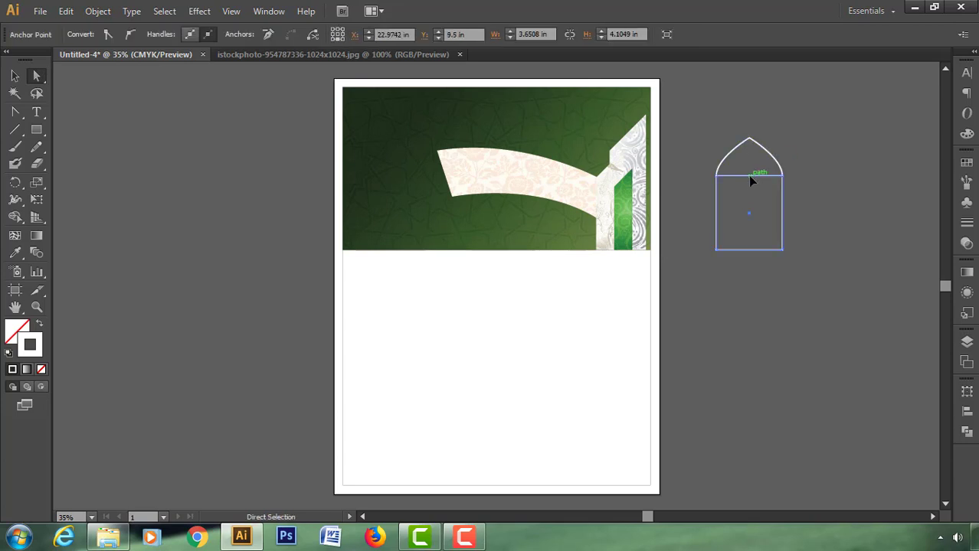
key("Delete")
Delete the rectangle's bottom edge to open the arch.
left_click(754, 254)
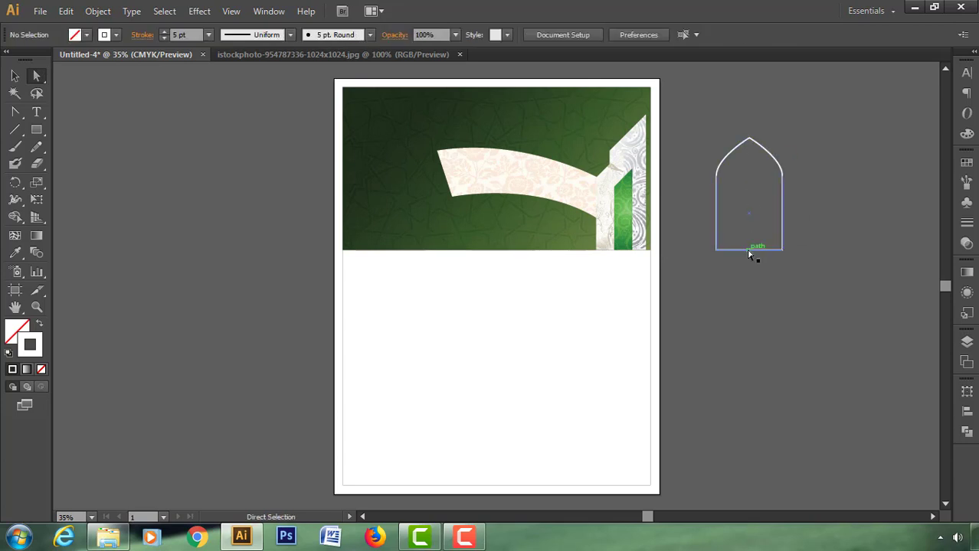
key("Delete")
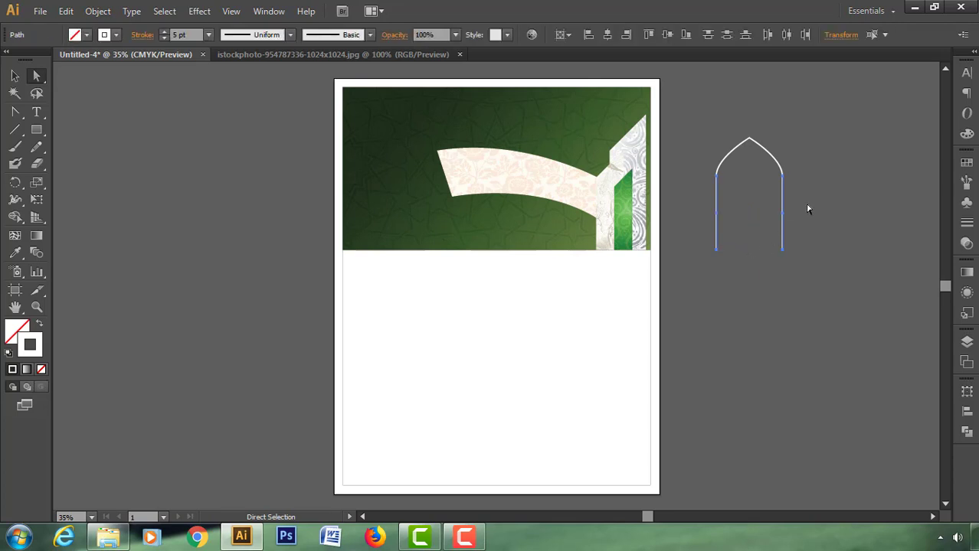
left_click(808, 208)
Join the dome and straight sides into one continuous path.
key("v")
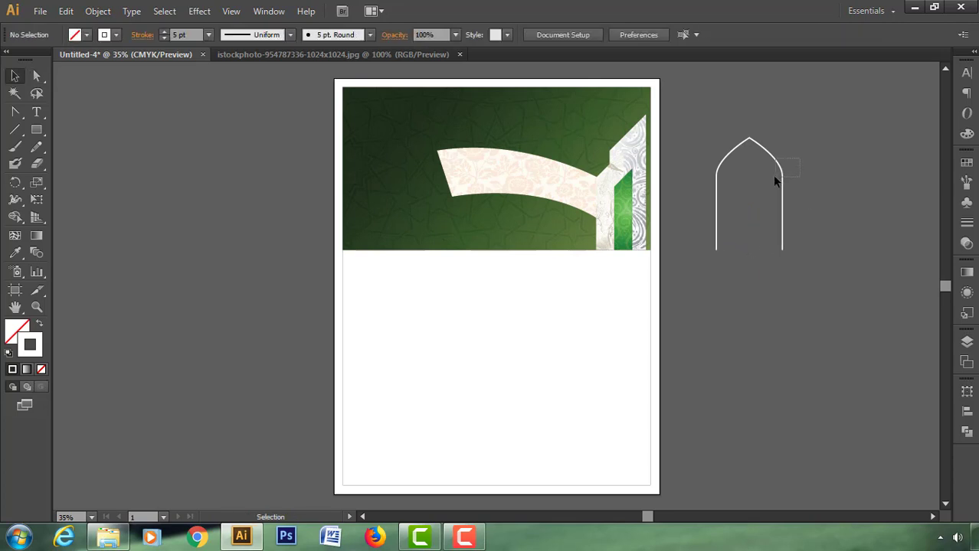
left_click(780, 180)
right_click(782, 176)
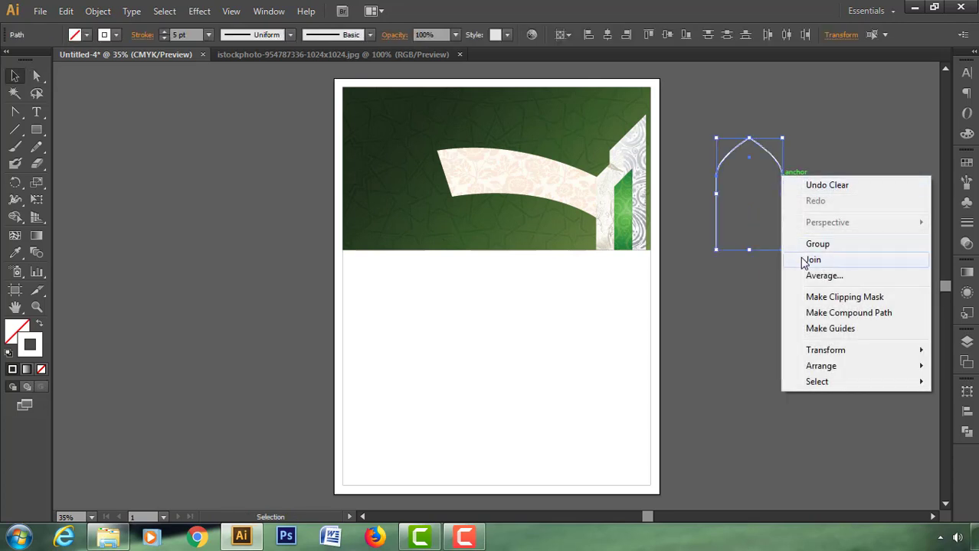
left_click(810, 260)
left_click(704, 164)
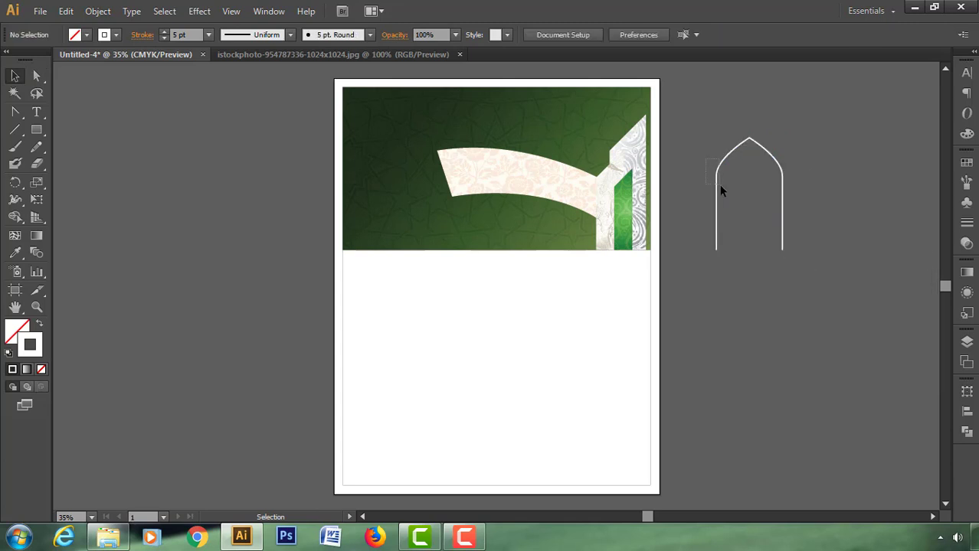
left_click_drag(721, 191, 719, 185)
right_click(715, 172)
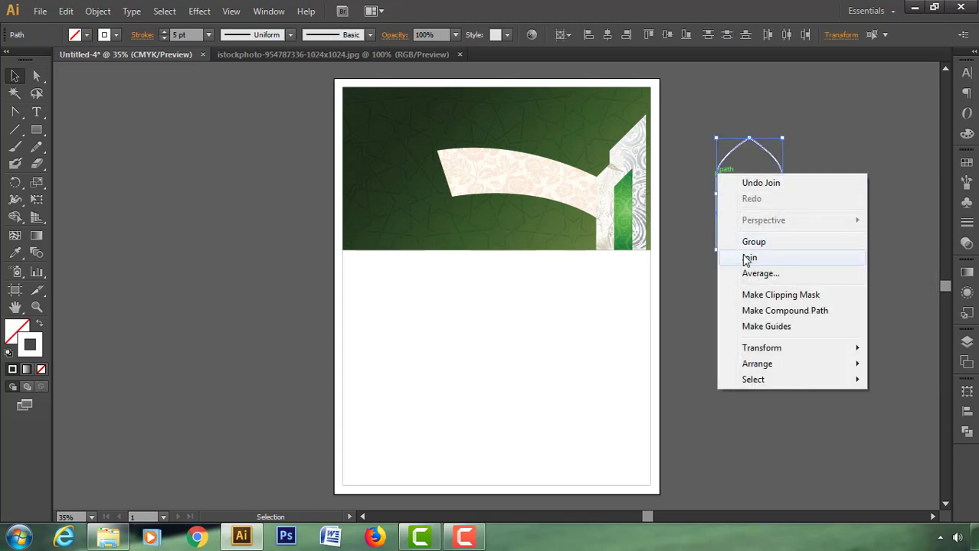
left_click(747, 259)
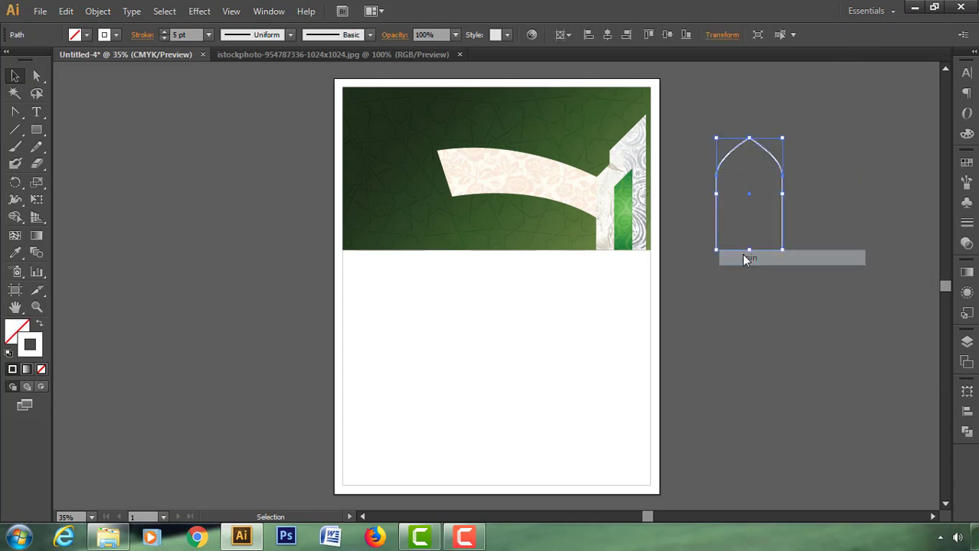
left_click(801, 184)
left_click(770, 154)
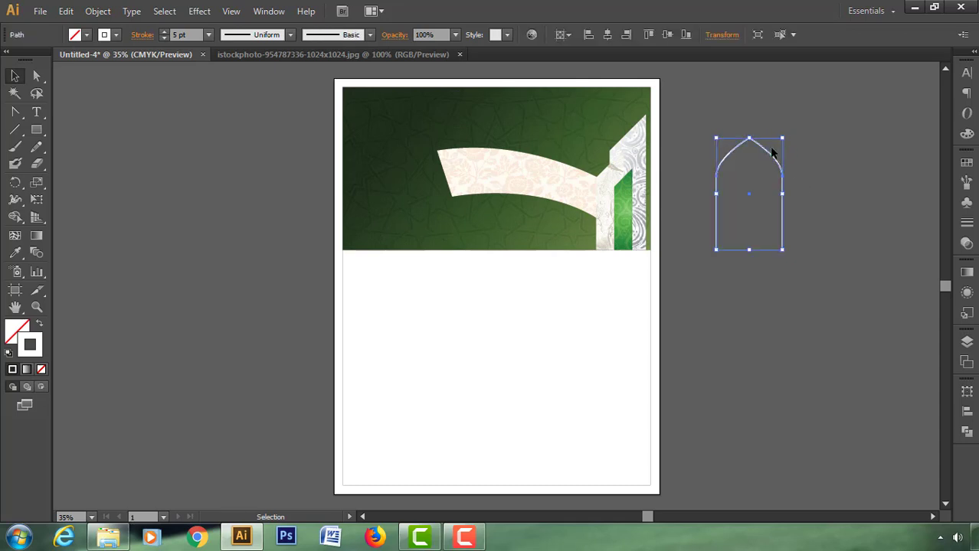
Zoom in around the arch and select its outline.
scroll(772, 153, "up", 1)
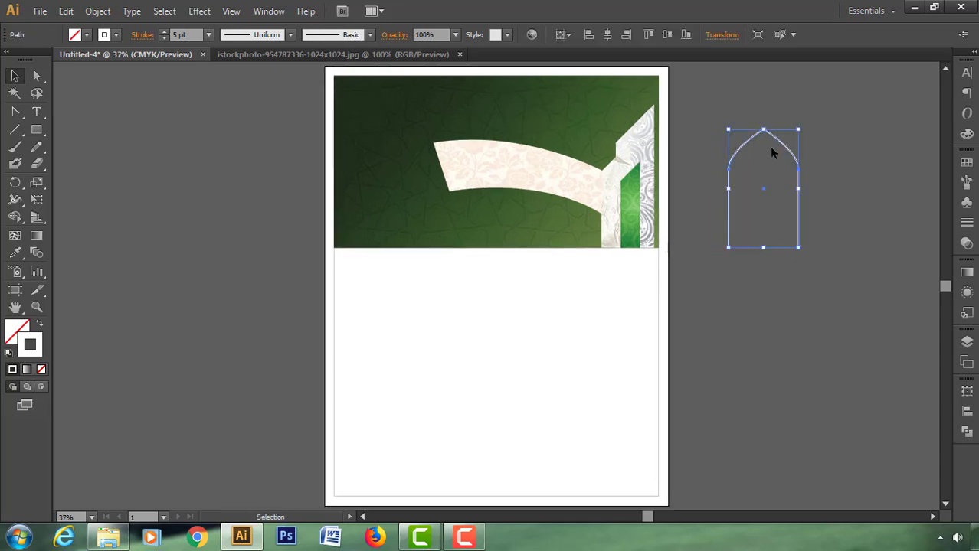
left_click(769, 146)
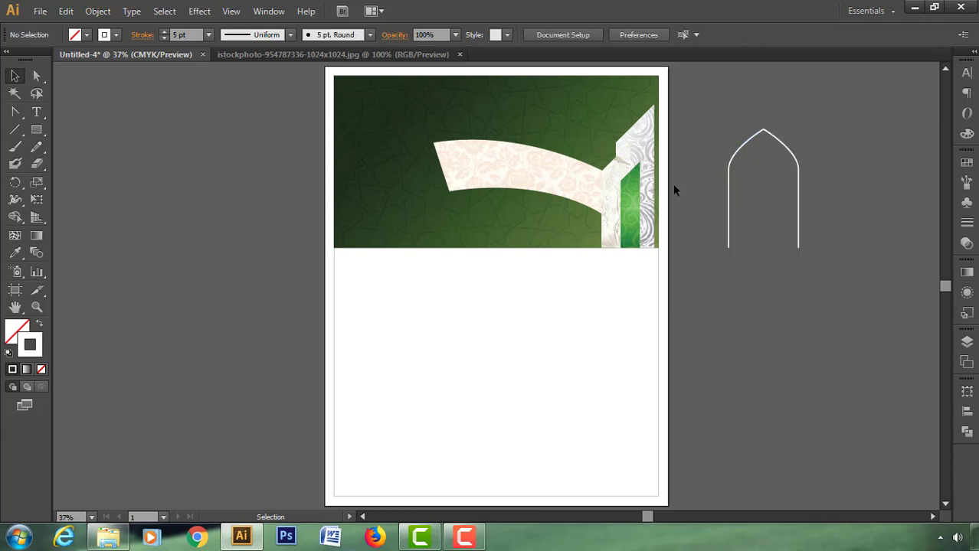
left_click(36, 308)
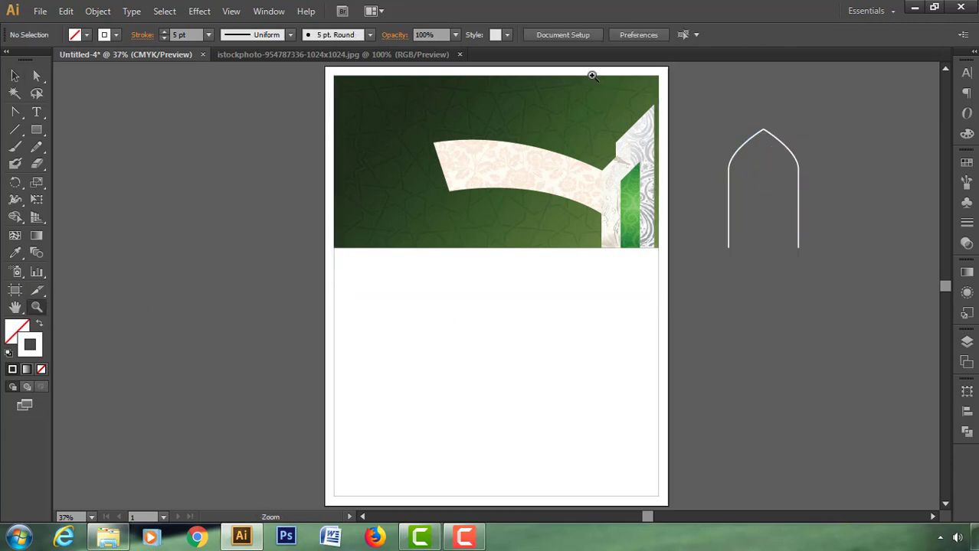
left_click_drag(593, 76, 828, 313)
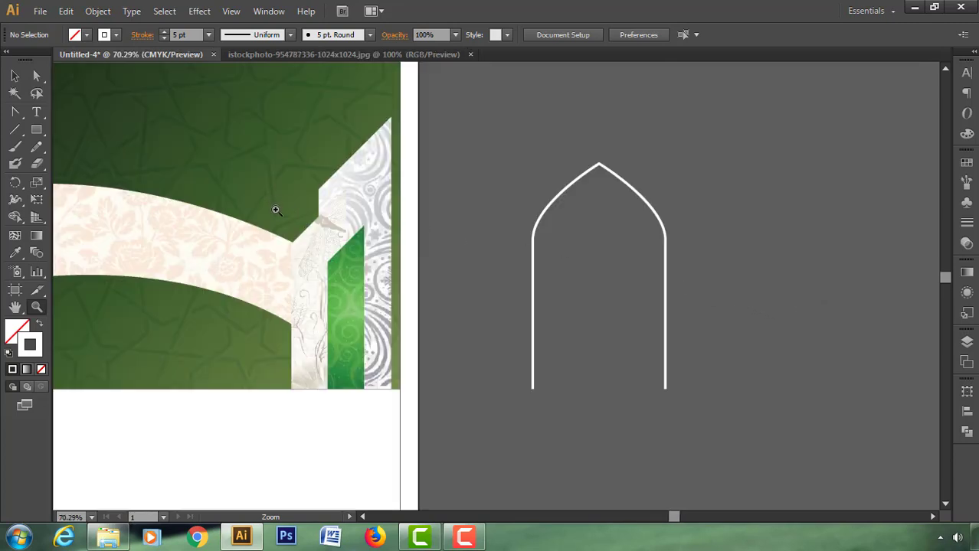
key("v")
left_click(554, 201)
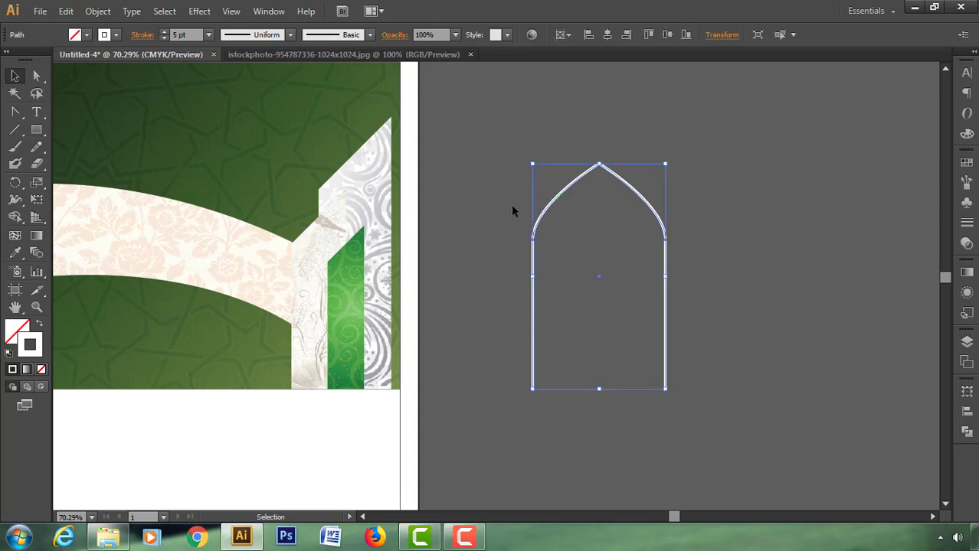
Taper the arch stroke with the Width tool and scale the arch down.
left_click(16, 200)
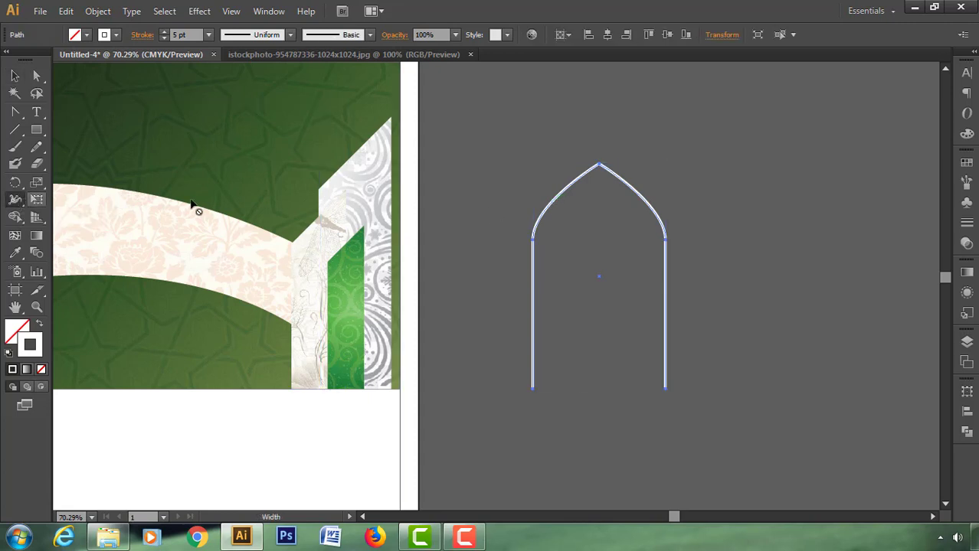
left_click_drag(600, 169, 601, 176)
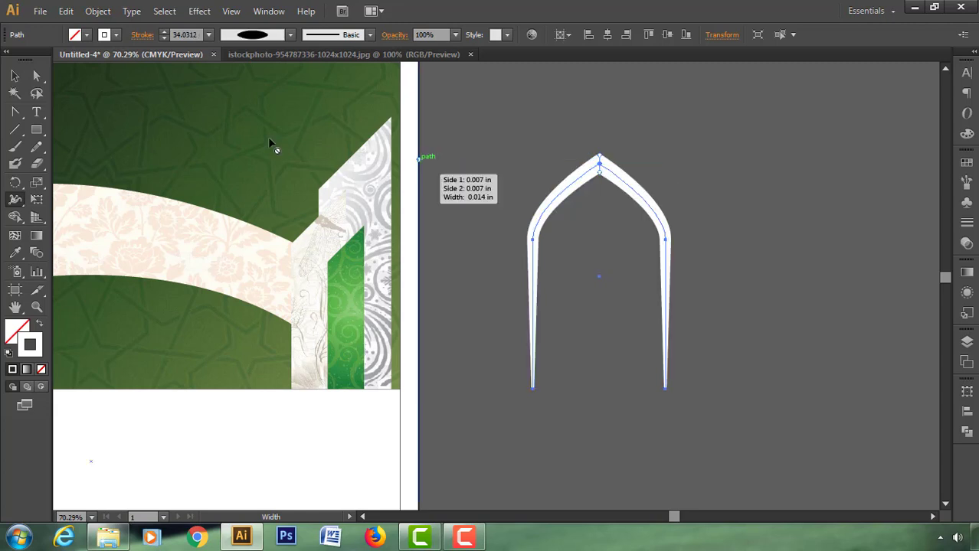
key("v")
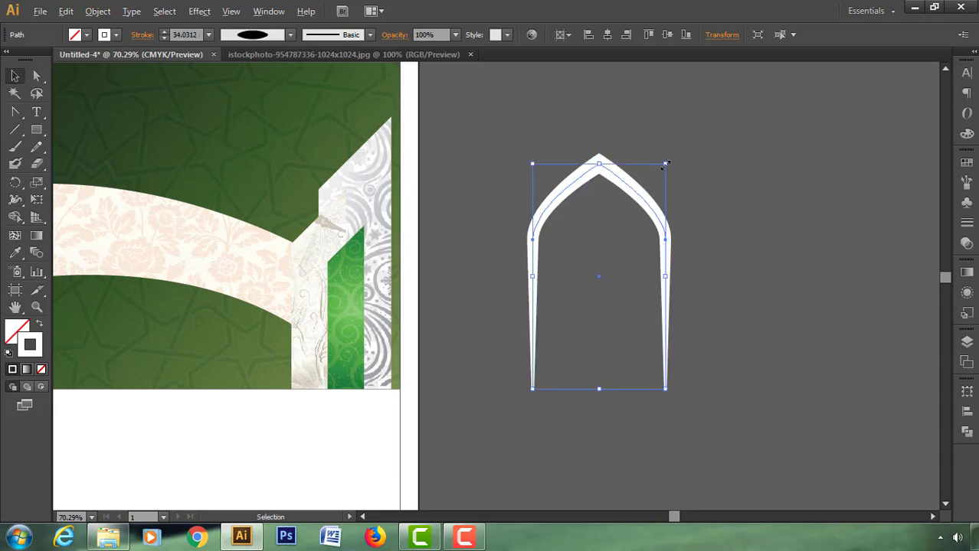
left_click_drag(665, 164, 642, 188)
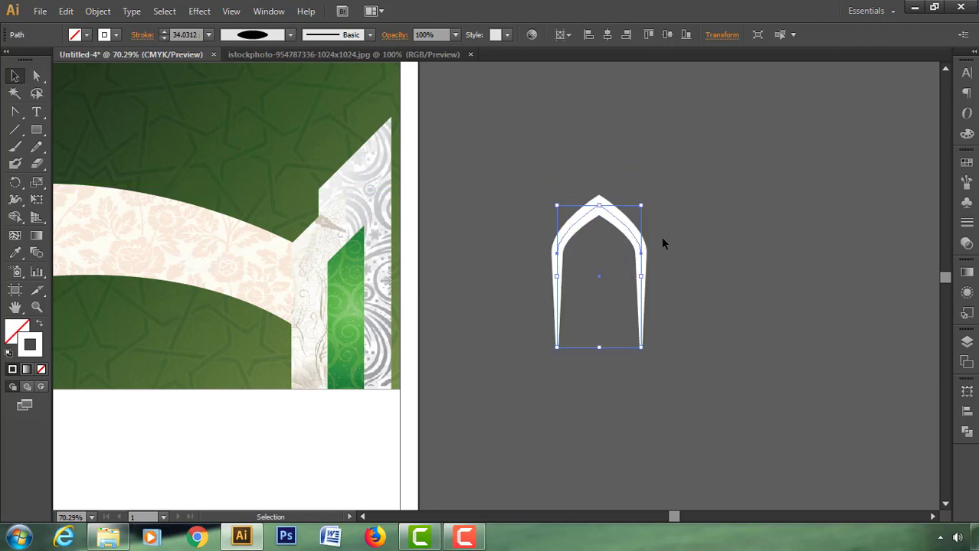
left_click(663, 244)
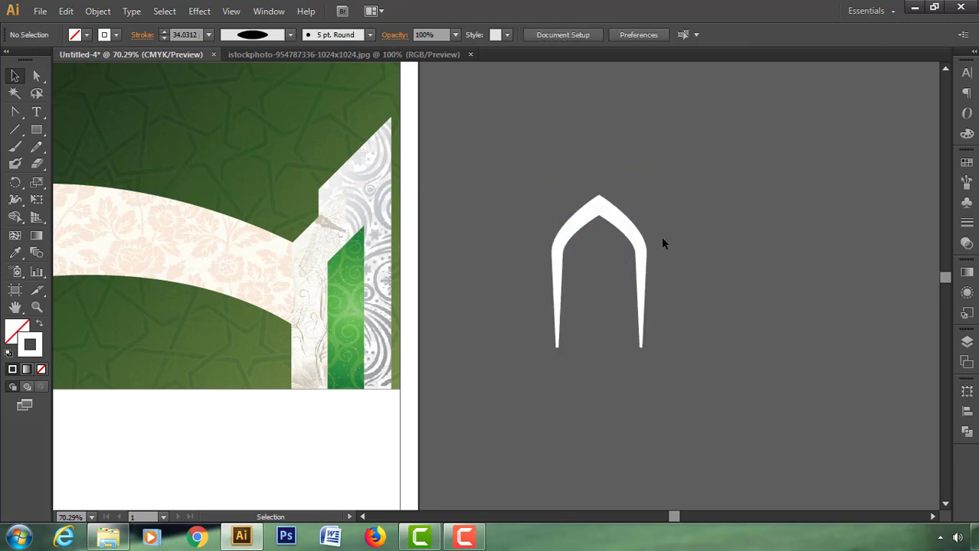
left_click(641, 281)
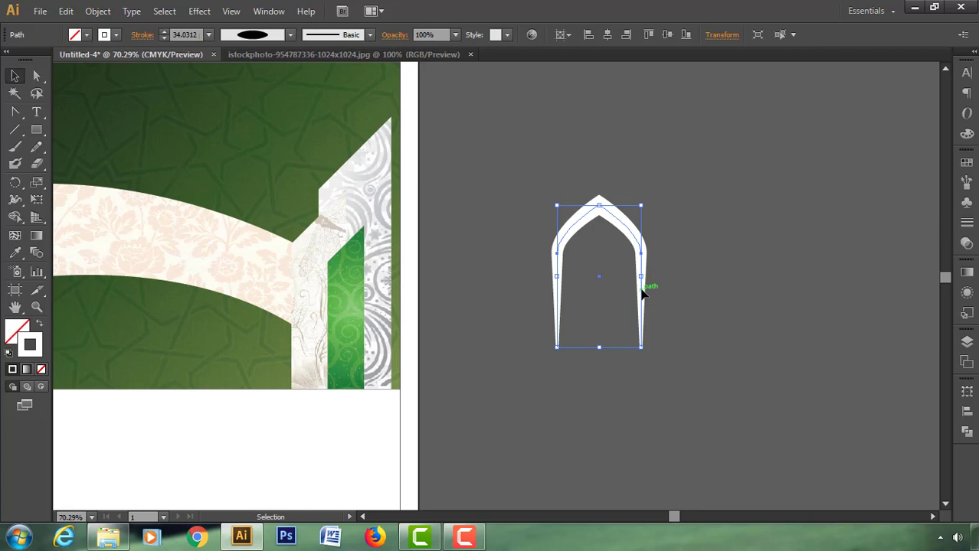
Move the arch onto the green banner, set its stroke to 29 pt, and expand it.
mouse_move(643, 293)
left_mouse_down()
mouse_move(378, 208)
mouse_move(380, 199)
left_mouse_up()
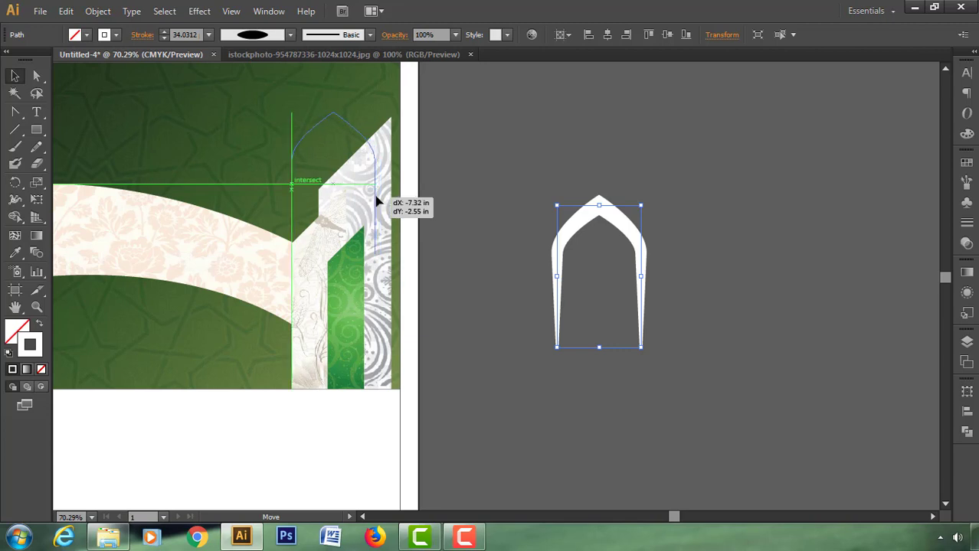
left_click_drag(381, 199, 378, 203)
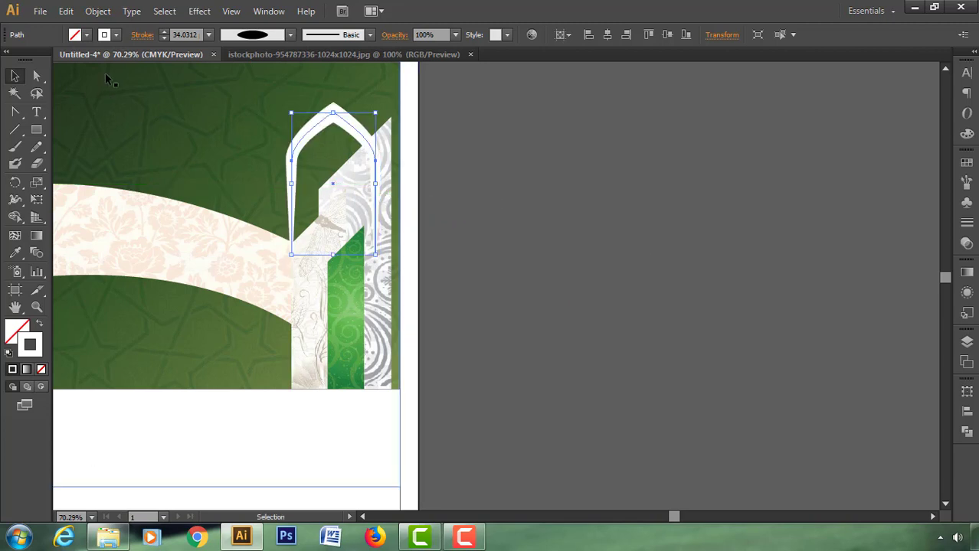
left_click(166, 38)
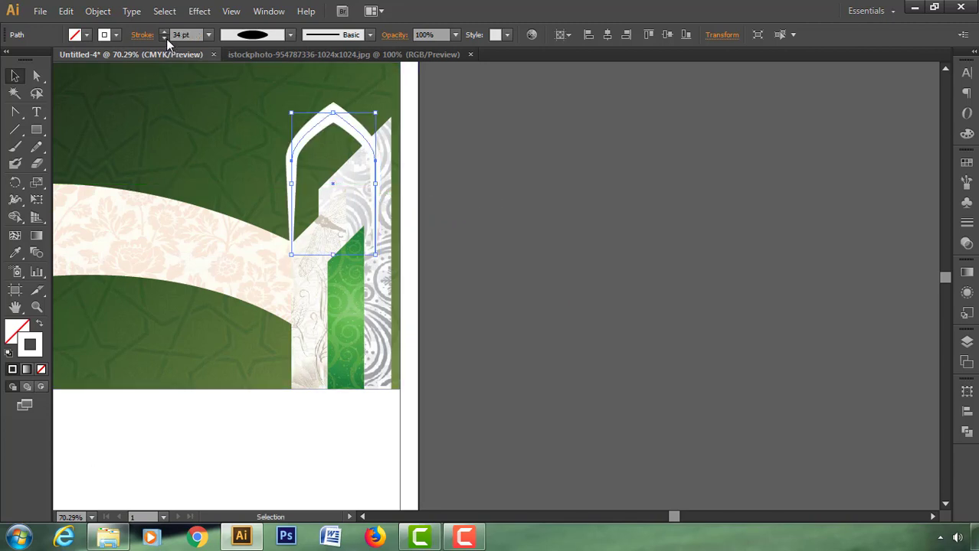
left_click(166, 39)
left_click(166, 38)
left_click(166, 39)
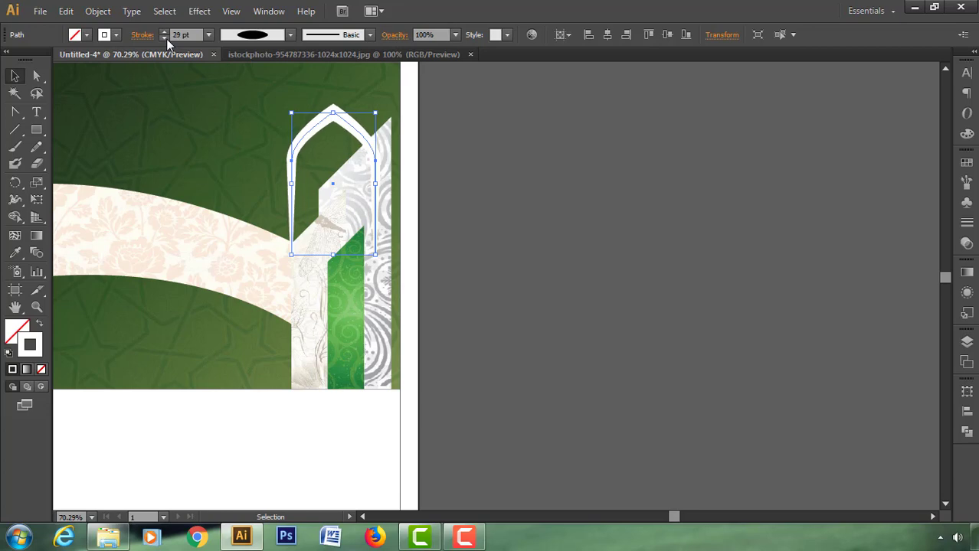
left_click(98, 11)
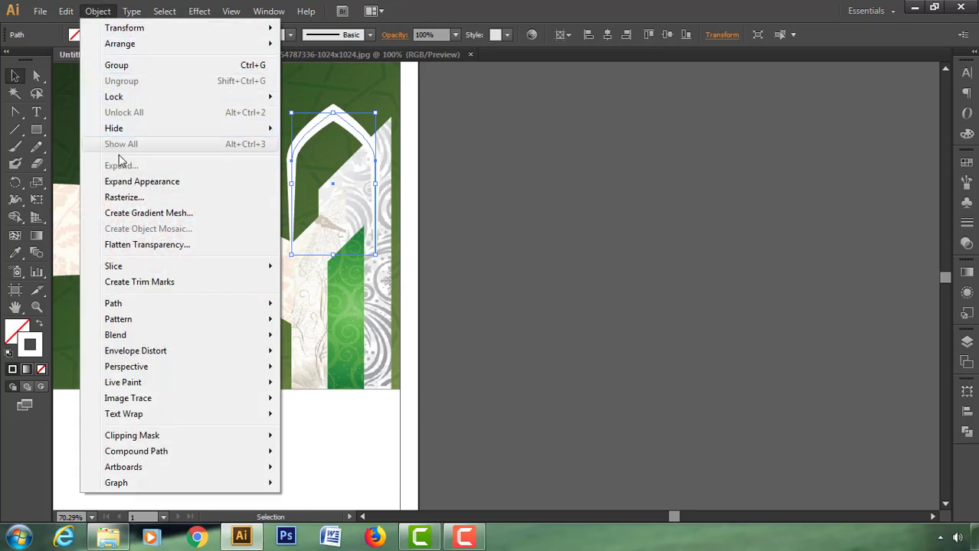
left_click(121, 184)
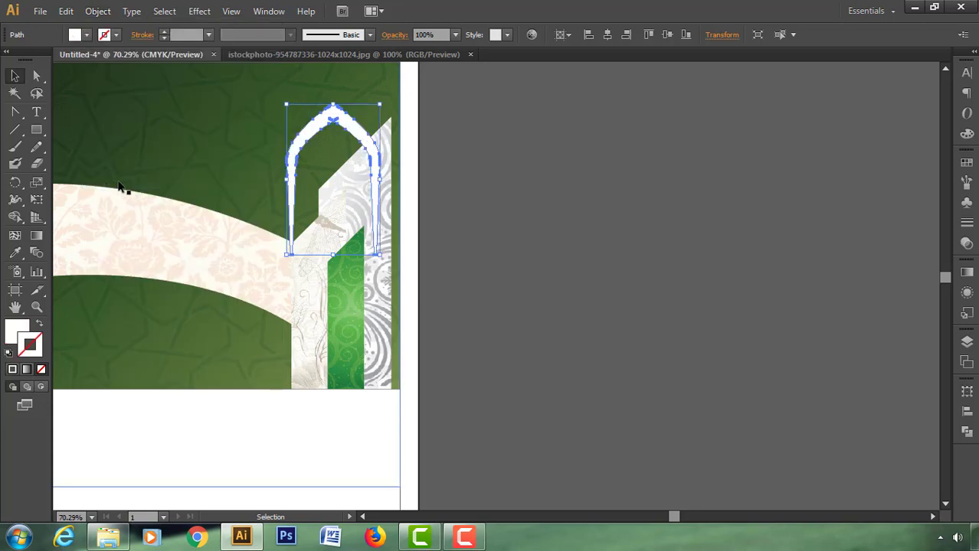
Bring the slanted bars group in front of the arch and fit the page in view.
left_click(469, 222)
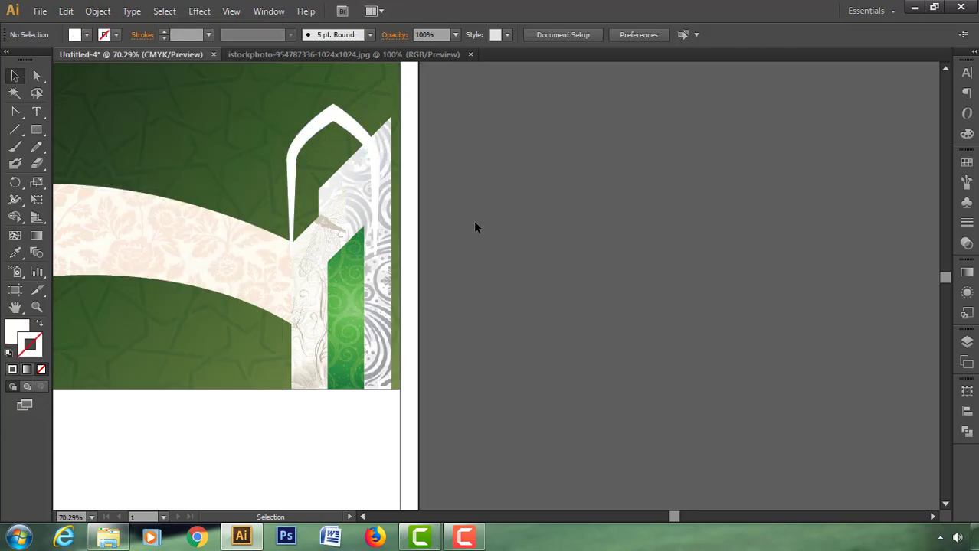
left_click(356, 187)
right_click(353, 189)
mouse_move(394, 306)
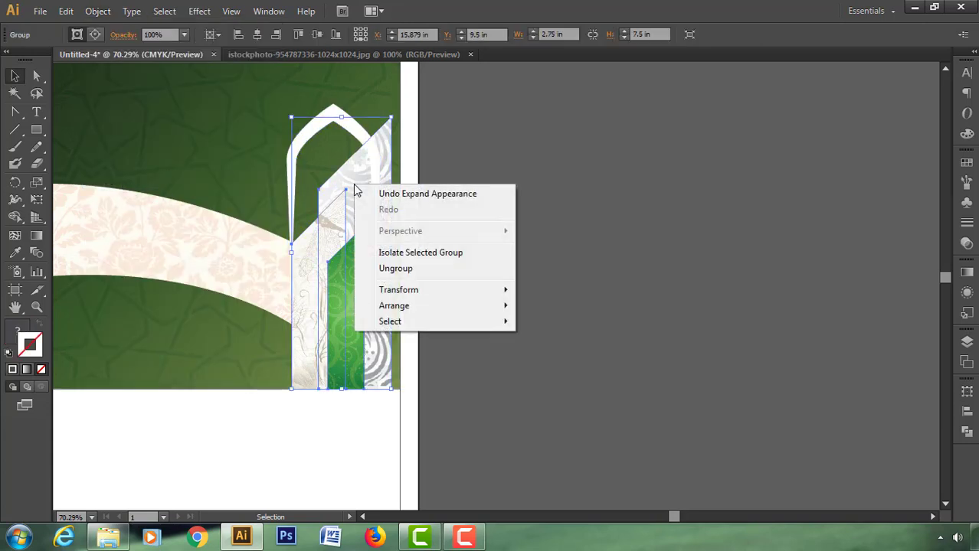
left_click(545, 306)
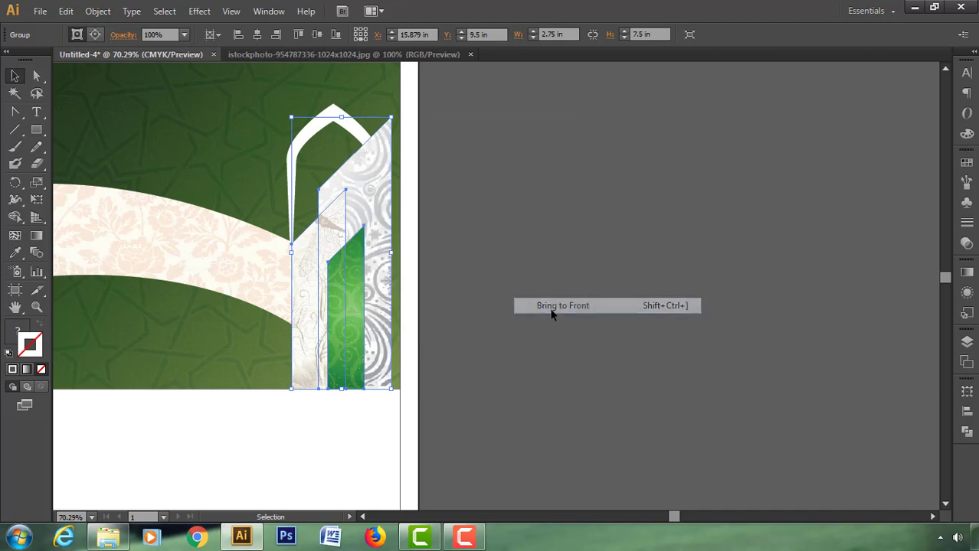
left_click(531, 287)
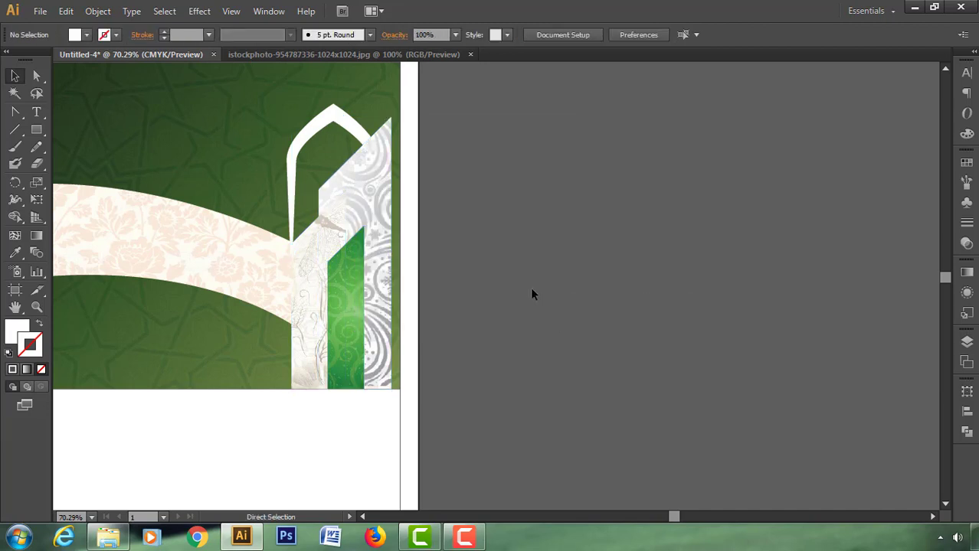
key("ctrl+0")
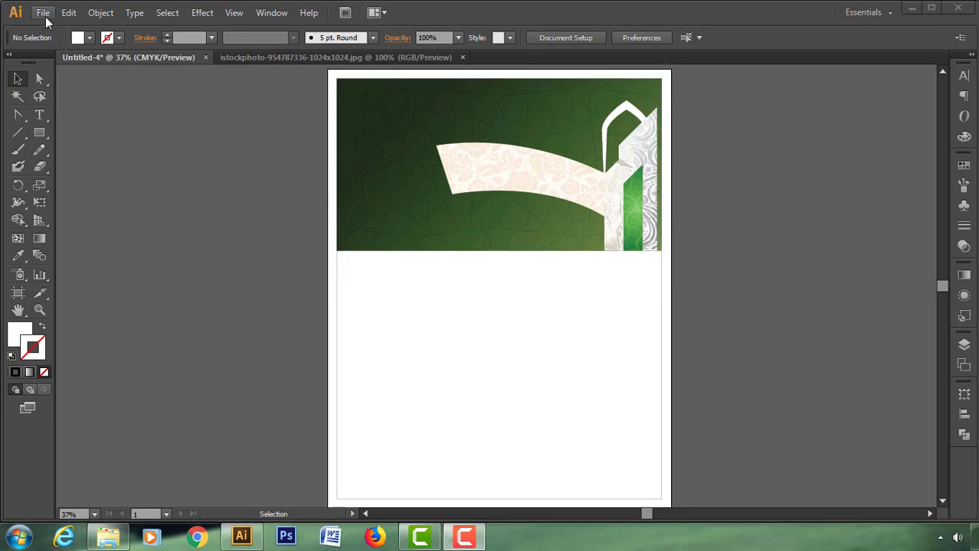
Open both EPS files from the Including File folder and close the istockphoto image.
left_click(43, 13)
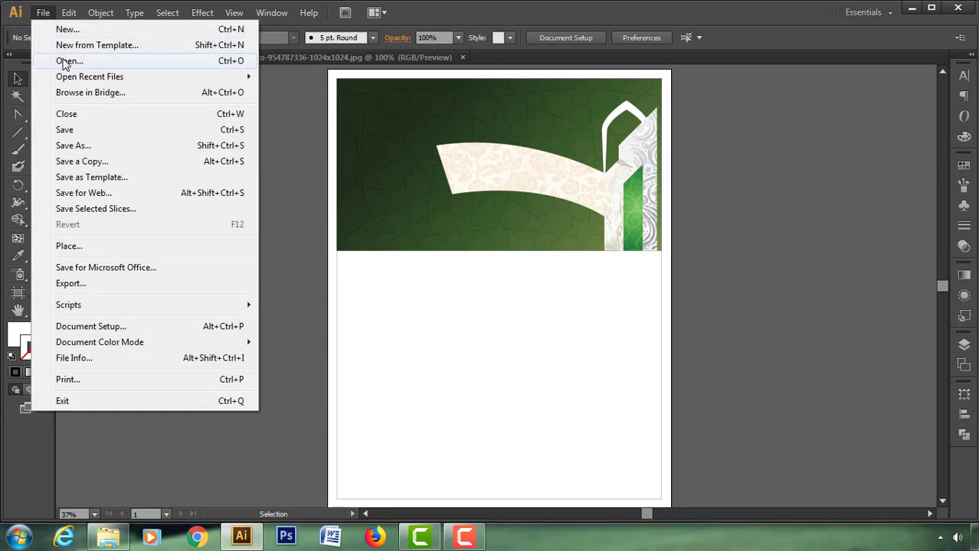
left_click(65, 62)
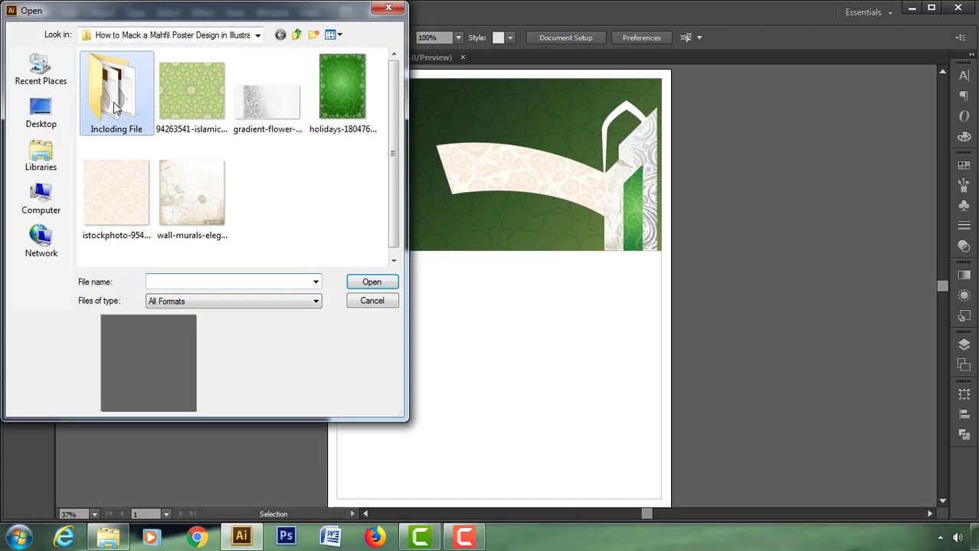
double_click(104, 96)
left_click_drag(214, 157, 121, 104)
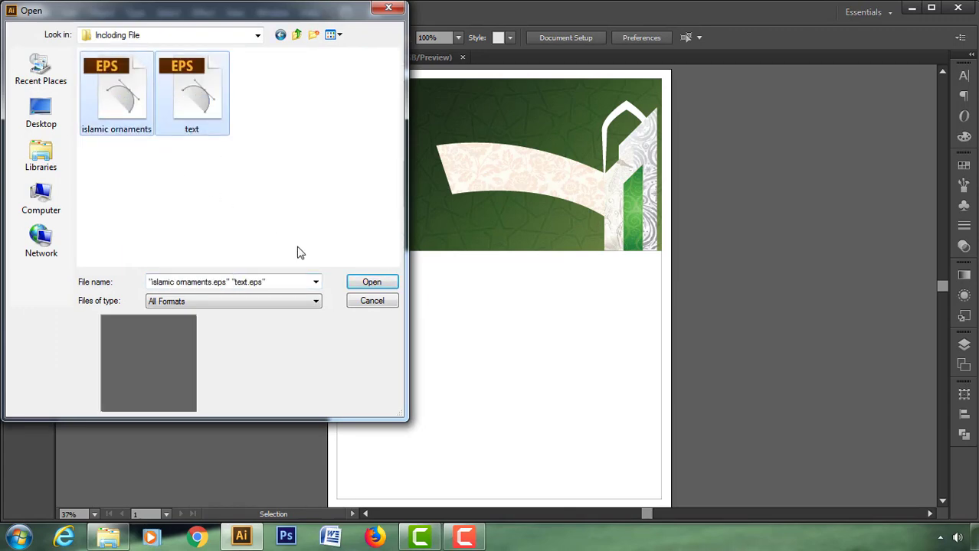
left_click(355, 283)
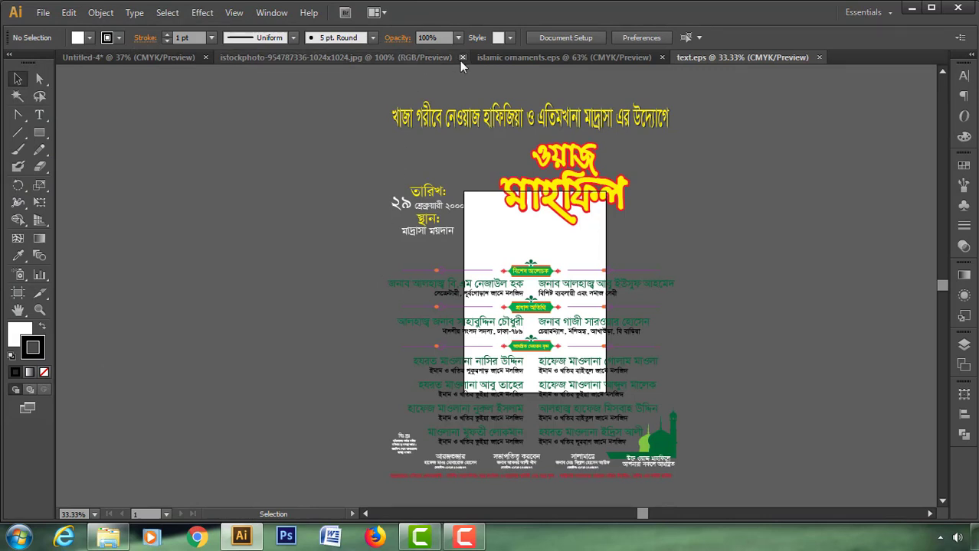
left_click(462, 58)
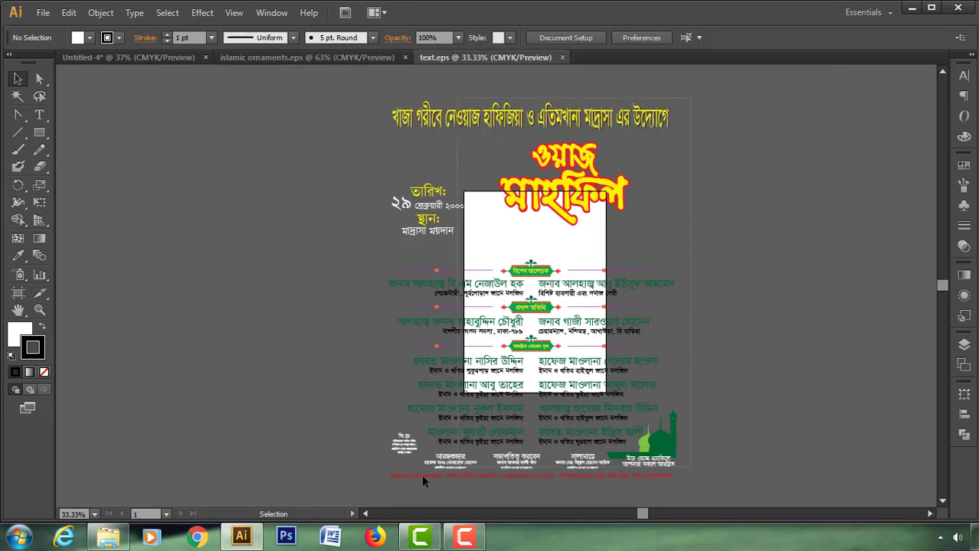
Paste the Bengali text from text.eps onto Untitled-4's left pasteboard, then close text.eps.
left_click_drag(421, 479, 356, 490)
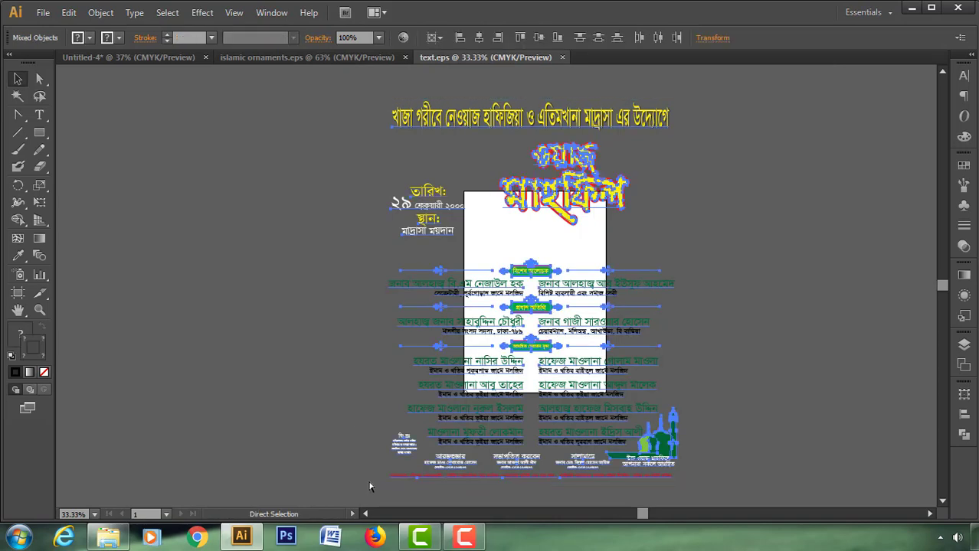
left_click(186, 59)
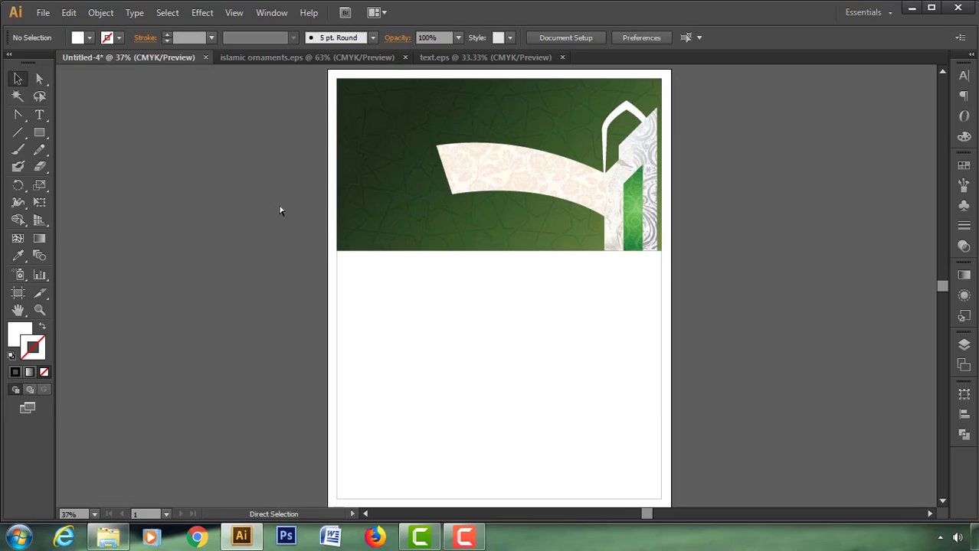
key("ctrl+v")
left_click_drag(391, 179, 108, 180)
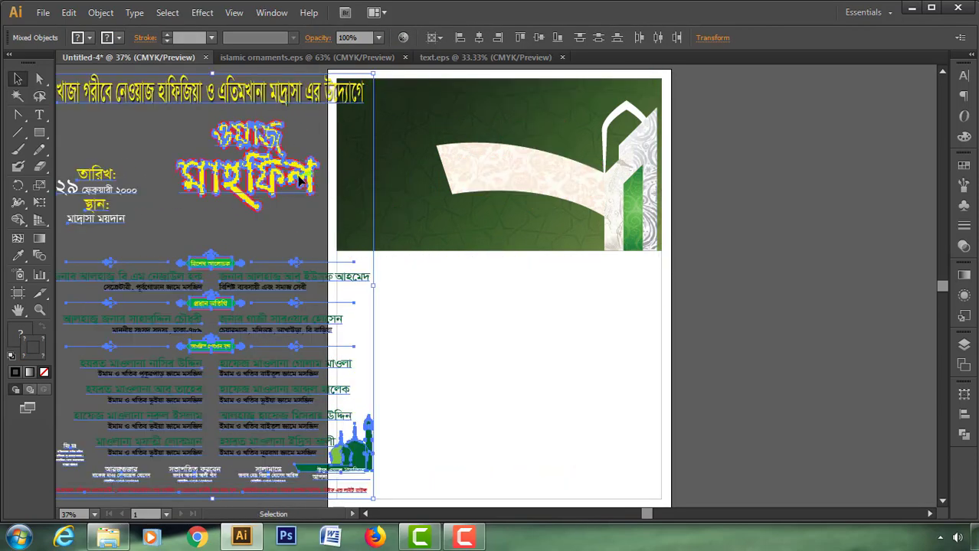
left_click_drag(305, 183, 113, 188)
left_click(266, 199)
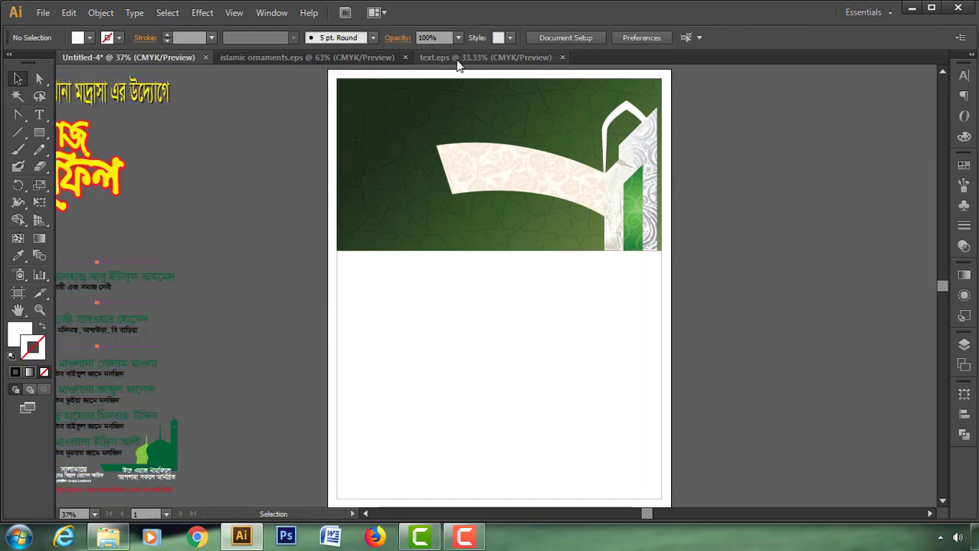
left_click(563, 58)
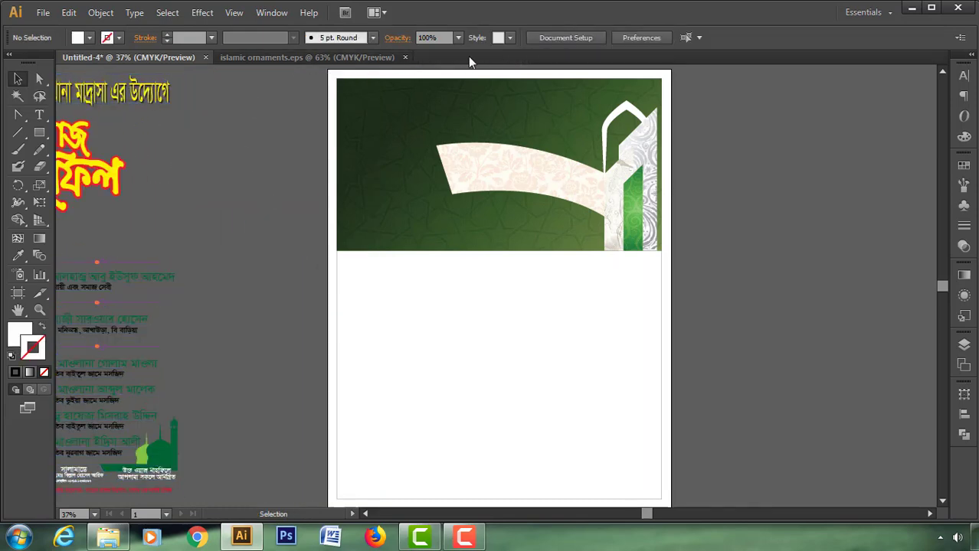
Bring the gold eight-point ornament into the poster beside the Bengali title.
left_click(383, 58)
left_click(657, 358)
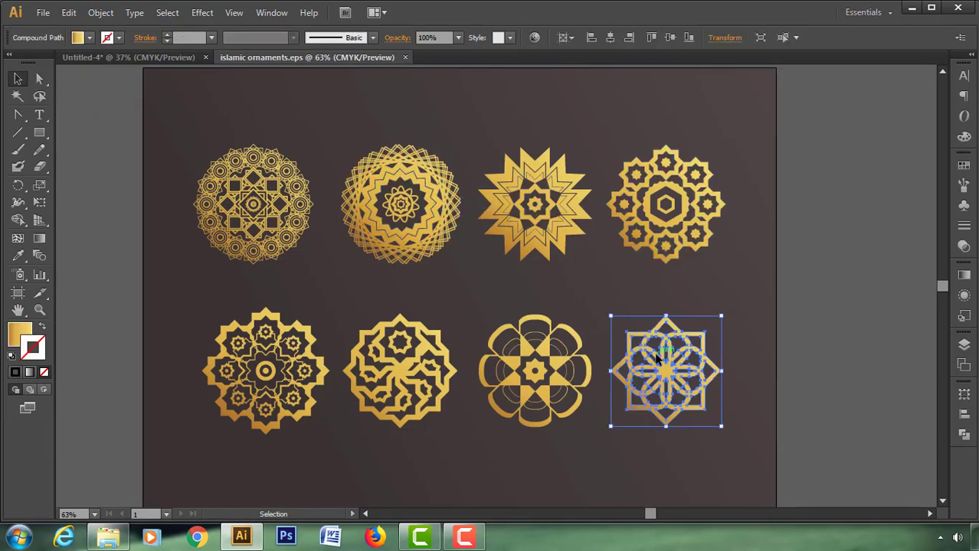
key("v")
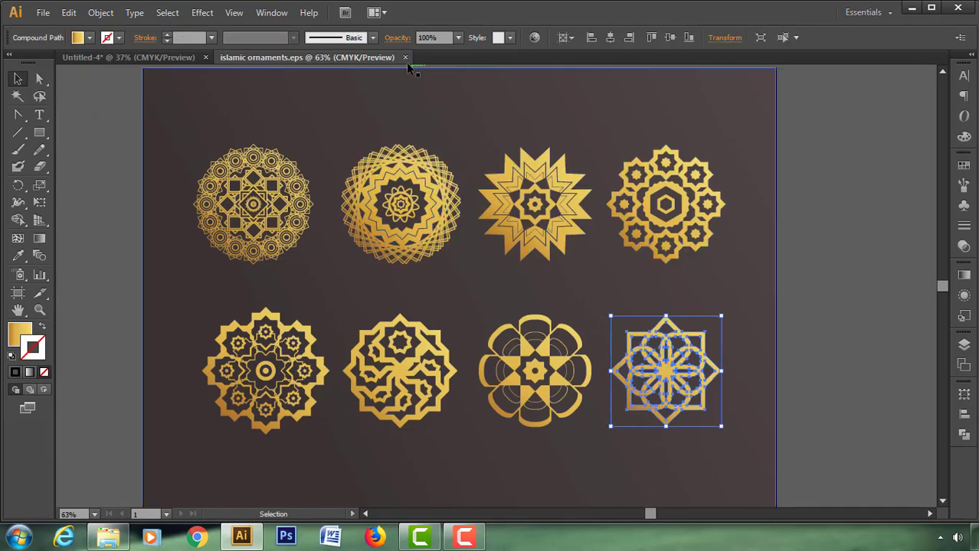
left_click(405, 57)
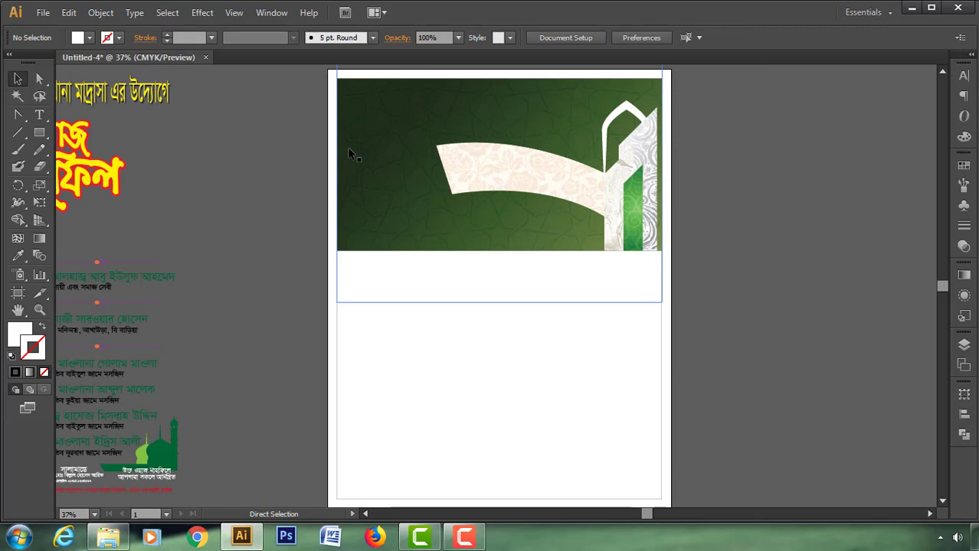
key("ctrl+v")
left_click_drag(487, 276, 262, 152)
left_click(270, 217)
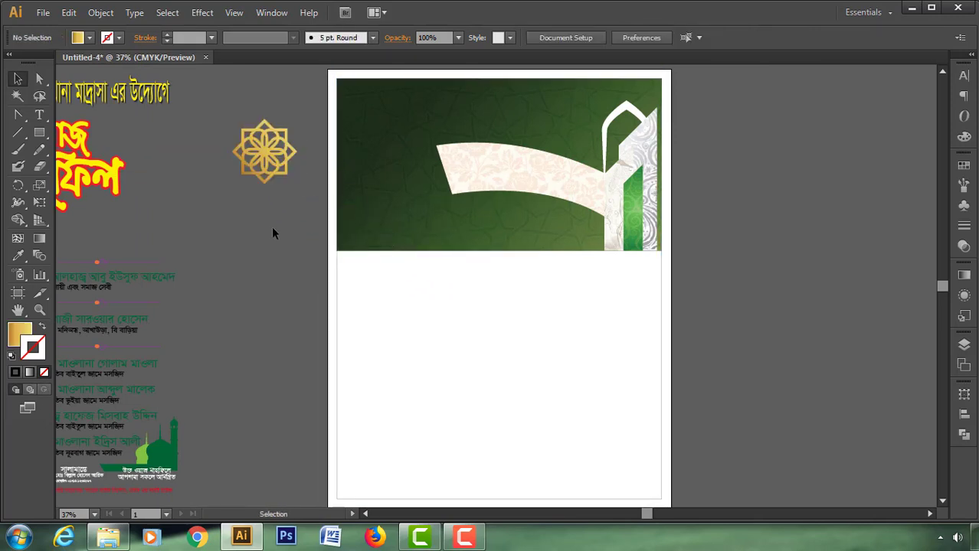
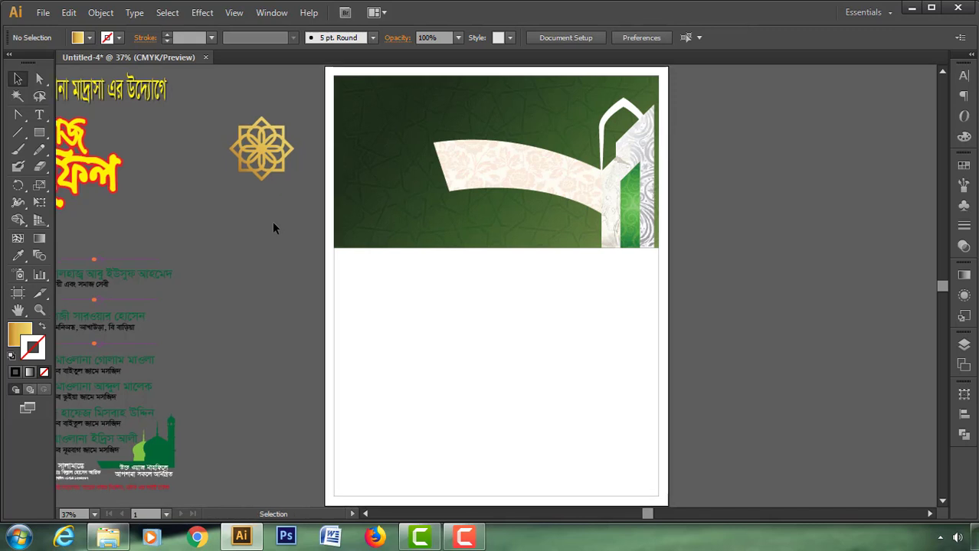
Clip the gold star ornament to its top half with a rectangle clipping mask.
left_click(41, 137)
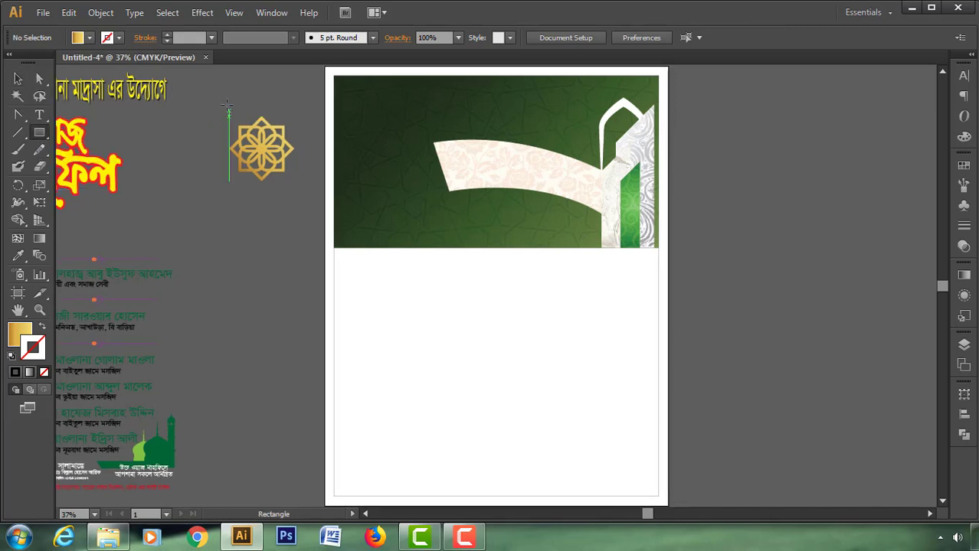
left_click_drag(228, 104, 294, 147)
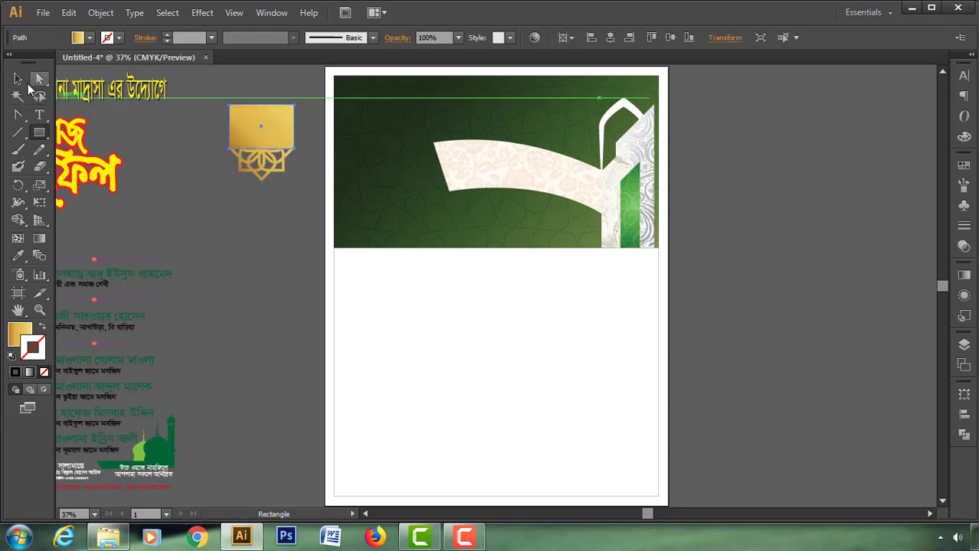
left_click(19, 79)
left_click(306, 117)
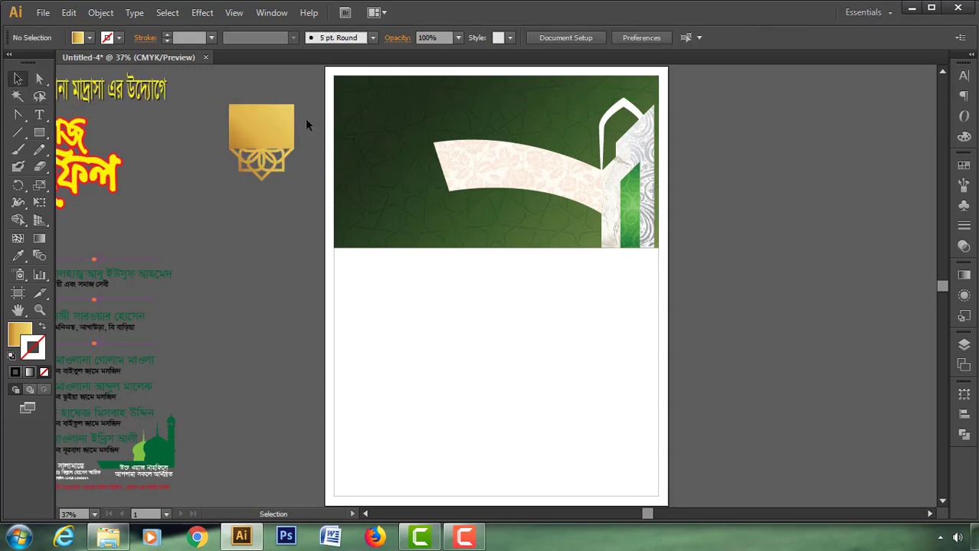
left_click_drag(307, 114, 261, 167)
right_click(257, 148)
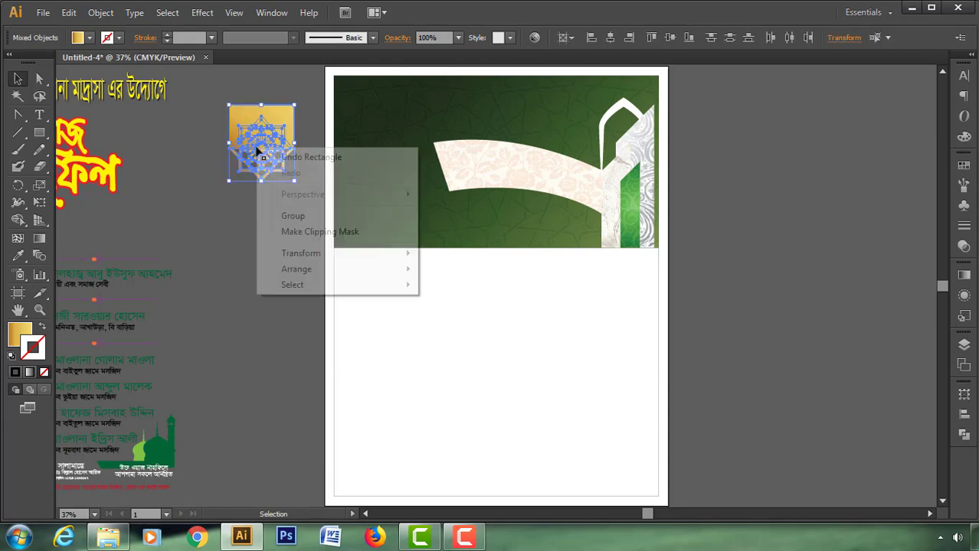
left_click(282, 232)
Move the clipped ornament onto the green banner, enlarge it, and settle it at the top-left corner.
left_click_drag(262, 140, 356, 153)
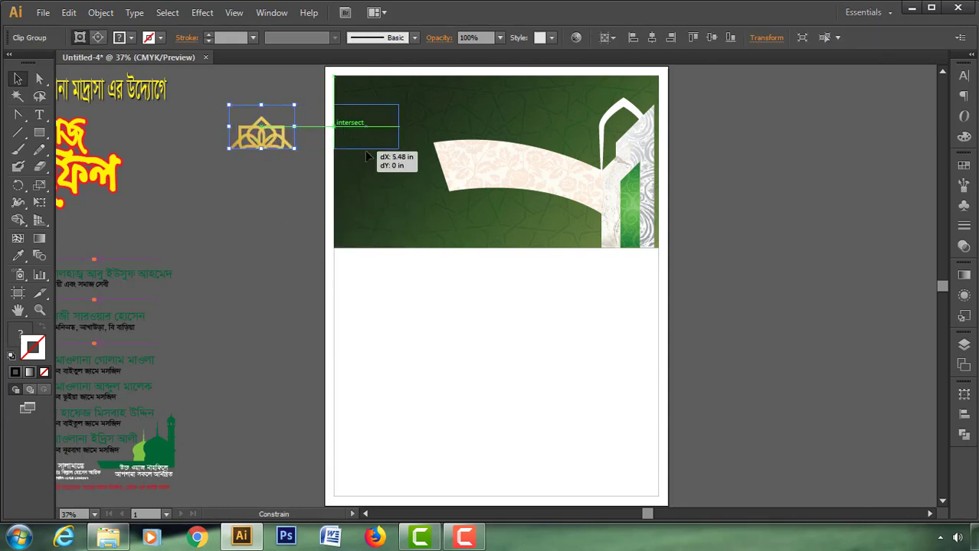
left_click_drag(356, 153, 364, 151)
left_click(282, 160)
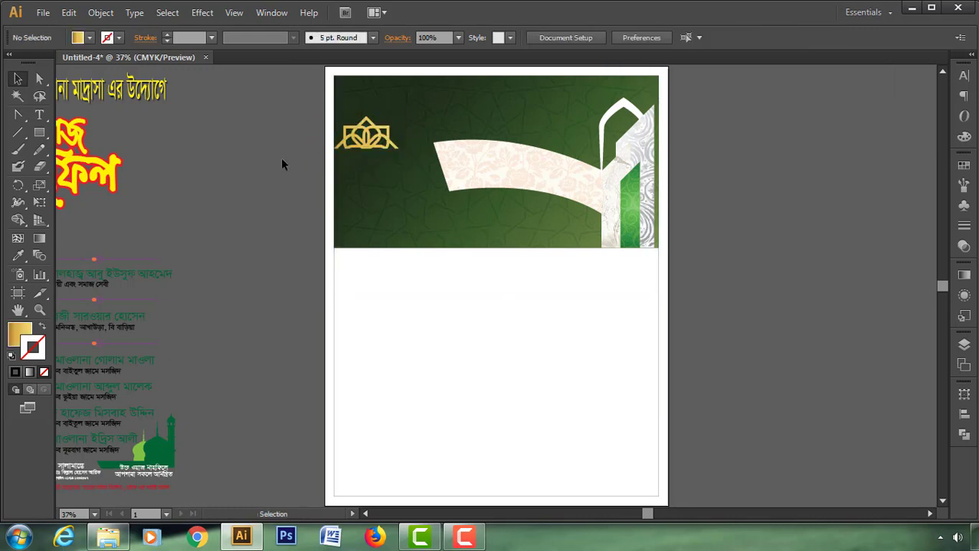
left_click(380, 139)
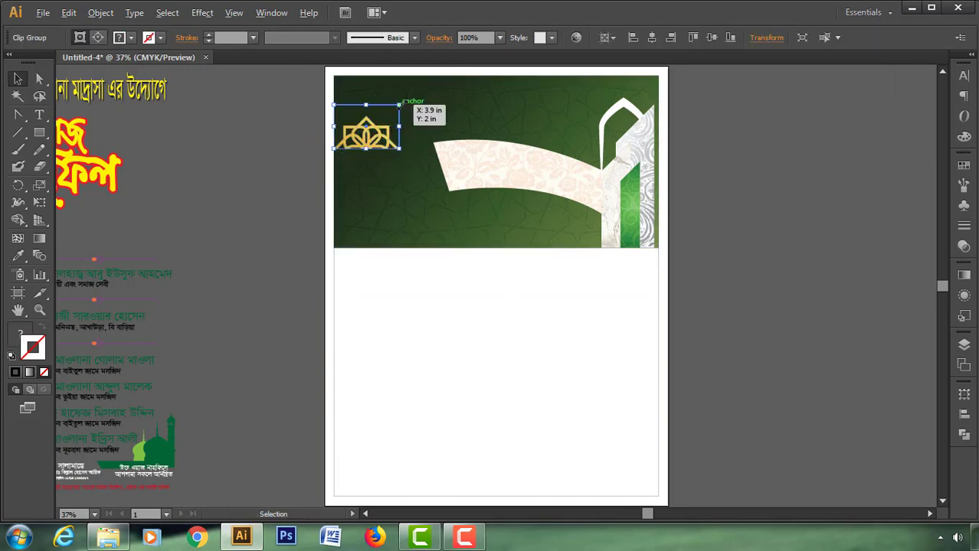
left_click_drag(399, 105, 425, 104)
left_click_drag(392, 145, 403, 132)
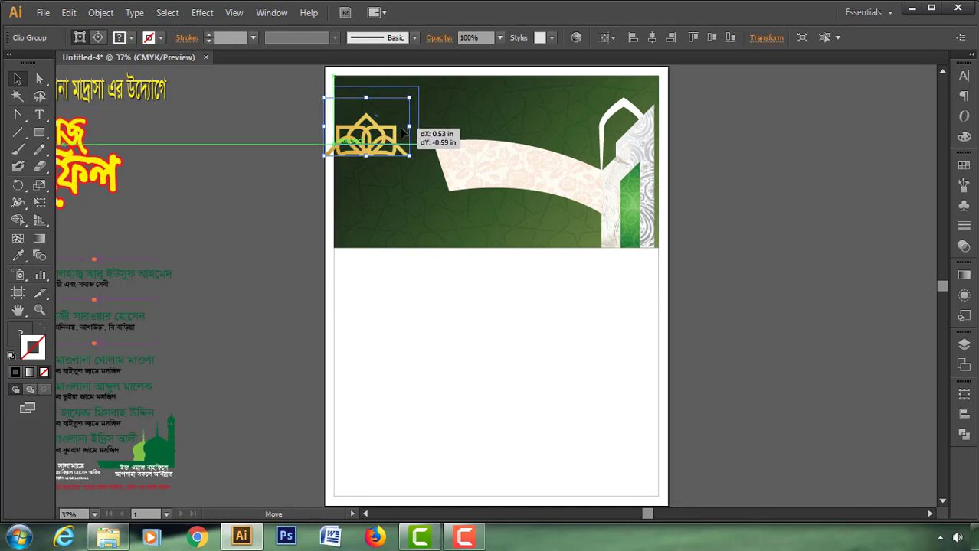
left_click_drag(403, 131, 412, 130)
left_click(265, 143)
Horizontally centre the header group (organiser line, date, venue, Waz Mahfil title) on the artboard.
left_click(170, 95)
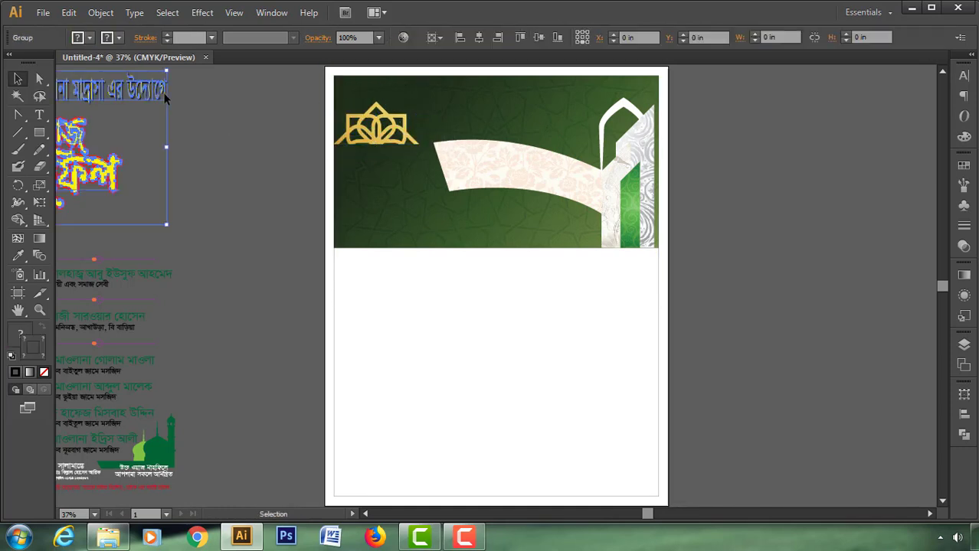
left_click(209, 195)
scroll(209, 196, "left", 5)
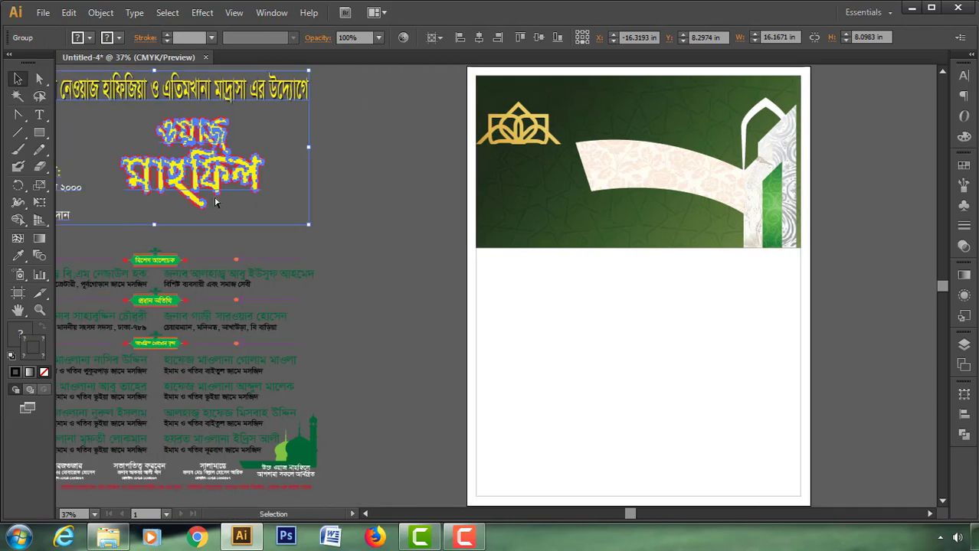
scroll(211, 202, "left", 3)
right_click(274, 173)
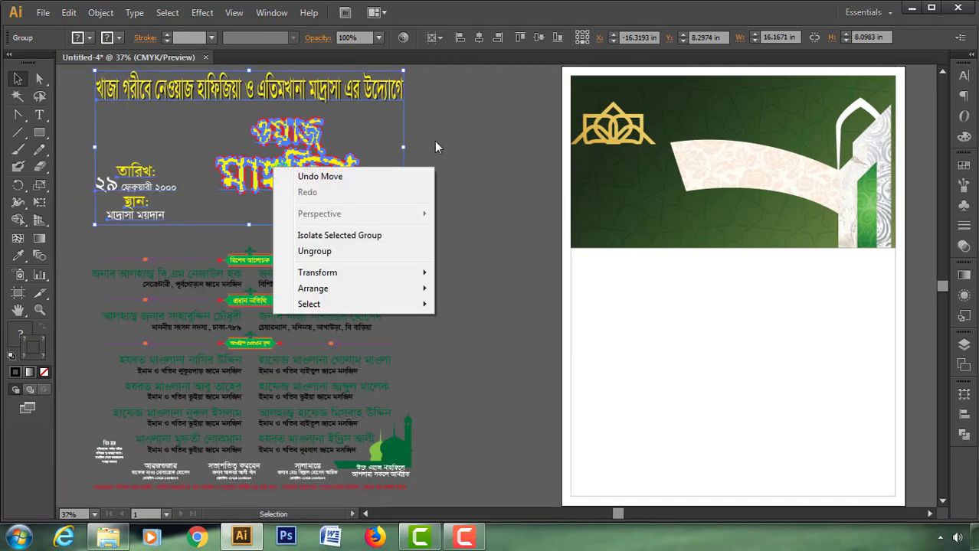
left_click(434, 146)
left_click(124, 216)
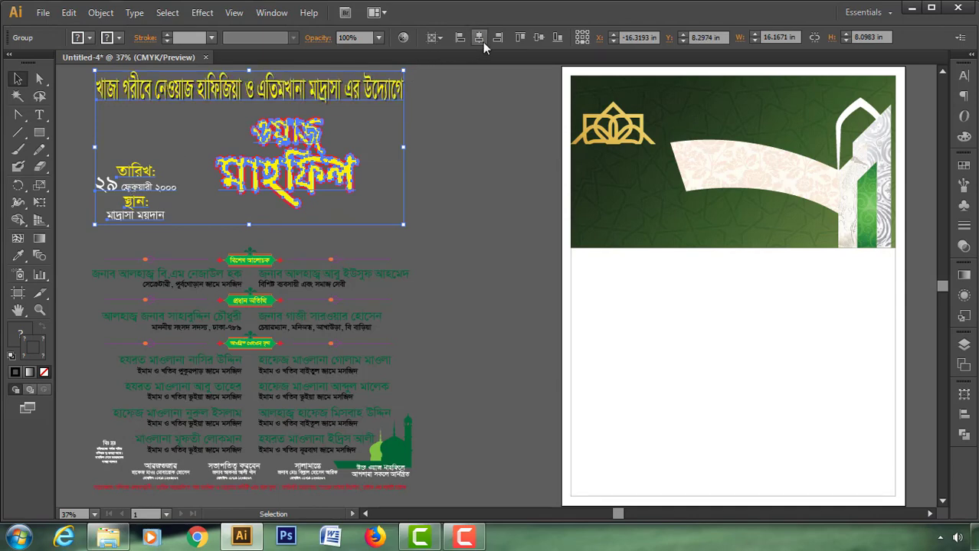
left_click(480, 39)
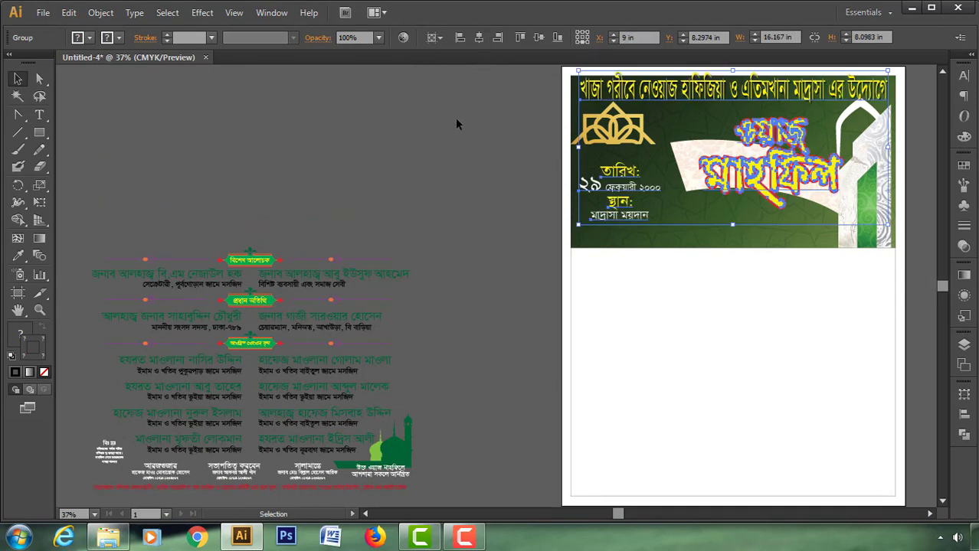
scroll(427, 184, "right", 3)
scroll(428, 194, "right", 4)
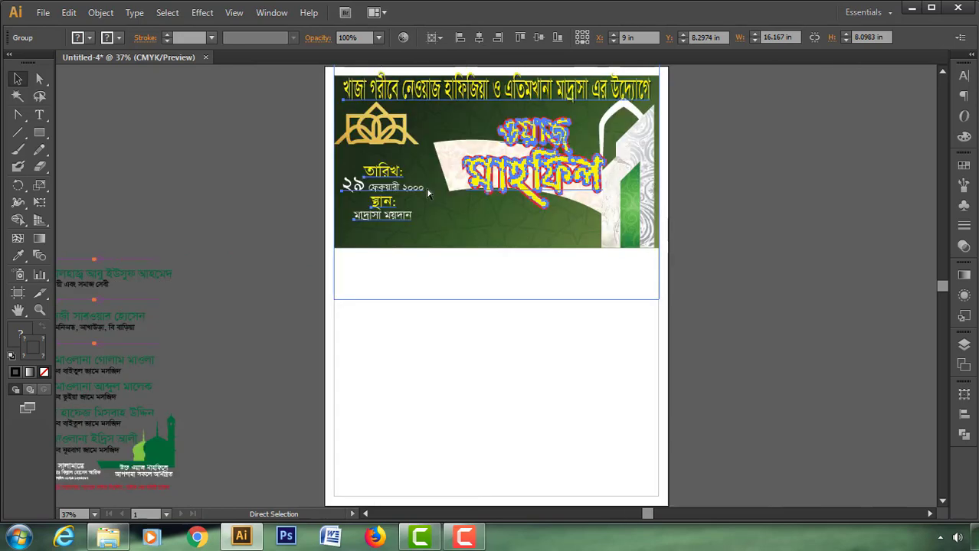
left_click(713, 162)
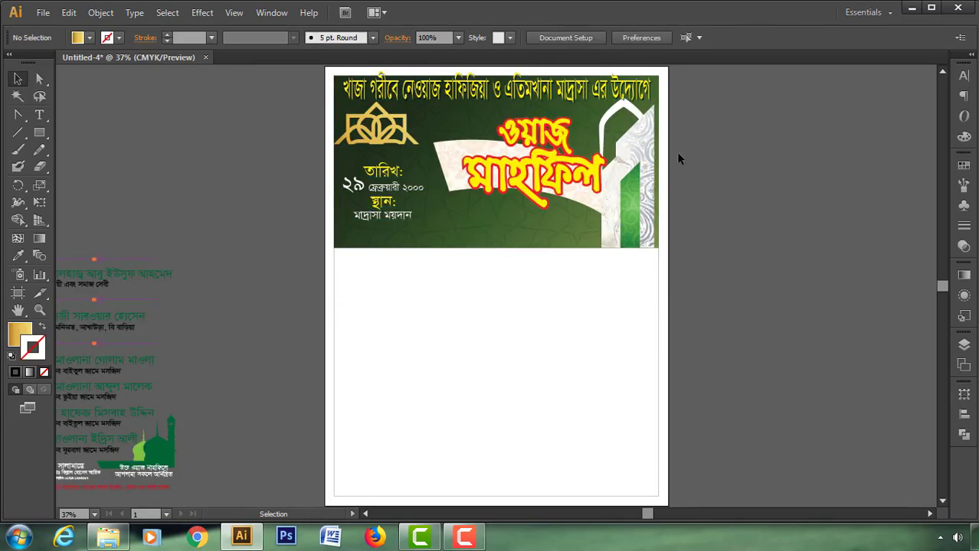
Undo a downward move of the whole arch, then nudge only the white arch outline slightly up.
left_click_drag(647, 122, 642, 117)
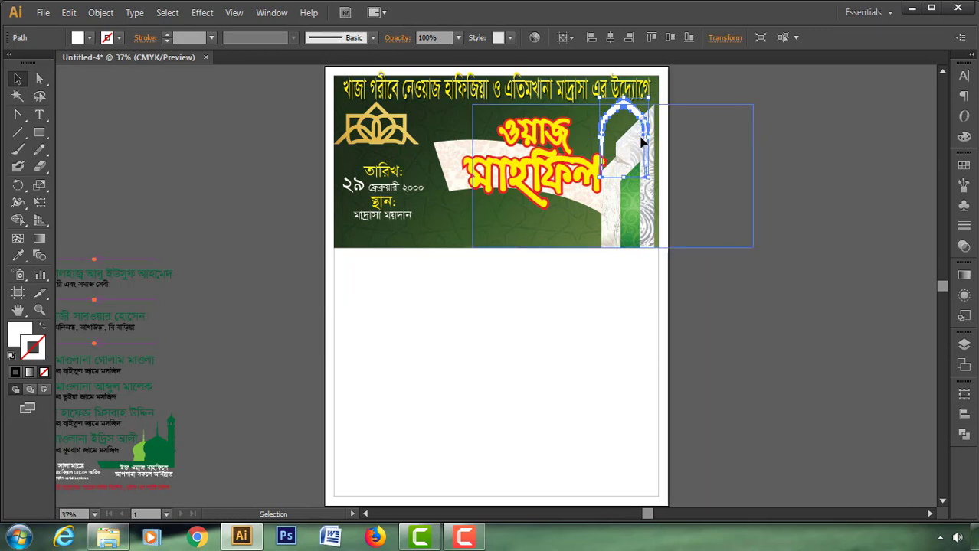
left_click(682, 147)
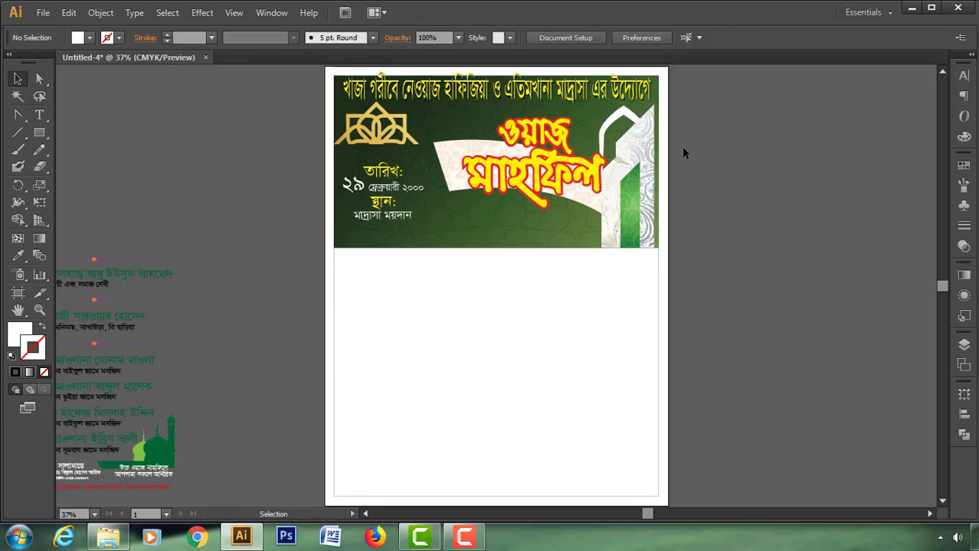
left_click(632, 143)
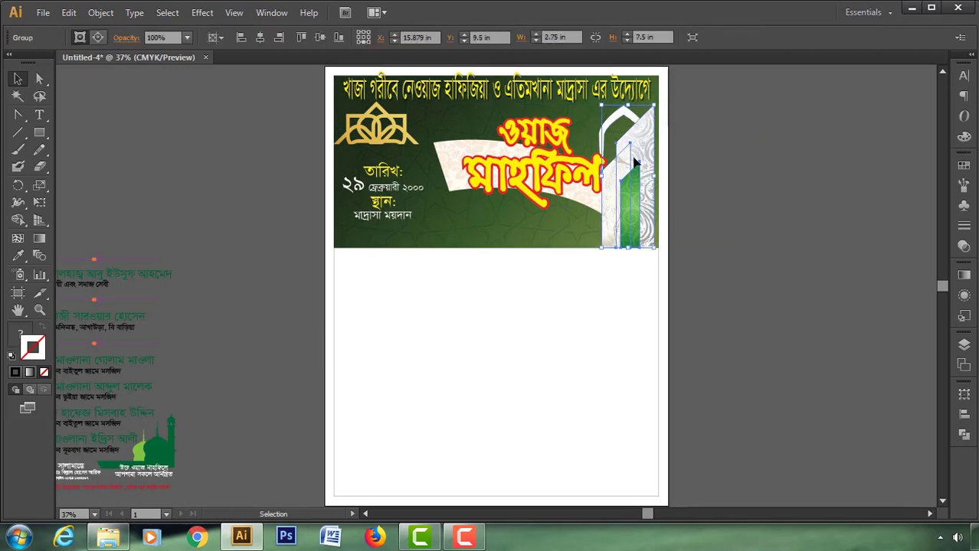
left_click_drag(638, 147, 635, 175)
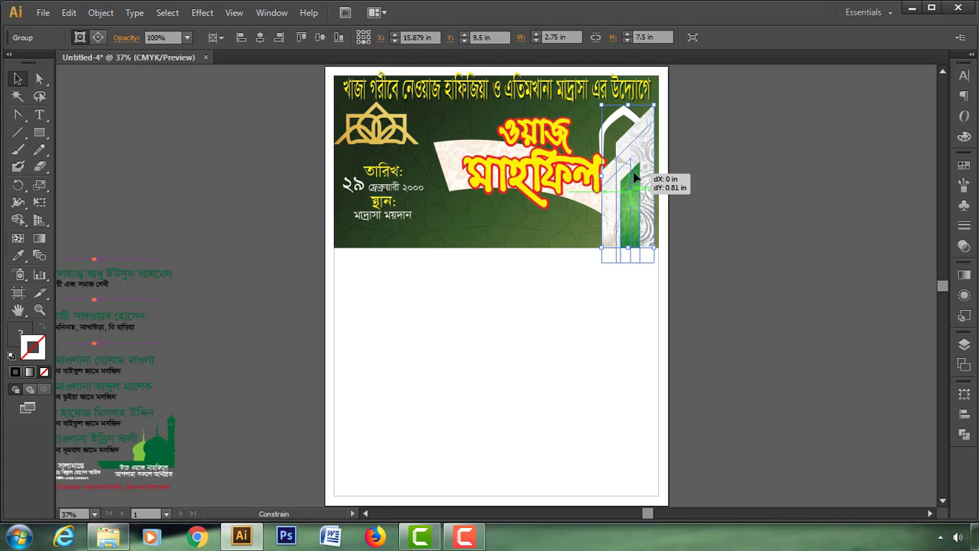
left_click_drag(635, 177, 634, 177)
left_click(697, 155)
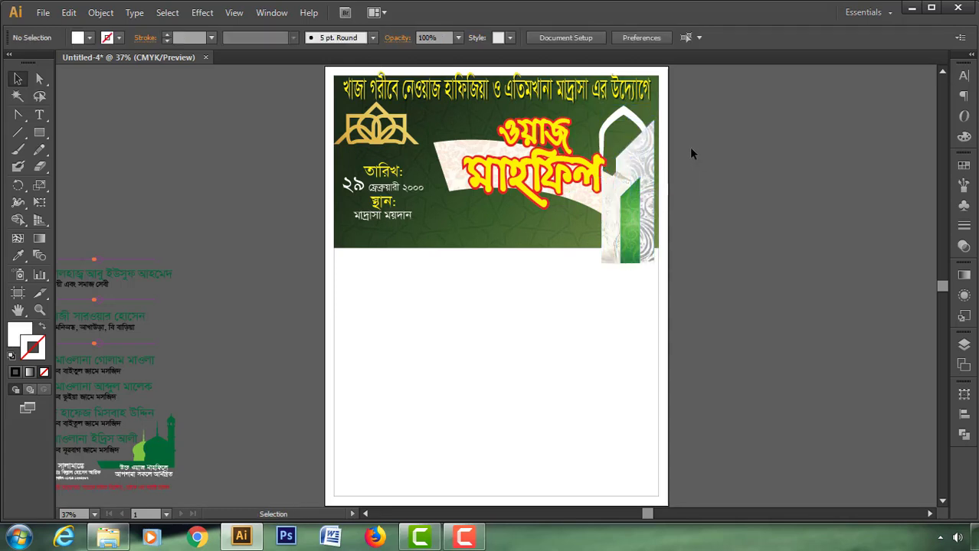
key("ctrl+z")
mouse_move(633, 117)
left_mouse_down()
mouse_move(647, 104)
mouse_move(628, 121)
left_mouse_up()
Ungroup the header text and shift the ওয়াজ মাহফিল title up and left.
left_click(685, 130)
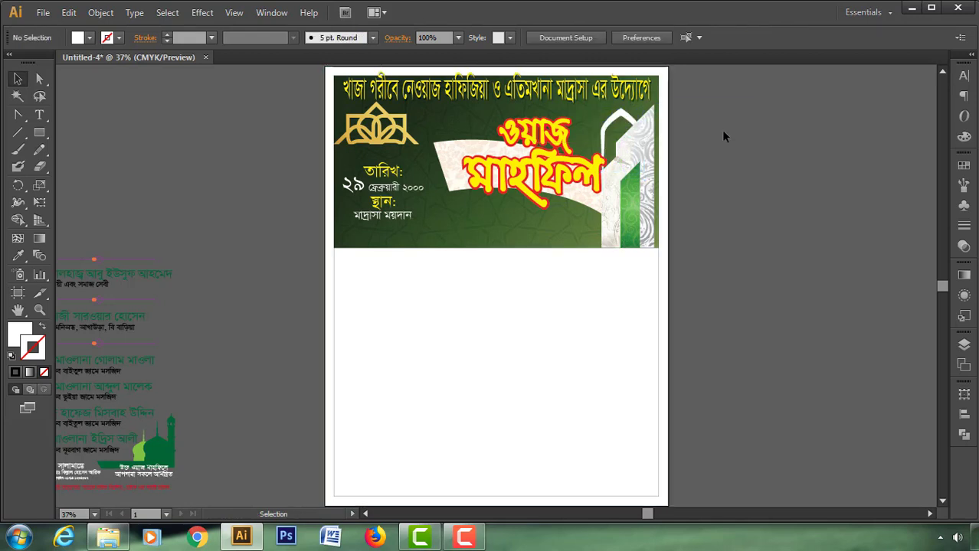
left_click(556, 94)
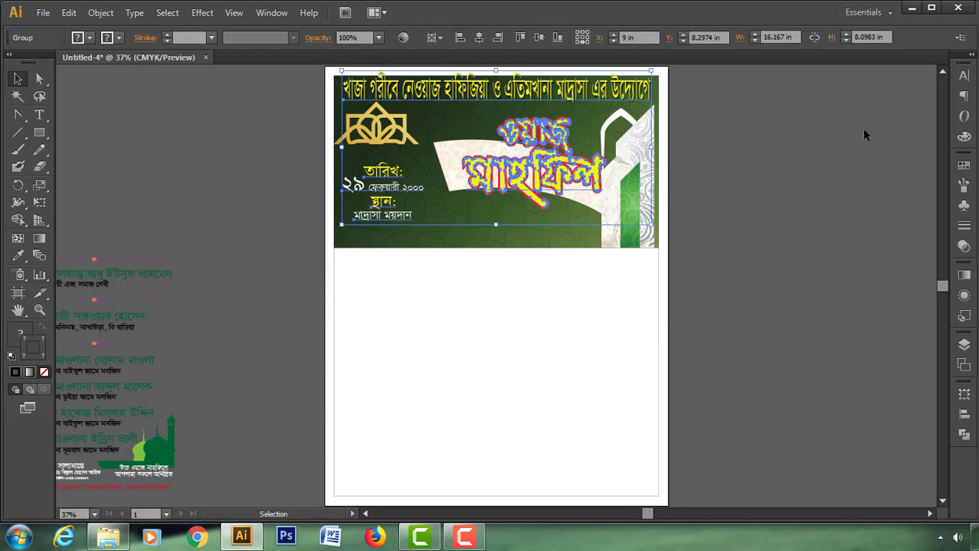
left_click(836, 145)
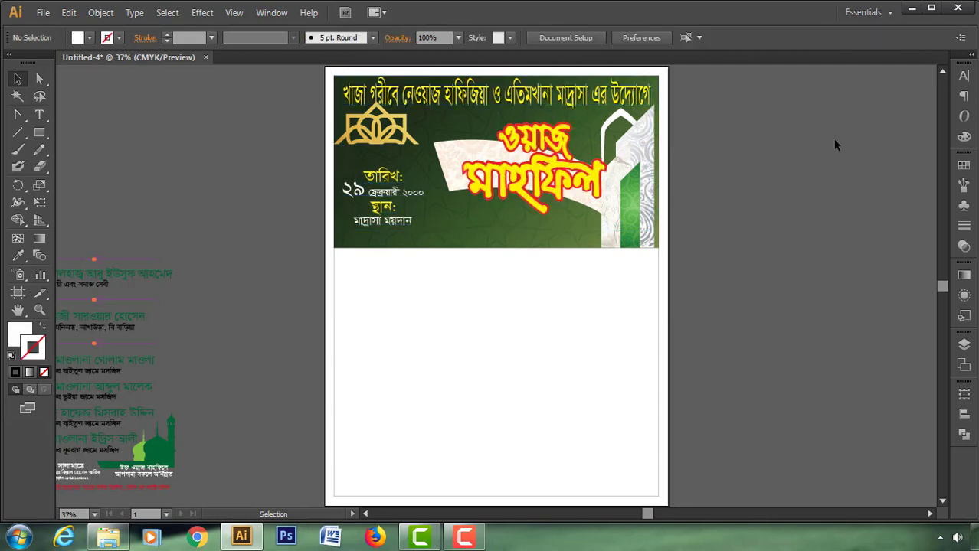
right_click(522, 146)
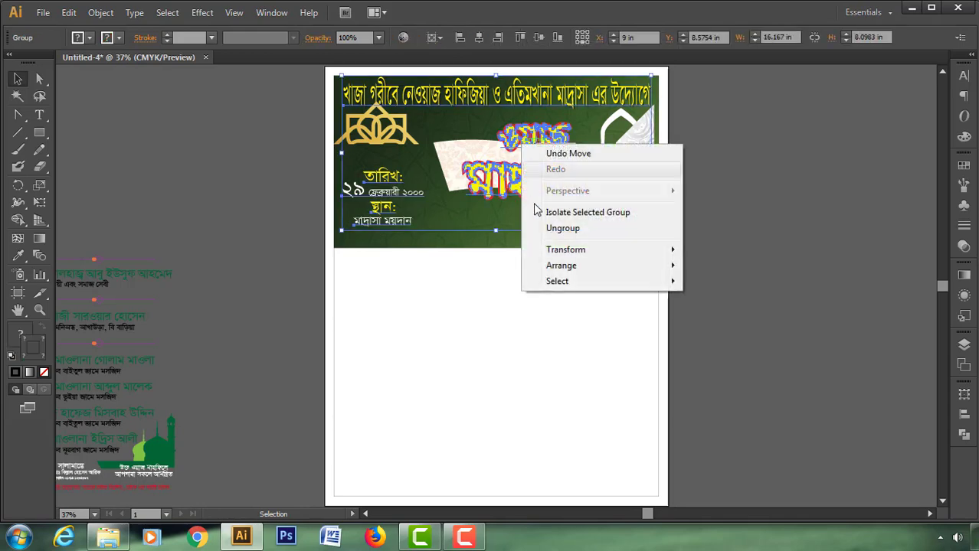
left_click(559, 228)
left_click(711, 226)
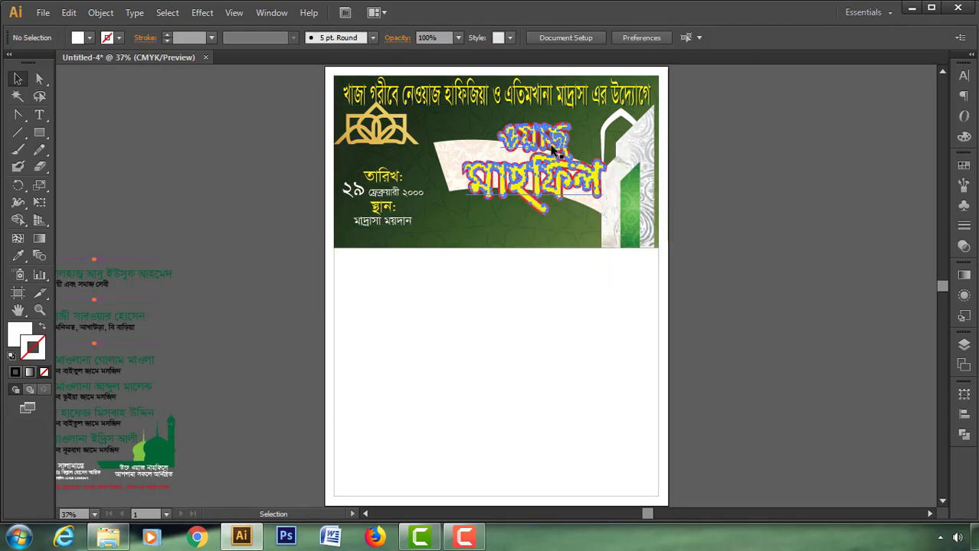
left_click_drag(553, 149, 540, 143)
left_click(686, 207)
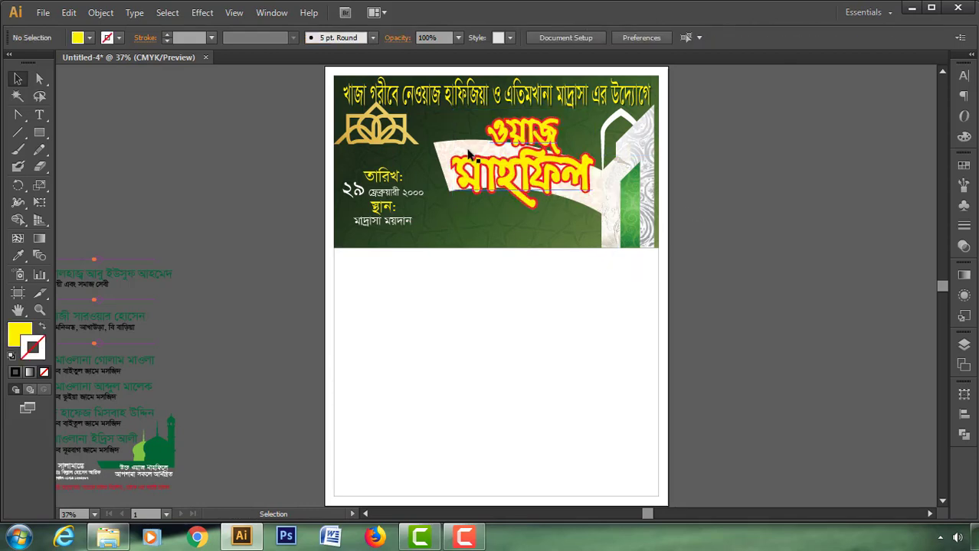
Lower the title with its white ribbon, enlarge the title group, and shift the mosque logo.
left_click(468, 153)
left_click(440, 148, "shift")
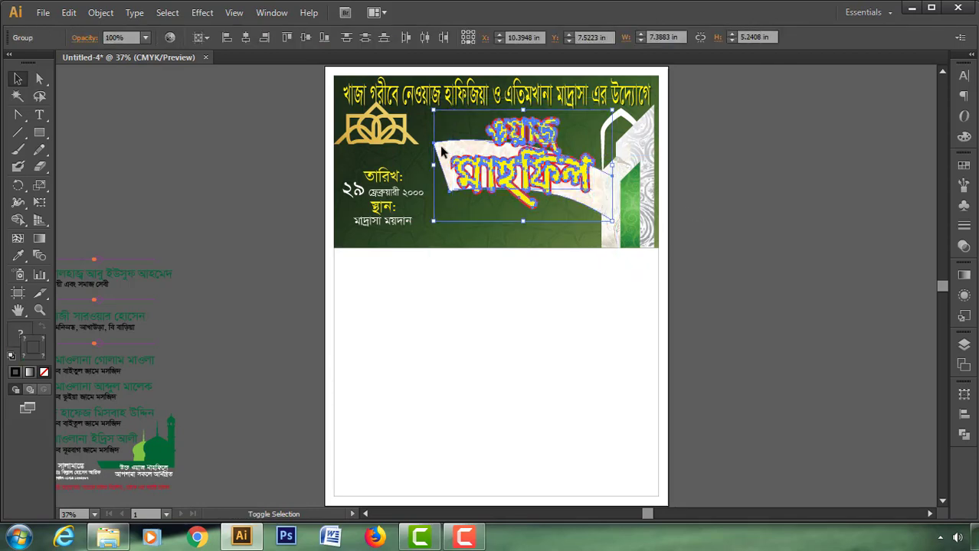
left_click_drag(526, 140, 526, 153)
left_click(697, 170)
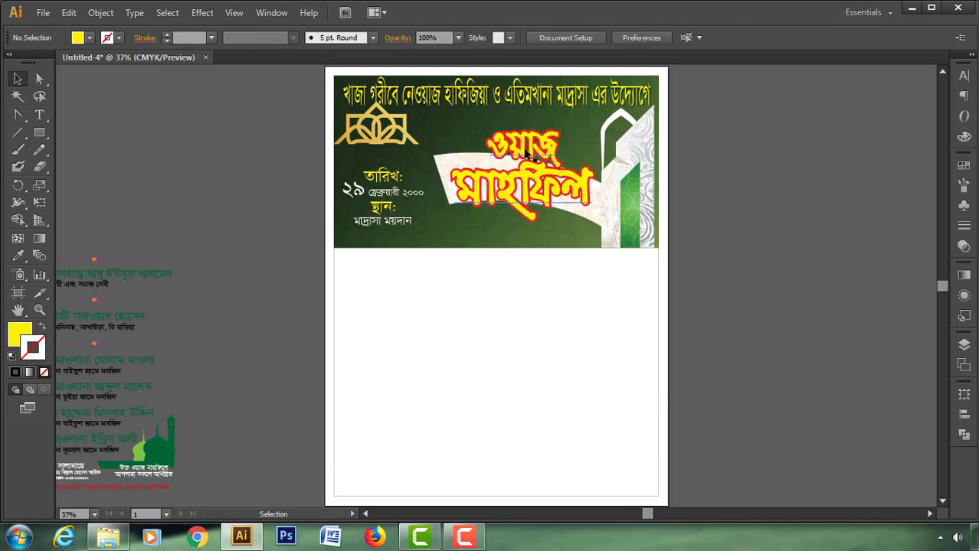
left_click(524, 148)
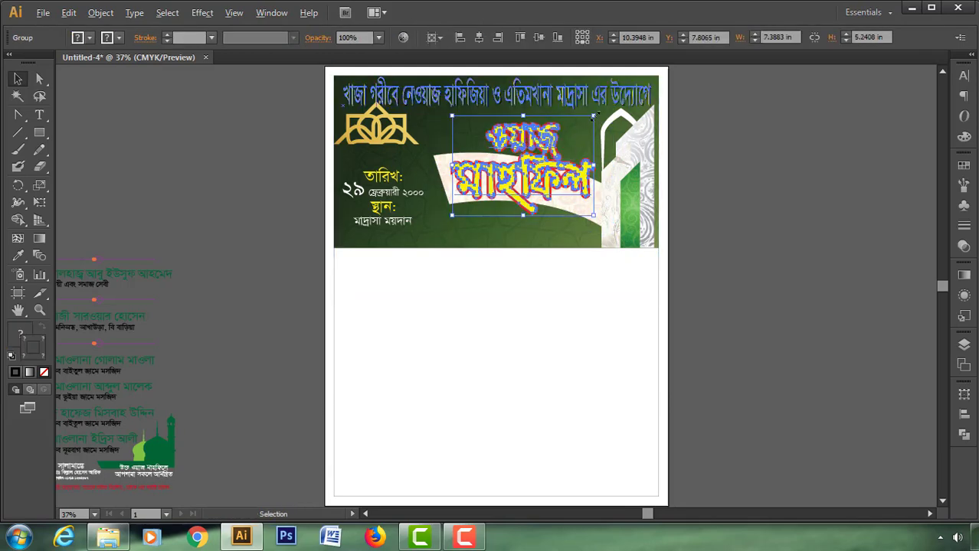
left_click_drag(594, 115, 609, 141)
left_click(718, 193)
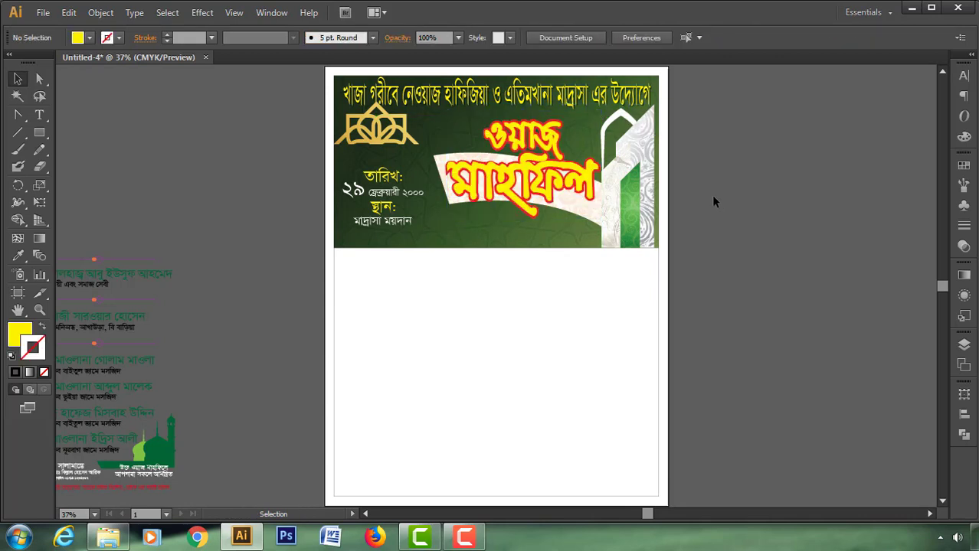
left_click_drag(376, 131, 379, 157)
Horizontally centre the mosque logo over the date and venue text, aligning to selection.
left_click(376, 180, "shift")
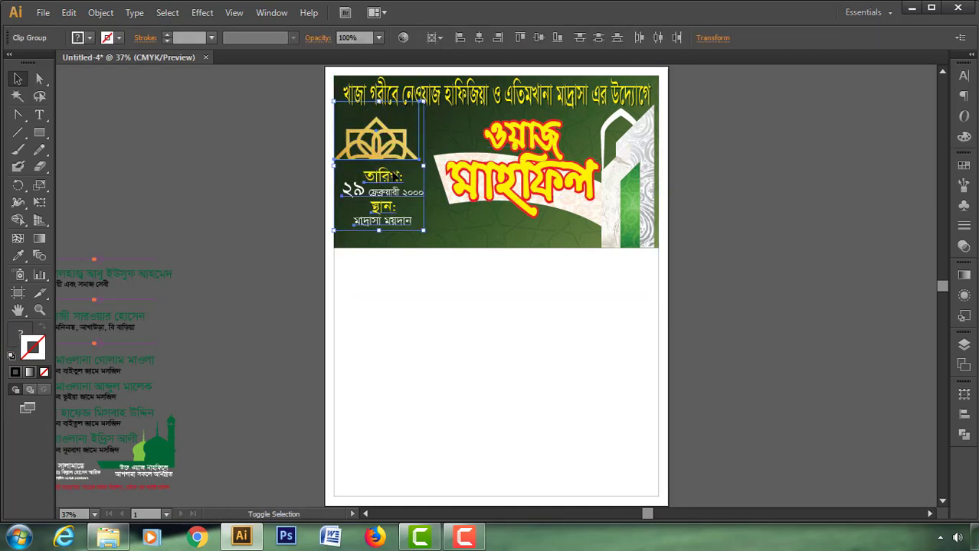
left_click(964, 413)
left_click(935, 498)
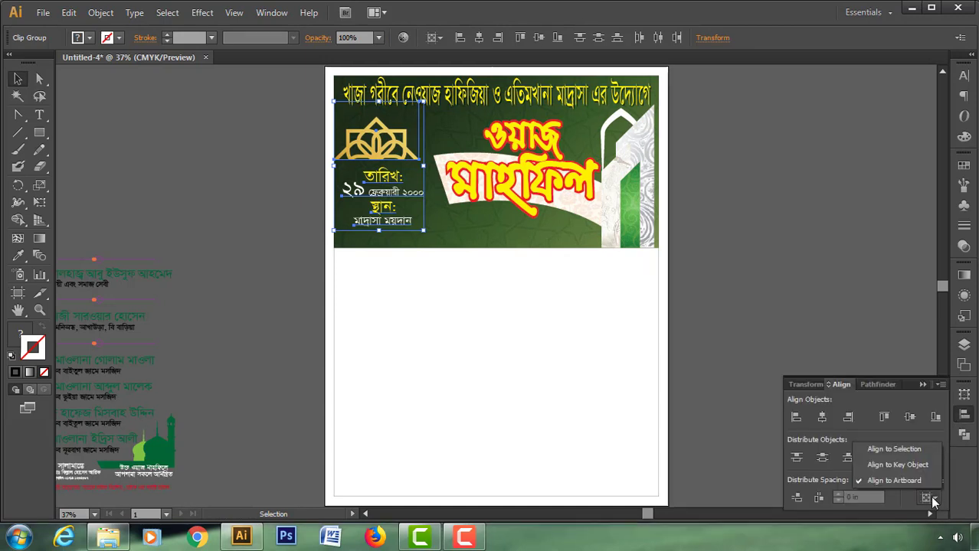
left_click(880, 451)
left_click(818, 416)
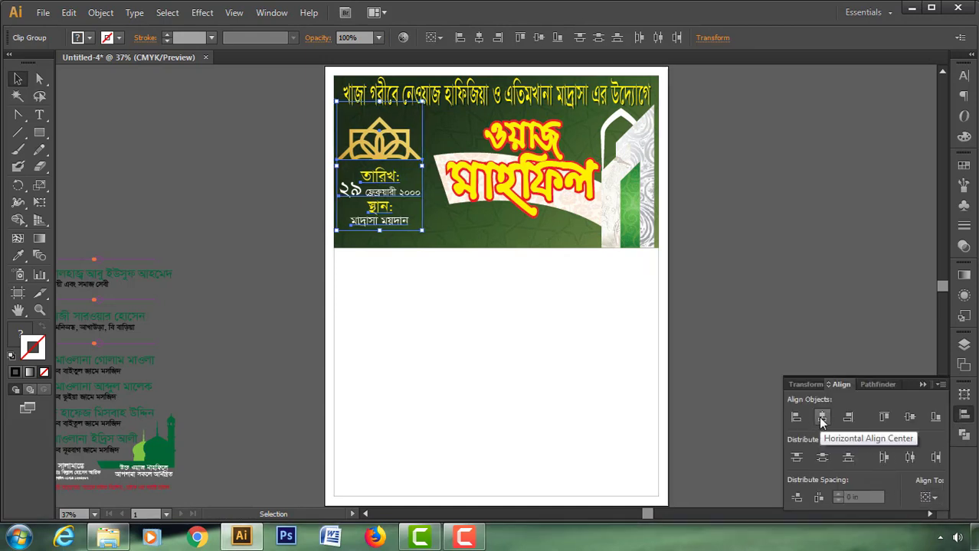
left_click(922, 385)
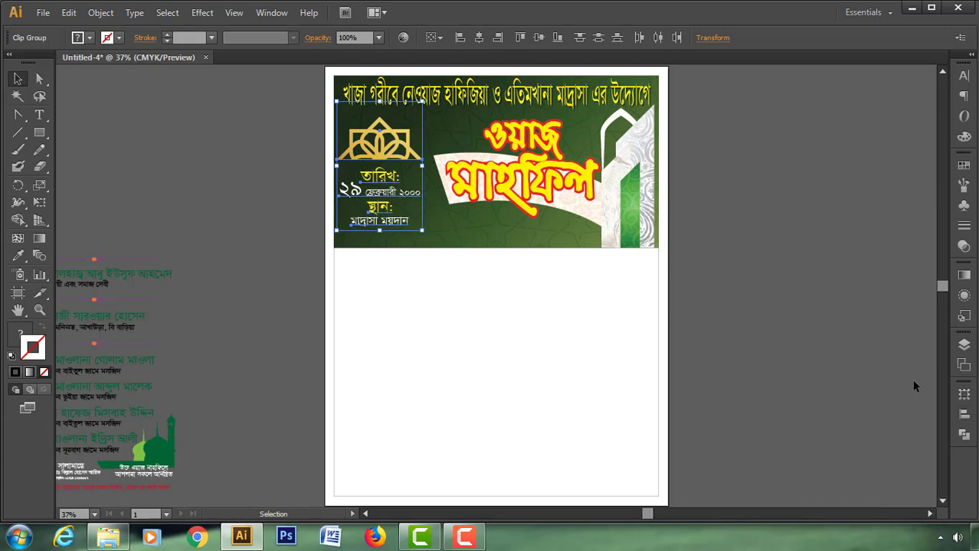
left_click(835, 345)
left_click_drag(424, 187, 379, 153)
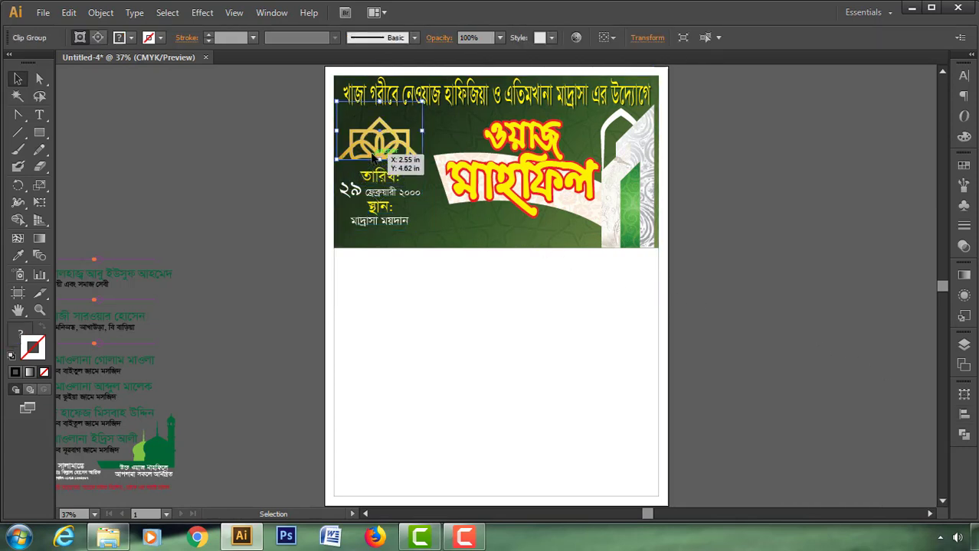
left_click(732, 261)
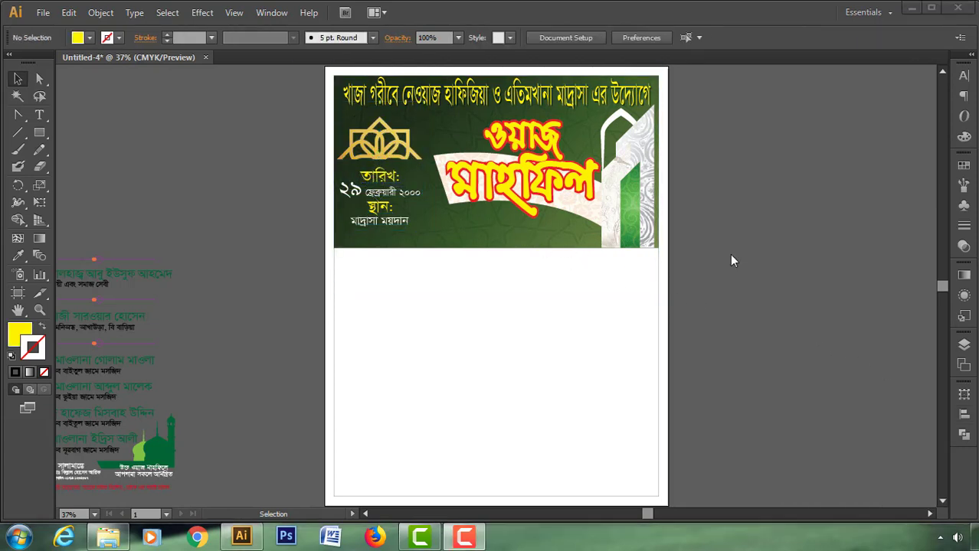
Draw a horizontal line with a black 1 pt stroke and move it right of the poster.
left_click(19, 135)
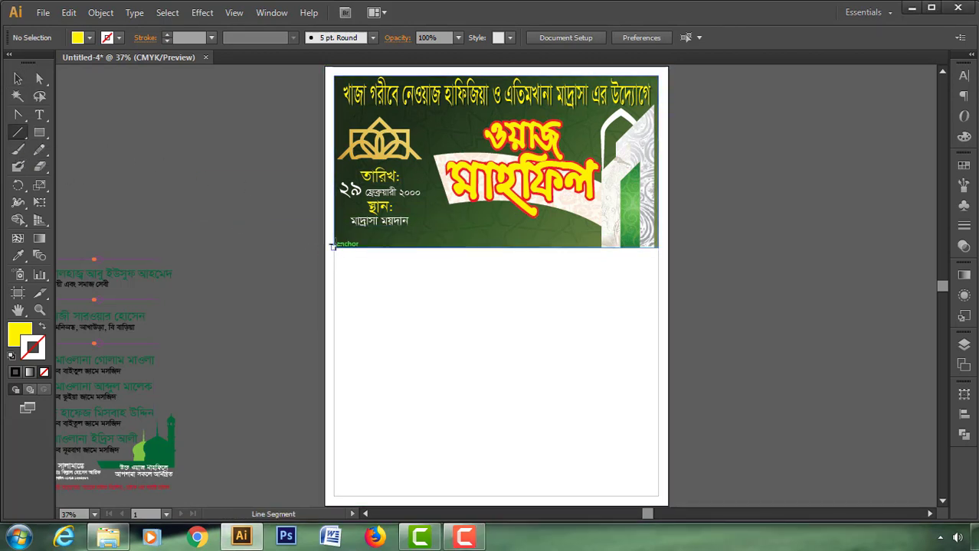
left_click_drag(330, 262, 658, 262)
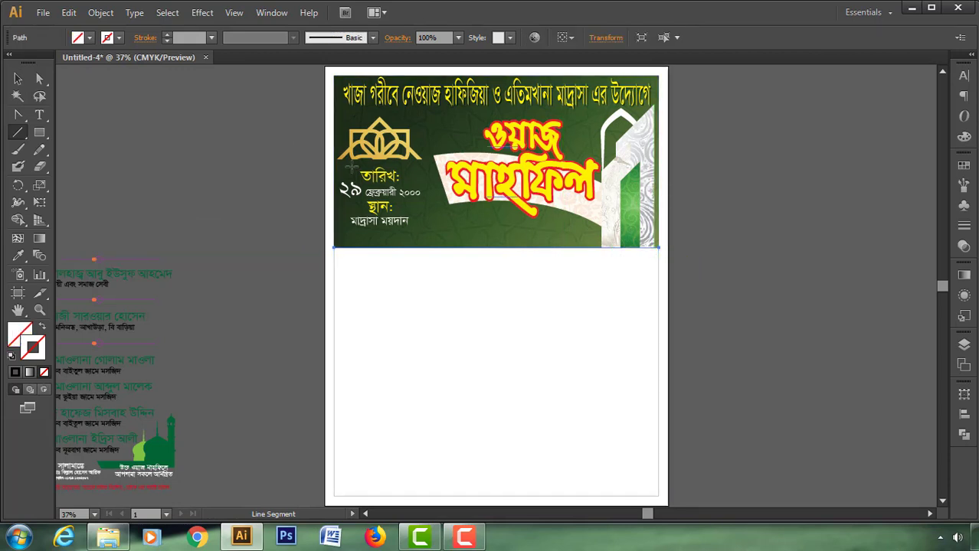
left_click(166, 35)
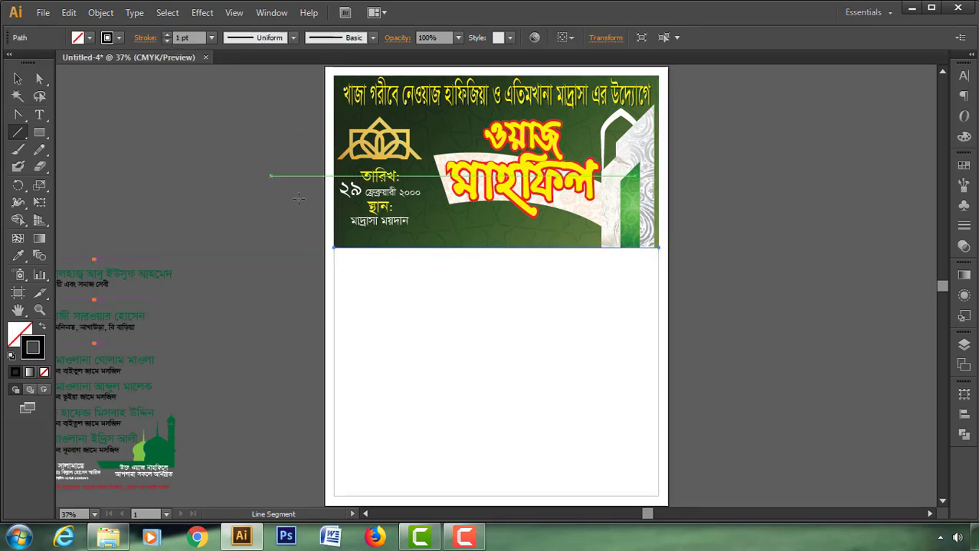
left_click(18, 79)
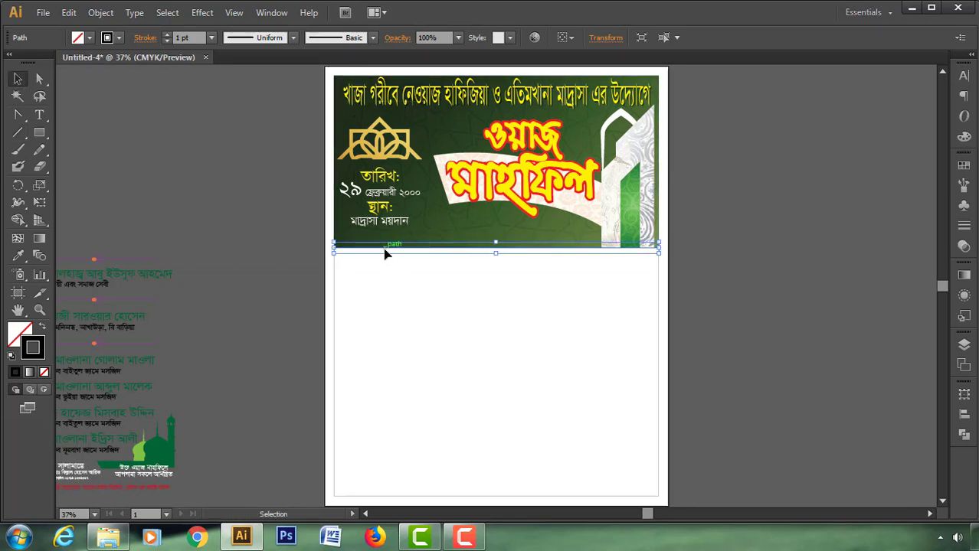
left_click_drag(385, 252, 751, 261)
Zoom in closely on the line and bring up the Brushes panel.
left_click_drag(652, 513, 684, 512)
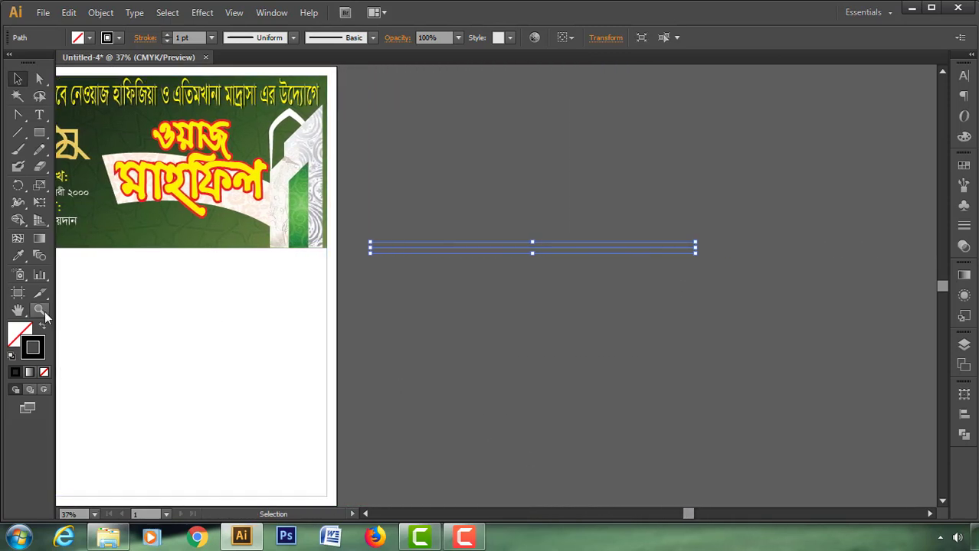
left_click(40, 310)
left_click_drag(351, 192, 714, 308)
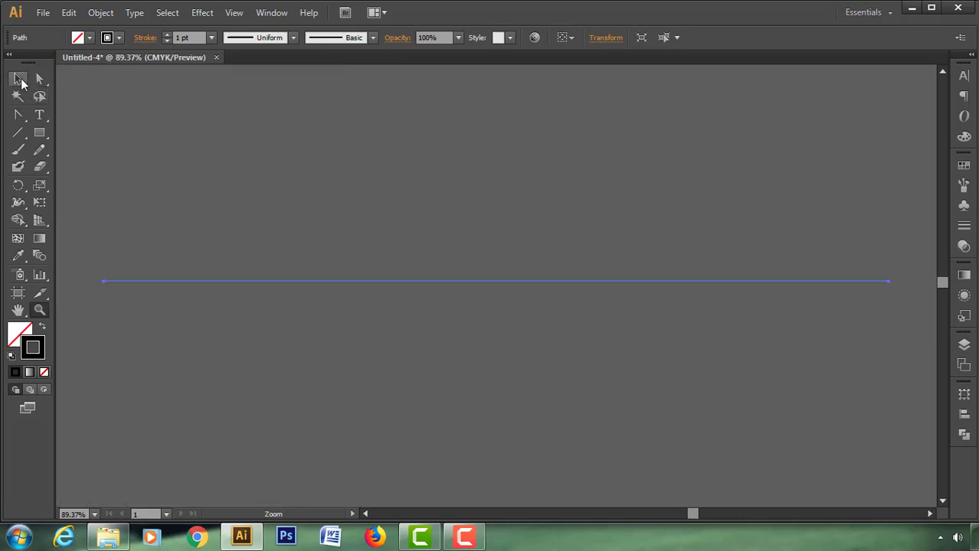
left_click(17, 78)
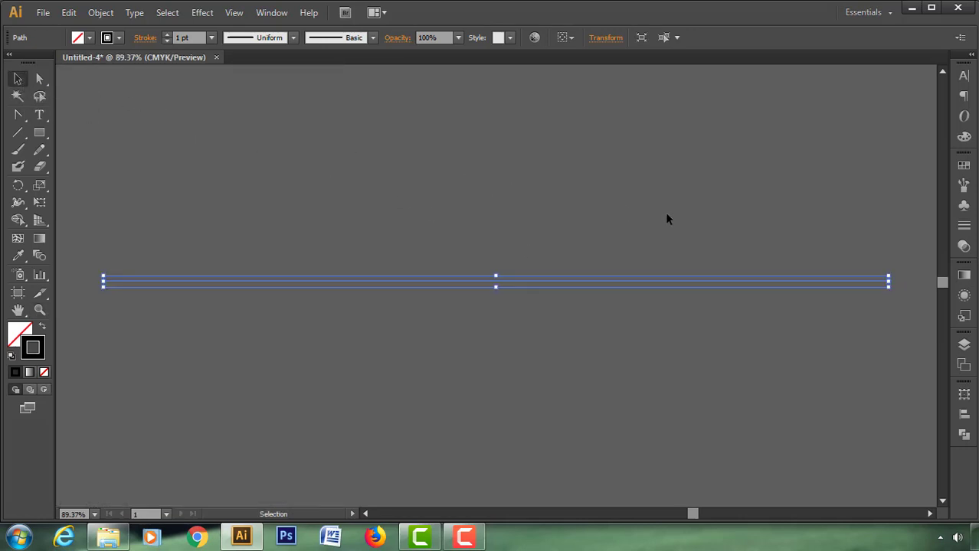
left_click(964, 185)
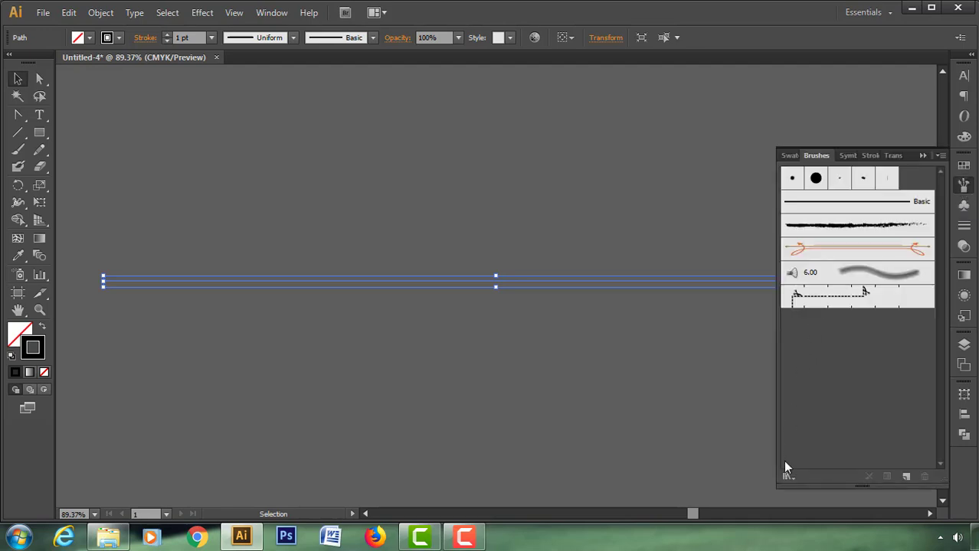
Load the Borders_Decorative brush library and enlarge its panel beside the Brushes list.
left_click(788, 476)
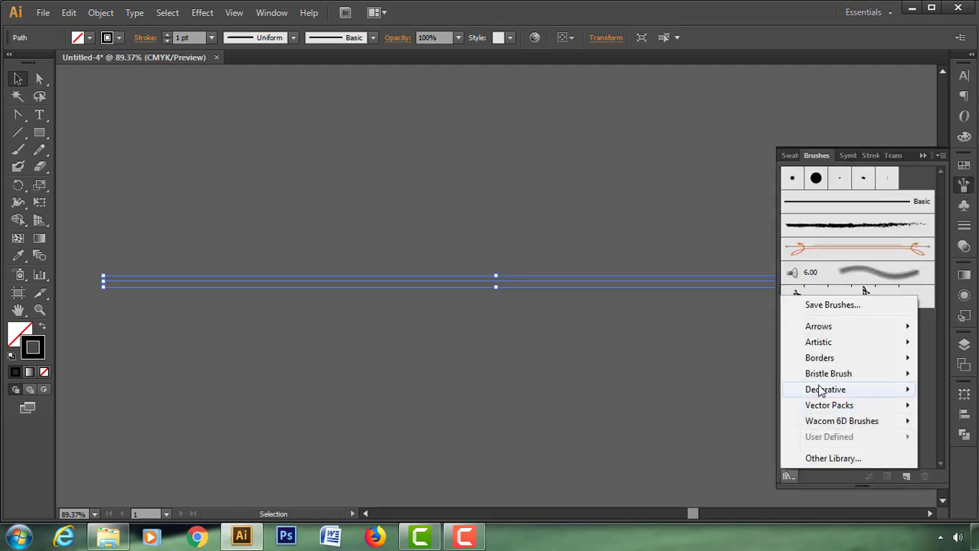
mouse_move(820, 357)
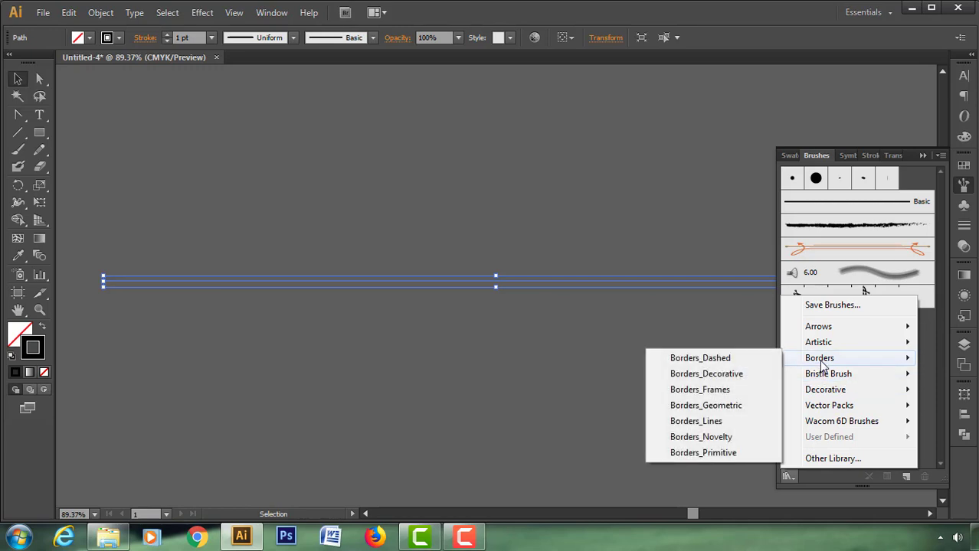
left_click(734, 378)
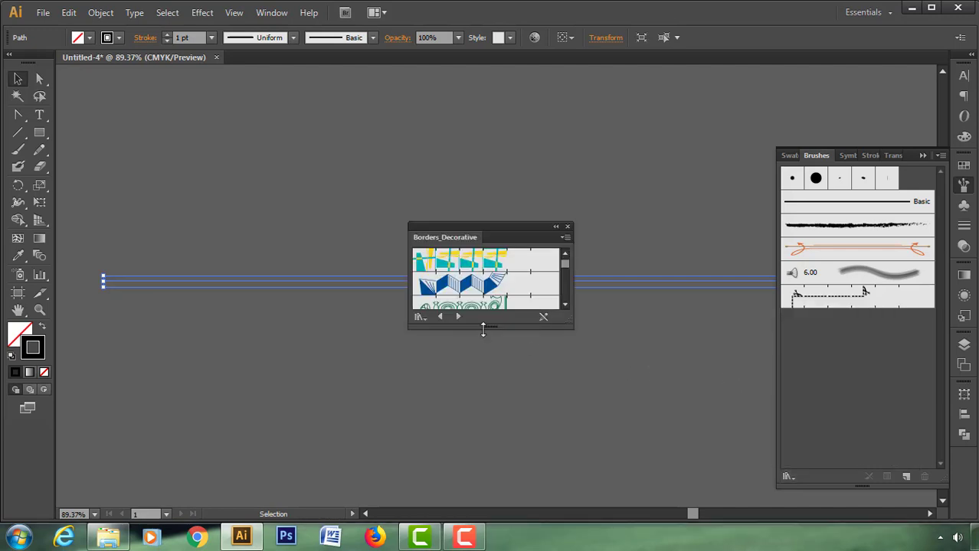
left_click_drag(484, 329, 476, 484)
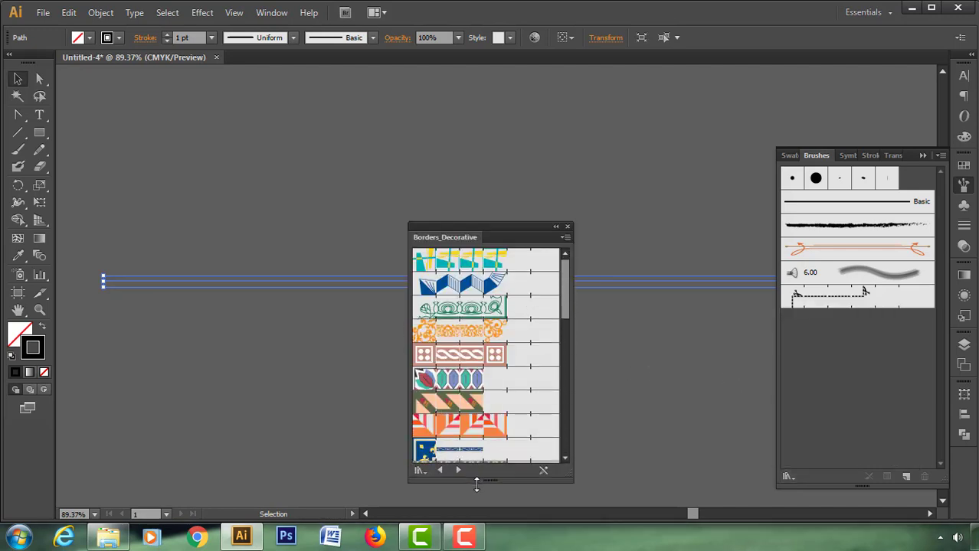
left_click_drag(526, 237, 705, 130)
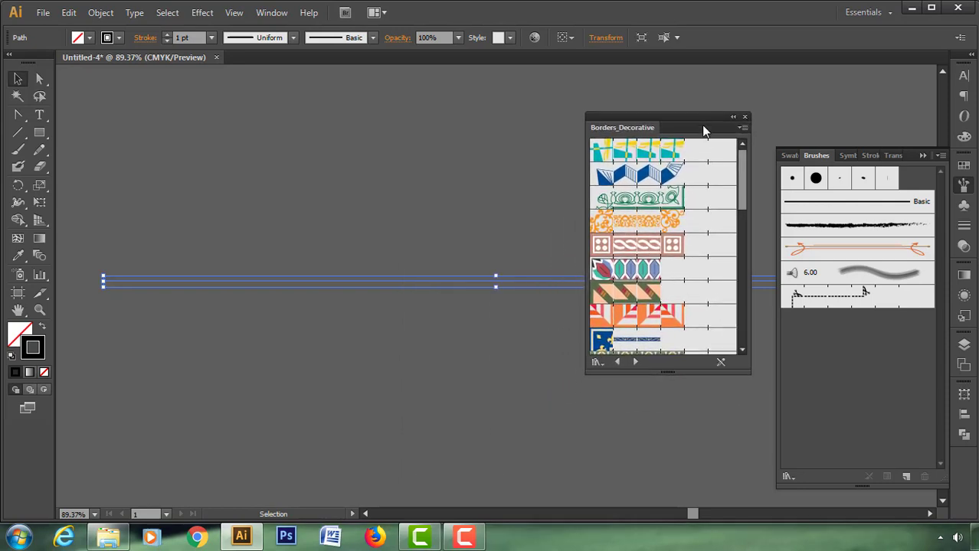
left_click_drag(661, 373, 652, 467)
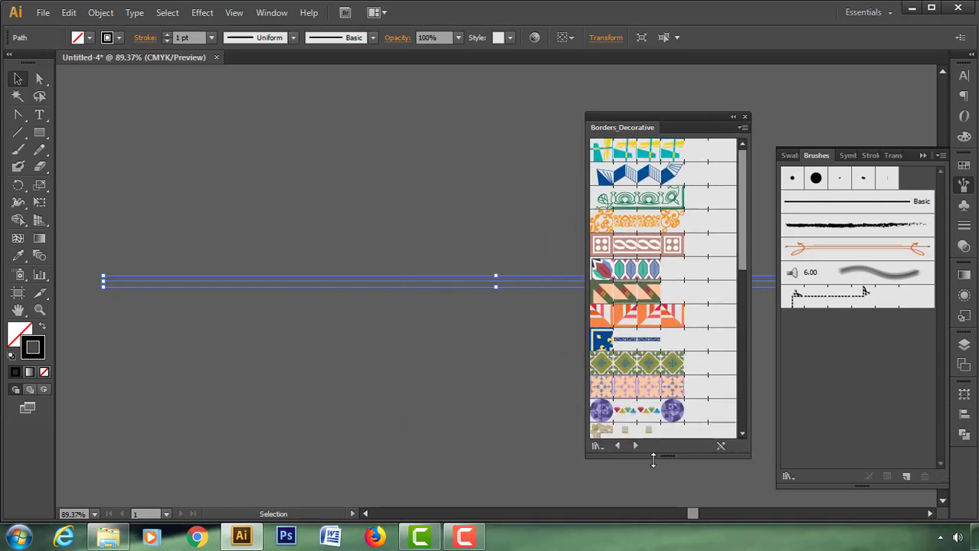
scroll(657, 414, "down", 2)
scroll(657, 415, "down", 2)
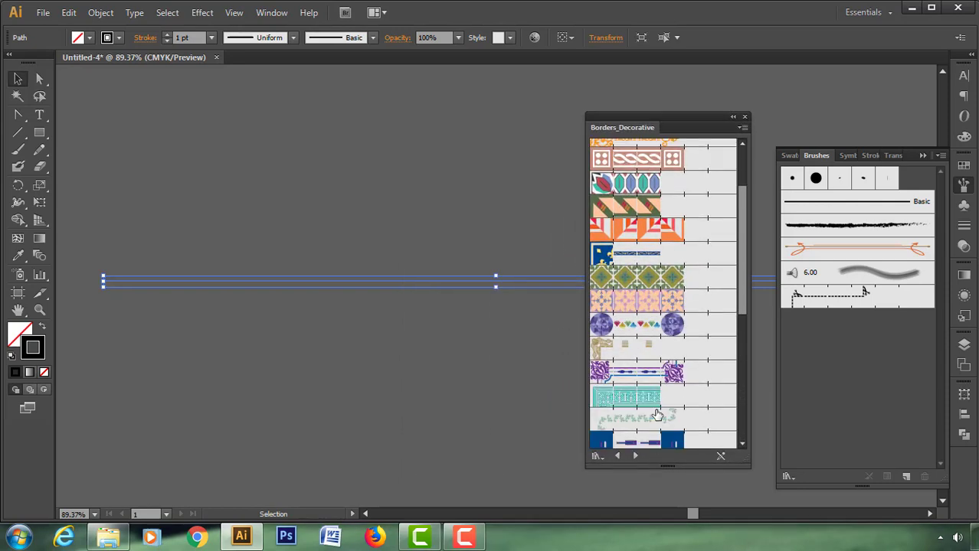
scroll(657, 414, "down", 2)
scroll(657, 414, "down", 2)
scroll(657, 415, "down", 2)
scroll(656, 417, "down", 2)
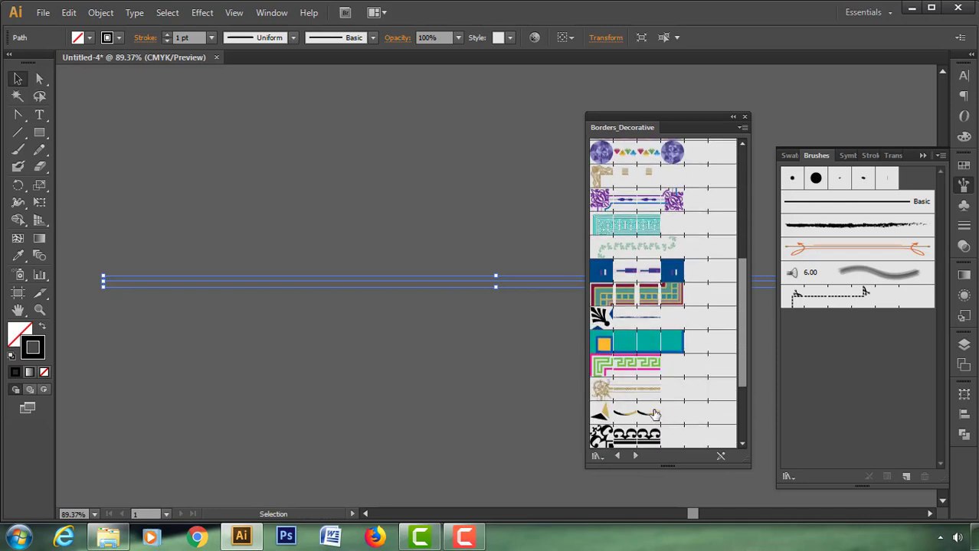
Apply an ornate decorative border brush to the line at 4 pt stroke weight.
left_click(645, 391)
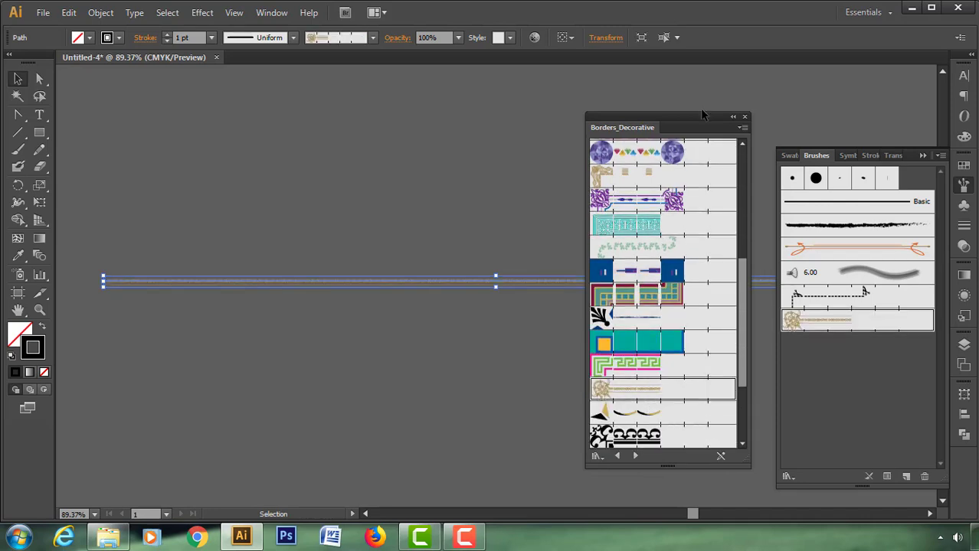
left_click(731, 120)
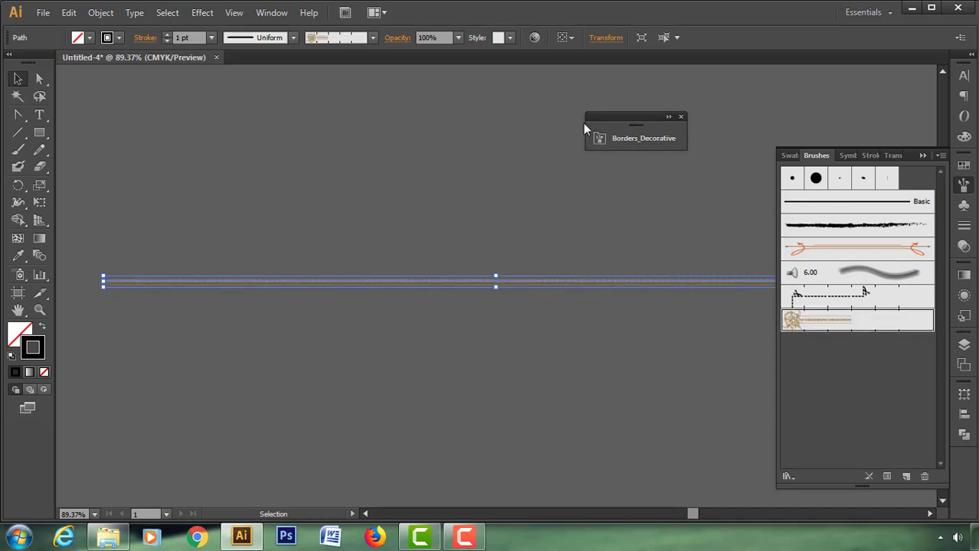
left_click(166, 35)
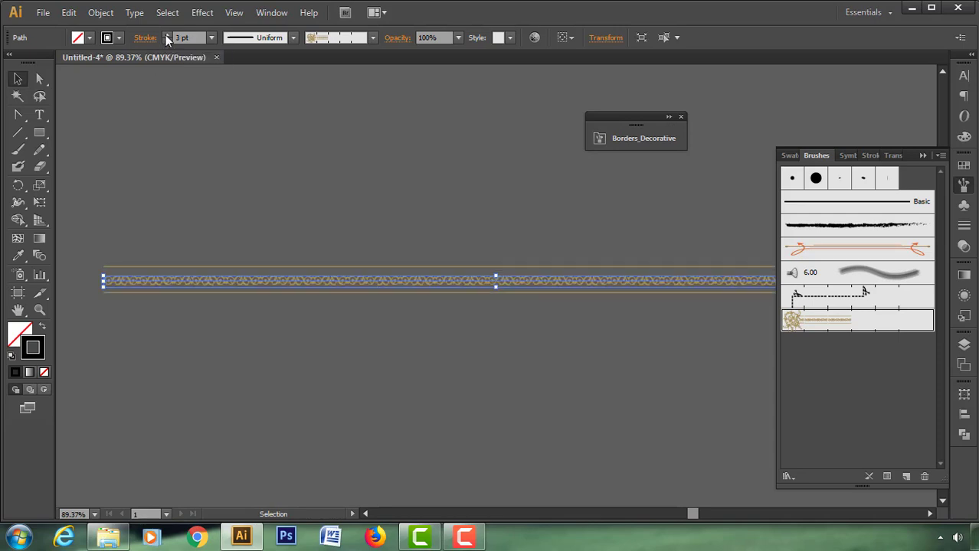
left_click(166, 35)
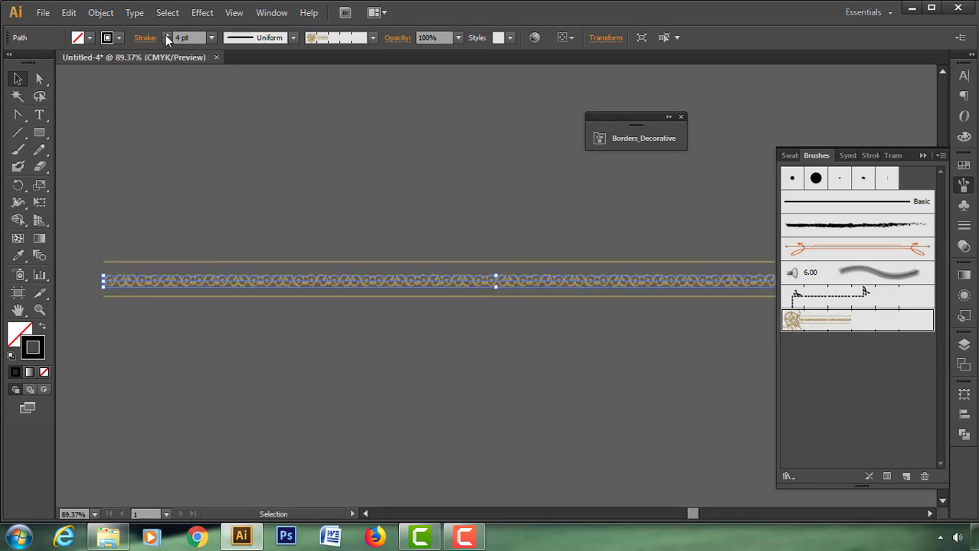
Expand the border's appearance into artwork and ungroup it twice.
right_click(233, 267)
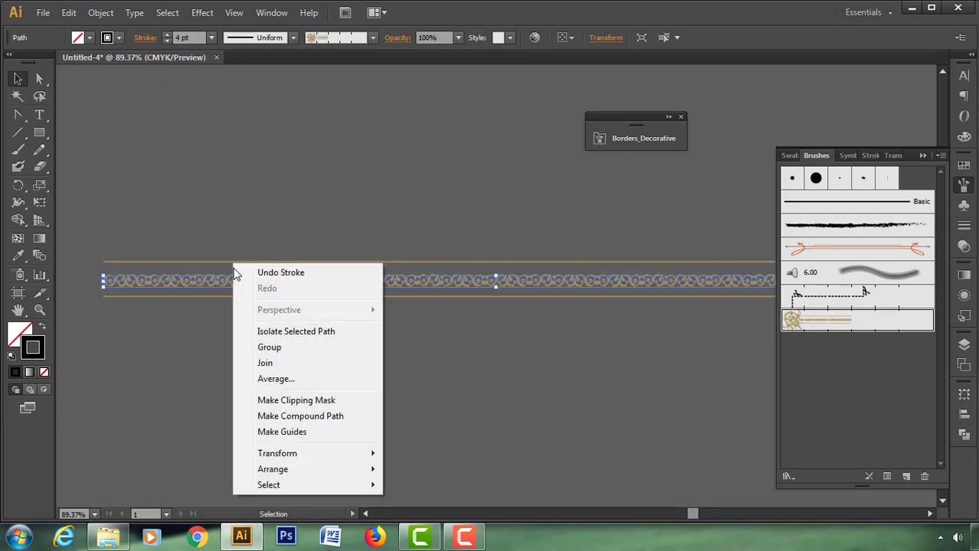
left_click(164, 289)
left_click(163, 280)
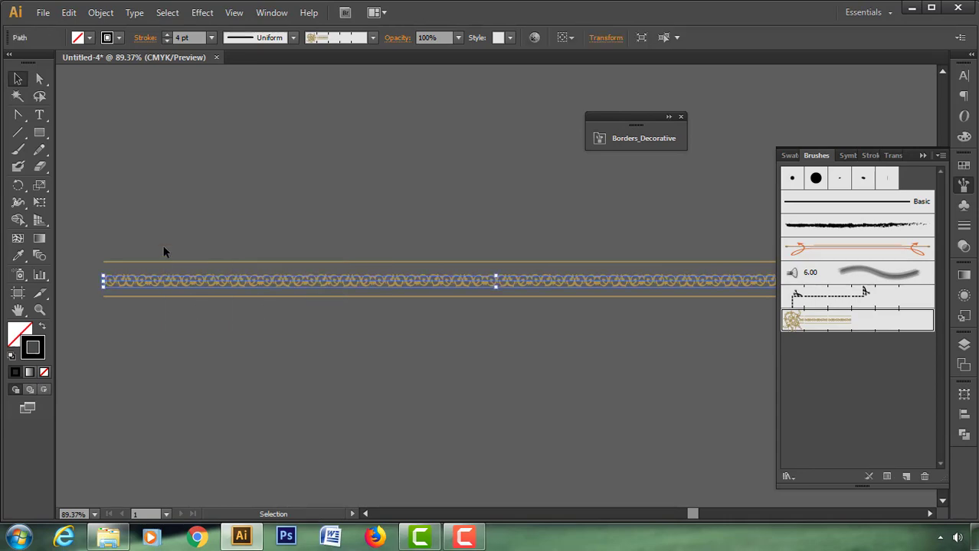
left_click(101, 12)
left_click(130, 183)
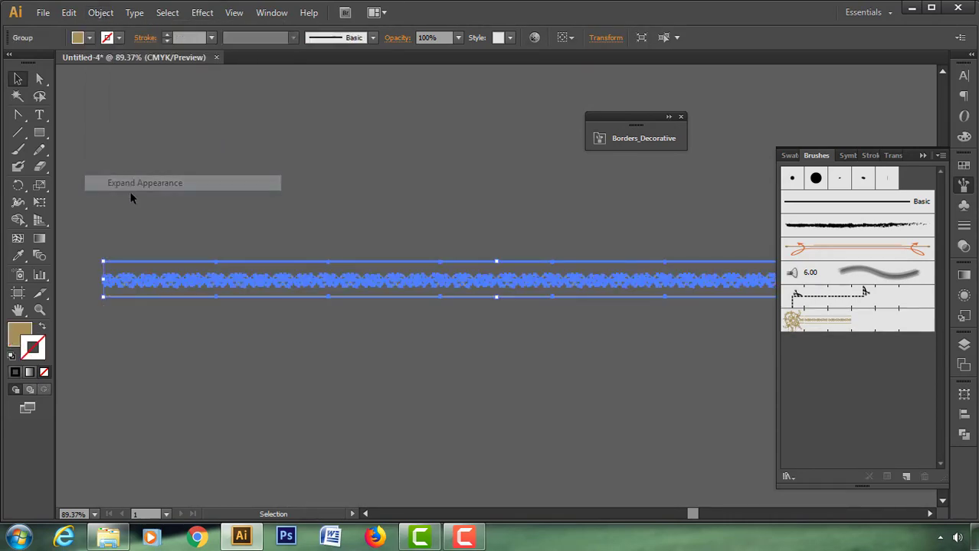
left_click(921, 156)
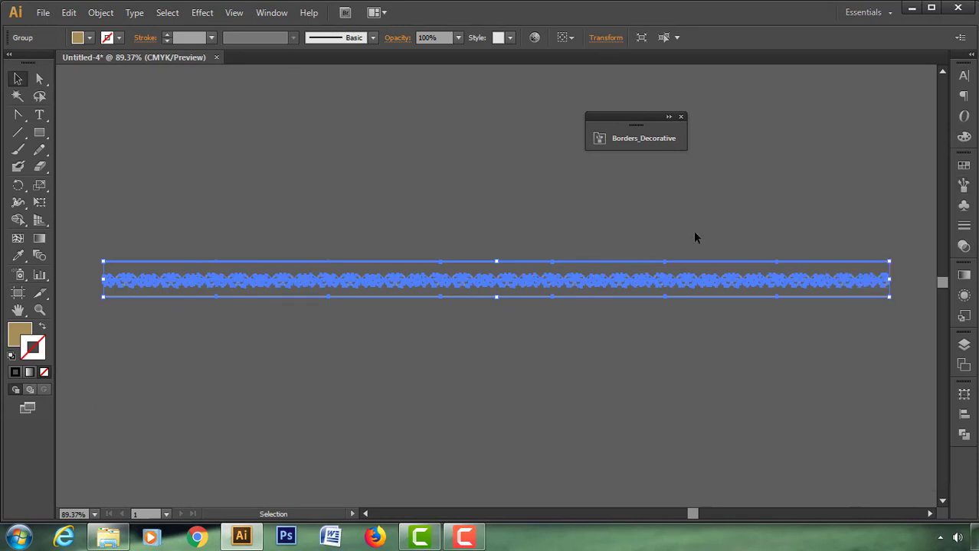
right_click(575, 279)
left_click(602, 361)
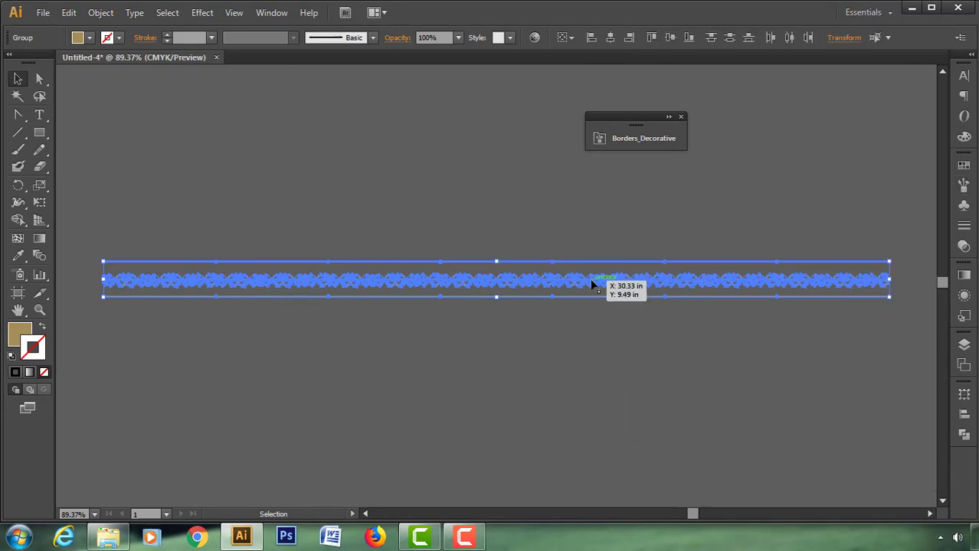
right_click(590, 278)
left_click(618, 365)
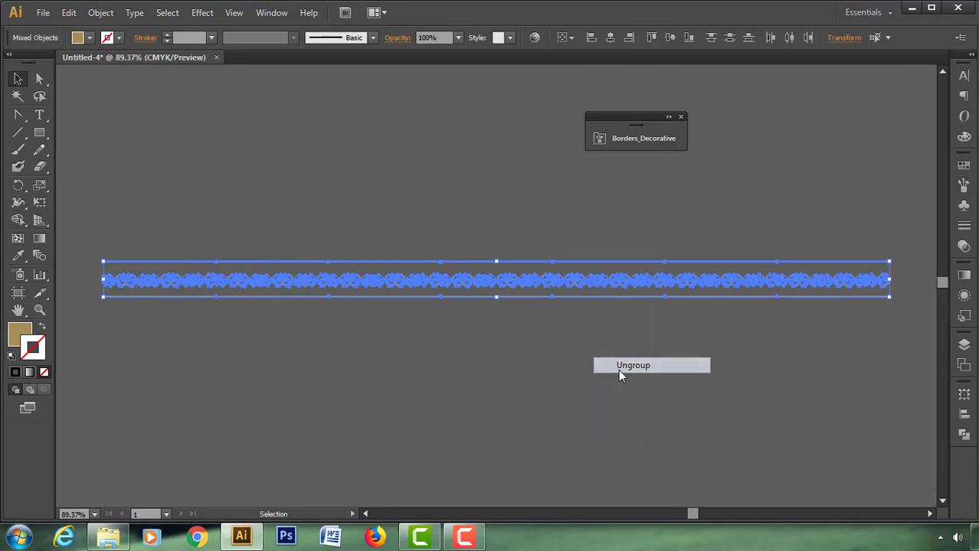
Delete the thin gold lines above and below the ornament.
left_click(589, 338)
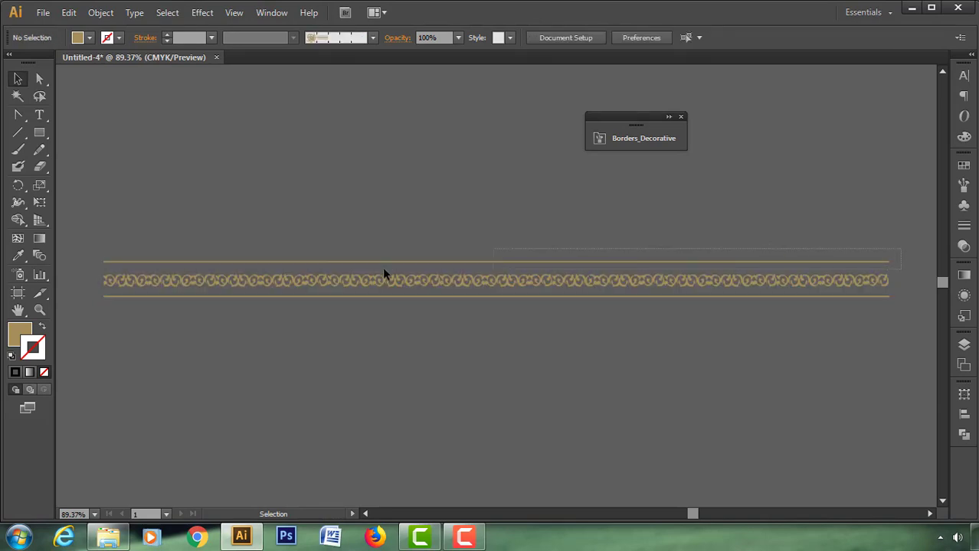
left_click(103, 263)
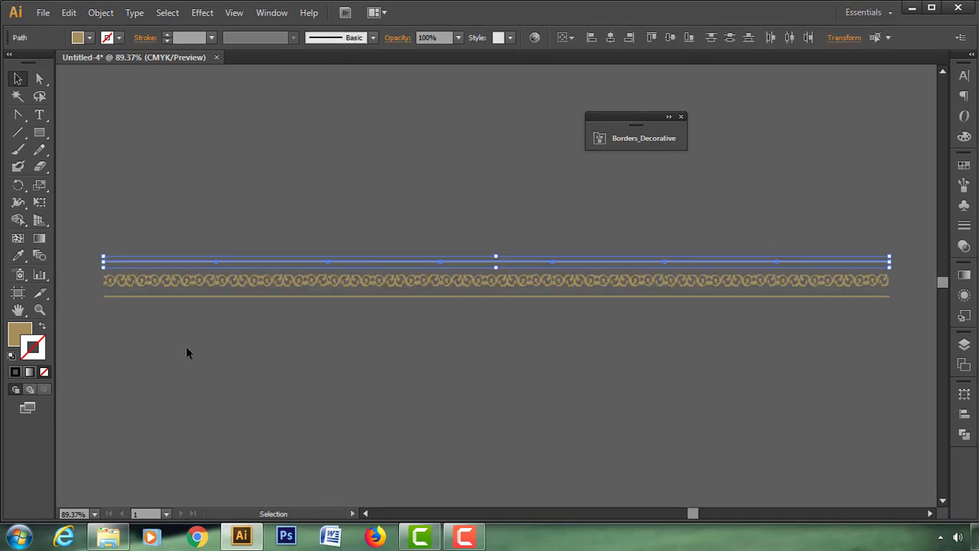
key("Delete")
left_click_drag(906, 298, 177, 322)
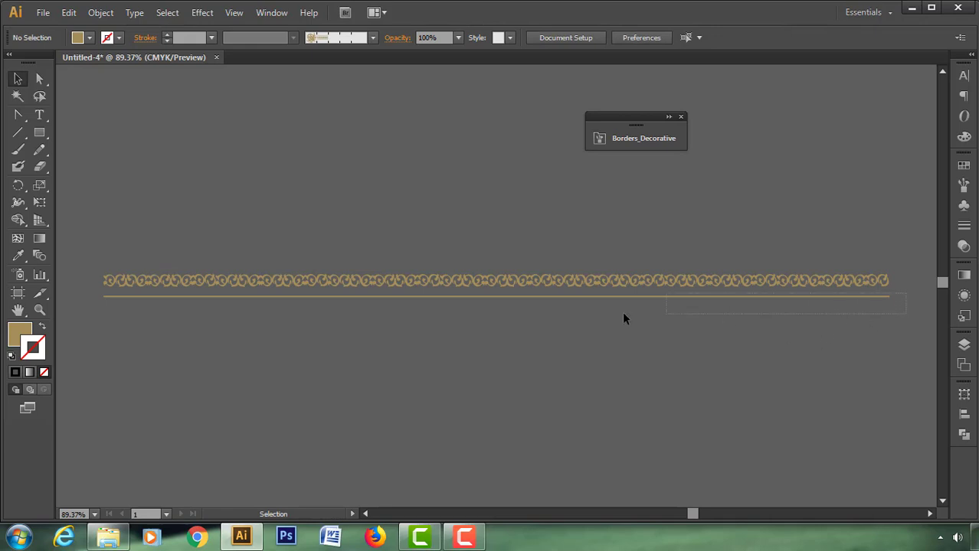
left_click_drag(88, 321, 91, 322)
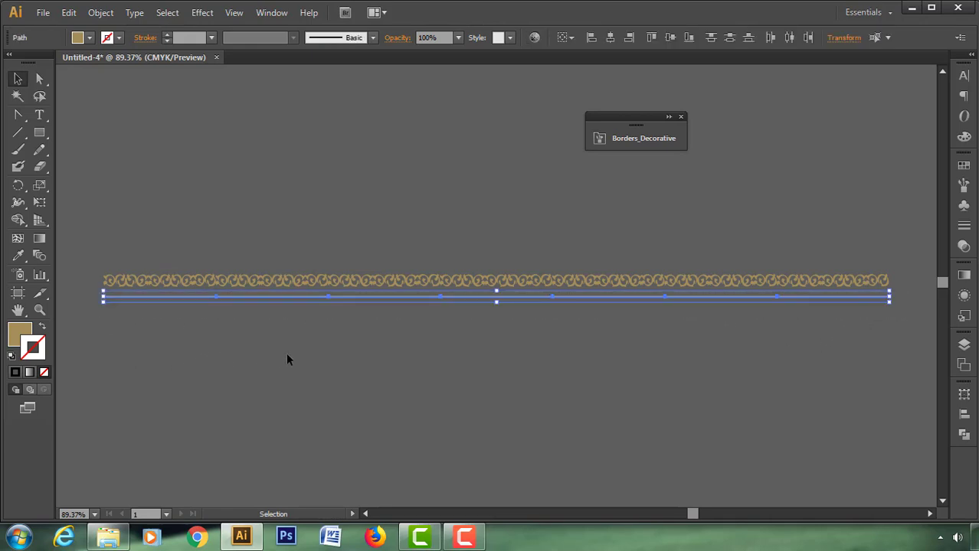
key("Delete")
Group all remaining ornament pieces together.
left_click_drag(902, 259, 558, 306)
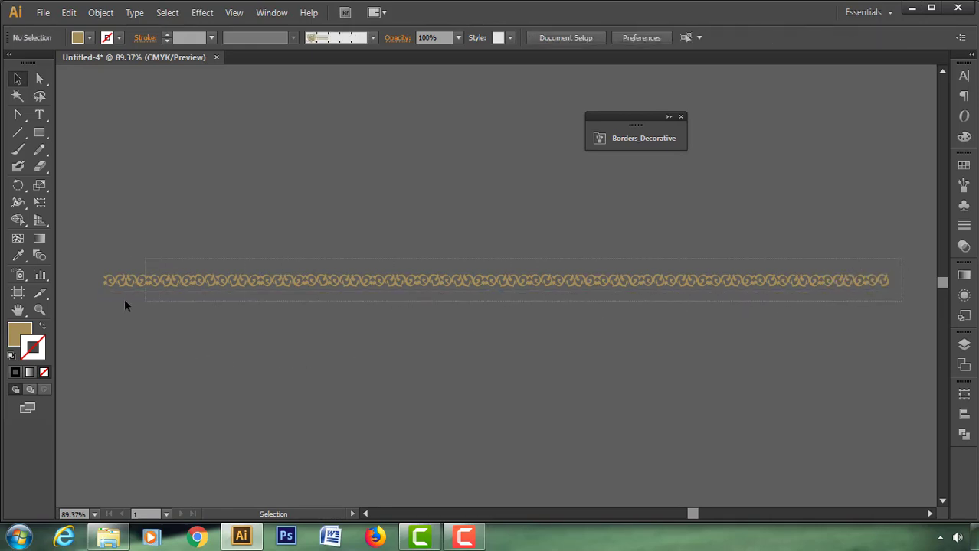
left_click_drag(103, 301, 105, 302)
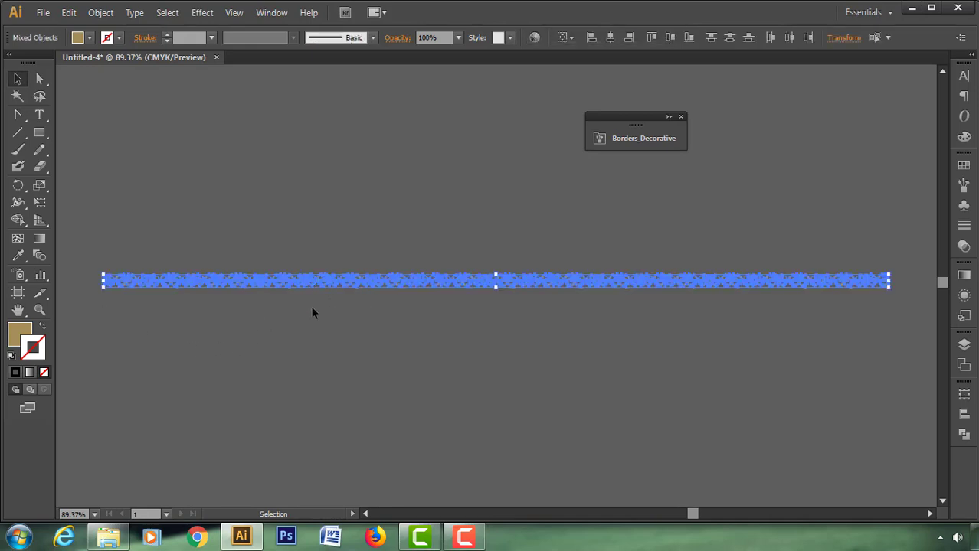
left_click(101, 13)
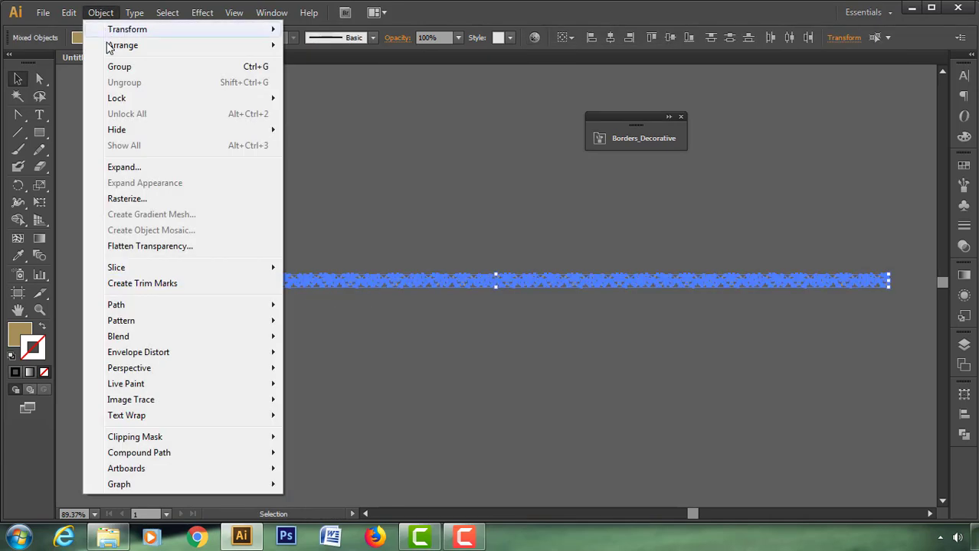
left_click(115, 67)
key("alt")
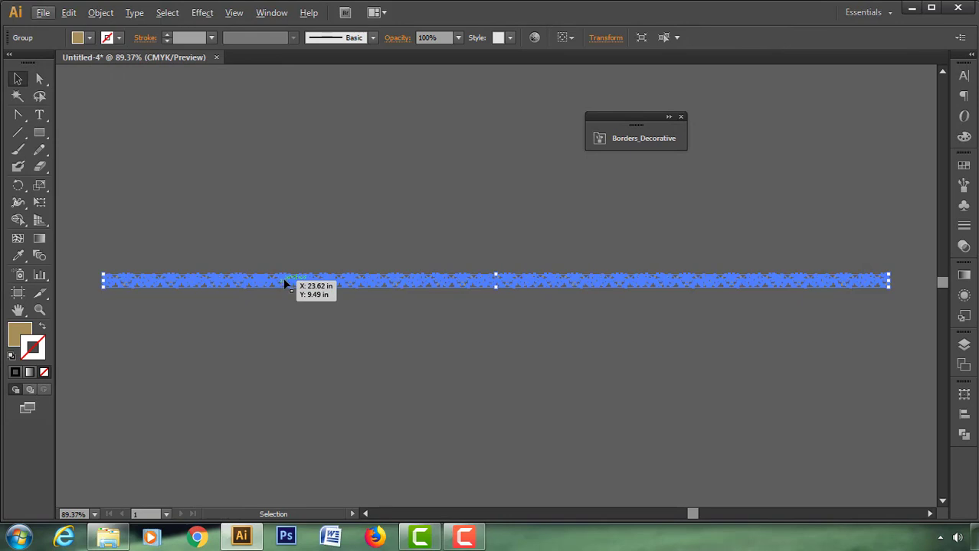
Close Borders_Decorative and centre the ornament strip horizontally with Align To Artboard.
key("ctrl+0")
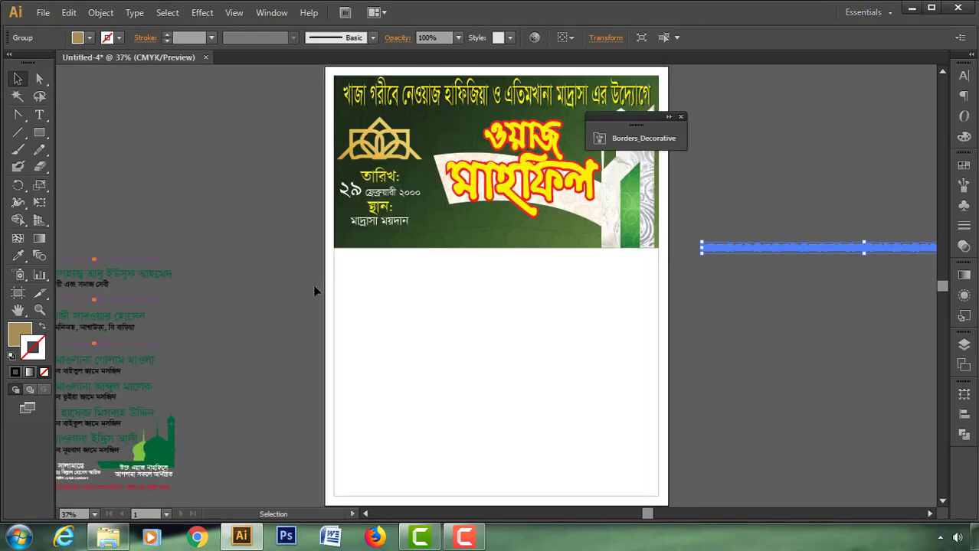
left_click(681, 118)
left_click(964, 413)
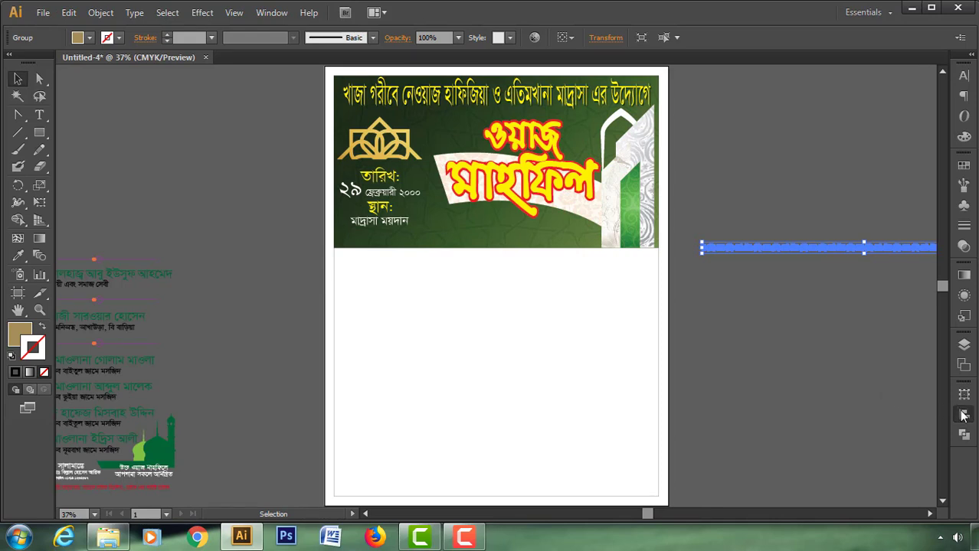
left_click(934, 497)
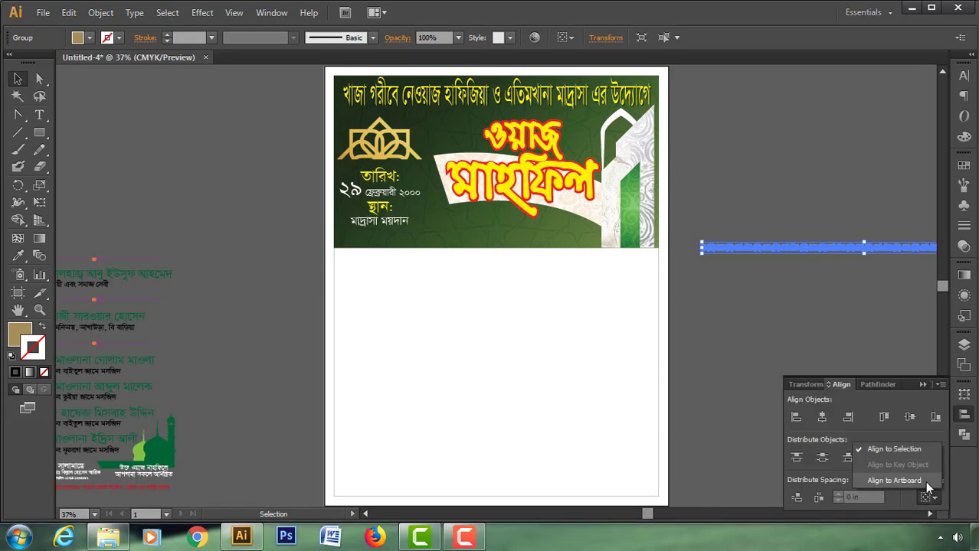
left_click(924, 481)
left_click(823, 418)
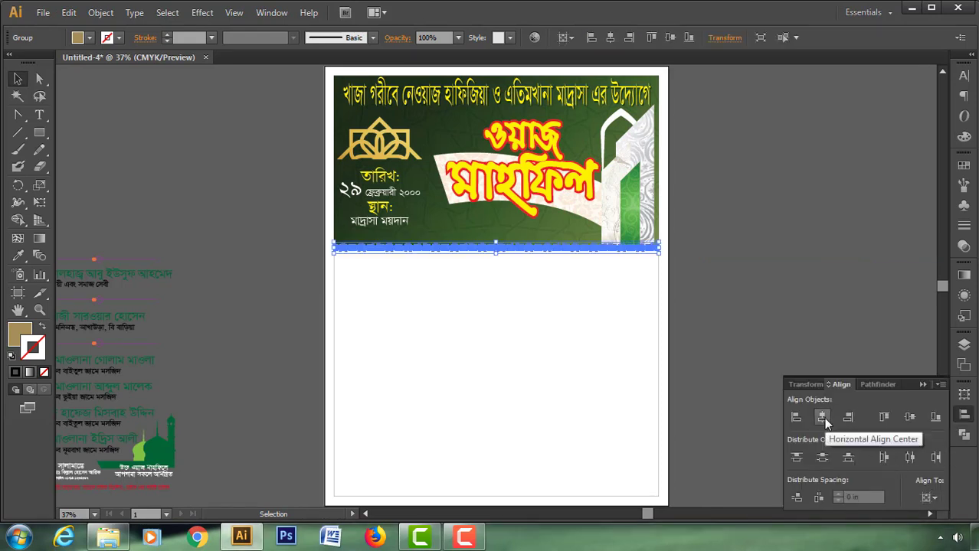
left_click(710, 294)
left_click(571, 249)
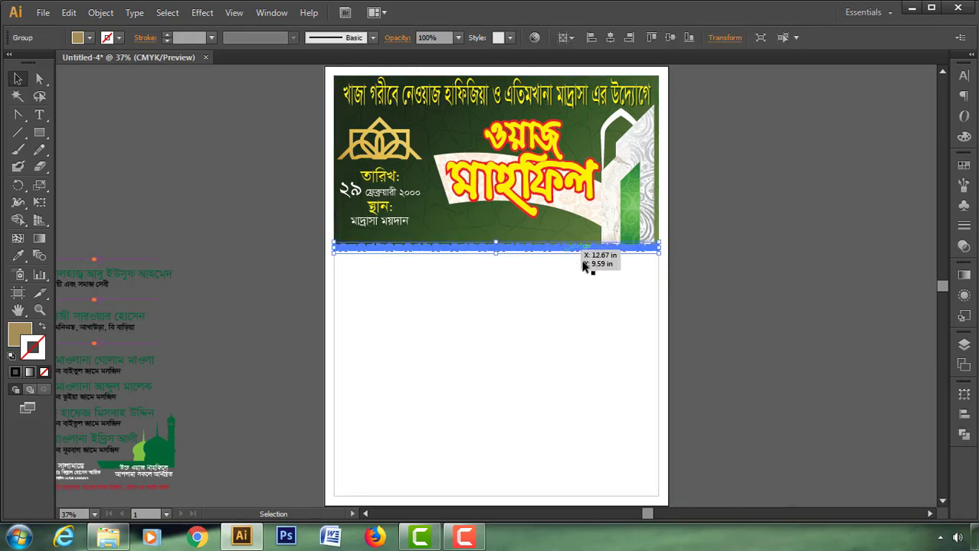
left_click(713, 352)
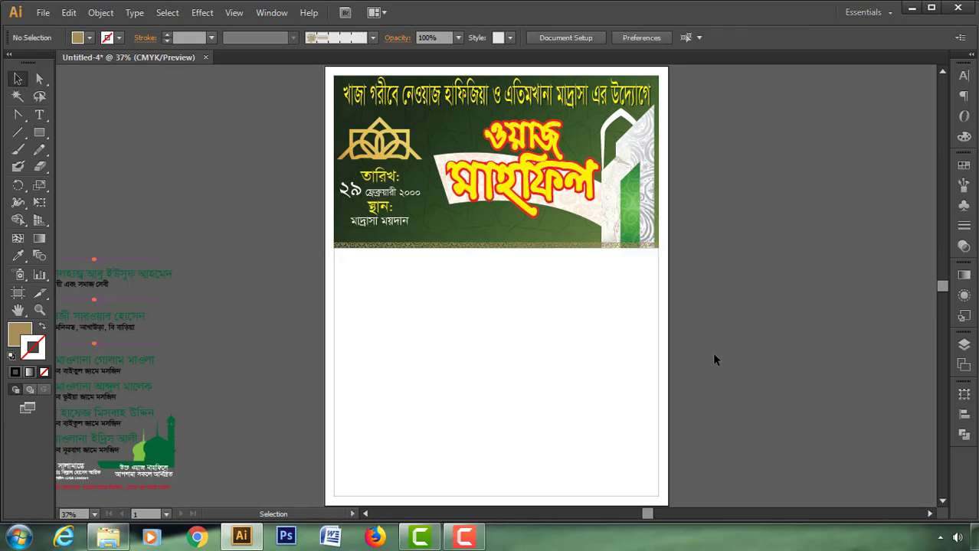
left_click(563, 327)
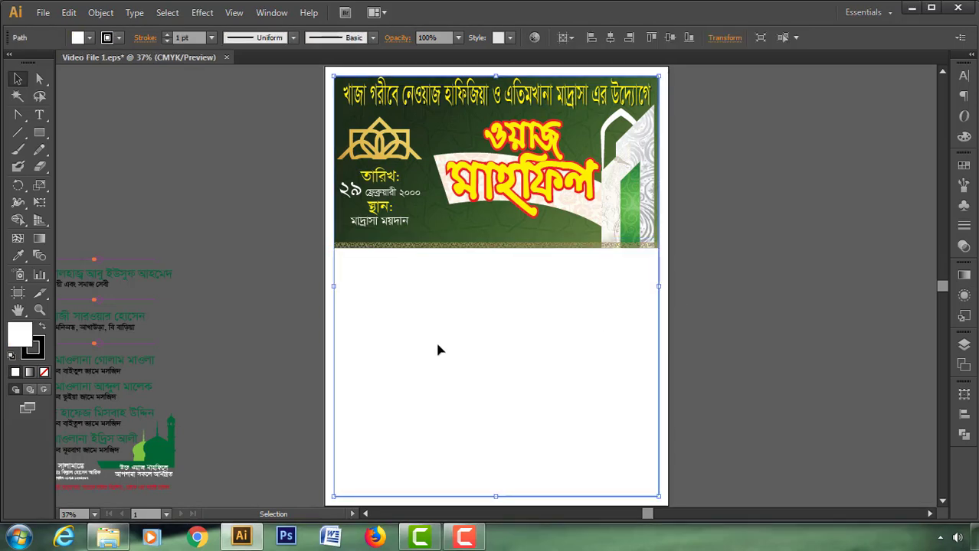
Paste a copy of the white background rectangle in front and shrink it to a 0.5 in bar.
left_click(68, 13)
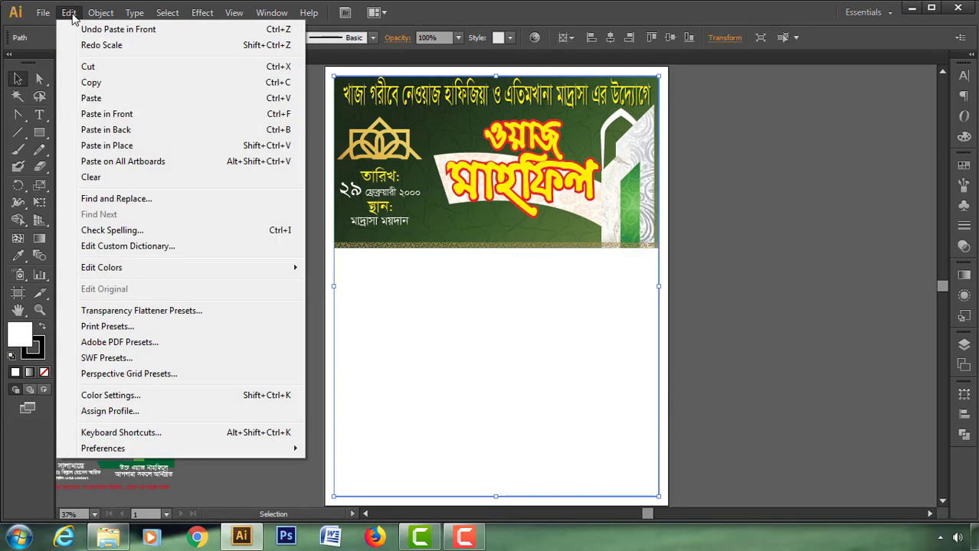
left_click(86, 83)
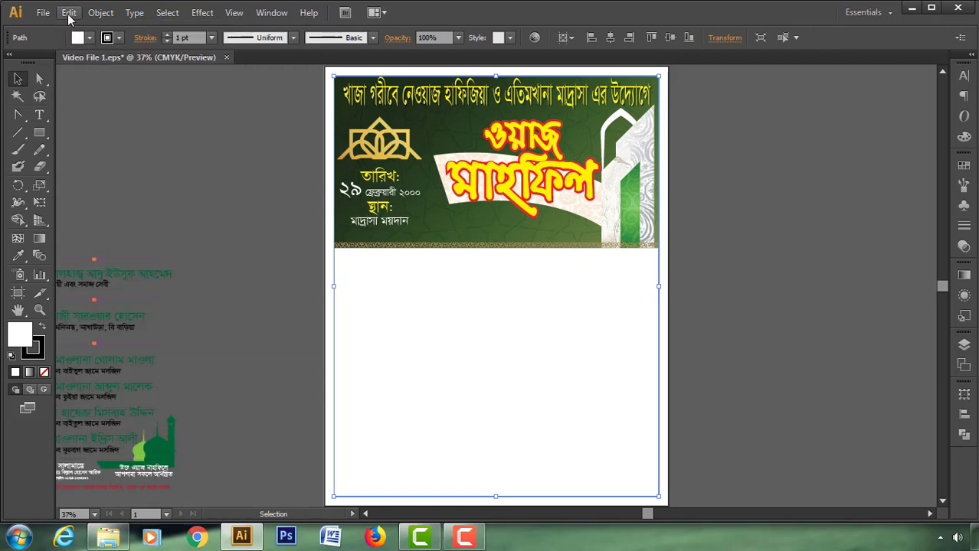
left_click(68, 12)
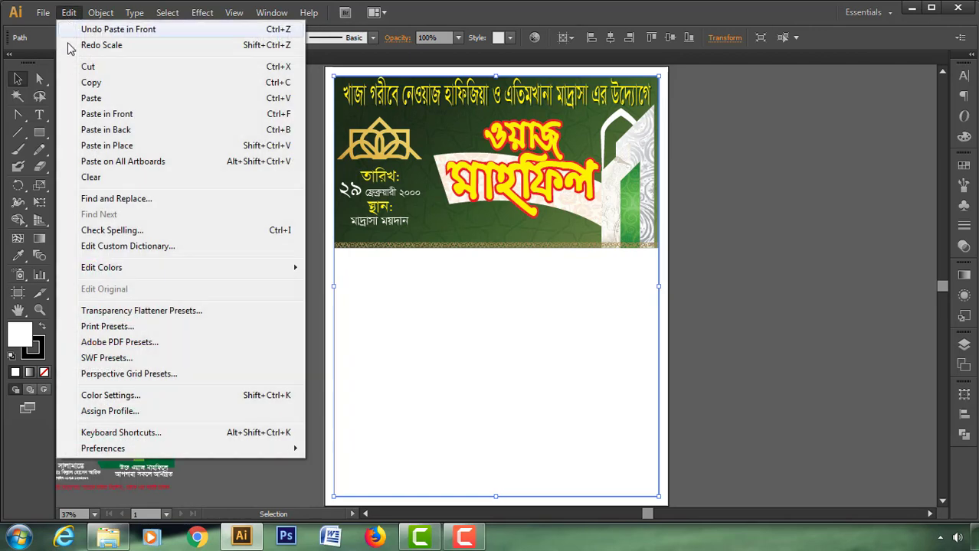
left_click(107, 114)
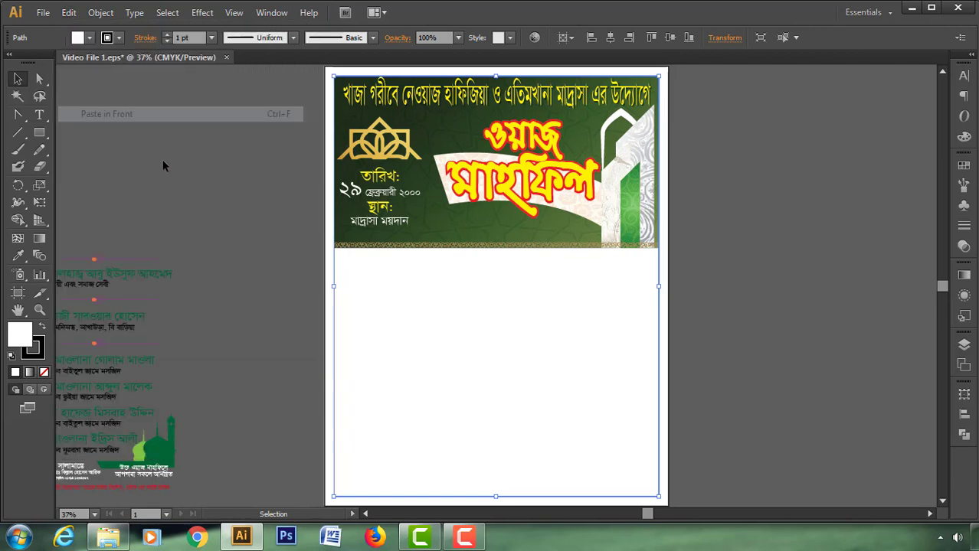
left_click(962, 395)
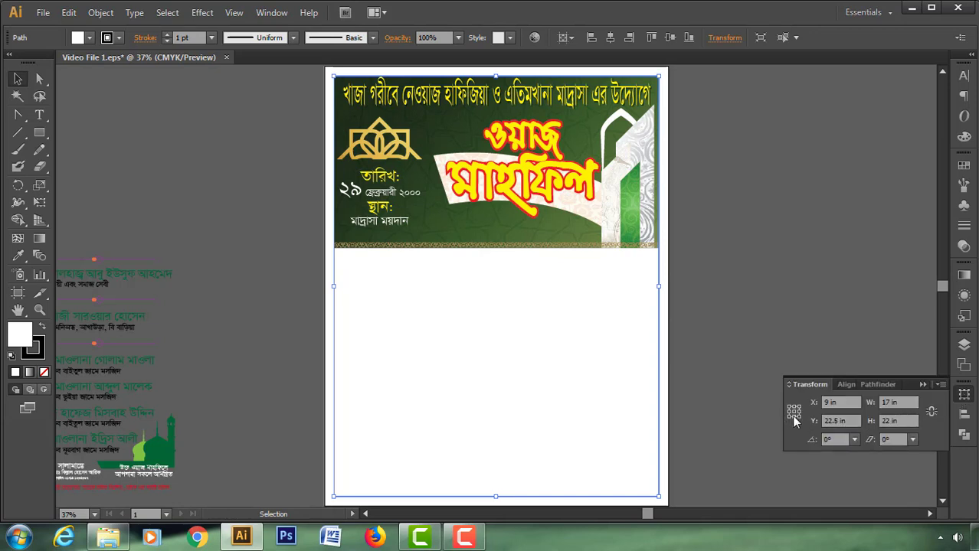
left_click_drag(901, 422, 885, 422)
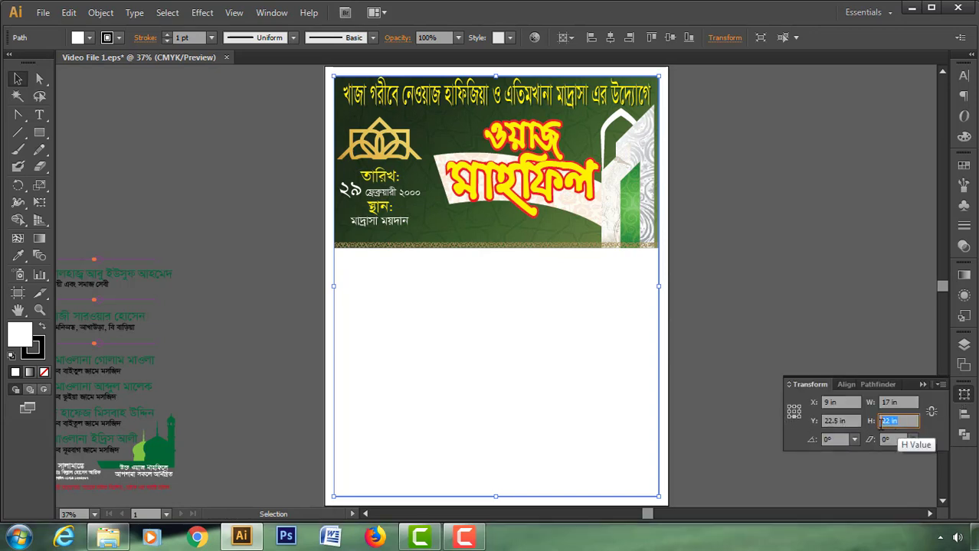
type("10.5")
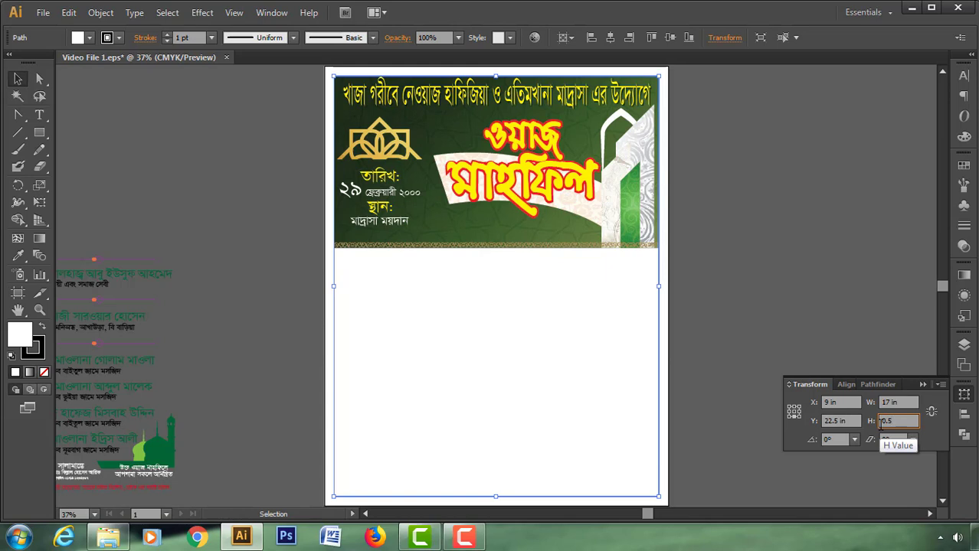
key("Return")
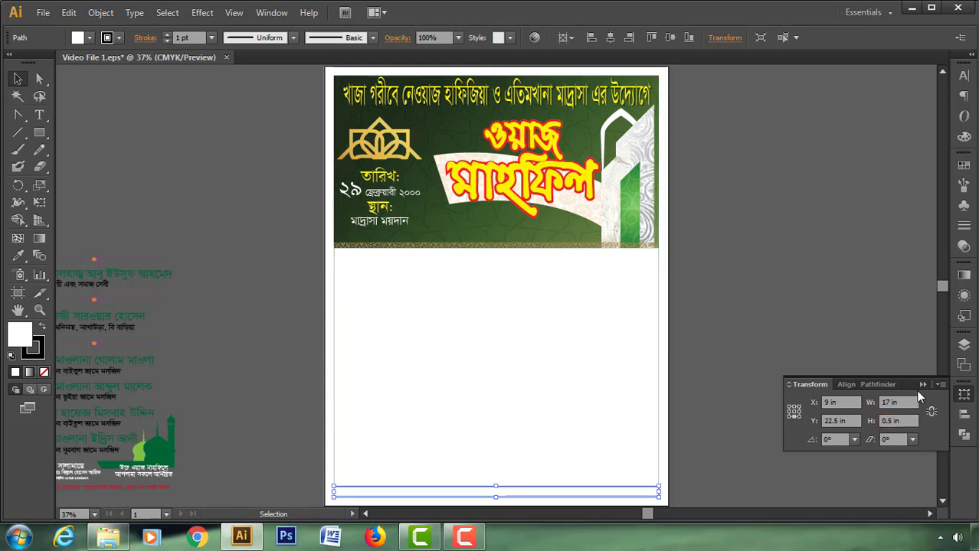
left_click(918, 383)
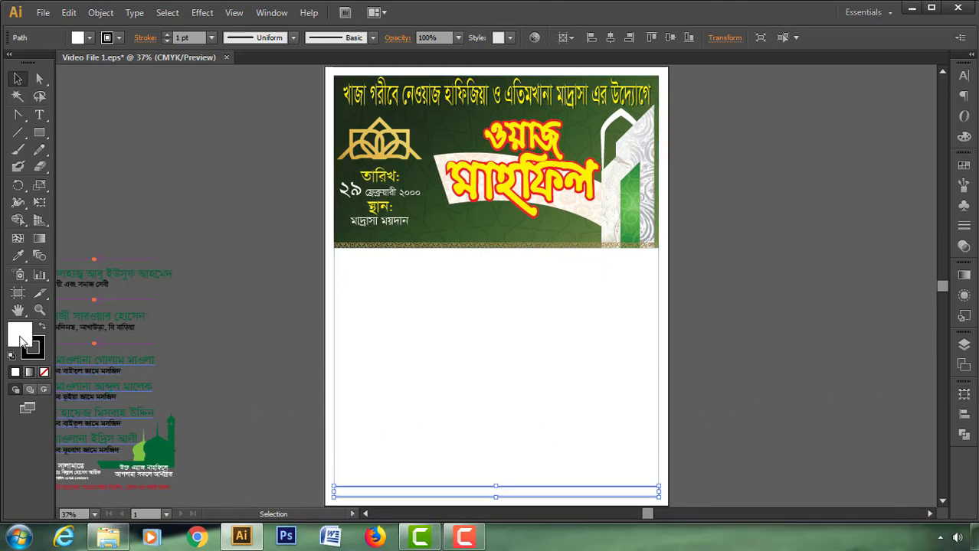
Fill the bar with light green #71bf43.
double_click(22, 341)
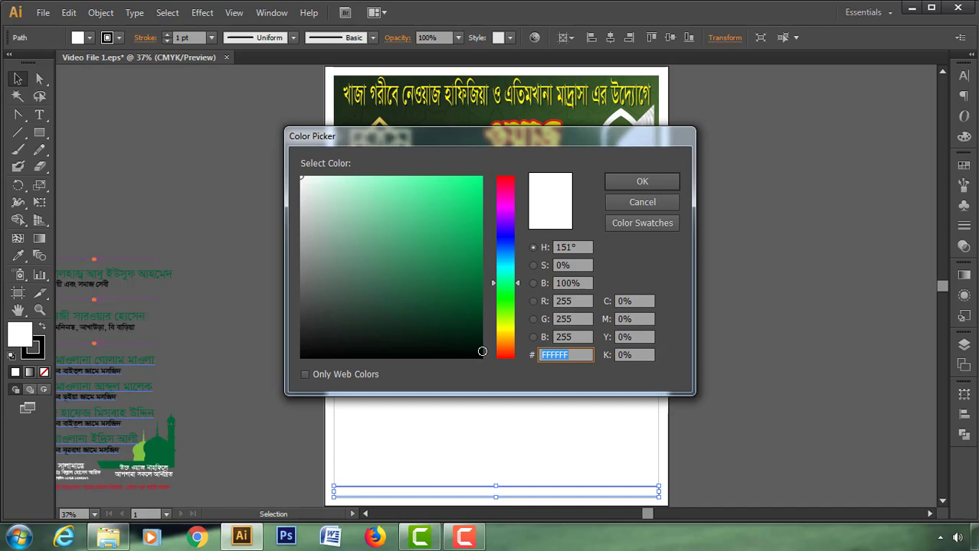
type("71bf43")
left_click(627, 182)
left_click(703, 363)
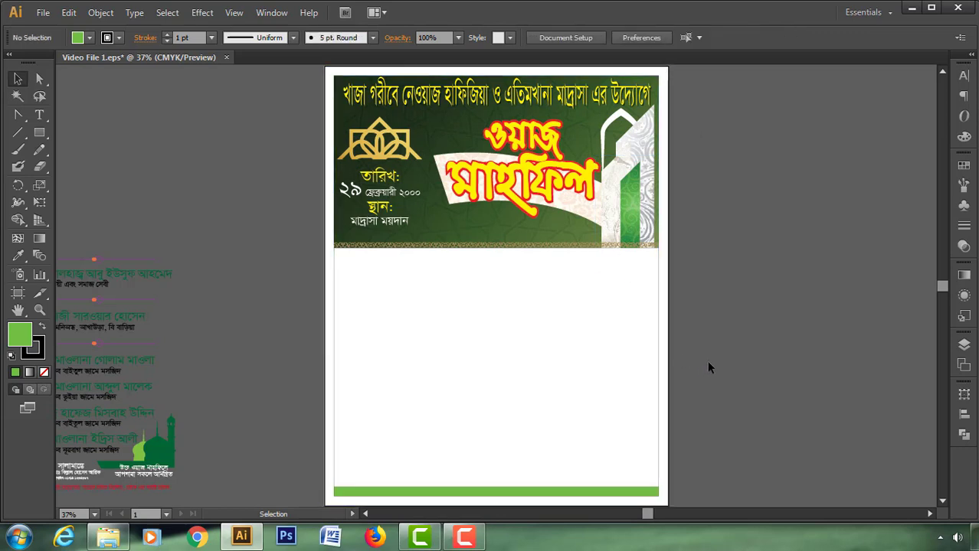
Duplicate the light green bottom bar in place with Copy and Paste in Front.
left_click(524, 494)
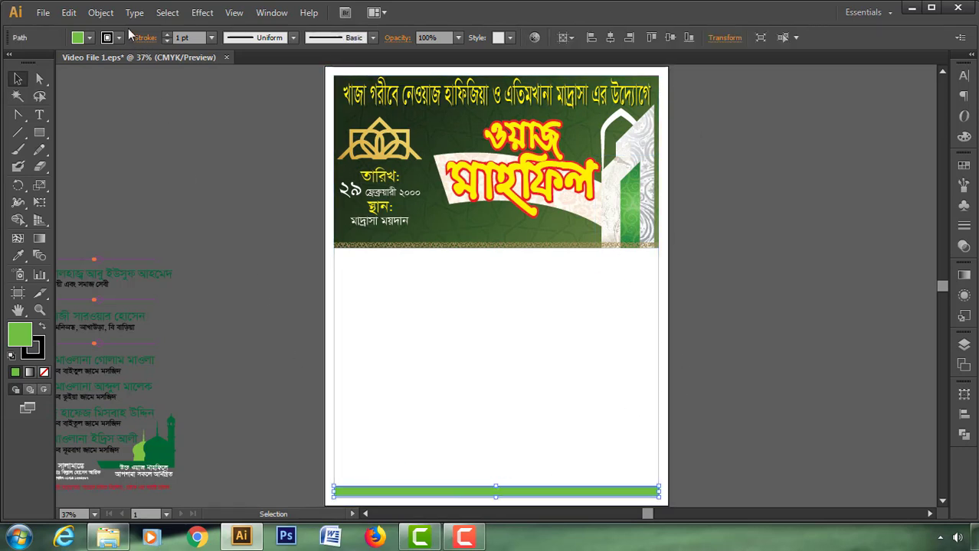
left_click(69, 13)
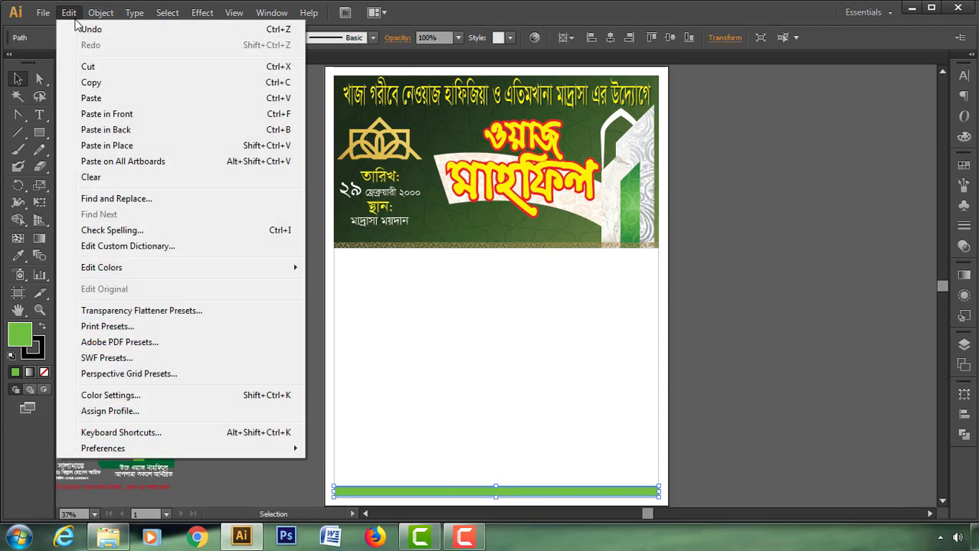
left_click(86, 85)
left_click(69, 13)
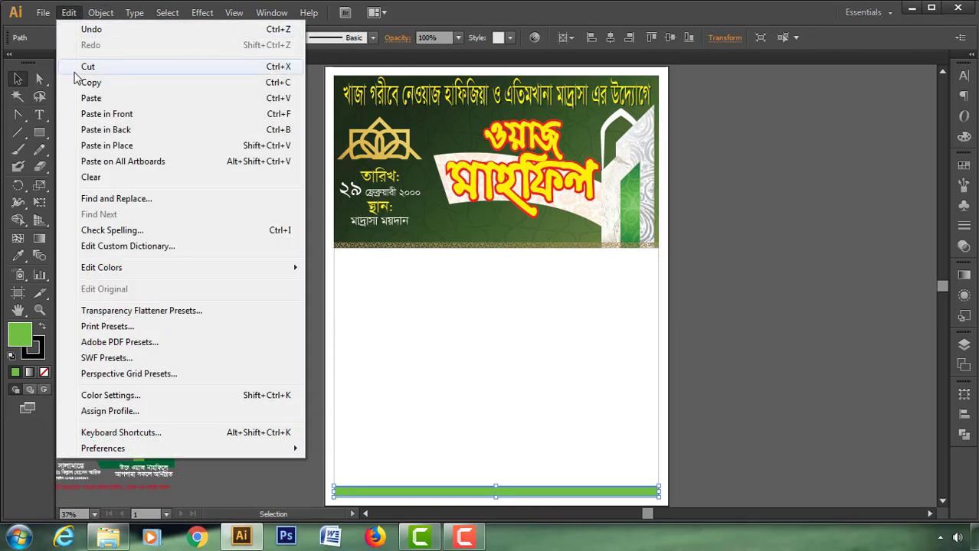
left_click(89, 120)
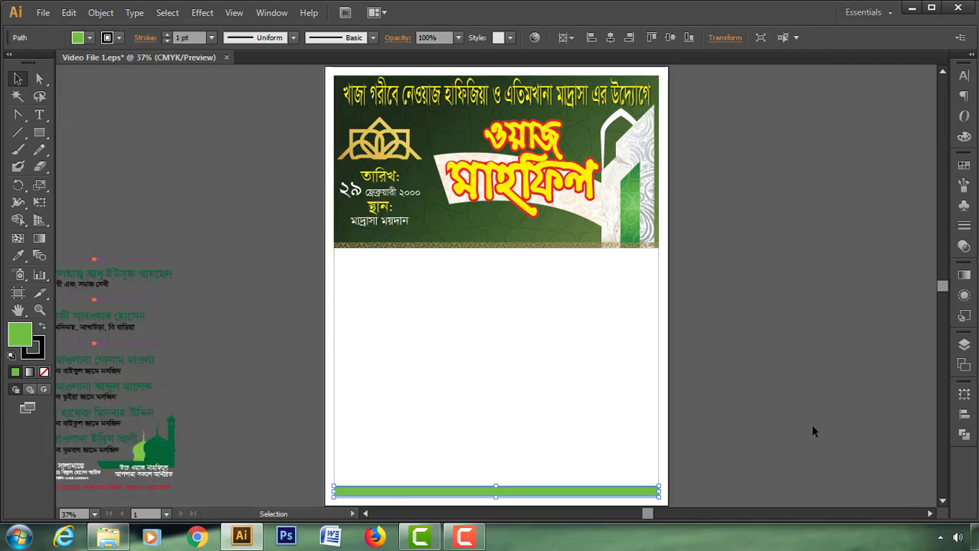
Fill the copy dark green #006435 and move it just above the original bar.
double_click(25, 341)
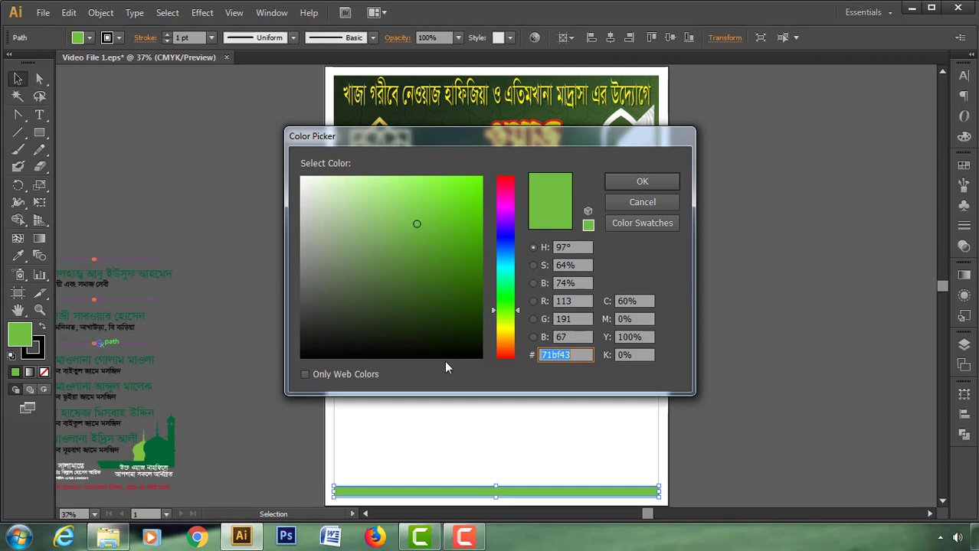
type("00")
type("64")
type("35")
key("Return")
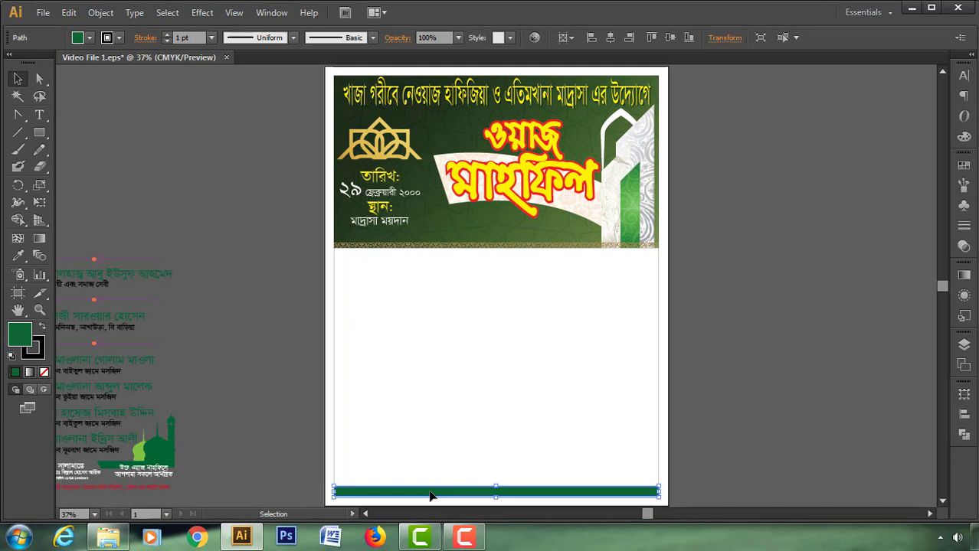
left_click_drag(430, 496, 430, 484)
left_click(719, 451)
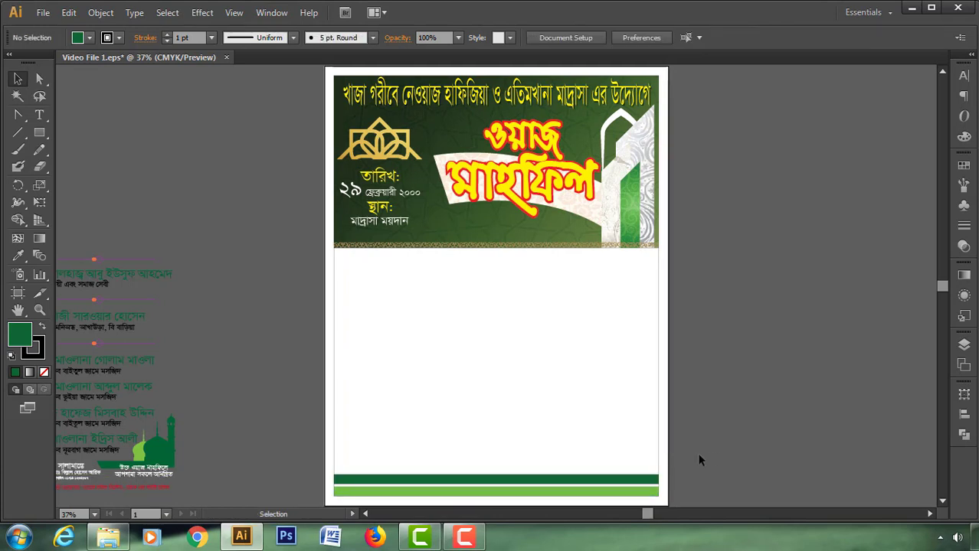
Zoom in on the two green bottom bars.
key("z")
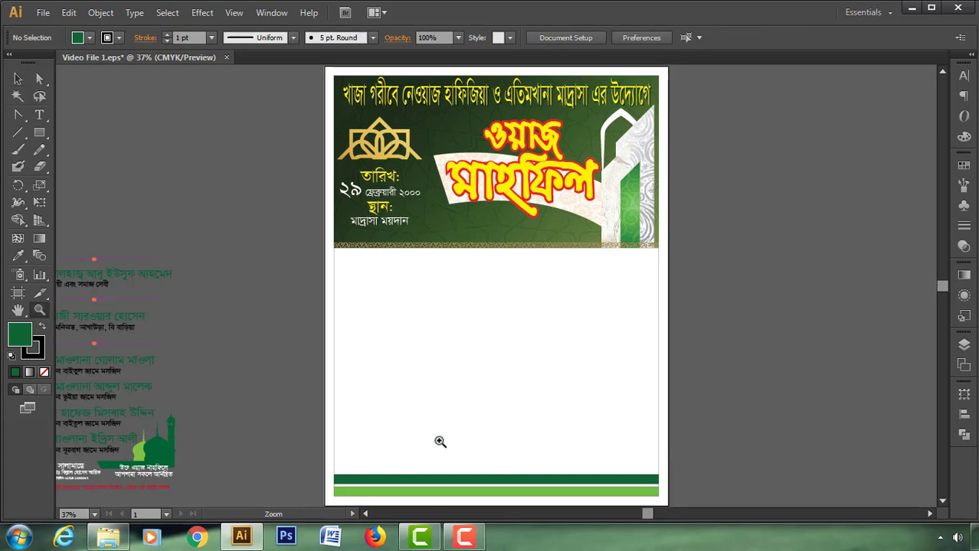
left_click_drag(311, 421, 488, 503)
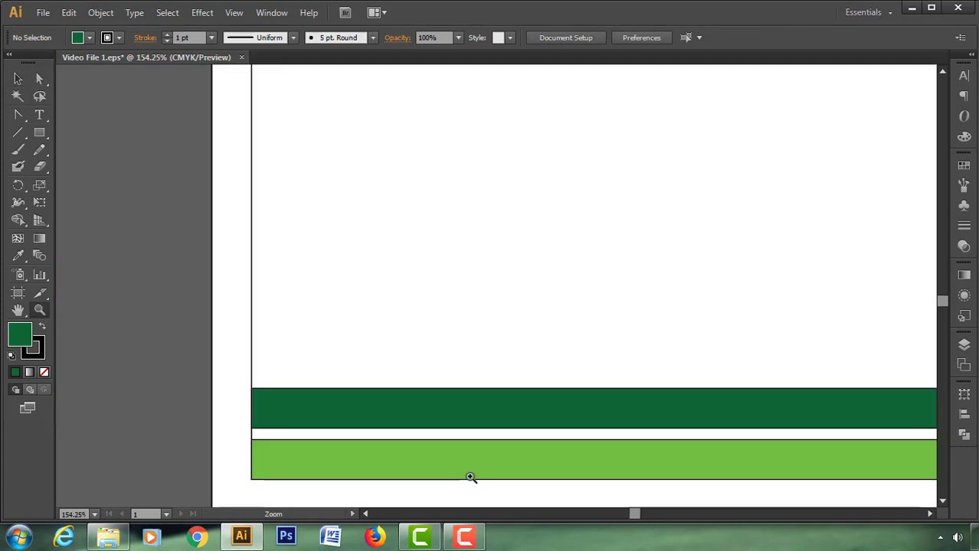
key("v")
left_click(447, 424)
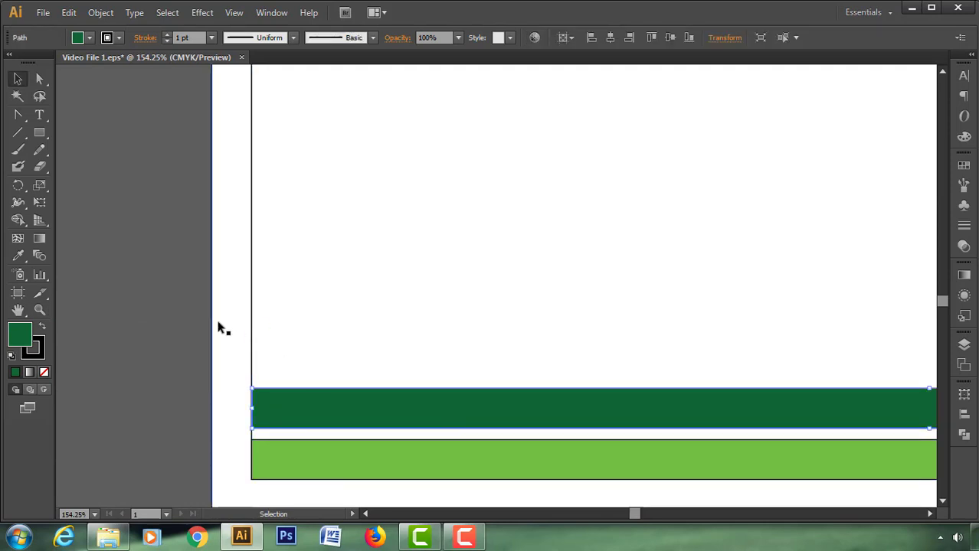
left_click(178, 319)
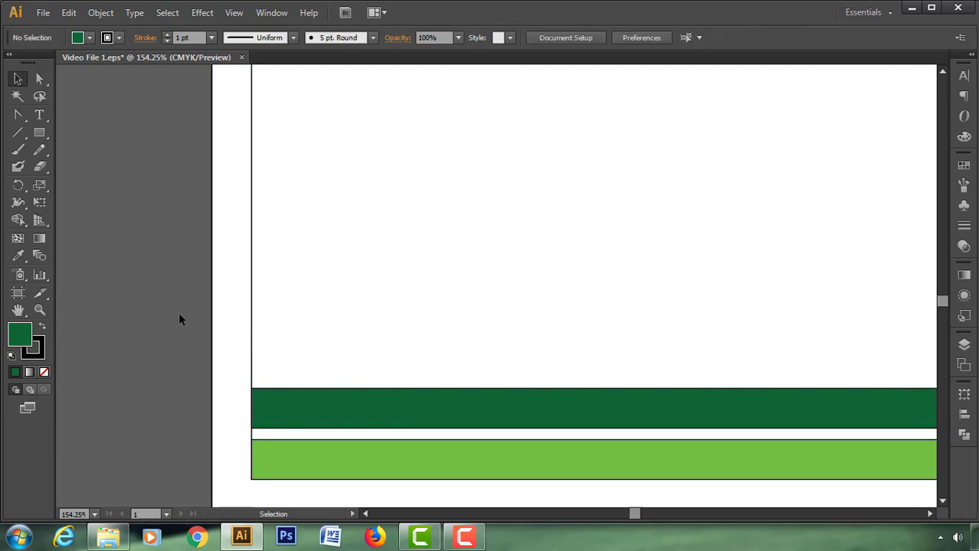
Draw a 1.75 × 1.75 in square and place it on the dark bar's left end.
left_click(46, 132)
left_click(323, 317)
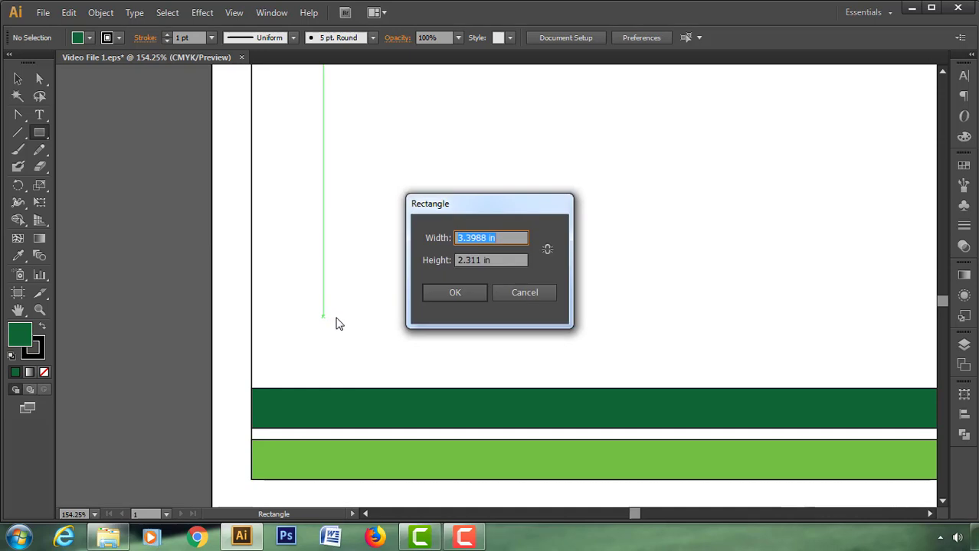
type("1.75")
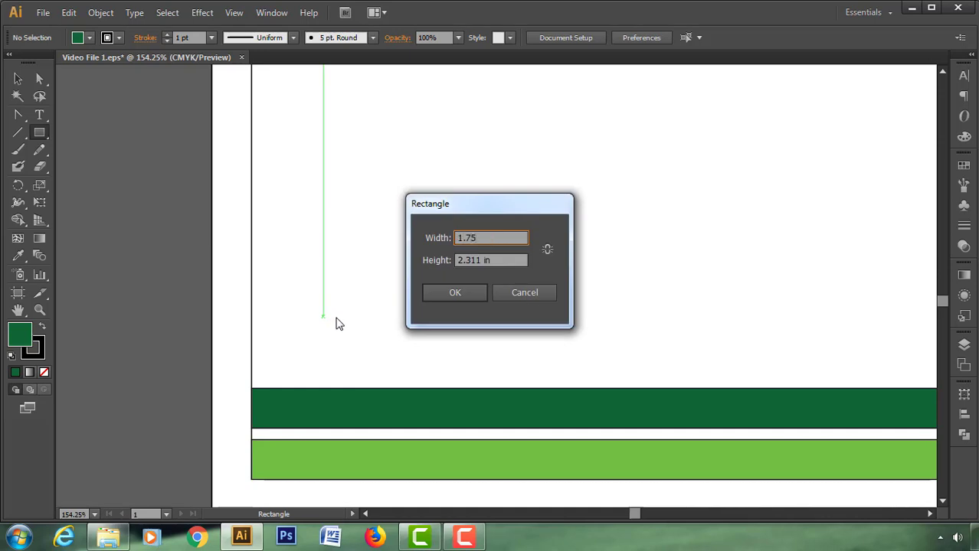
key("Tab")
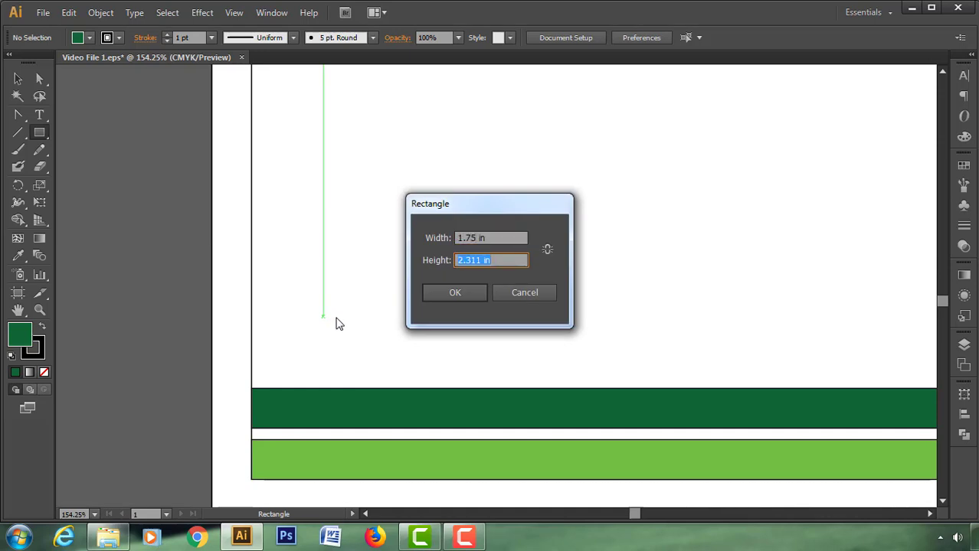
type("1.75")
key("Return")
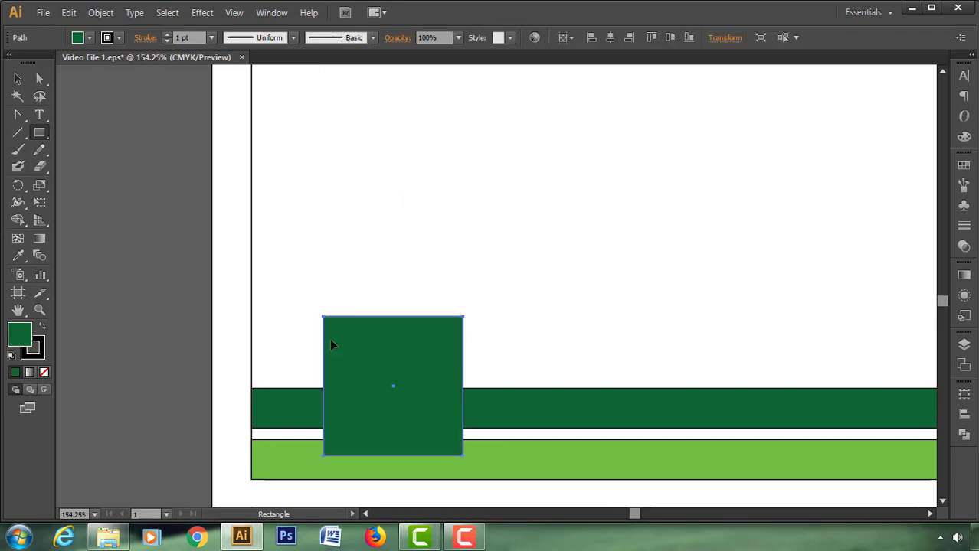
key("v")
mouse_move(381, 378)
left_mouse_down()
mouse_move(338, 322)
mouse_move(330, 334)
left_mouse_up()
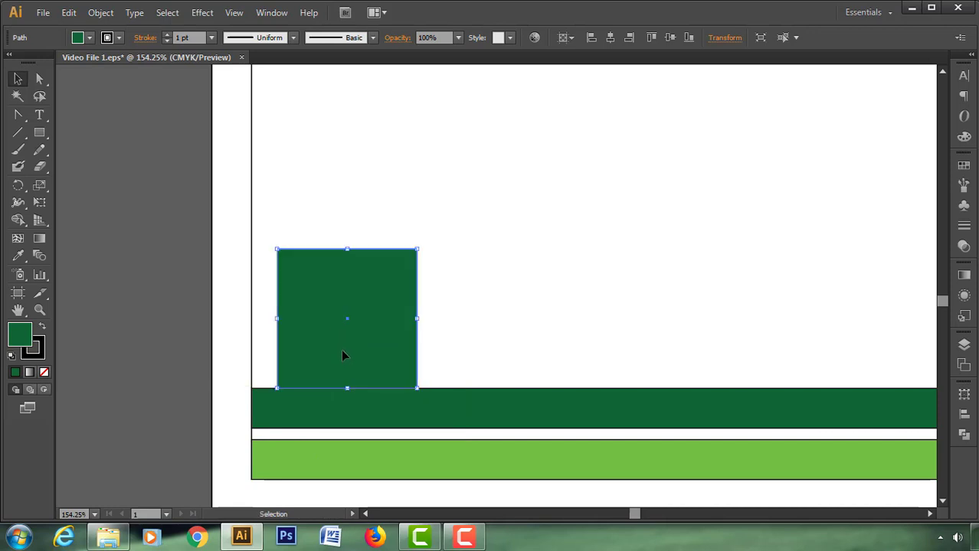
Paste a copy of the square in place and rotate it 45° into a diamond.
left_click(68, 13)
left_click(88, 83)
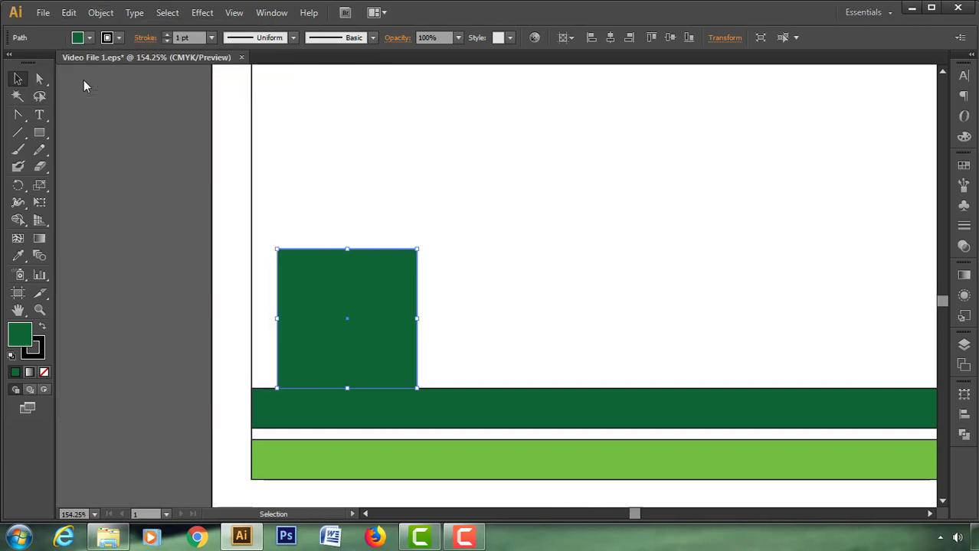
left_click(69, 13)
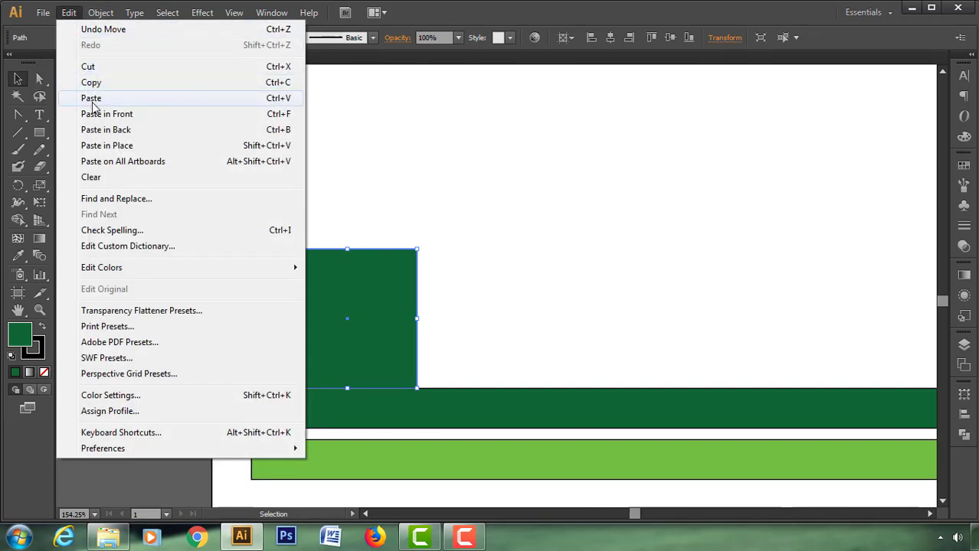
left_click(97, 117)
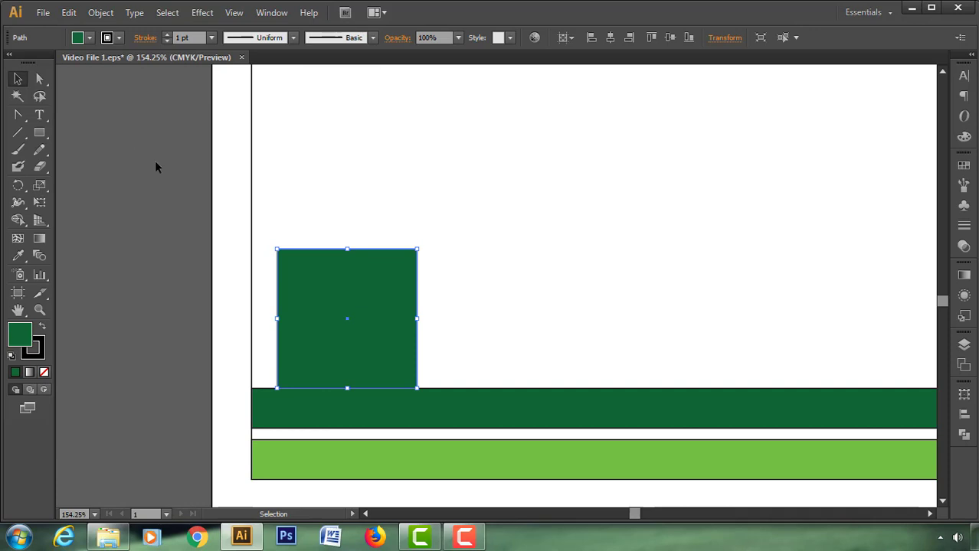
left_click(18, 186)
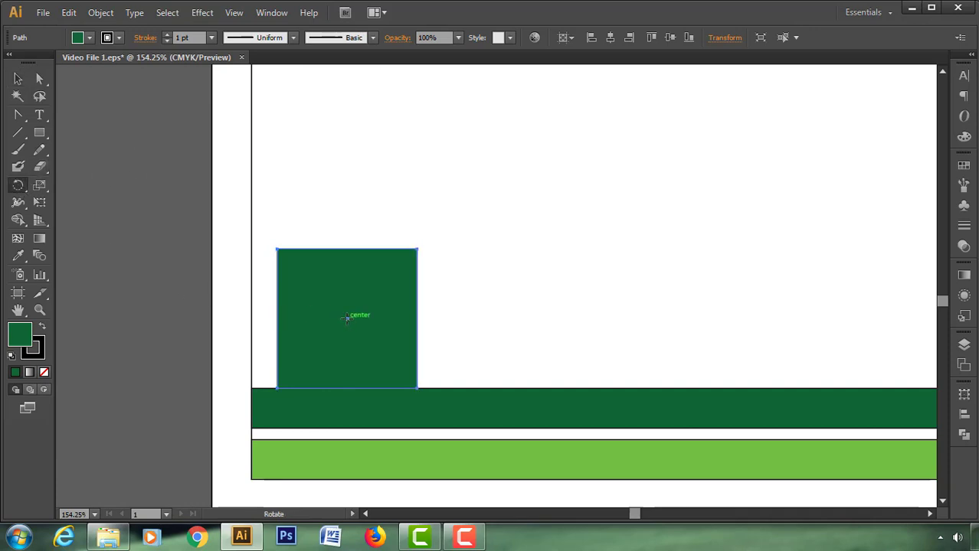
left_click(345, 317)
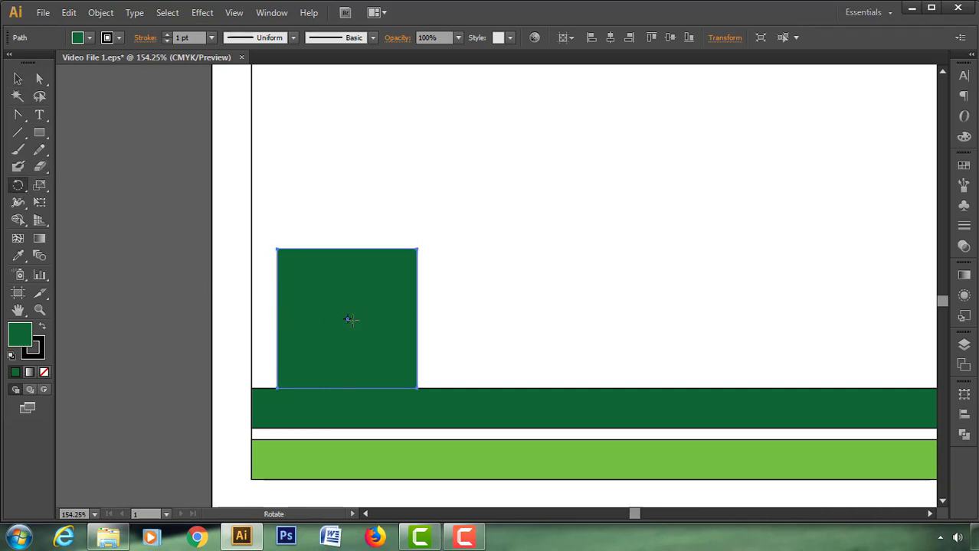
left_click(350, 319, "alt")
type("45")
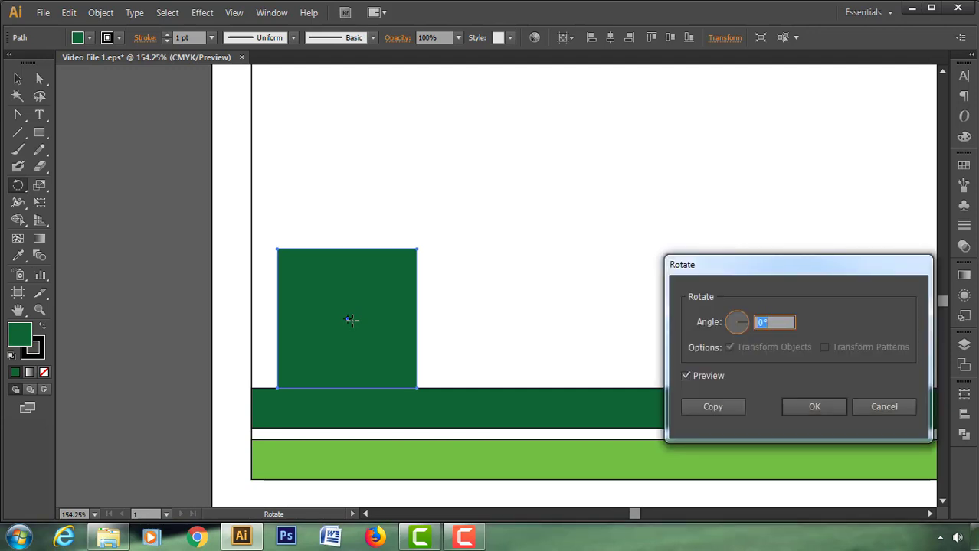
left_click(711, 407)
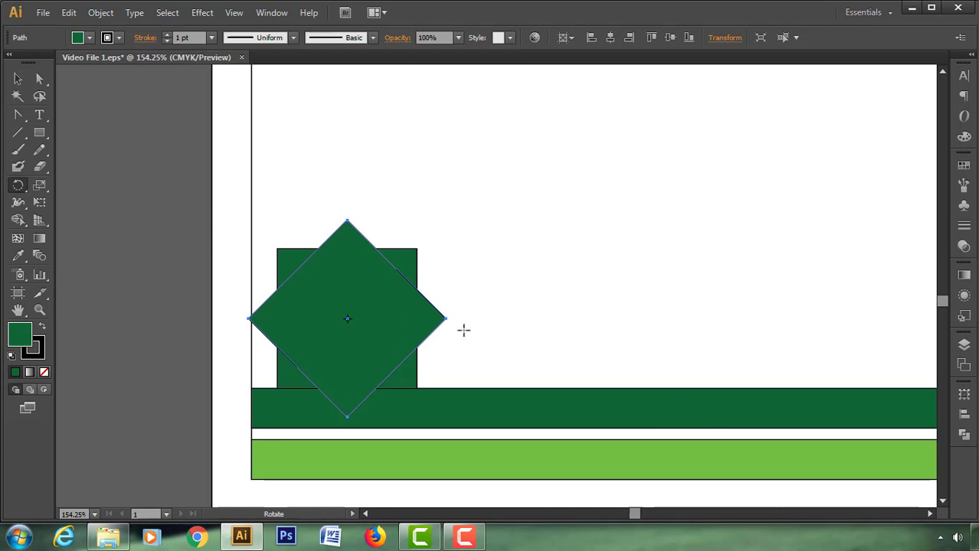
Stretch the original square down to the light green bar and trim the stripe's left end.
left_click(18, 79)
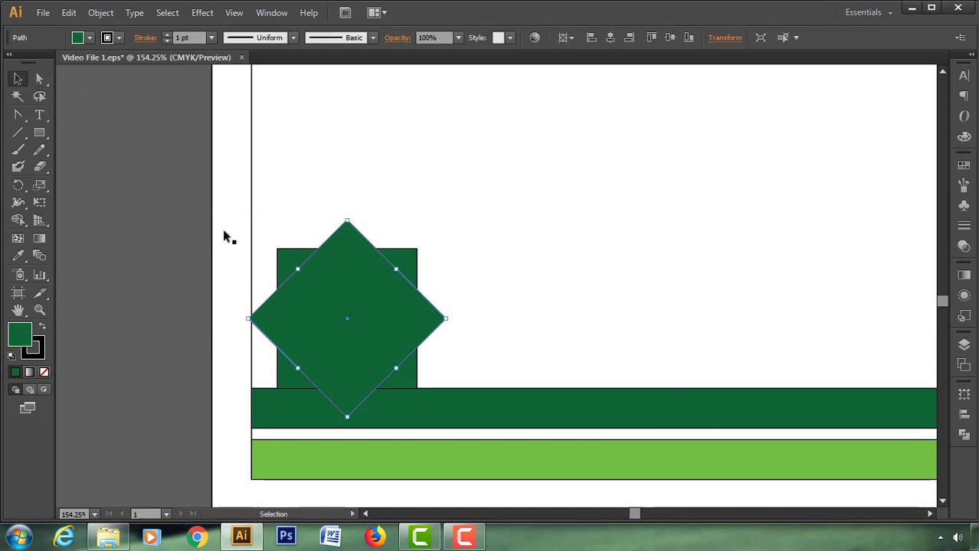
left_click(404, 380)
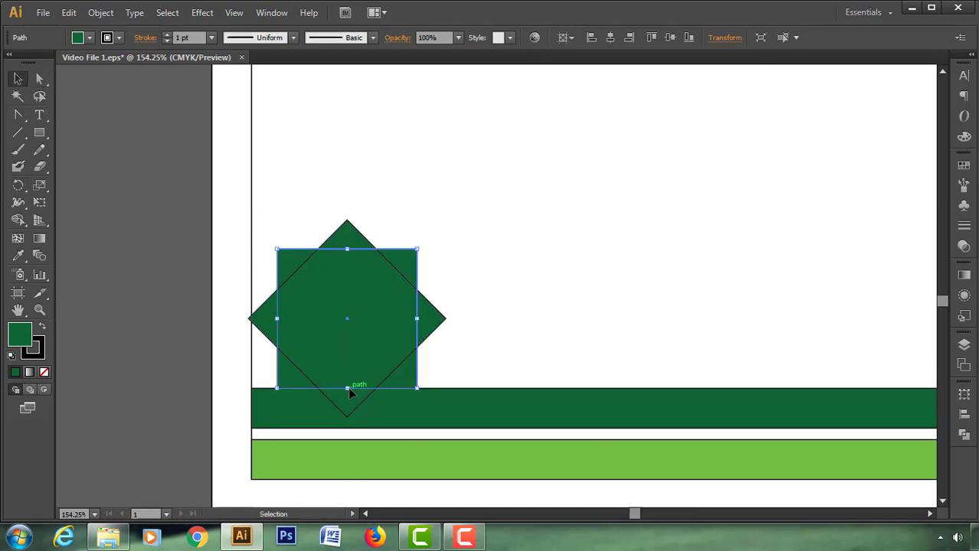
left_click_drag(349, 388, 353, 440)
left_click(256, 408)
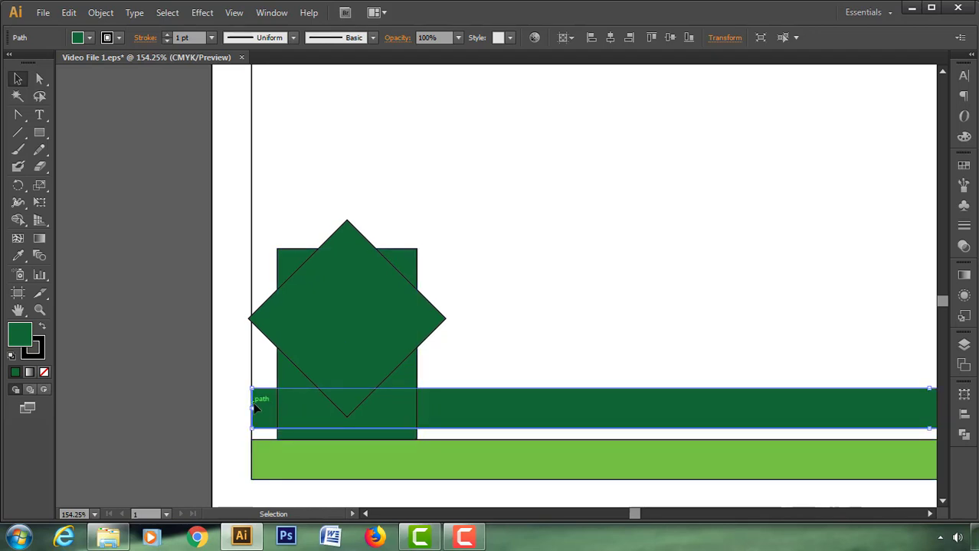
left_click_drag(253, 407, 277, 409)
Unite the diamond and tall rectangle into one shape with Pathfinder.
left_click(346, 323)
left_click(413, 257, "shift")
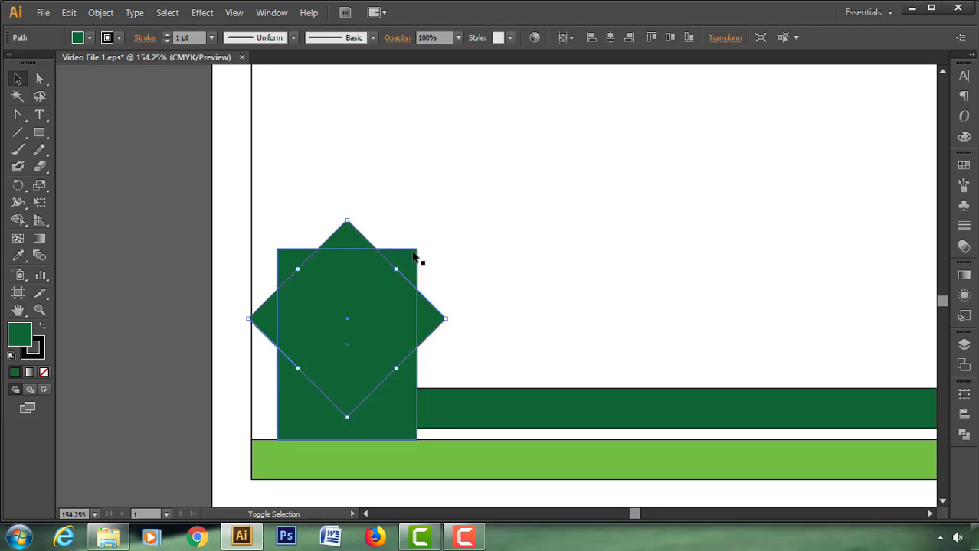
left_click(413, 257, "shift")
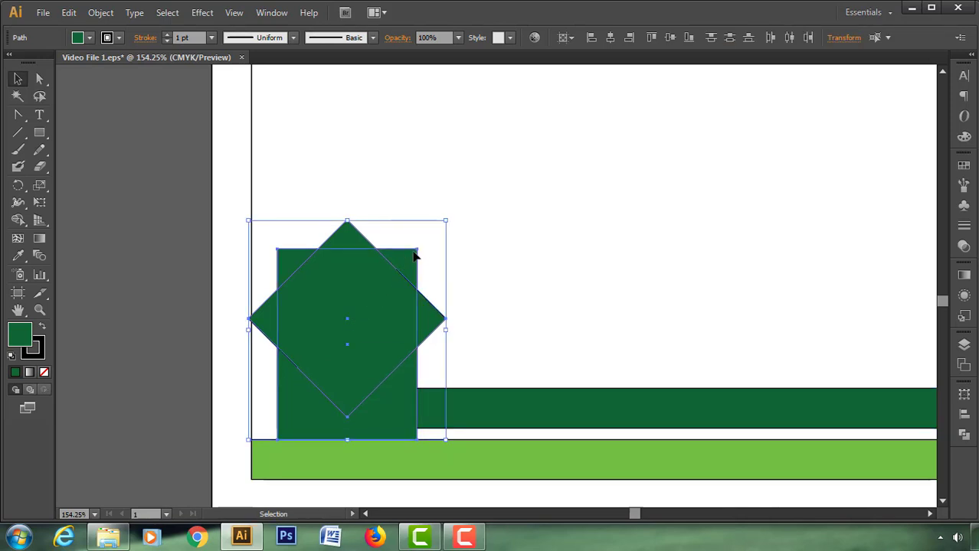
left_click(843, 406, "shift")
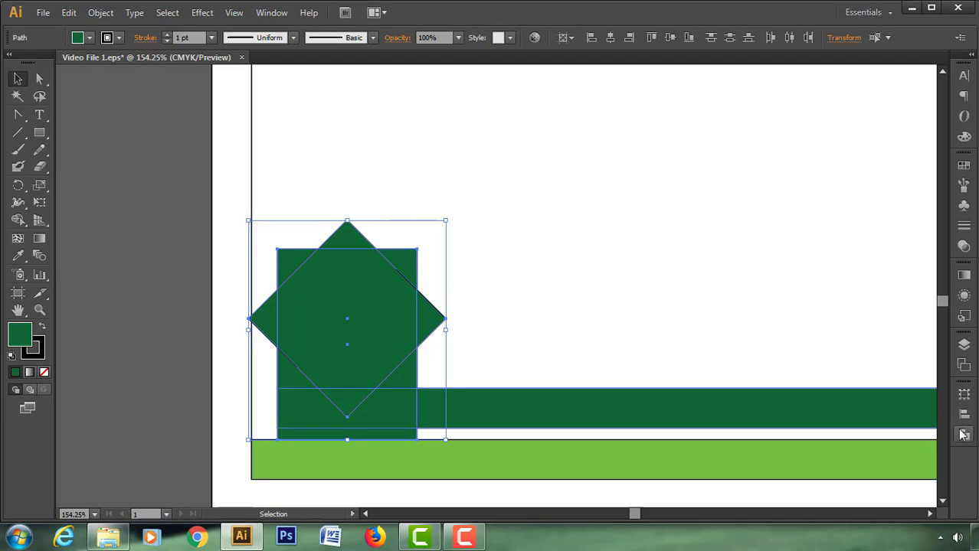
left_click(963, 435)
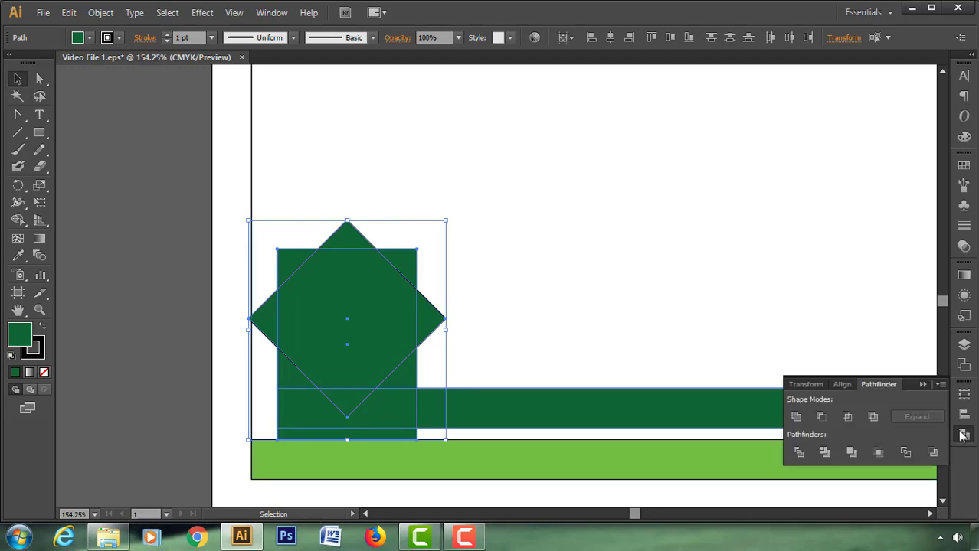
left_click(797, 417)
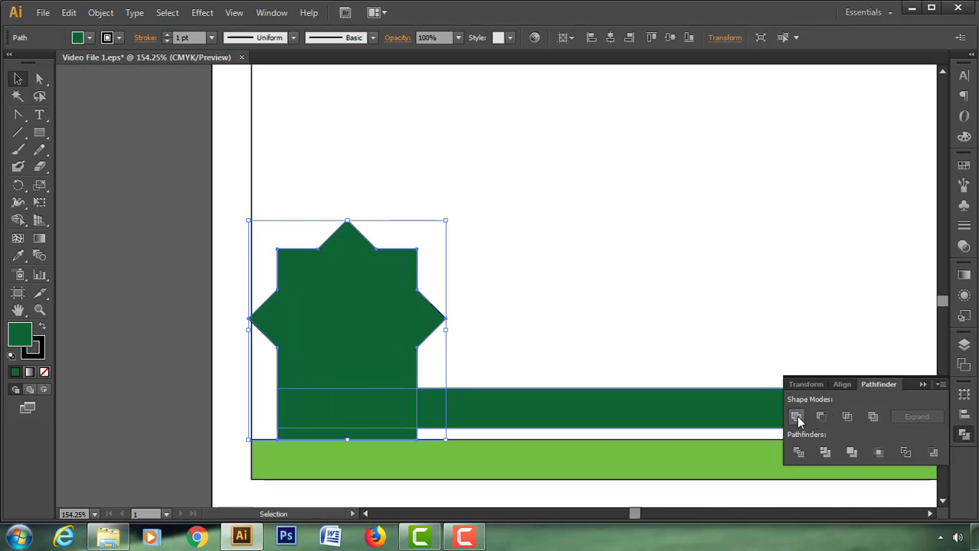
left_click(922, 385)
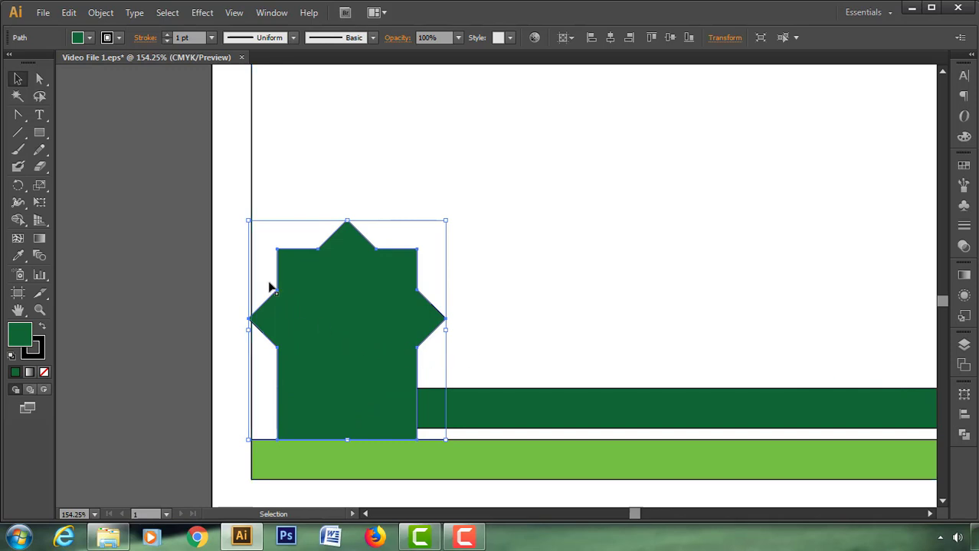
Create an inset offset path of -0.125 in inside the star shape.
left_click(95, 14)
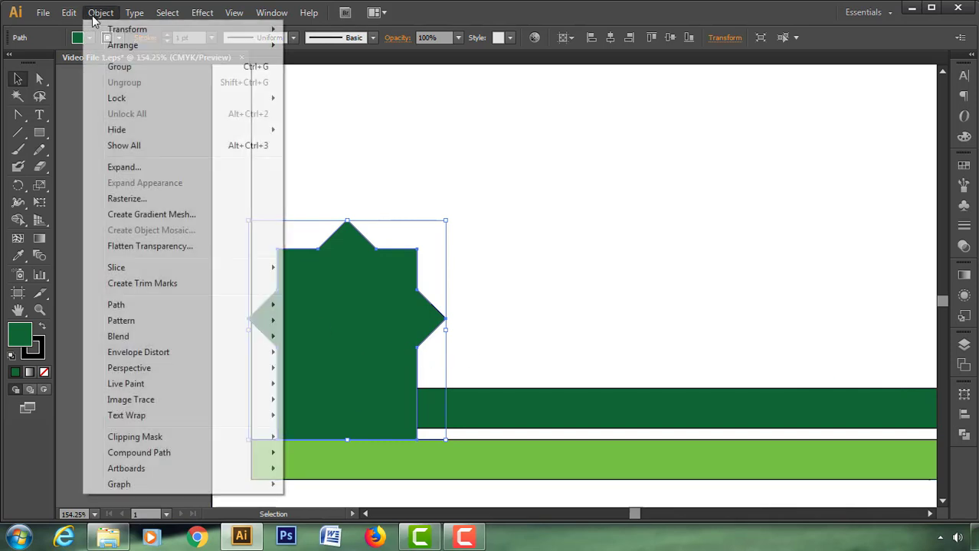
mouse_move(115, 305)
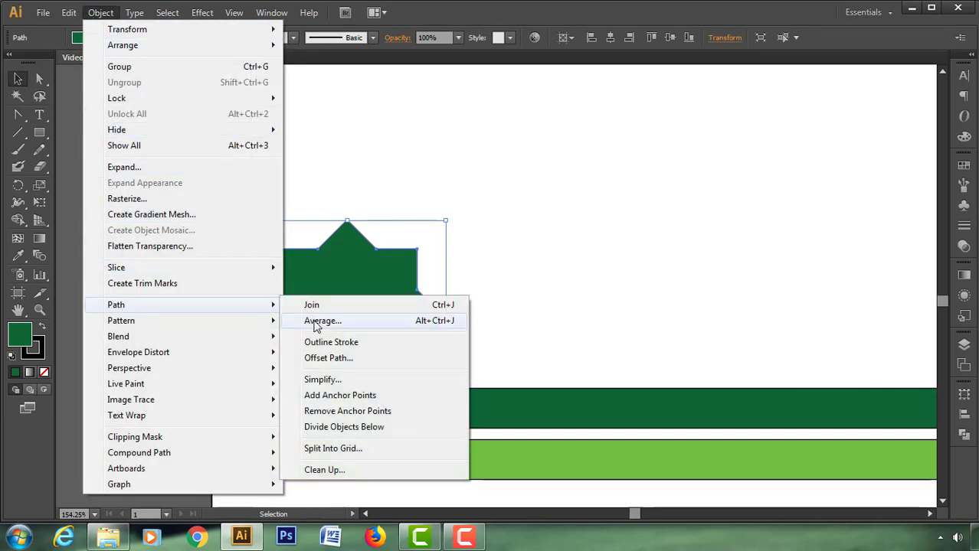
left_click(317, 358)
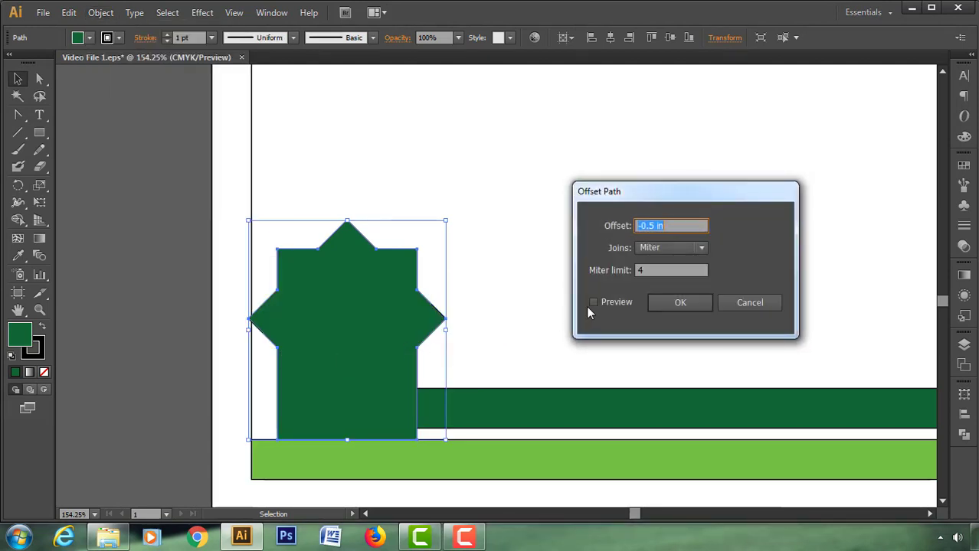
left_click(593, 302)
left_click(670, 226)
key("Up")
key("Up")
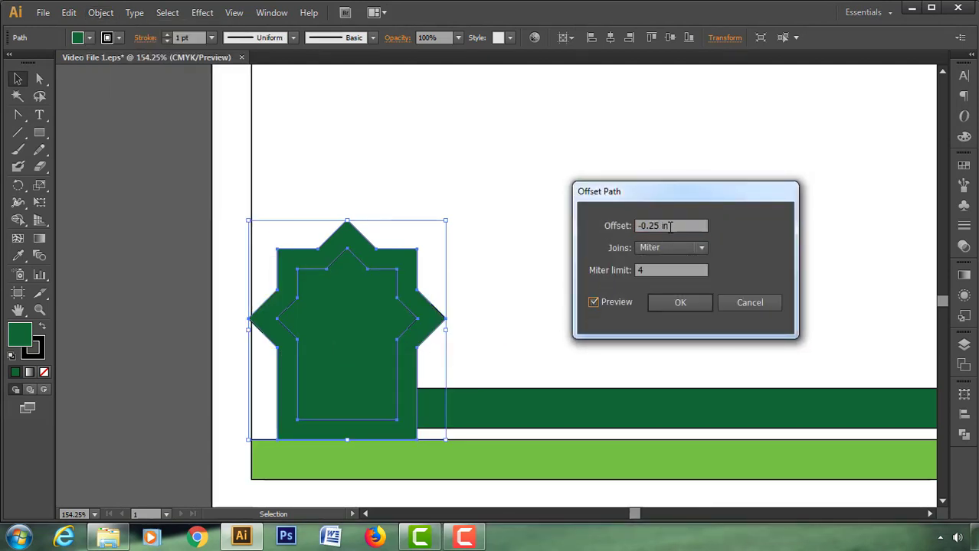
key("Up")
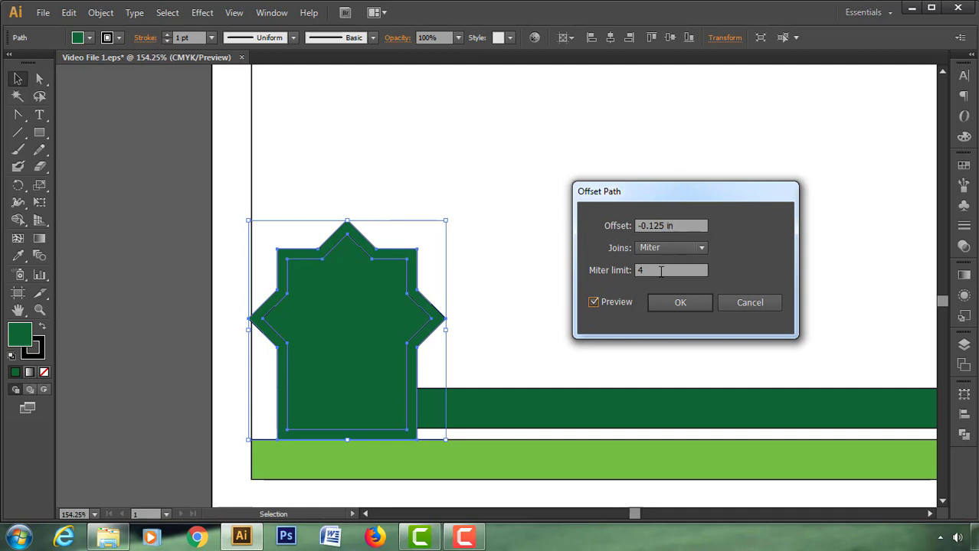
left_click(660, 303)
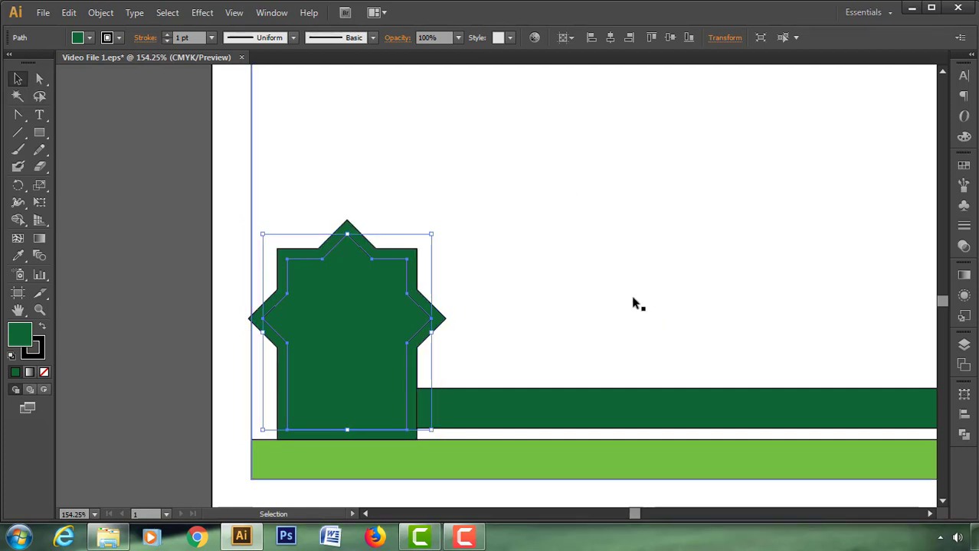
Fill the outer star with the bottom bar's light green using the Eyedropper.
left_click(188, 347)
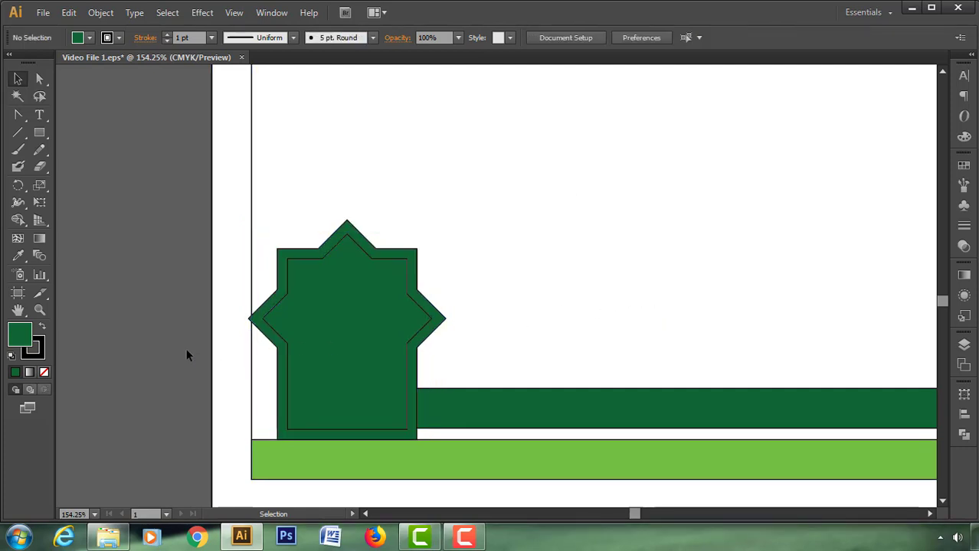
left_click(320, 345)
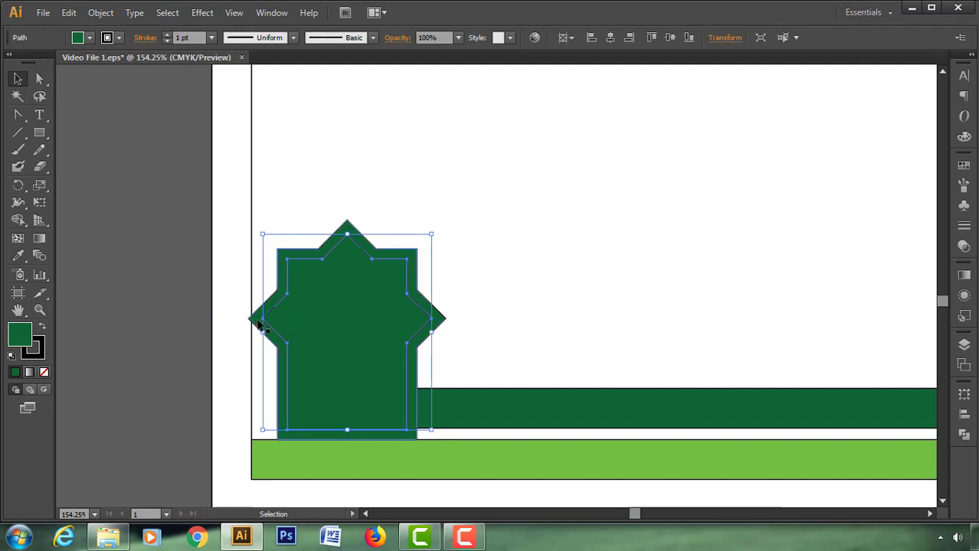
left_click(259, 325)
left_click(19, 255)
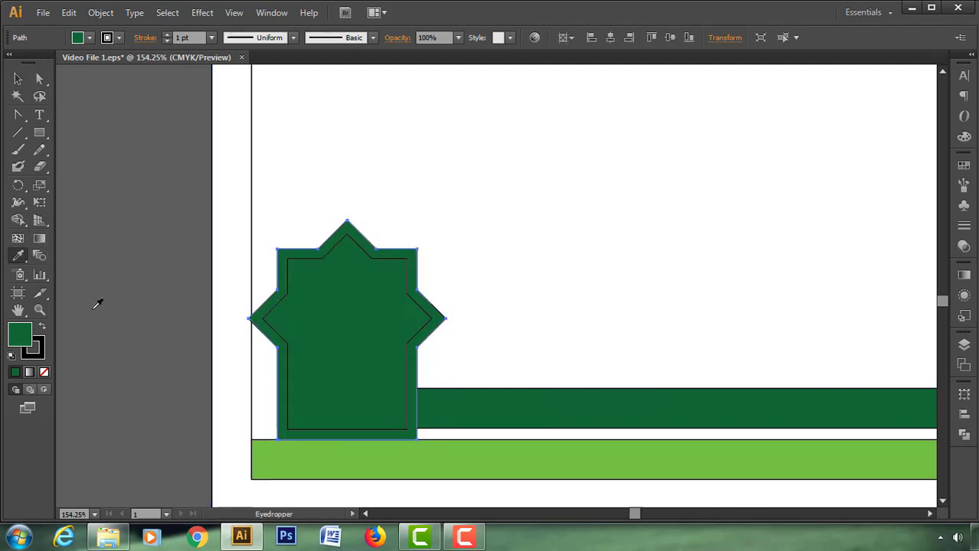
left_click(265, 456)
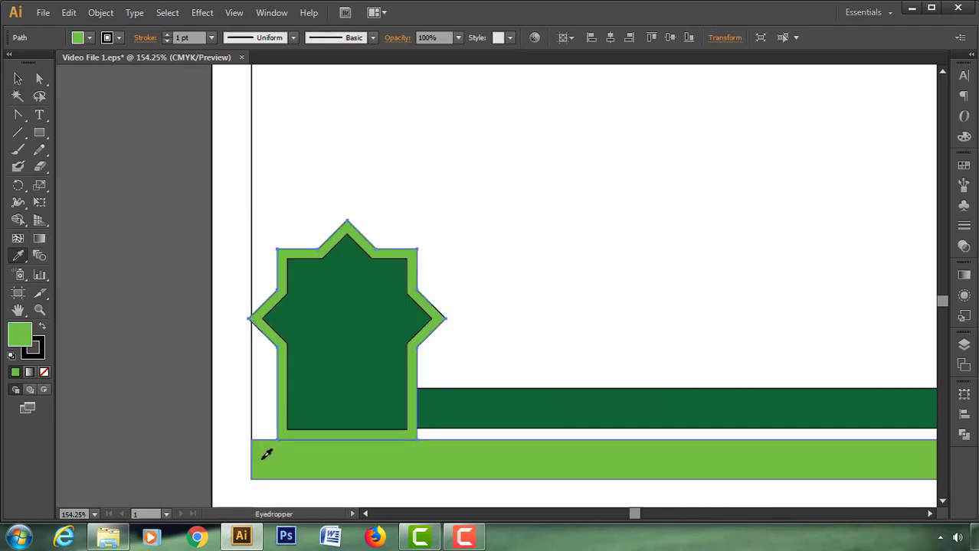
Select the inner shape, outer star and both green bars together.
left_click(18, 78)
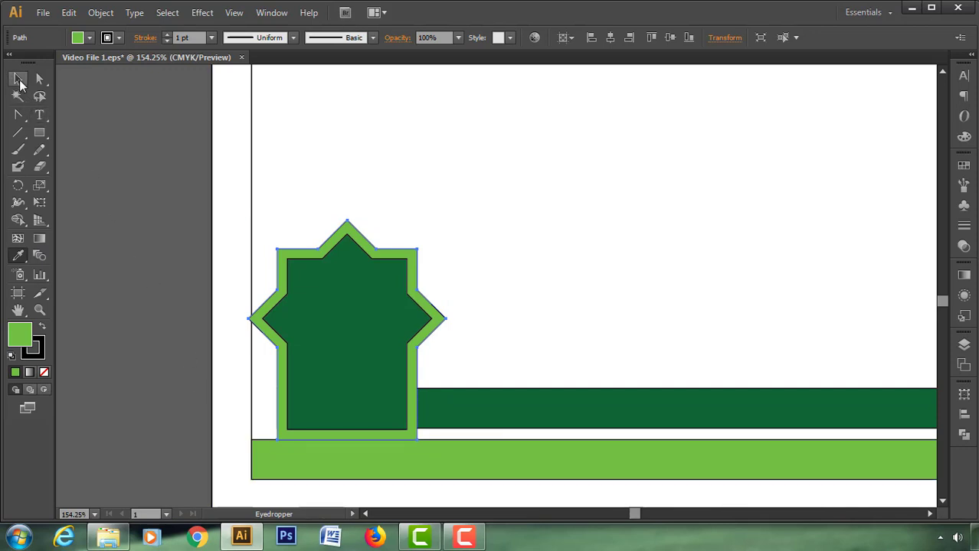
left_click(155, 280)
left_click(323, 328)
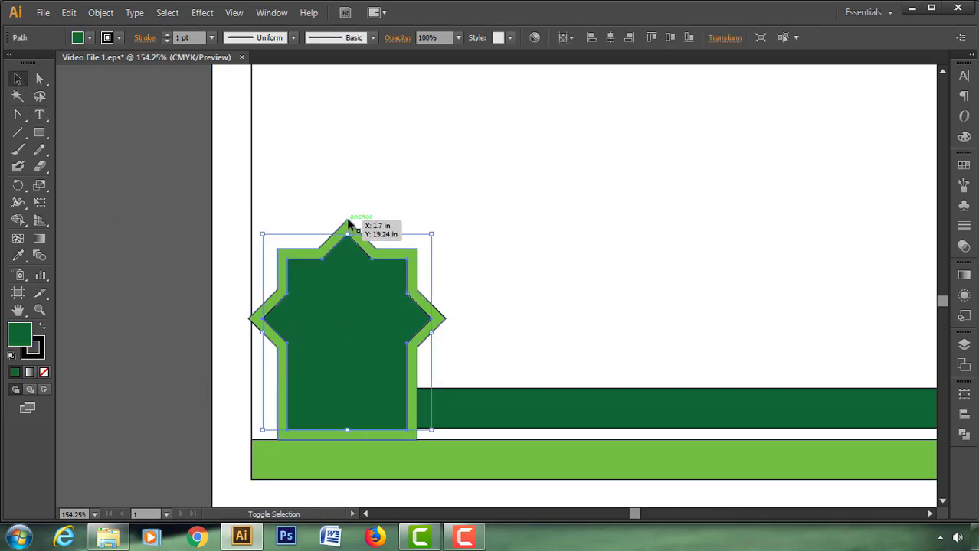
left_click(349, 223, "shift")
left_click(489, 396, "shift")
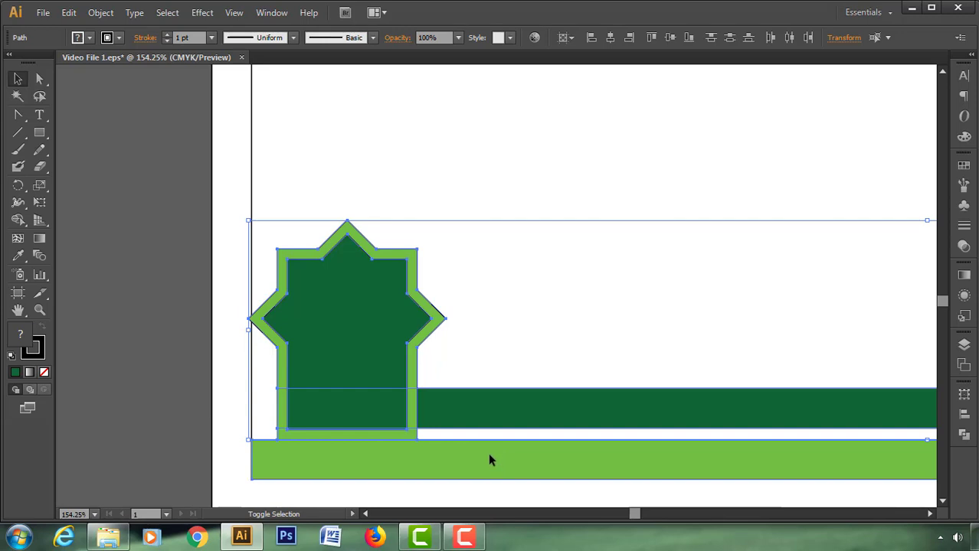
left_click(490, 458, "shift")
left_click(44, 372)
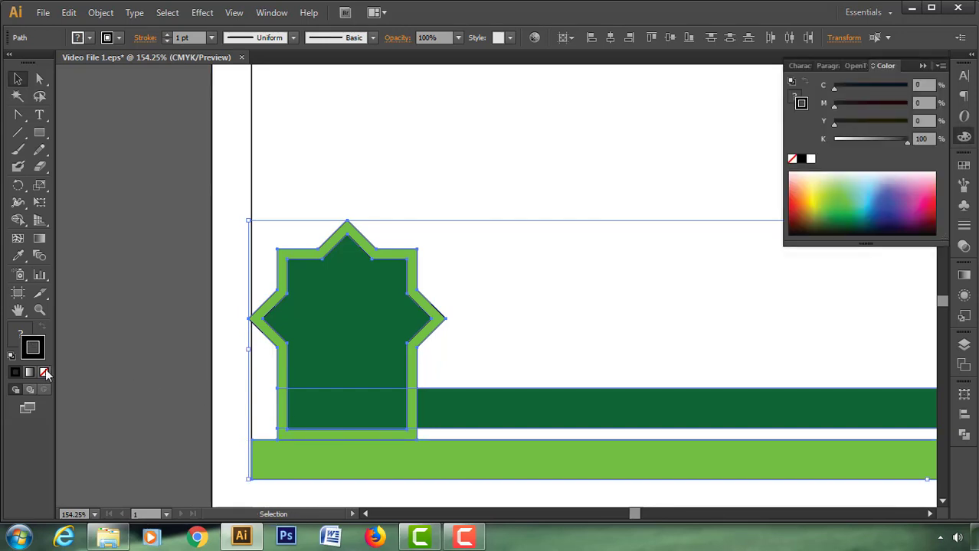
Remove the outlines and group the outer star with its inner shape.
left_click(65, 360)
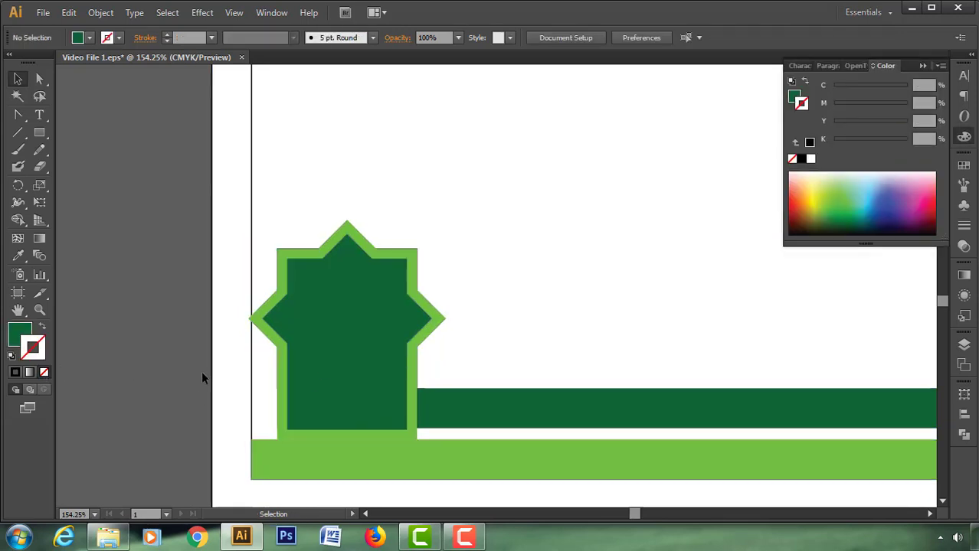
left_click(381, 315, "shift")
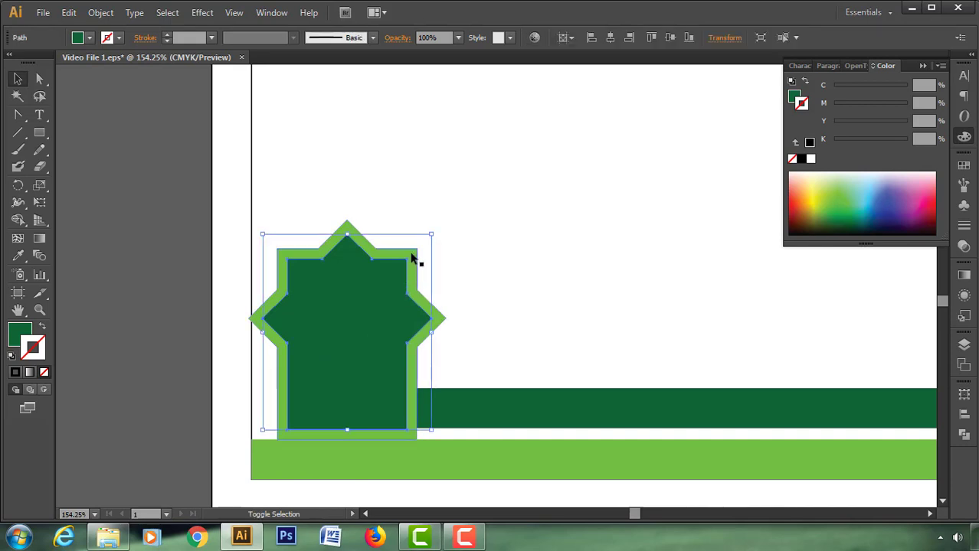
left_click(411, 258, "shift")
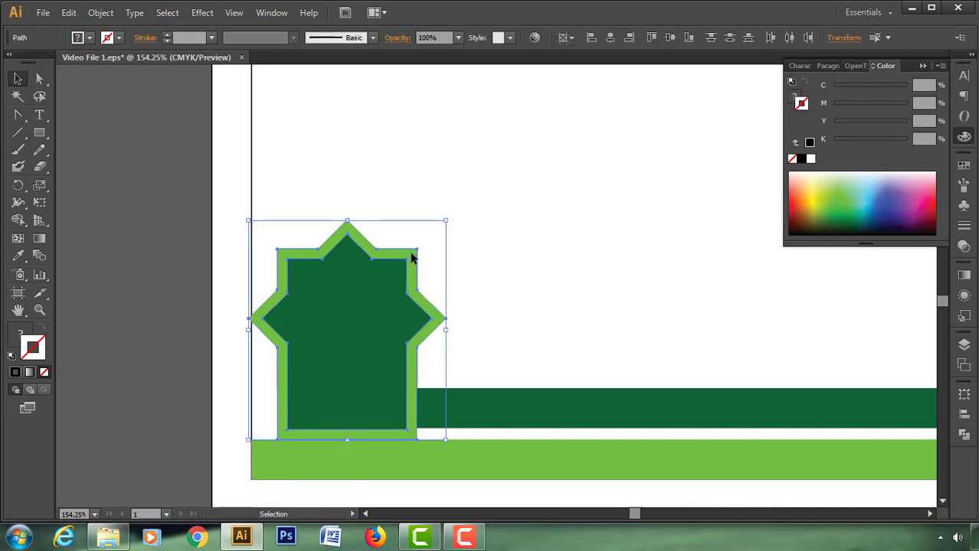
left_click(109, 15)
left_click(126, 68)
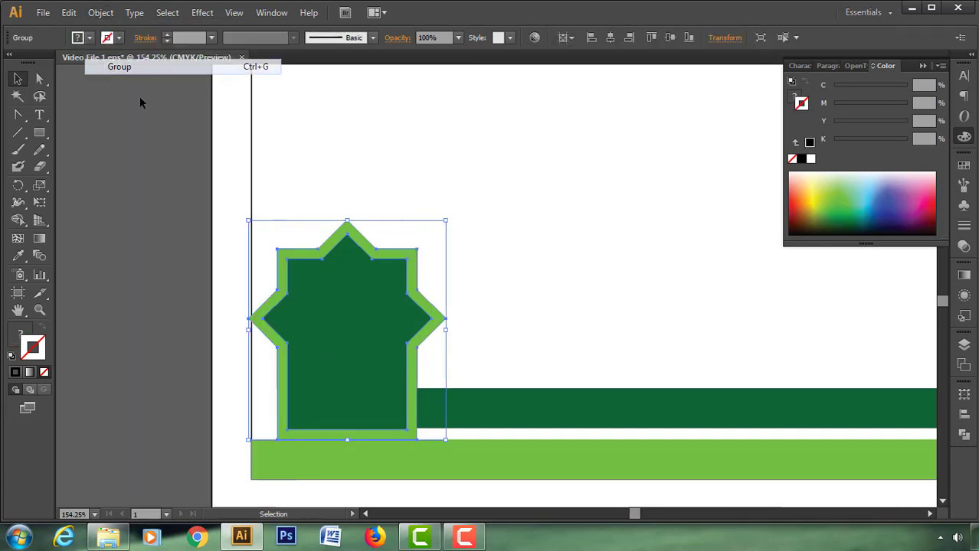
Move the star group aside and delete the leftover green square behind it.
left_click_drag(322, 323, 326, 321)
left_click(133, 333)
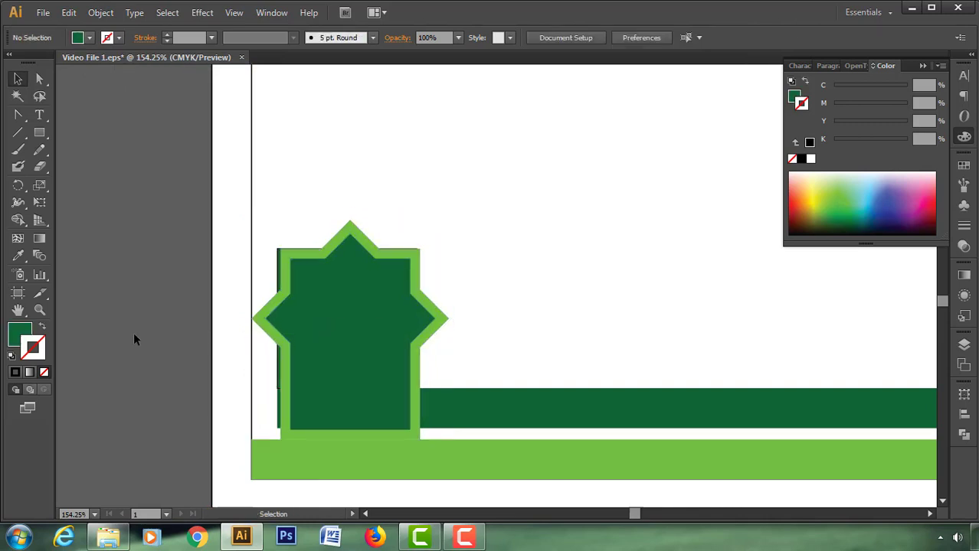
key("ctrl+z")
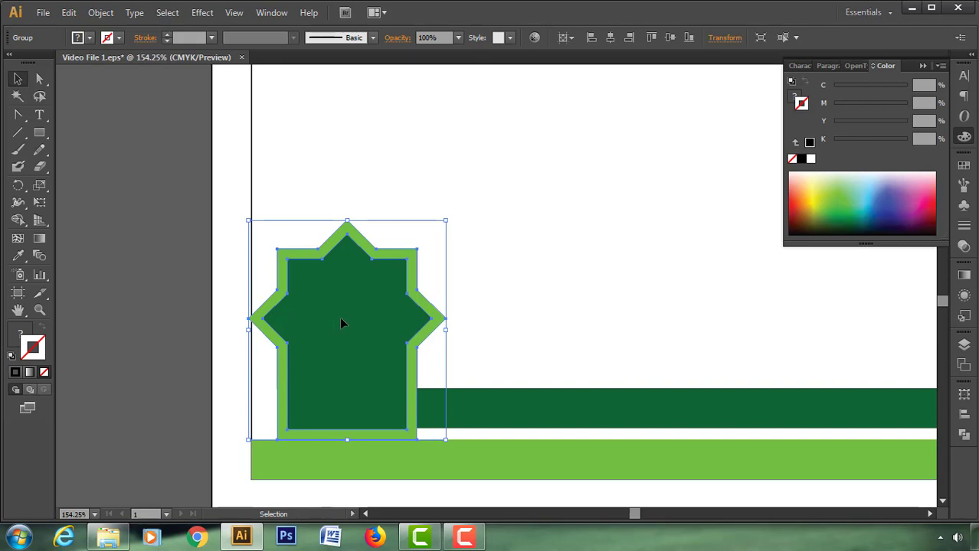
left_click_drag(342, 323, 361, 326)
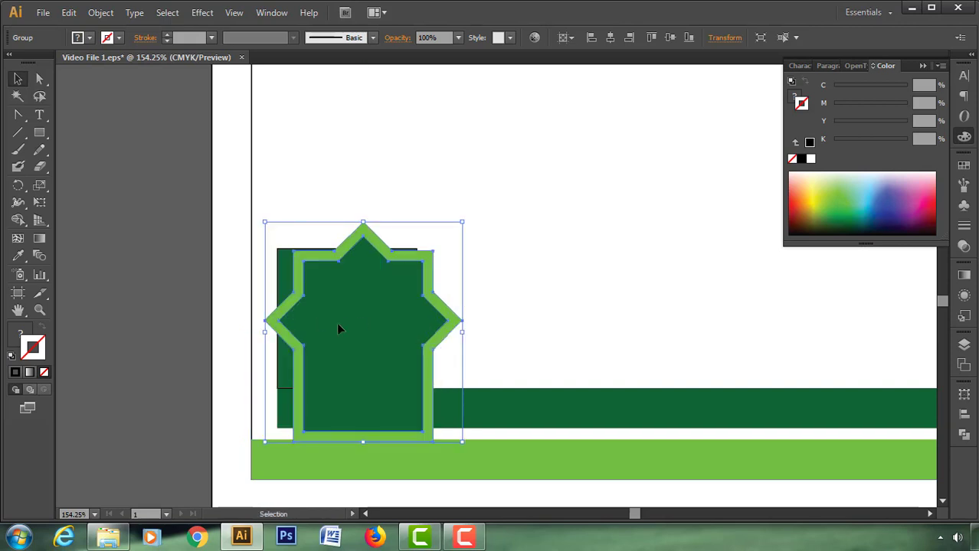
left_click_drag(339, 329, 505, 329)
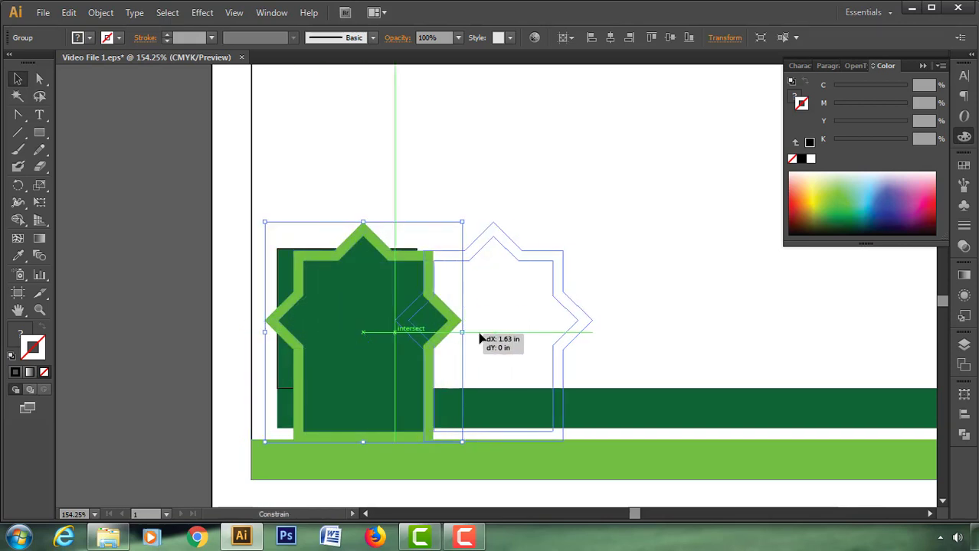
left_click(381, 331)
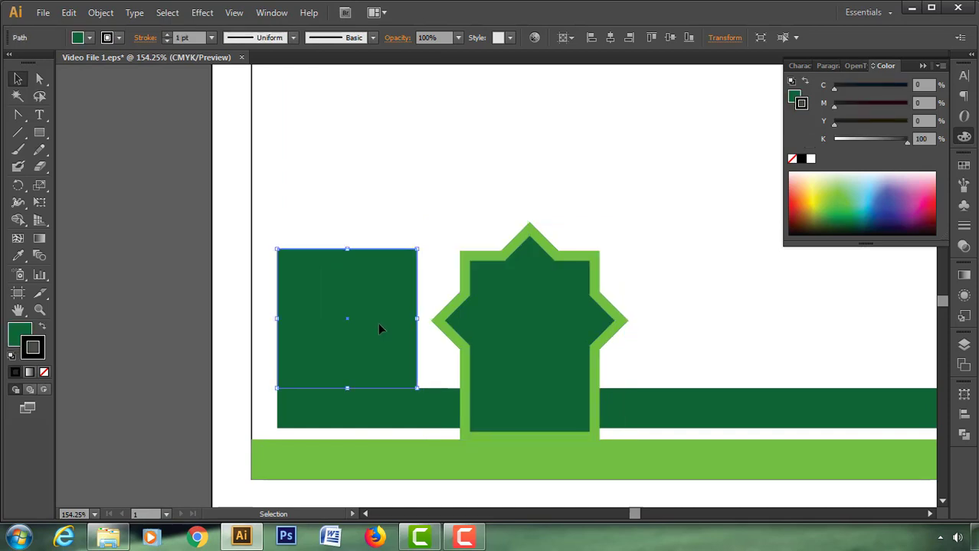
key("Delete")
Set the star group at the bars' left end and trim the dark bar's left edge.
left_click_drag(502, 332, 337, 331)
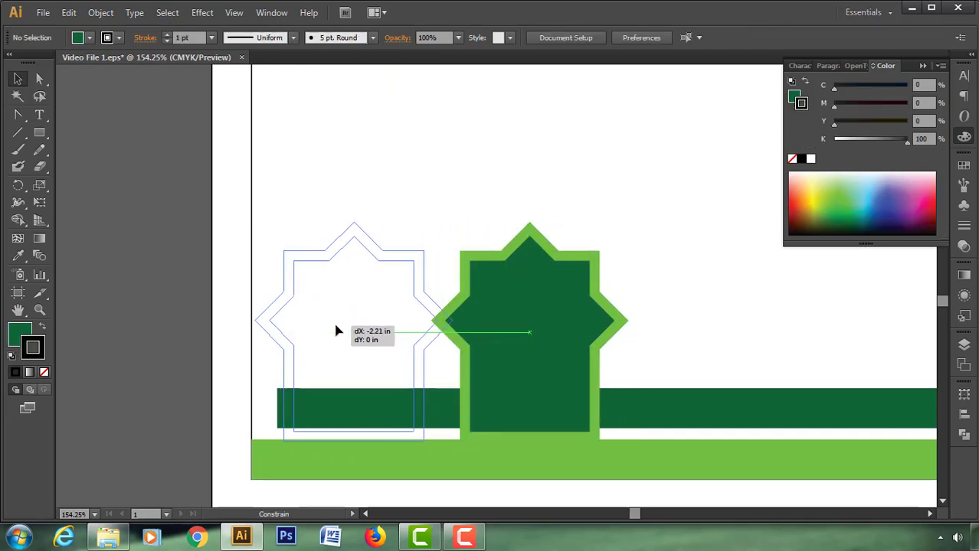
left_click_drag(337, 331, 338, 331)
left_click(153, 316)
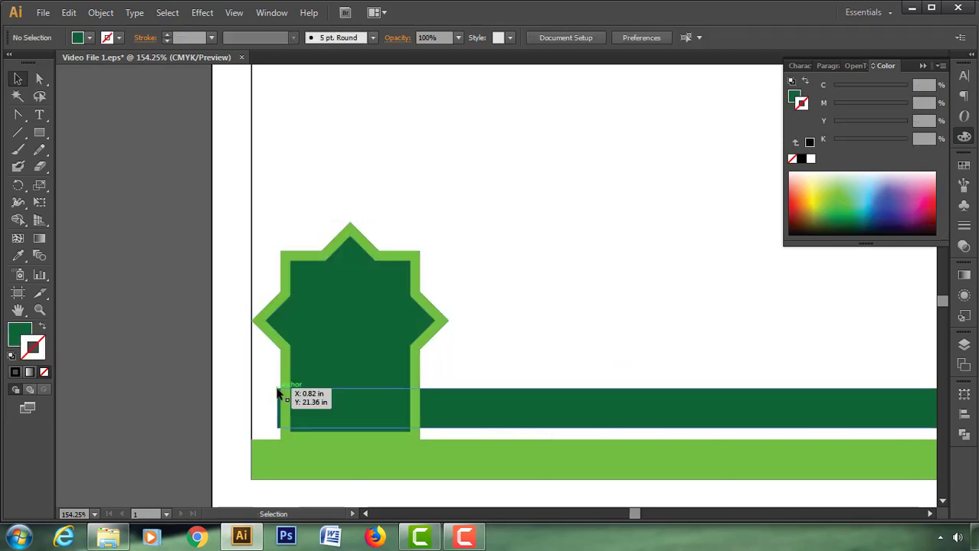
left_click(279, 398)
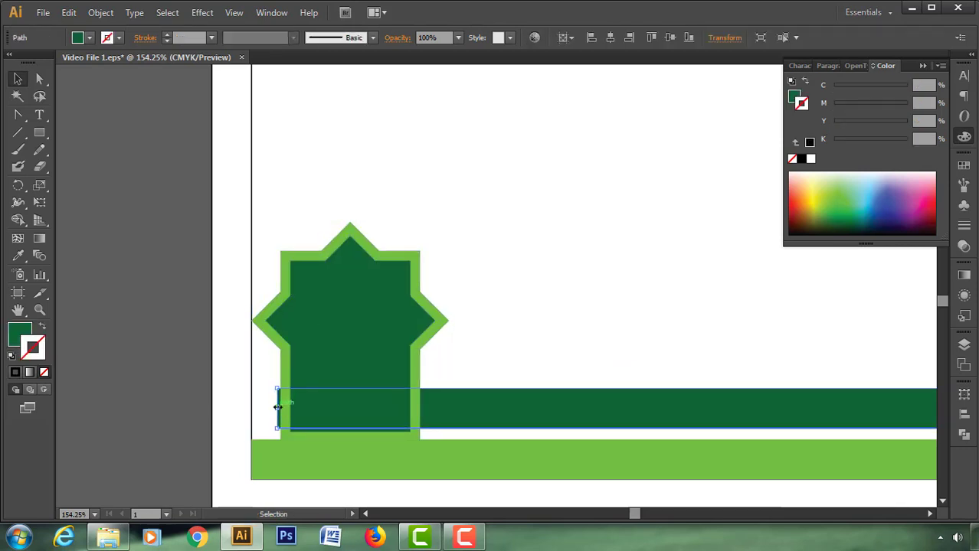
left_click_drag(277, 407, 280, 407)
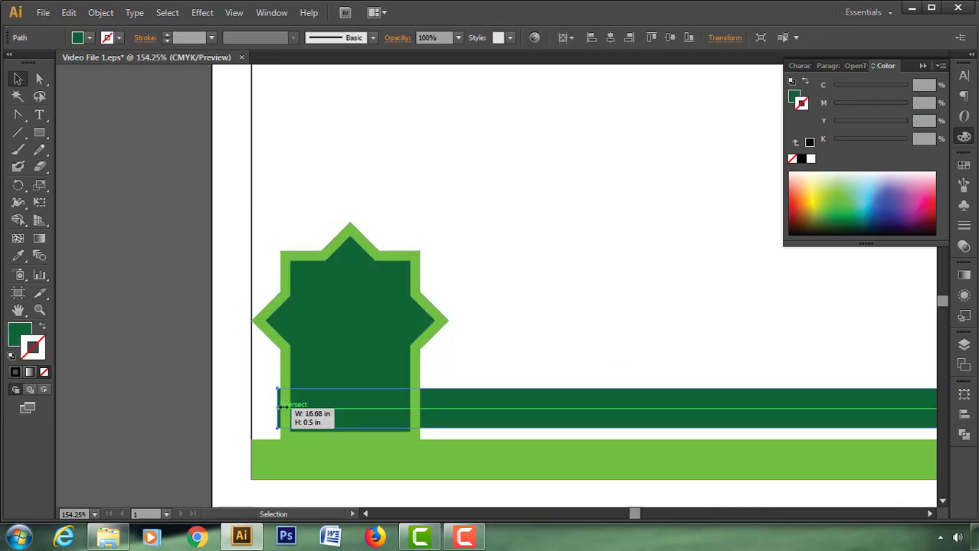
left_click(154, 406)
key("ctrl+0")
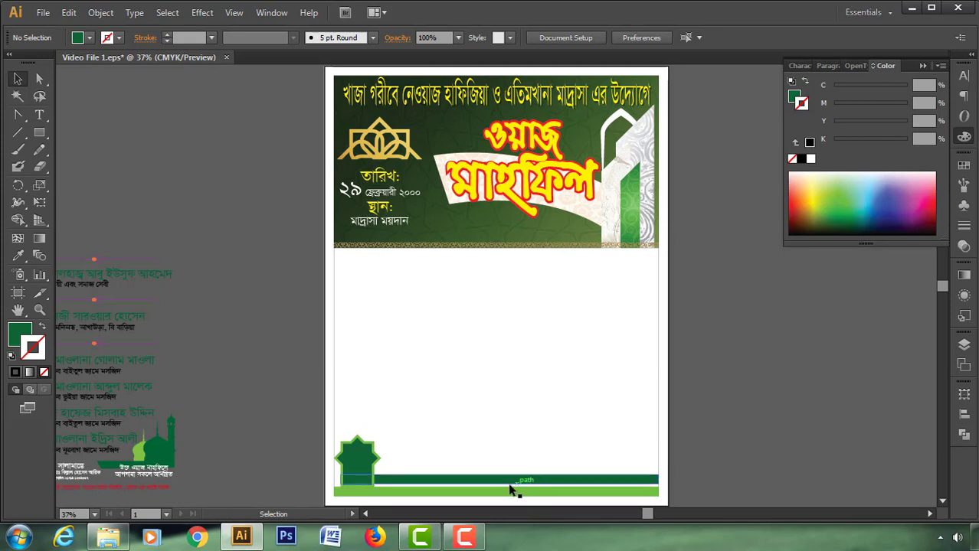
Zoom into the footer and adjust the dark green bar's bottom edge relative to the light strip.
left_click(40, 310)
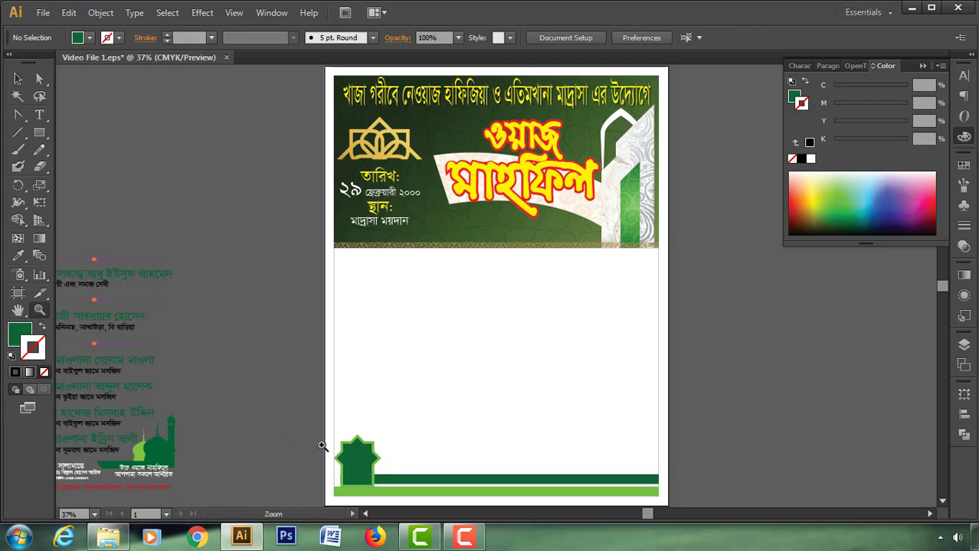
left_click_drag(337, 456, 452, 494)
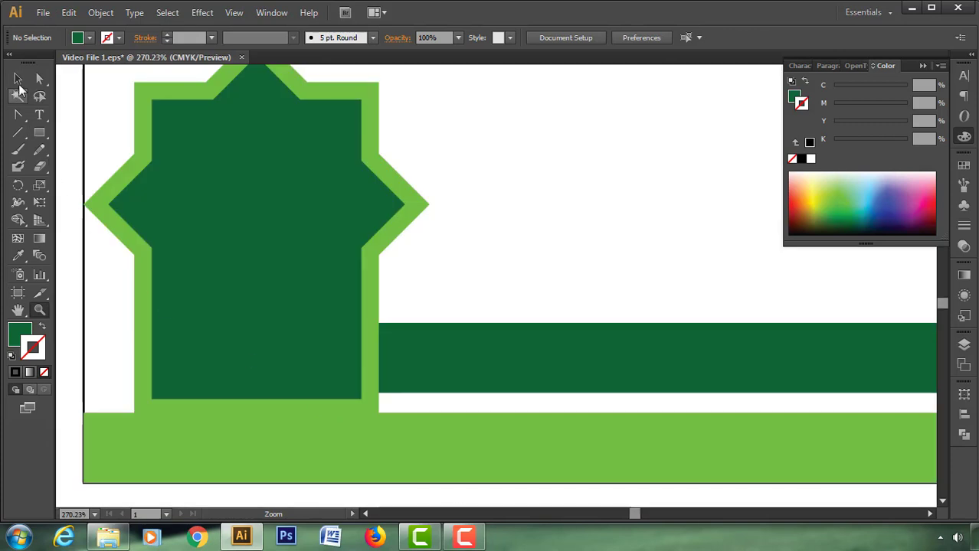
left_click(17, 78)
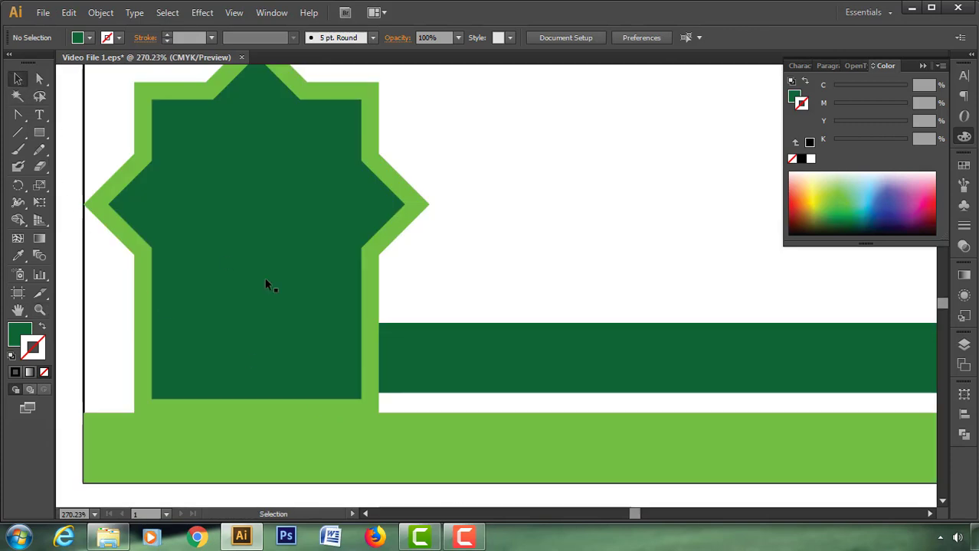
left_click(456, 369)
left_click_drag(134, 393, 137, 405)
left_click(443, 281)
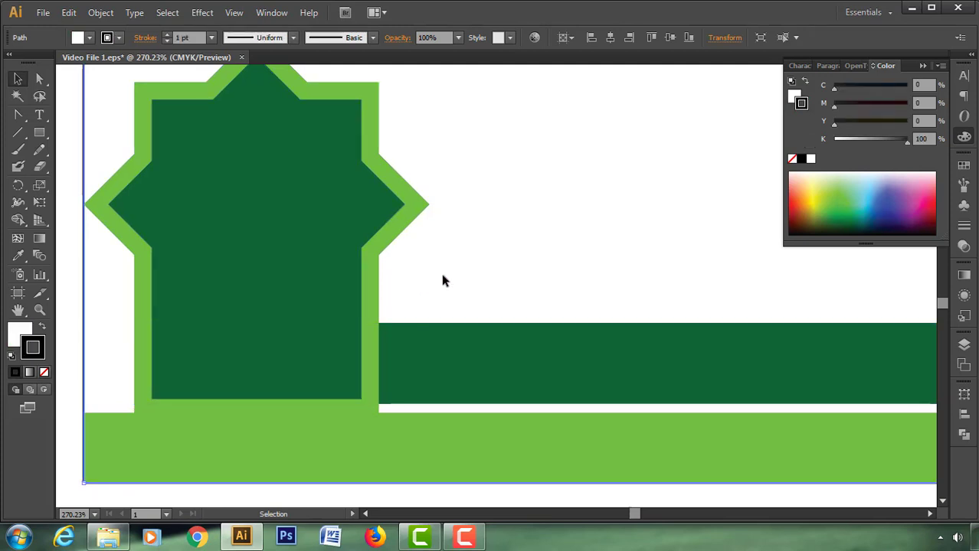
key("ctrl")
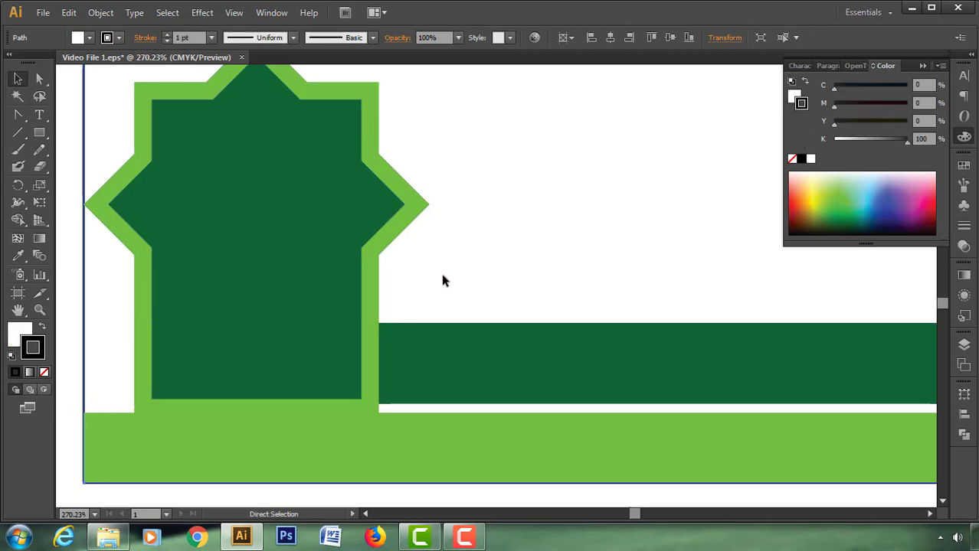
left_click(442, 349)
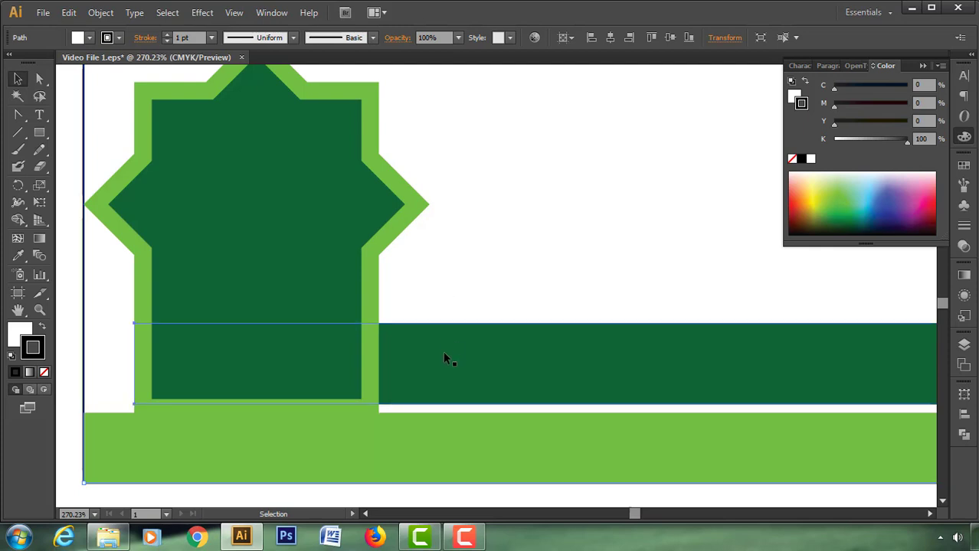
left_click_drag(140, 405, 137, 399)
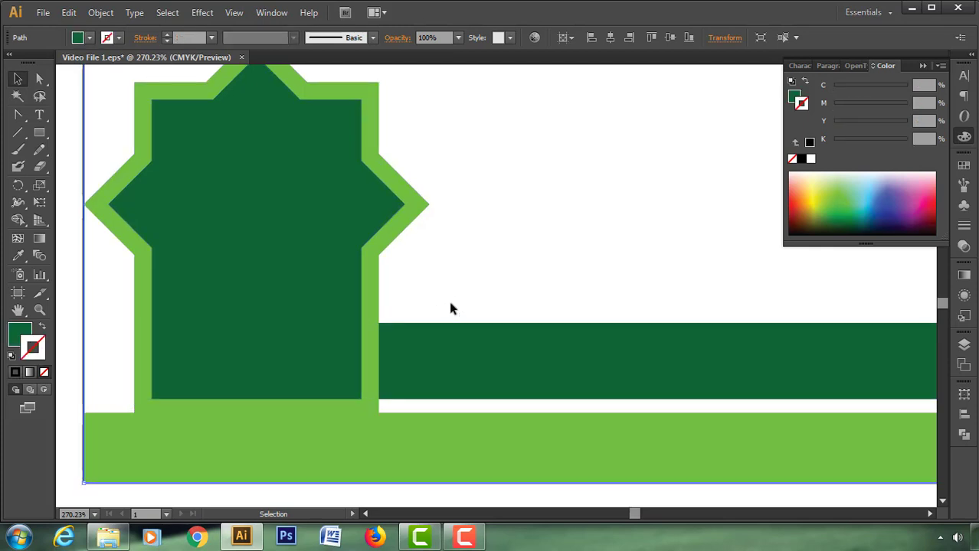
key("ctrl+shift+a")
key("ctrl+0")
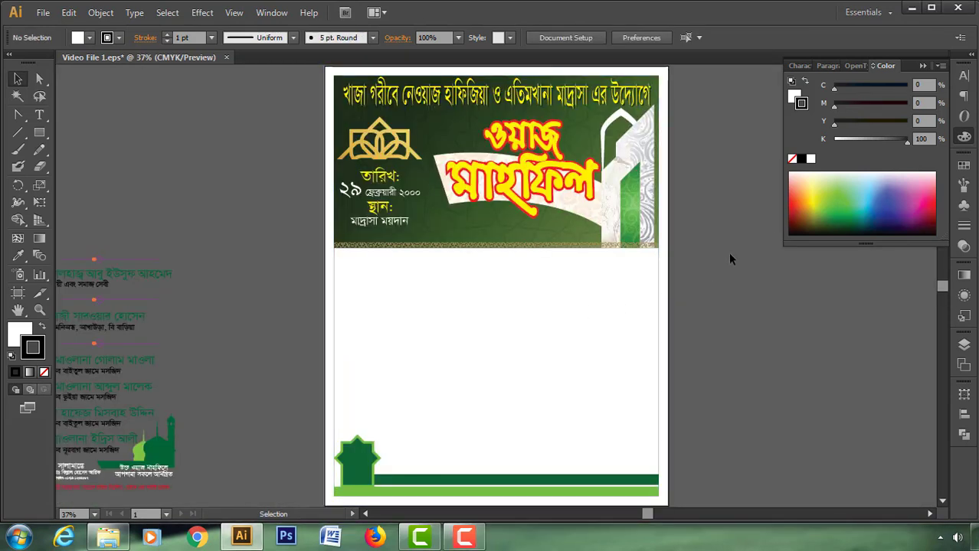
Open the Decorative_Banners and Seals brush library from the Brushes panel.
left_click(923, 67)
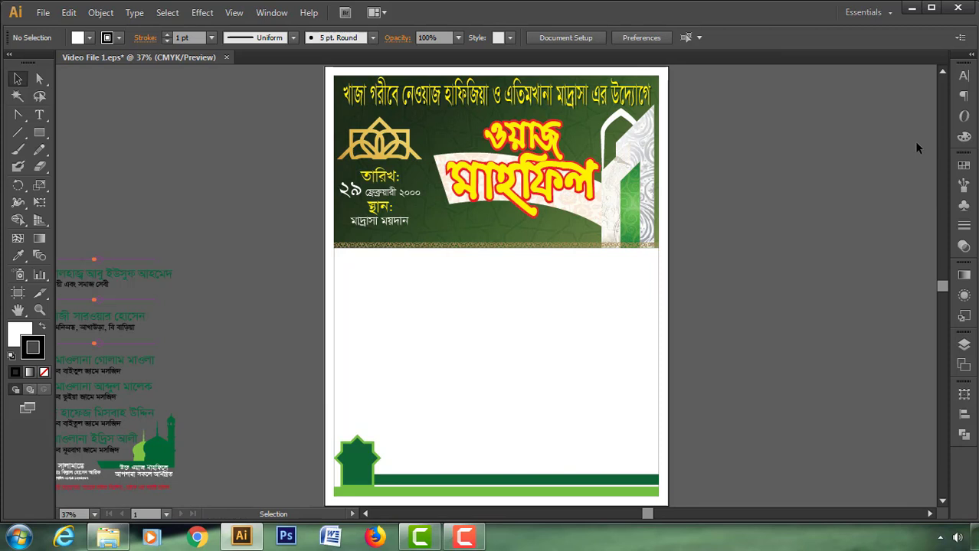
left_click(963, 185)
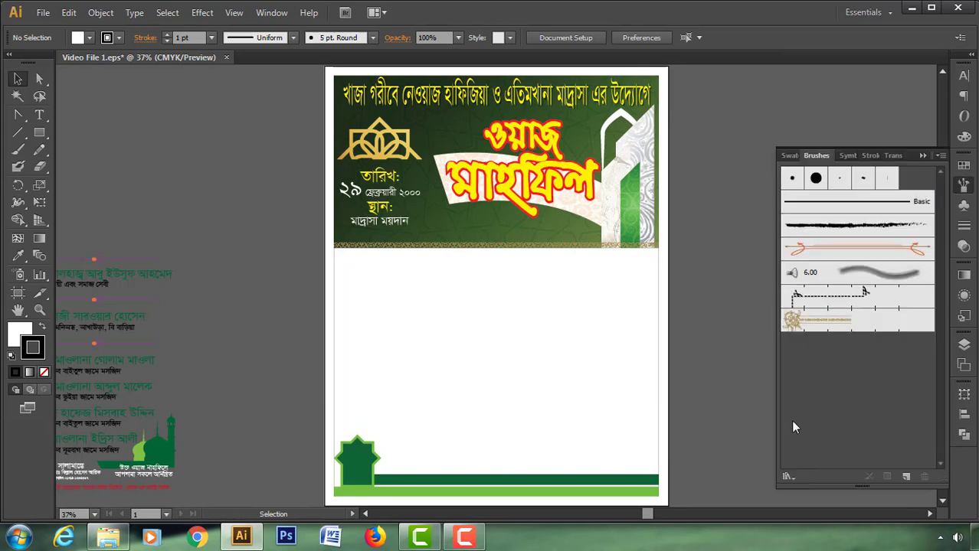
left_click(789, 476)
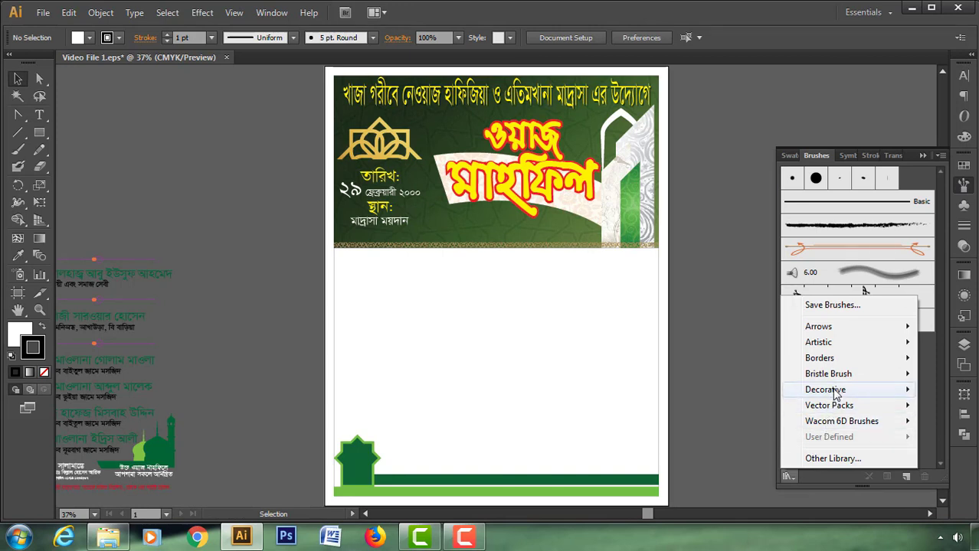
mouse_move(825, 390)
left_click(718, 390)
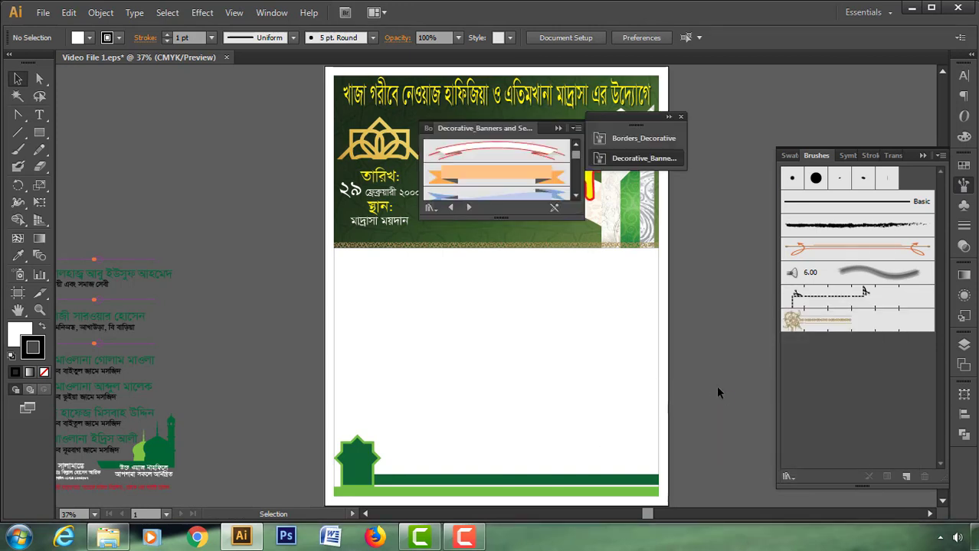
left_click_drag(506, 220, 505, 427)
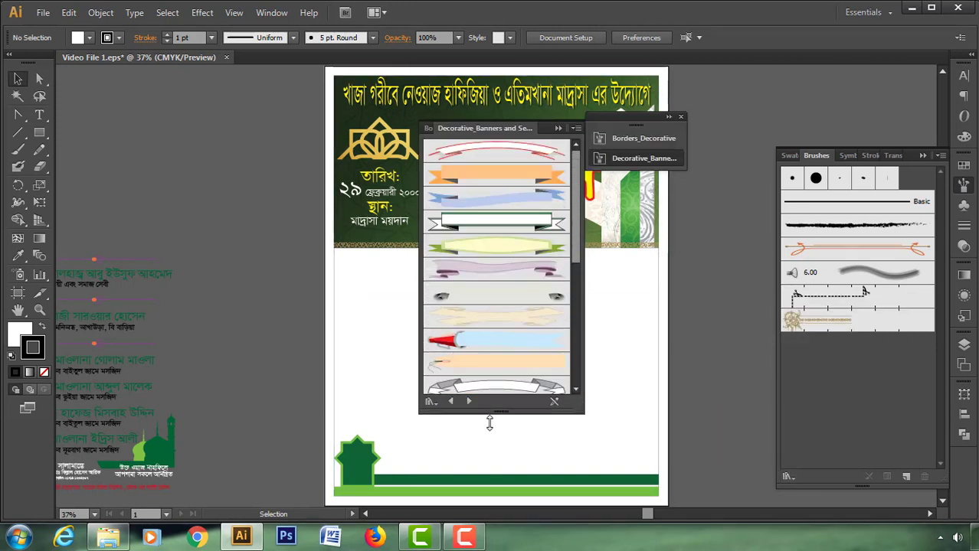
Drag an ornate banner frame onto the canvas beside the poster and close the library.
scroll(534, 346, "down", 5)
scroll(534, 346, "down", 3)
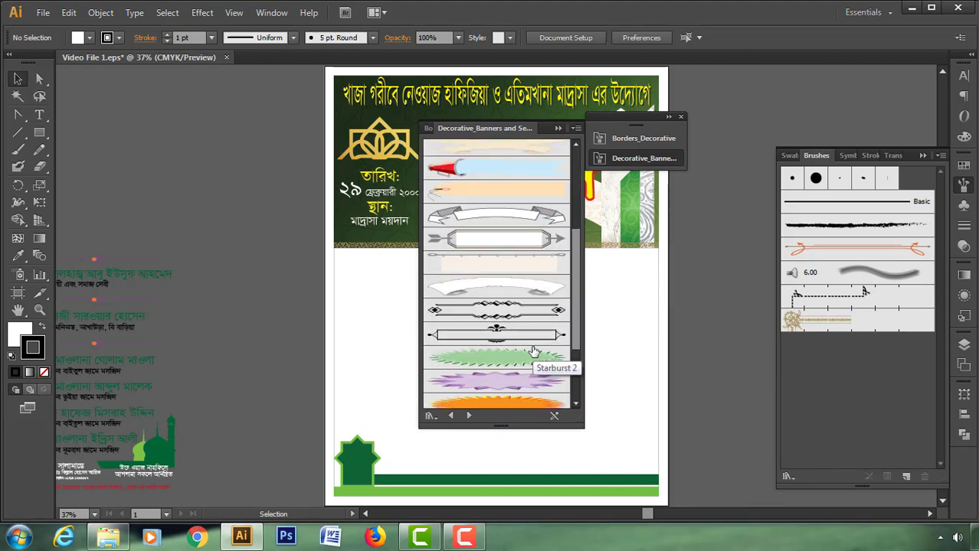
left_click_drag(515, 337, 275, 265)
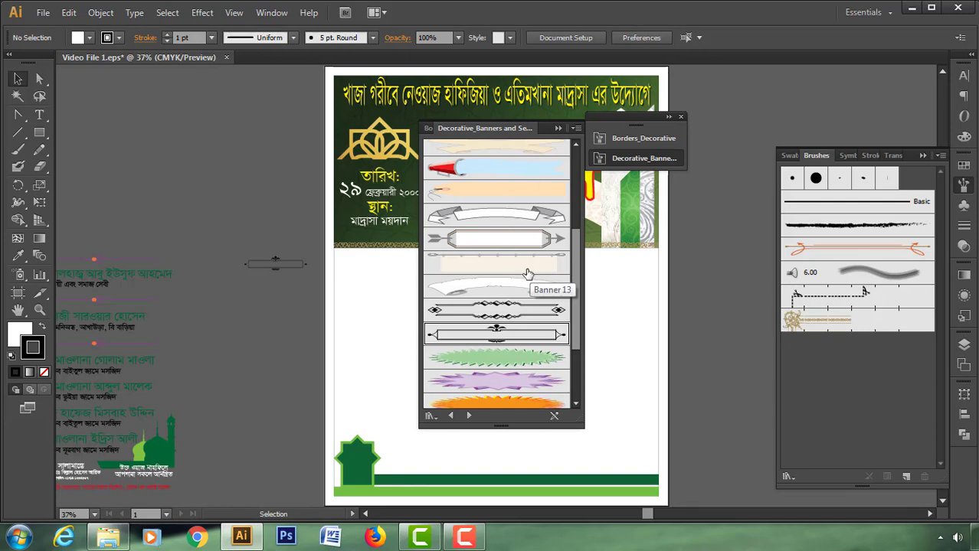
scroll(527, 274, "down", 3)
scroll(527, 274, "down", 1)
scroll(527, 276, "up", 4)
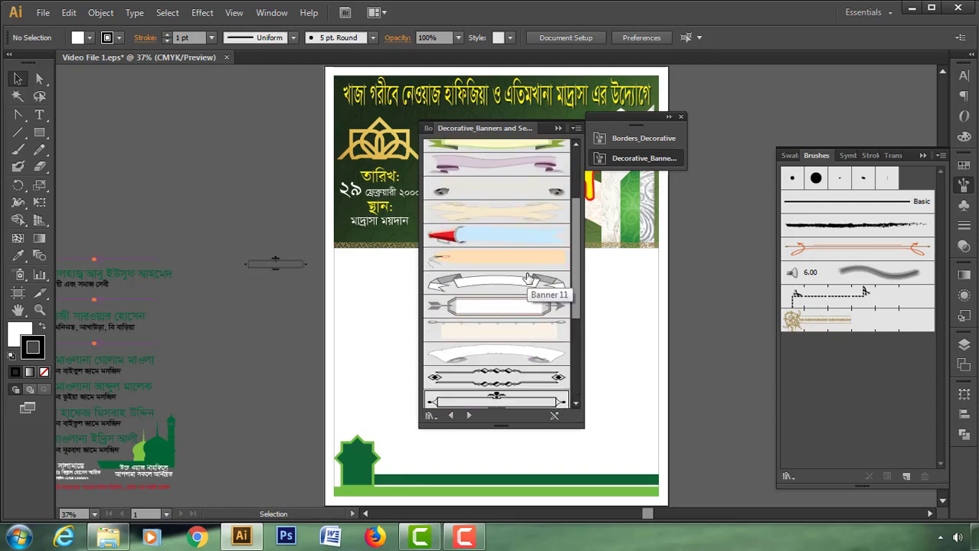
scroll(526, 278, "up", 4)
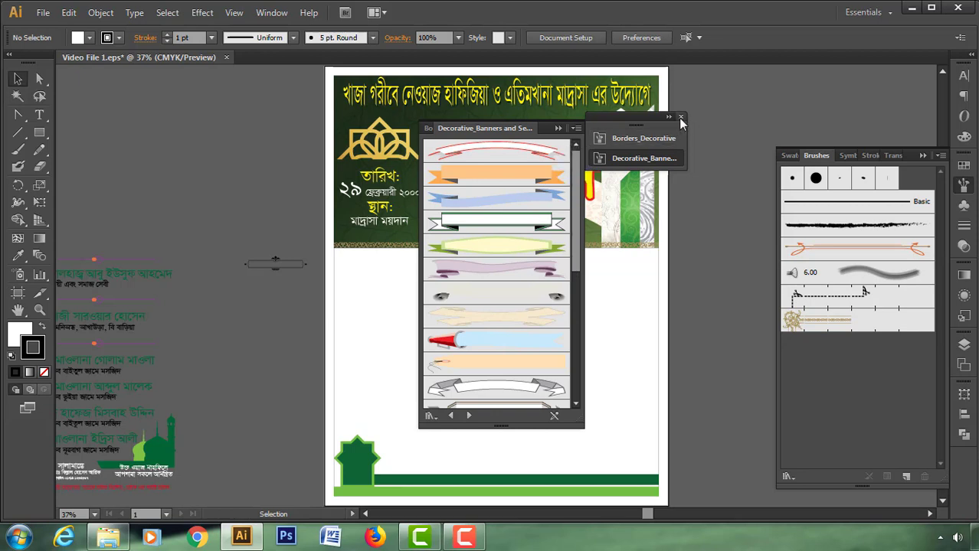
left_click(680, 117)
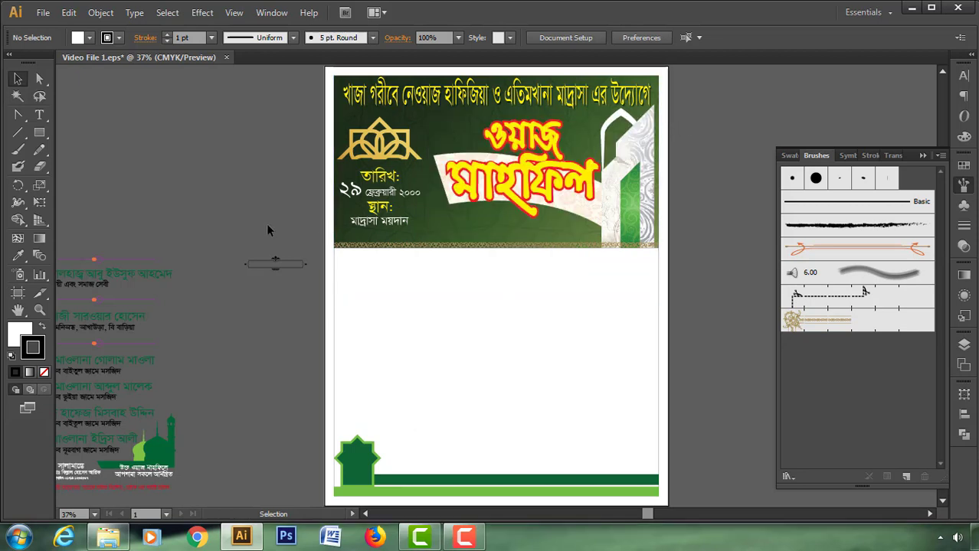
Zoom in on the new ornamental frame and select it.
left_click(40, 310)
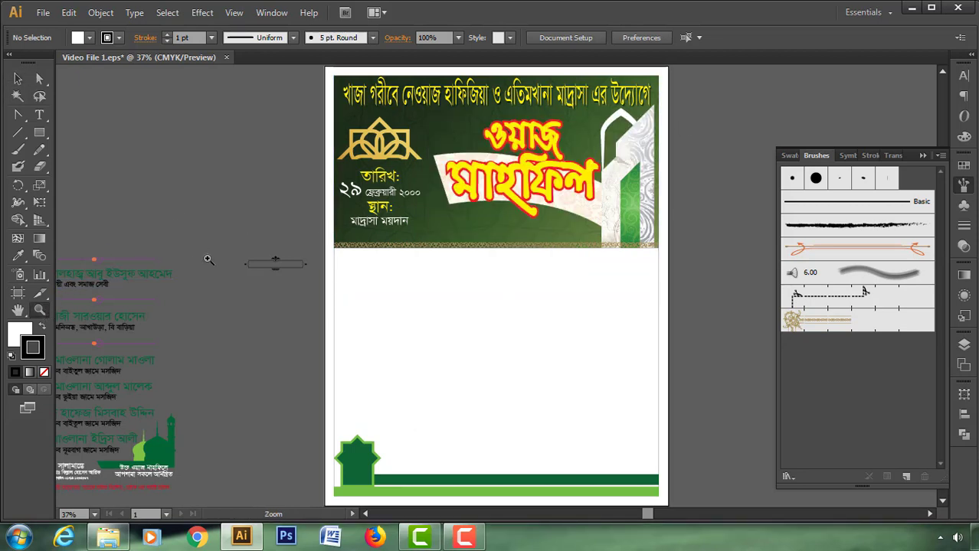
left_click_drag(260, 267, 314, 287)
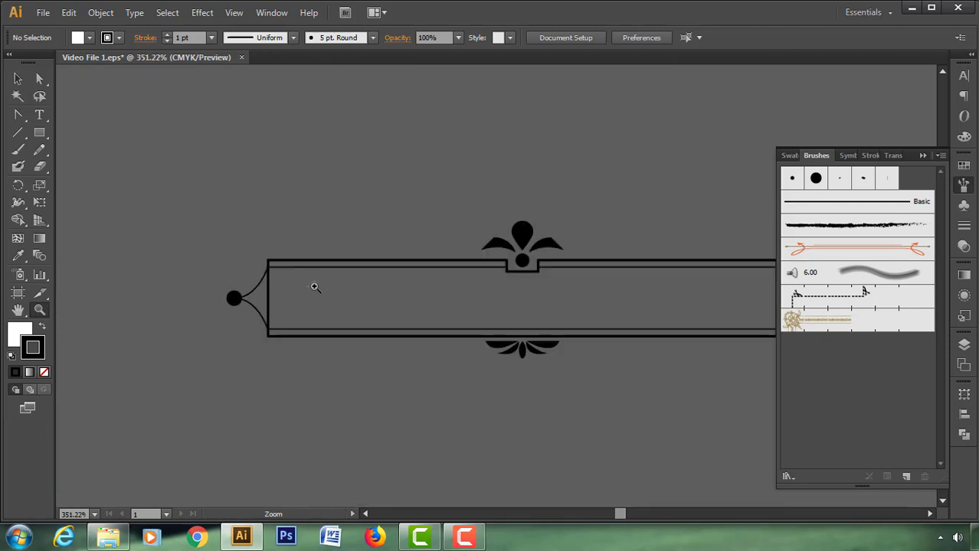
left_click(921, 152)
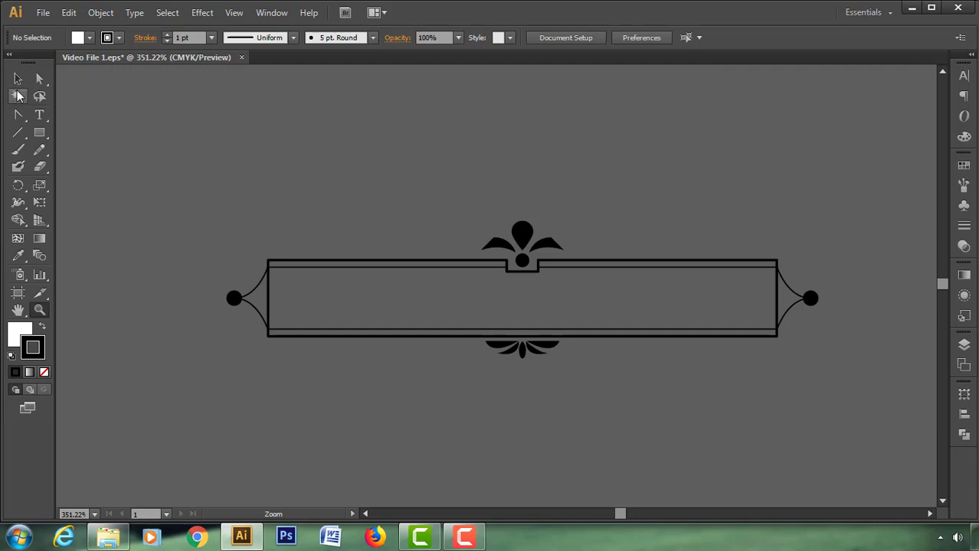
key("v")
left_click(525, 242)
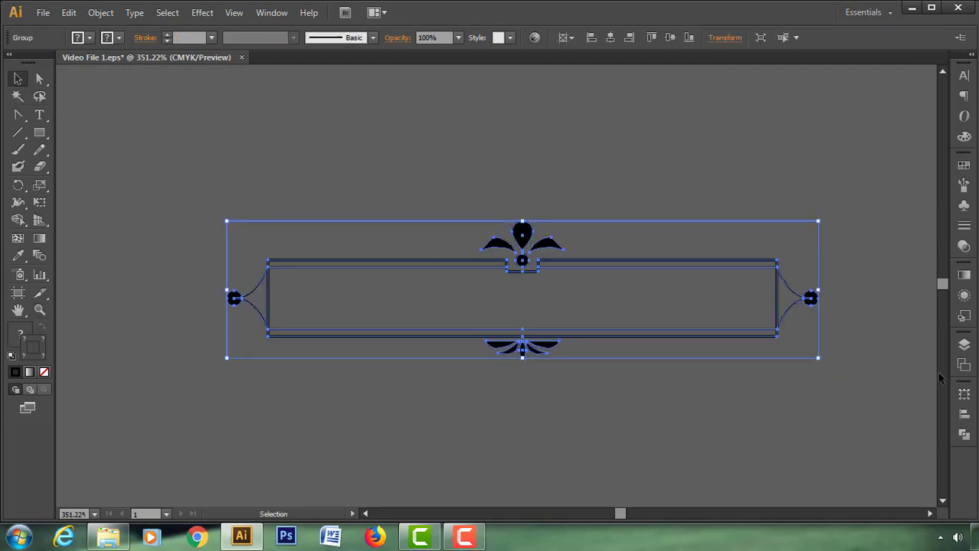
Resize the banner frame to 3.5 in wide by 1 in high.
left_click(964, 396)
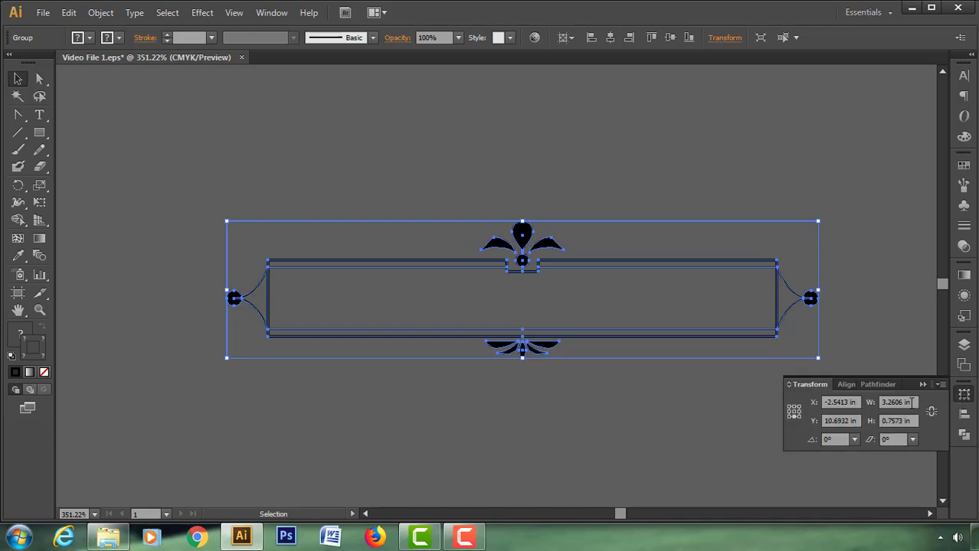
left_click(913, 402)
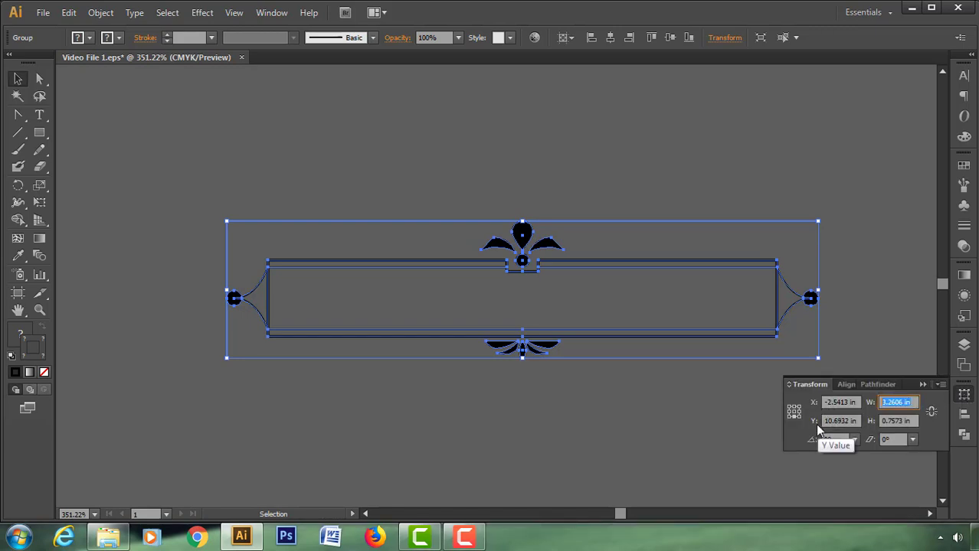
type("3.")
type("5")
key("Tab")
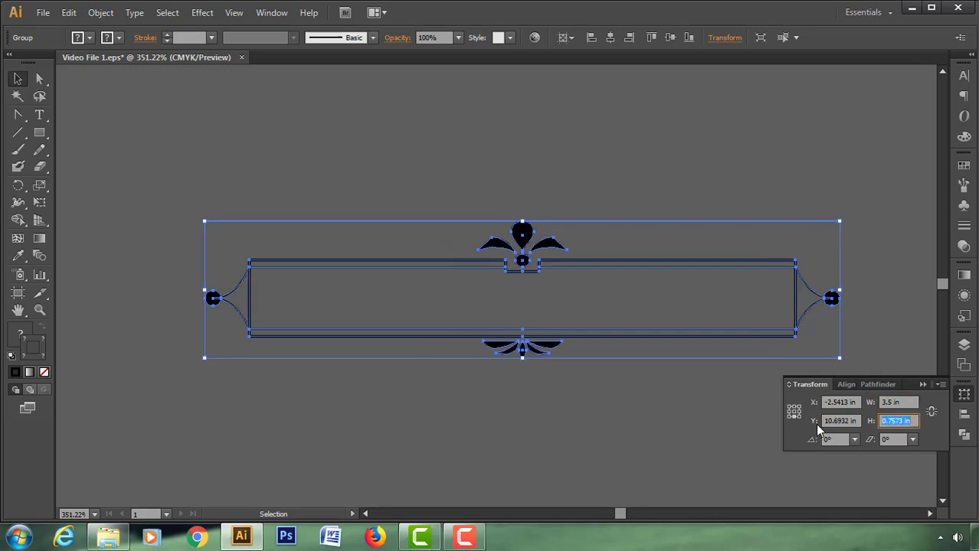
type("1")
key("Return")
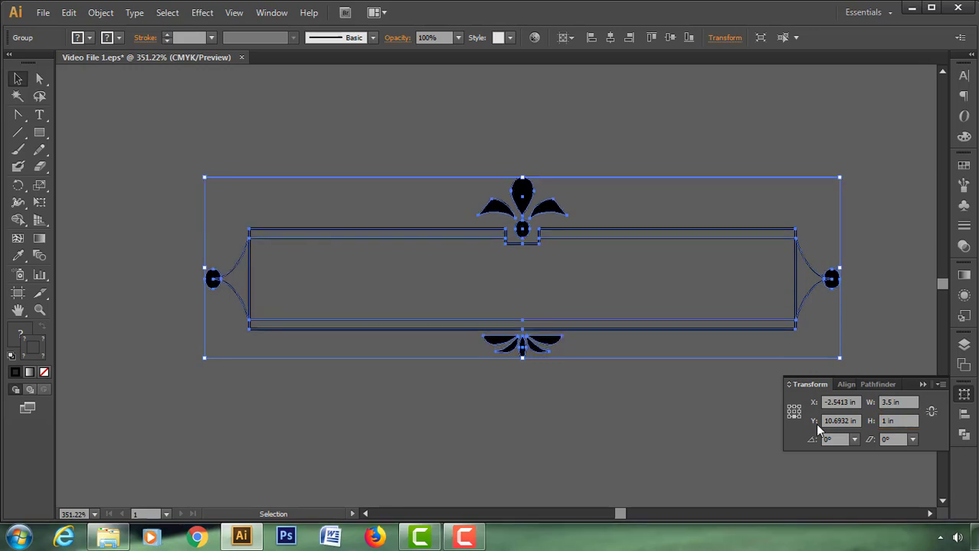
left_click(921, 385)
Ungroup the banner frame twice so its pieces are separate paths.
right_click(799, 299)
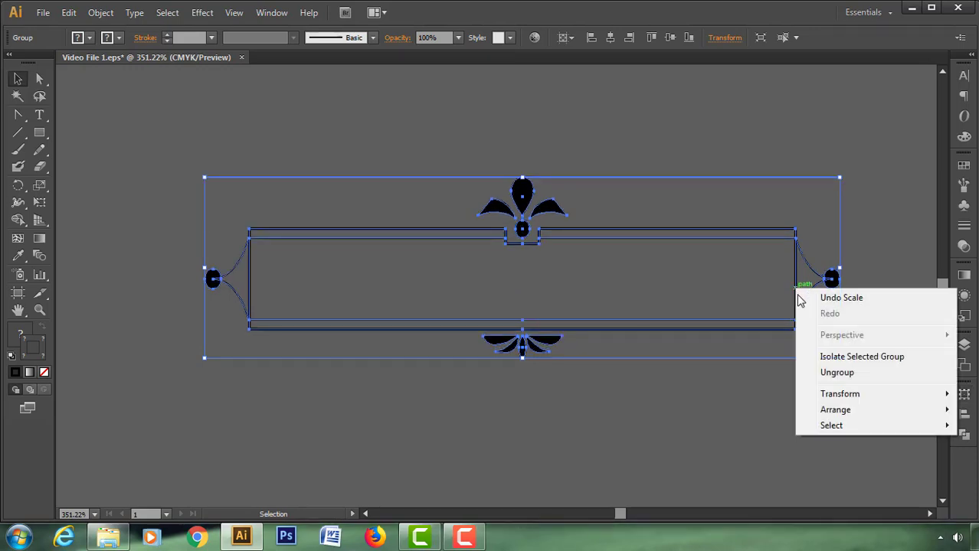
left_click(836, 372)
left_click(801, 373)
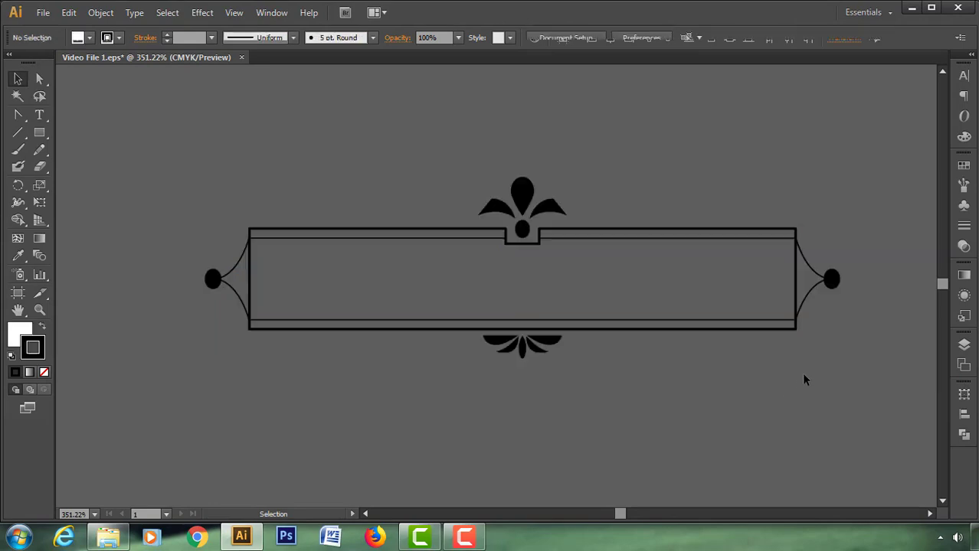
left_click(799, 298)
right_click(794, 302)
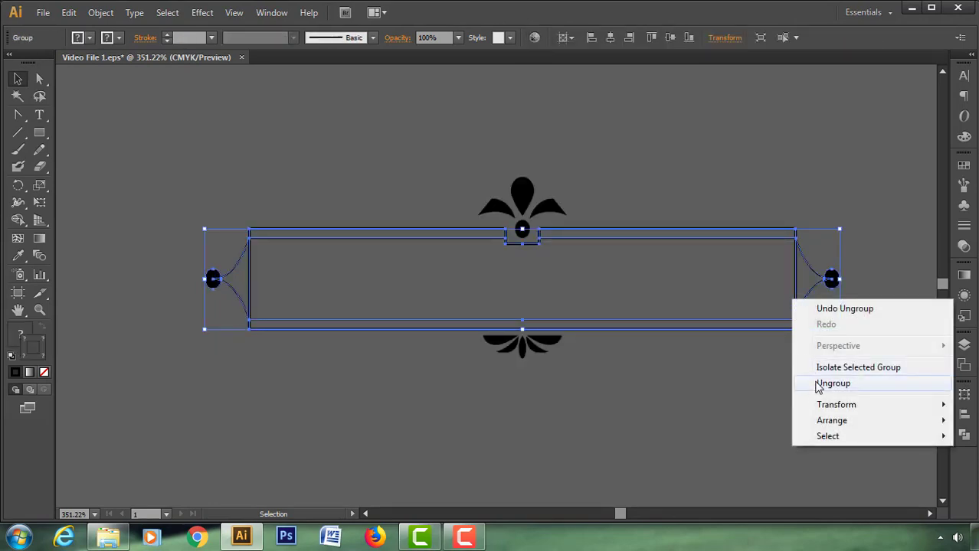
left_click(818, 384)
left_click(798, 344)
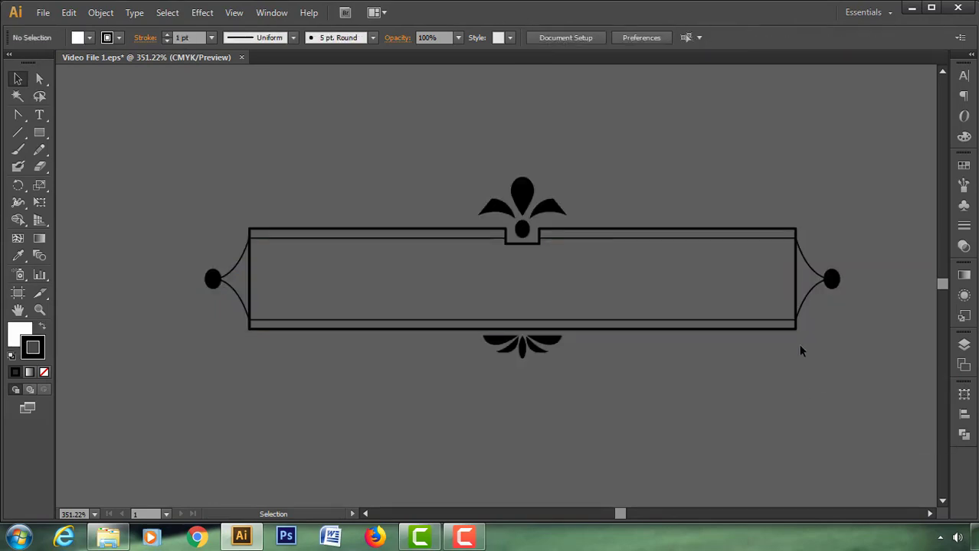
left_click(796, 270)
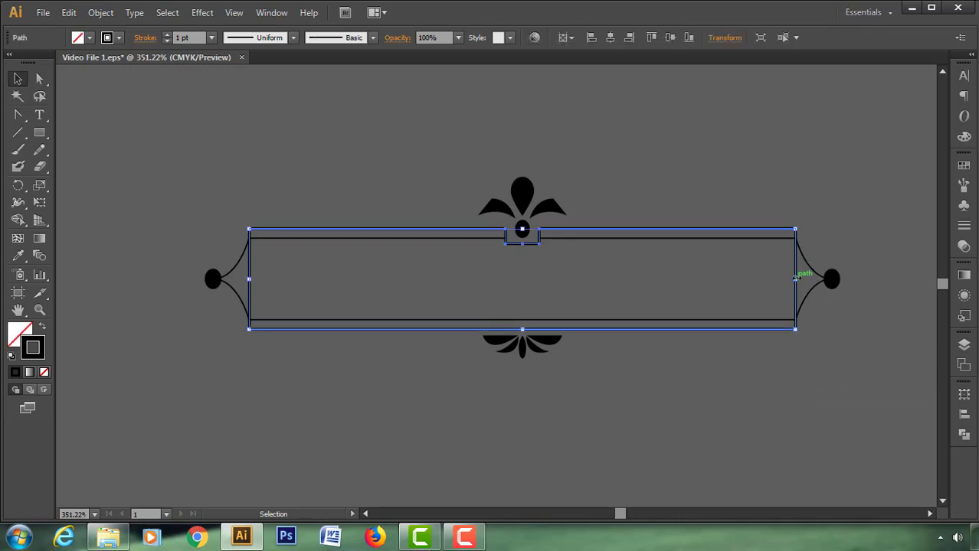
Remove the back rectangle's outline and fill it red.
left_click(962, 139)
left_click_drag(904, 140, 817, 140)
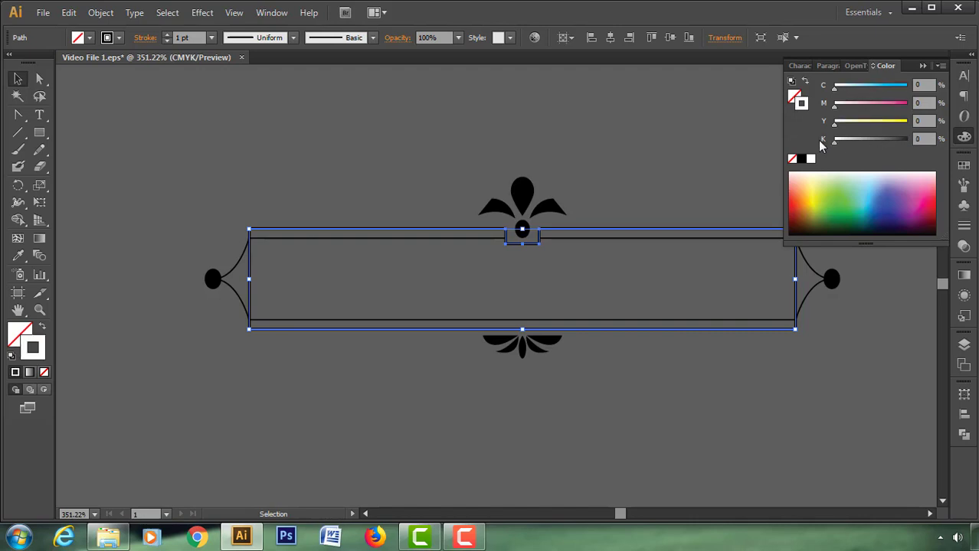
left_click_drag(834, 87, 910, 95)
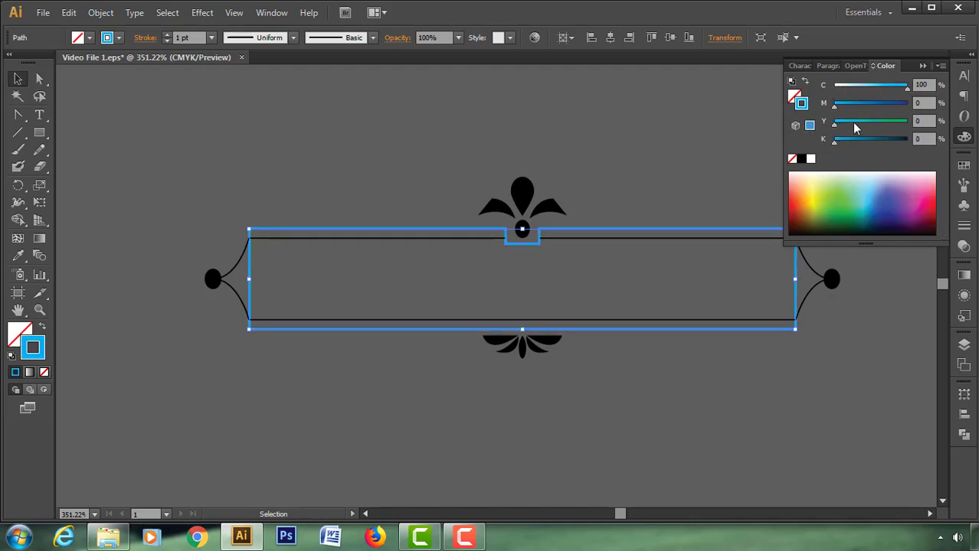
left_click_drag(836, 126, 905, 132)
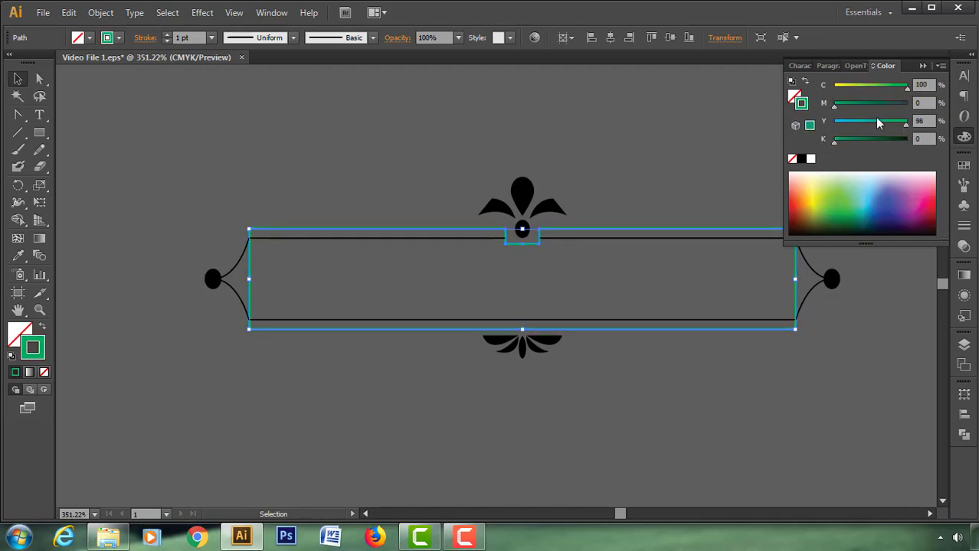
left_click(43, 373)
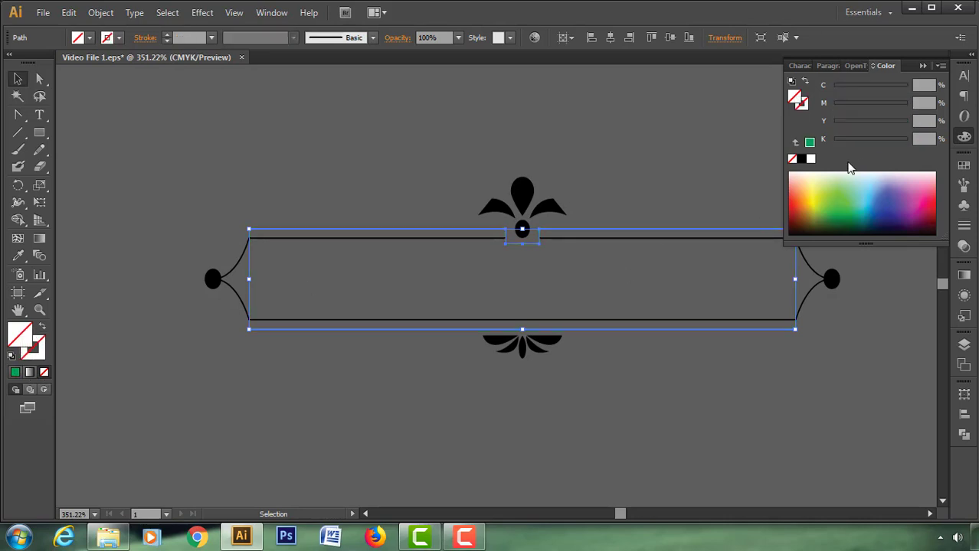
left_click(906, 104)
left_click_drag(906, 86, 834, 86)
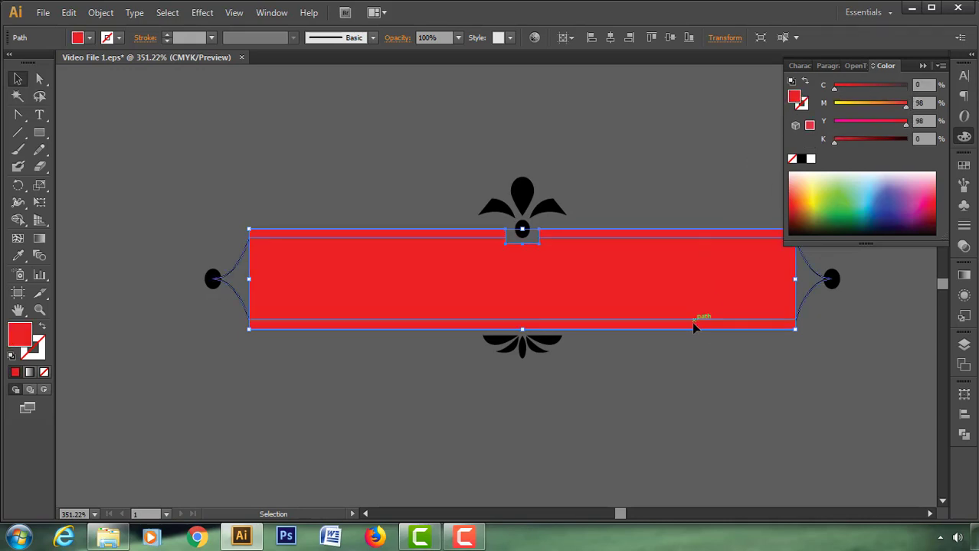
Fill the pointed banner shape green and select the right black end circle.
left_click(693, 320)
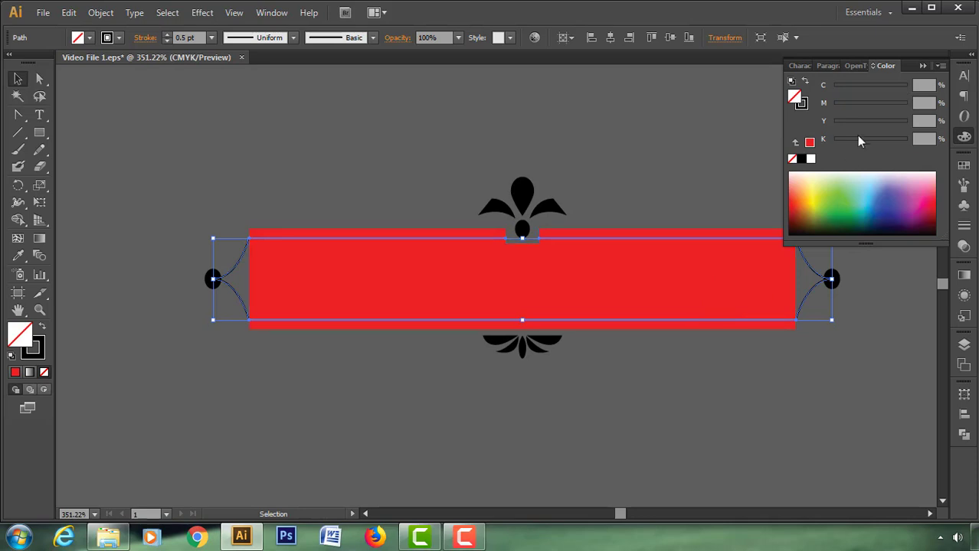
mouse_move(904, 102)
left_mouse_down()
mouse_move(834, 103)
mouse_move(911, 85)
left_mouse_up()
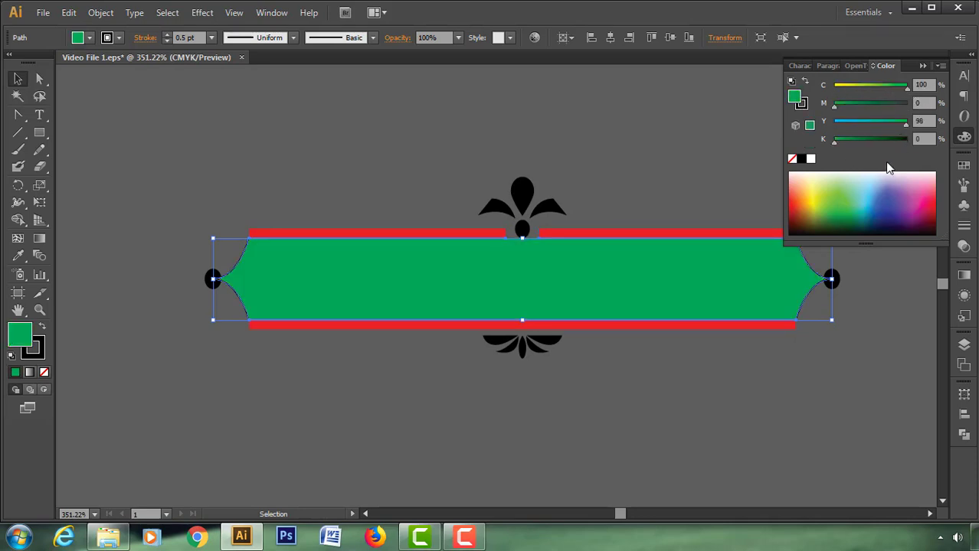
left_click(855, 303)
left_click(839, 284)
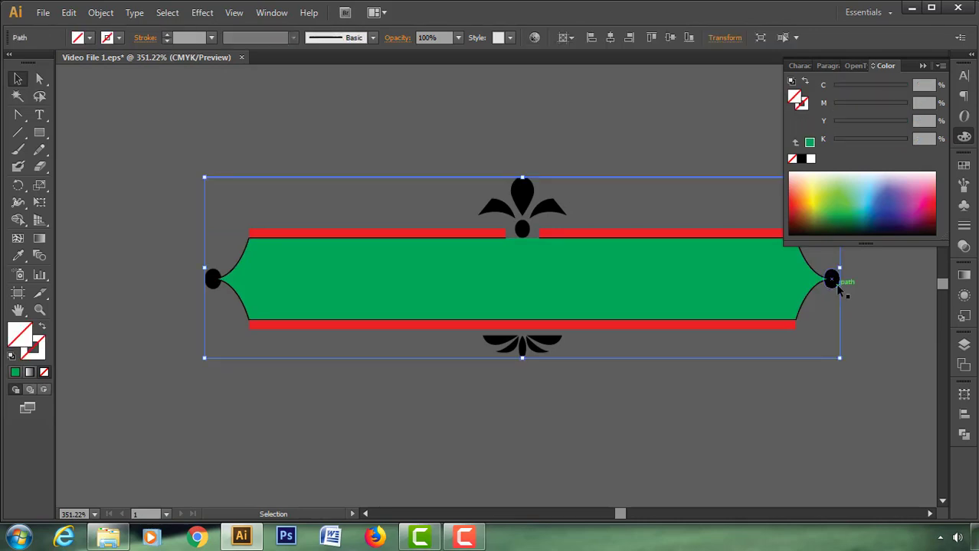
Delete both black end circles and the bottom ornament.
key("Delete")
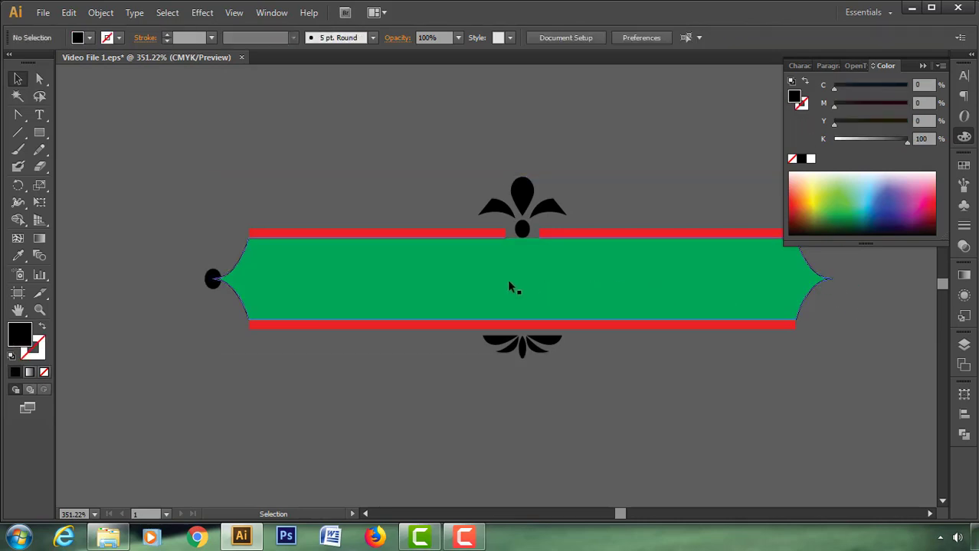
left_click(212, 279)
key("Delete")
left_click(525, 198)
left_click(516, 358)
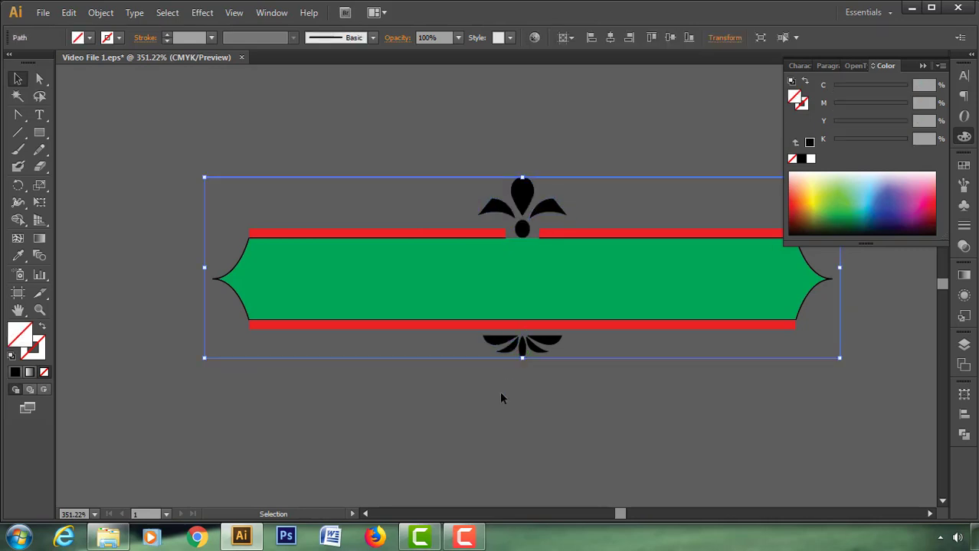
left_click(498, 383)
left_click(524, 350)
key("Delete")
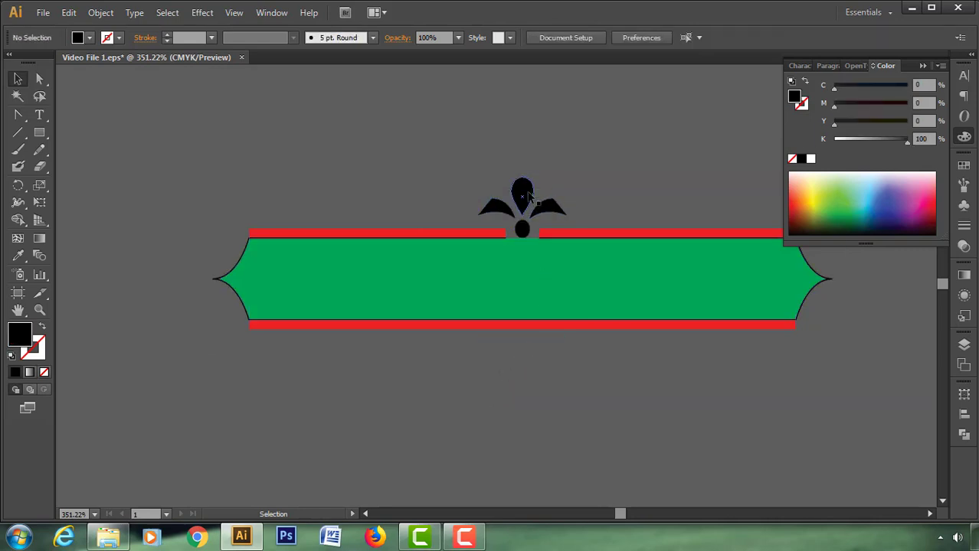
Sample the banner's green onto the top fleur ornament and set its stroke to None.
left_click(527, 196)
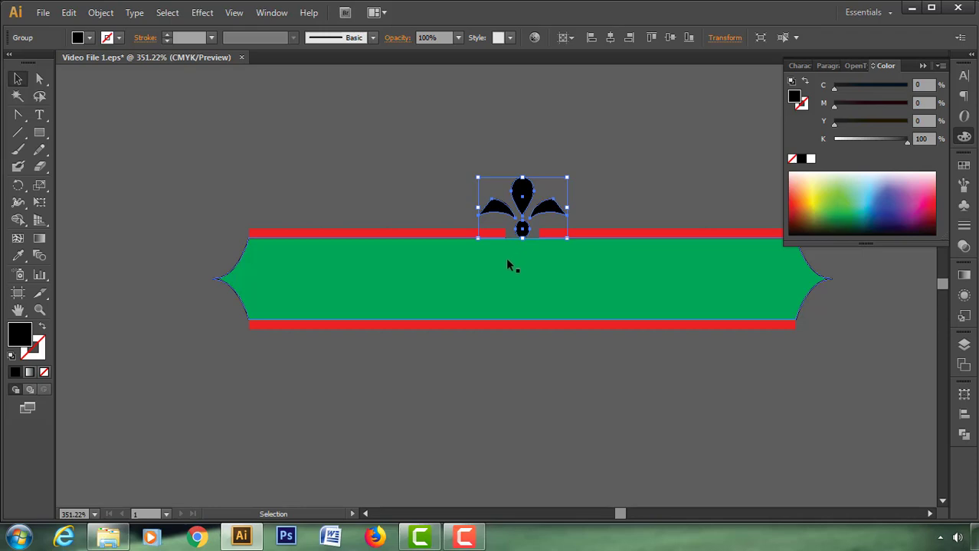
left_click(18, 255)
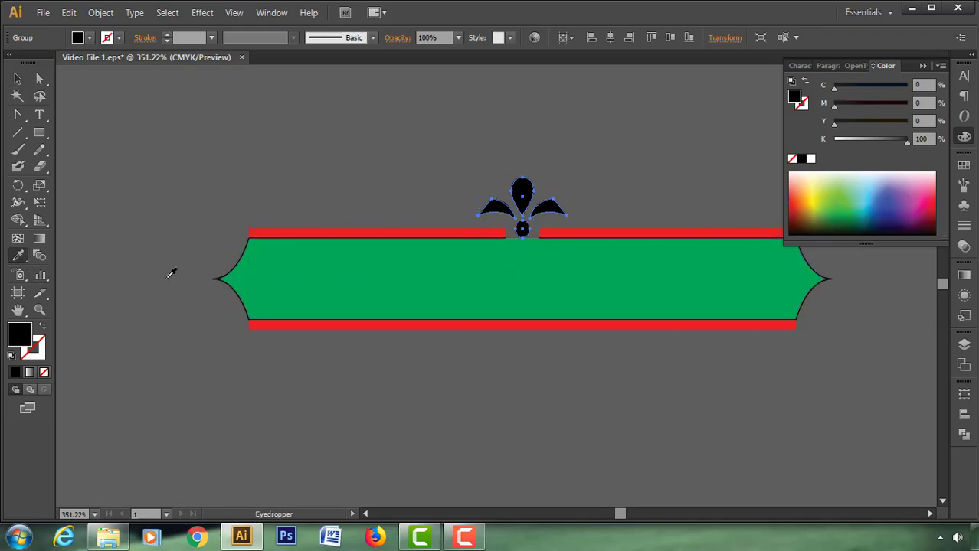
left_click(293, 286)
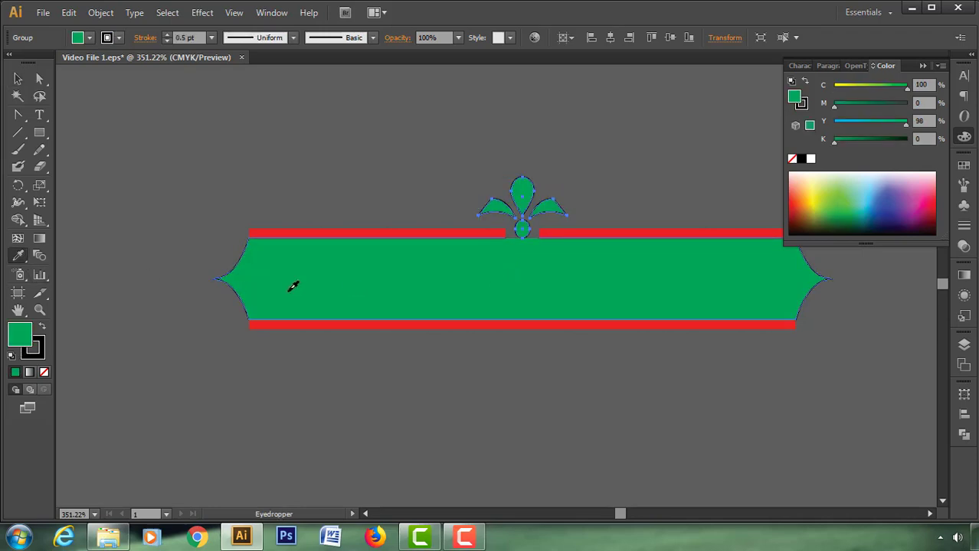
left_click(32, 346)
key("slash")
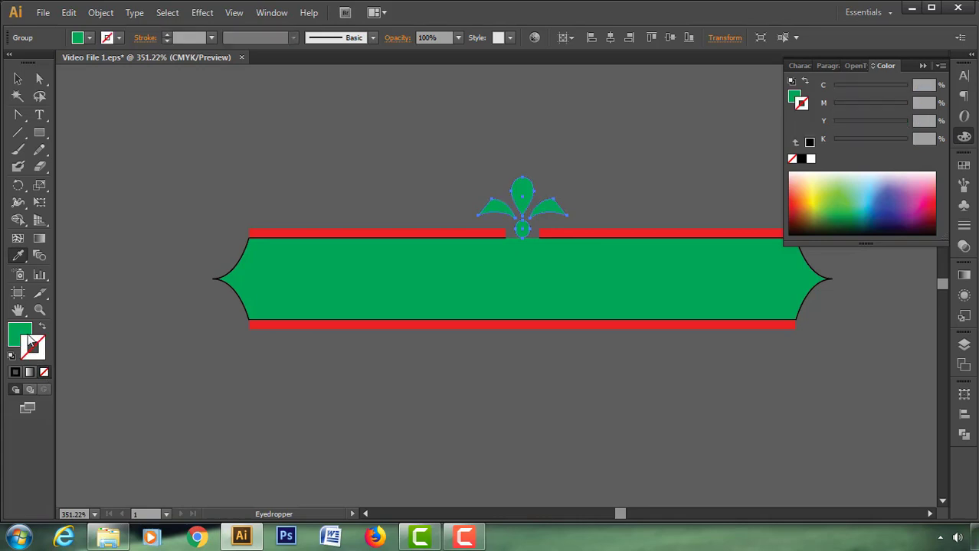
left_click(29, 336)
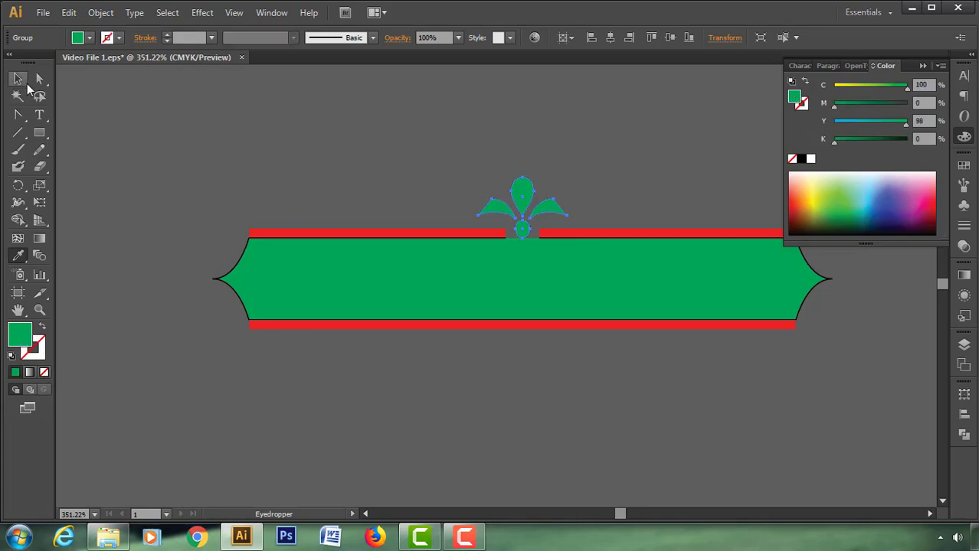
key("v")
Remove the green banner shape's outline and close the Color panel.
left_click(216, 282)
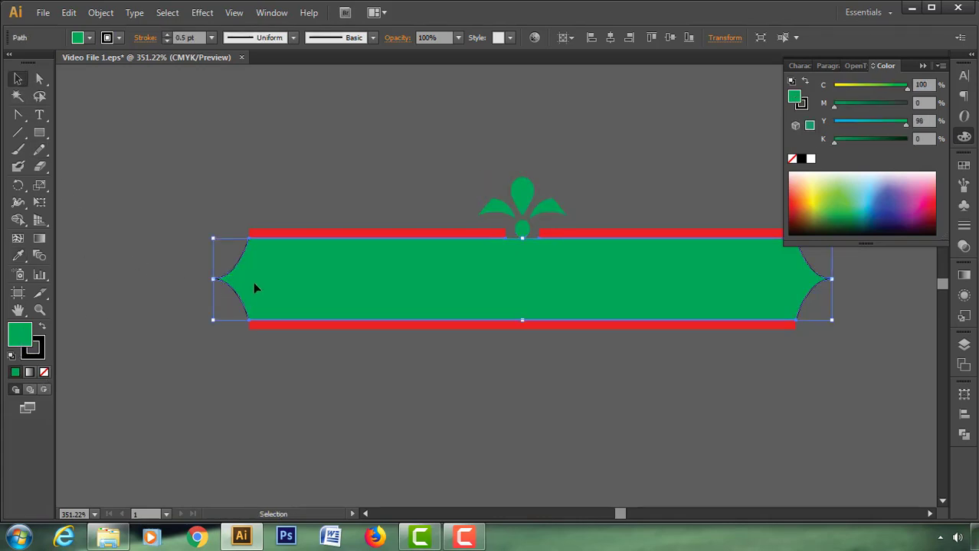
left_click(255, 328, "shift")
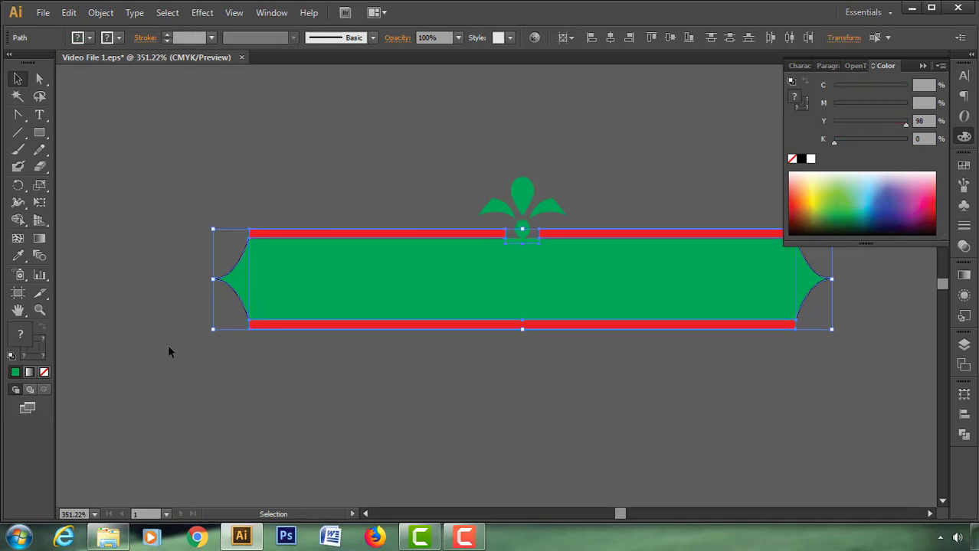
left_click(168, 345)
left_click(234, 280)
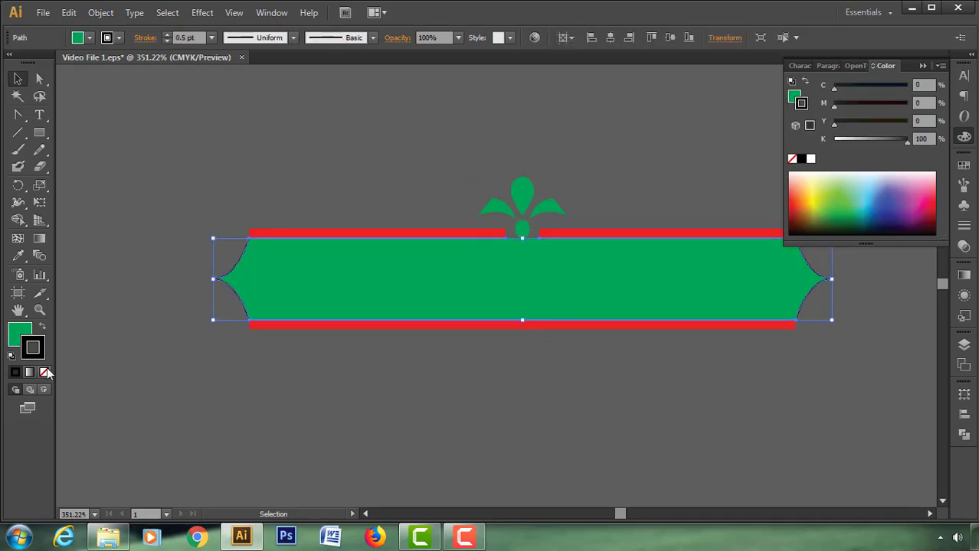
left_click(44, 372)
left_click(127, 361)
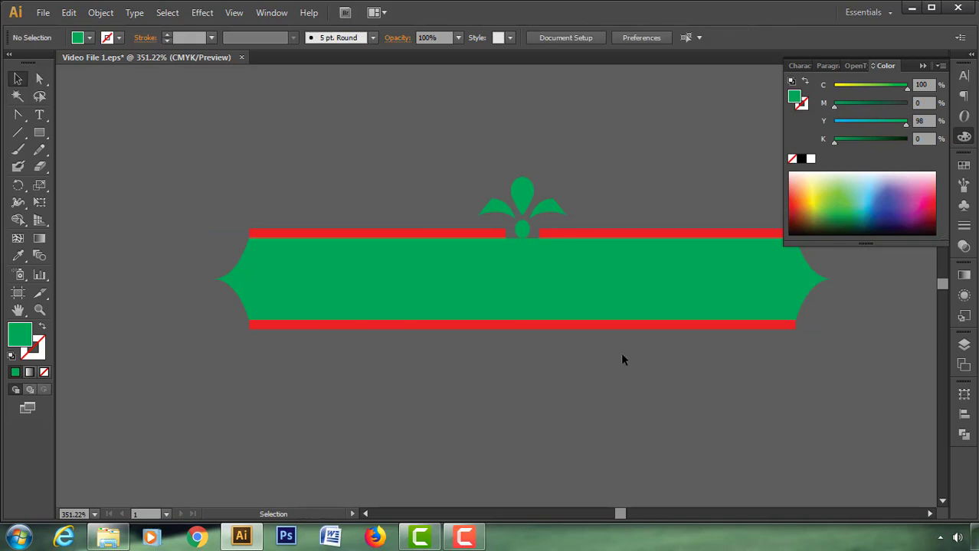
left_click(917, 66)
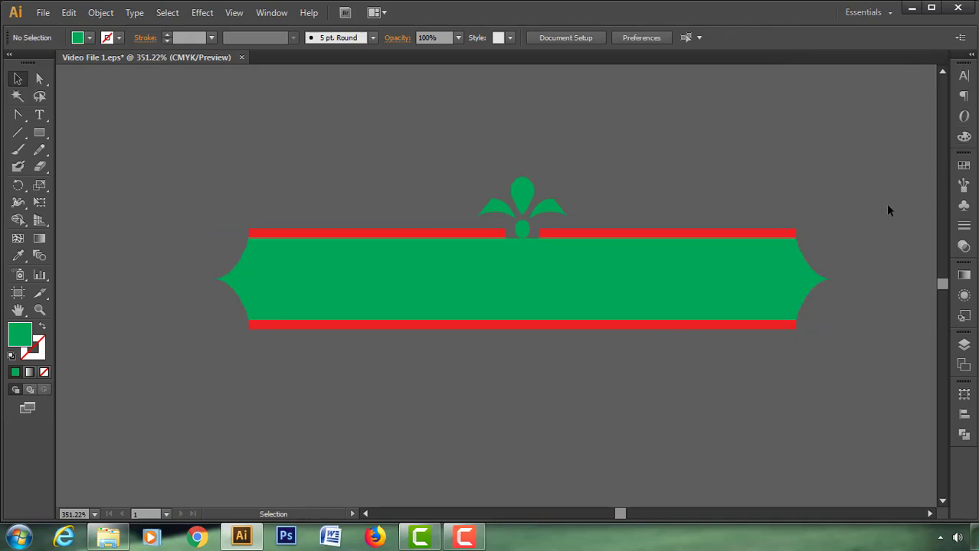
Place the Ornaments artwork from the Borders_Decorative brush library above the banner.
left_click(963, 185)
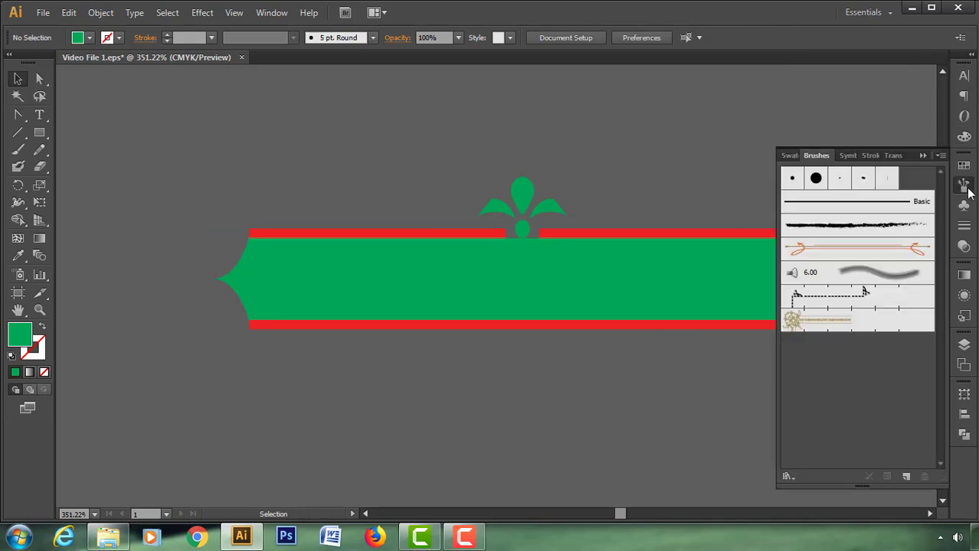
left_click(789, 475)
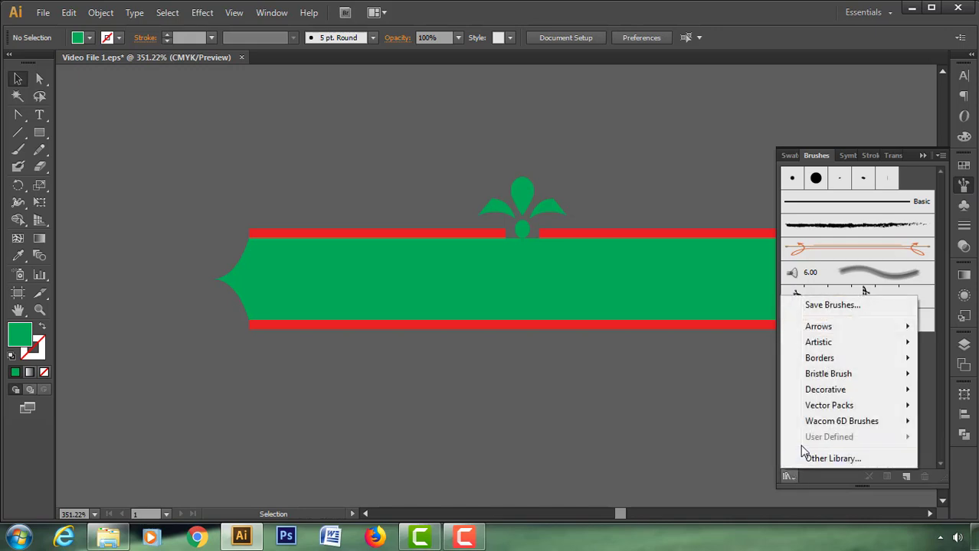
mouse_move(820, 358)
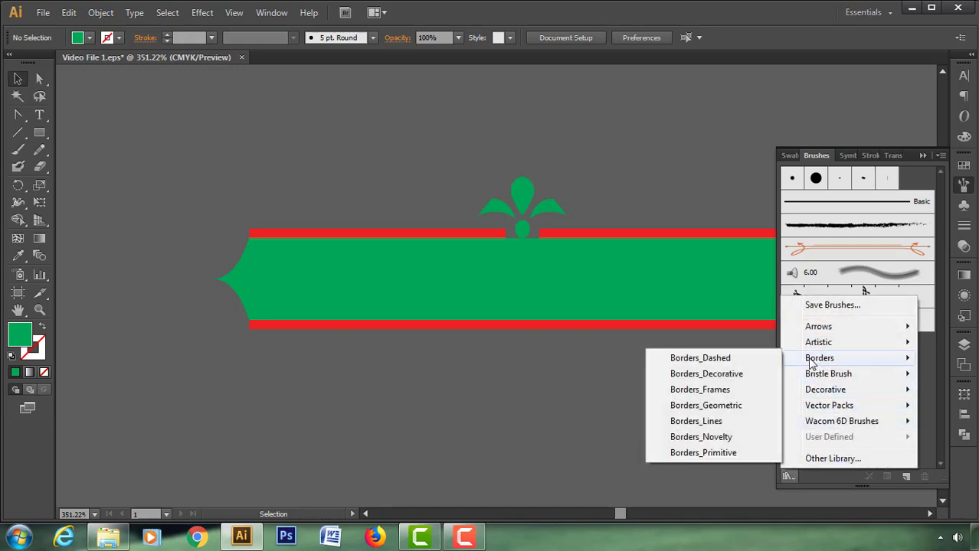
left_click(739, 373)
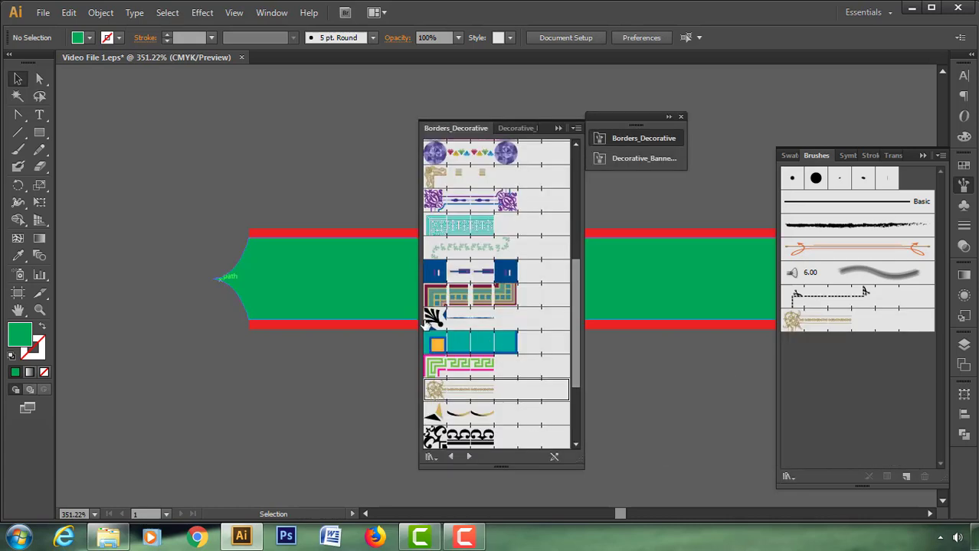
left_click_drag(426, 320, 324, 171)
left_click_drag(220, 137, 217, 139)
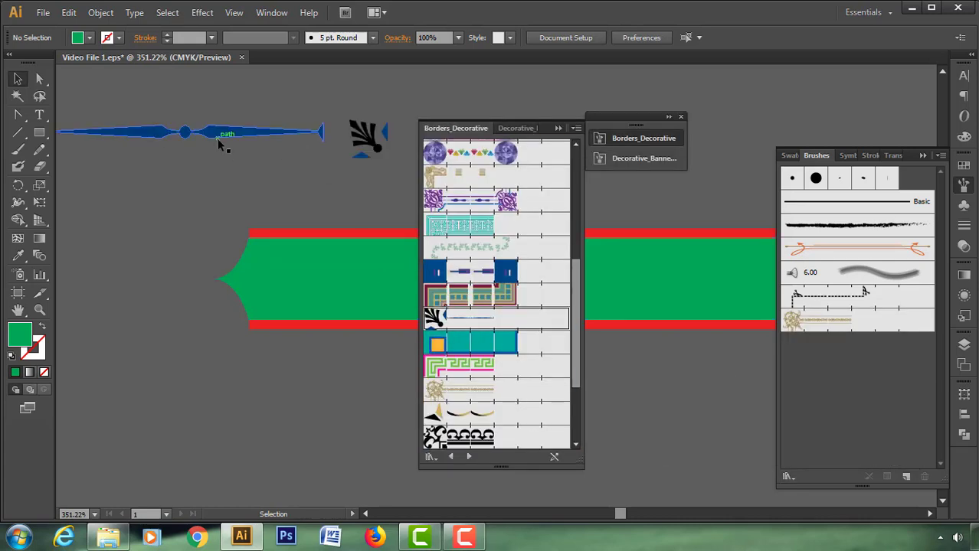
left_click(558, 130)
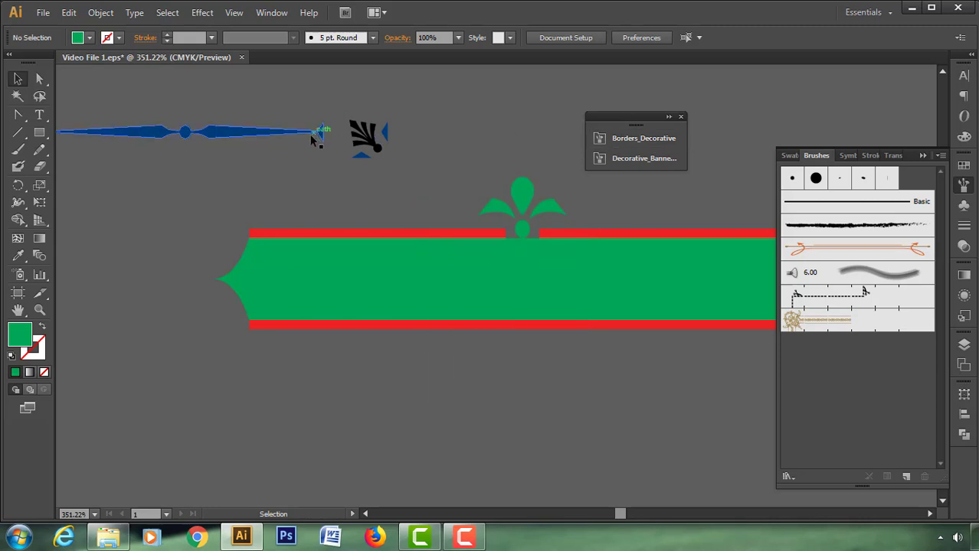
Ungroup the placed ornament artwork twice into separate pieces.
left_click(300, 135)
right_click(300, 134)
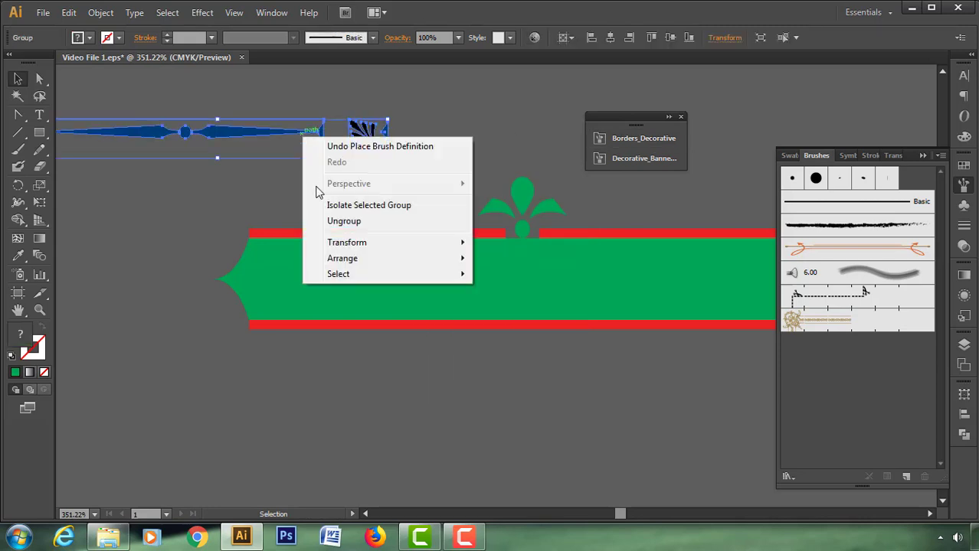
left_click(344, 220)
right_click(383, 141)
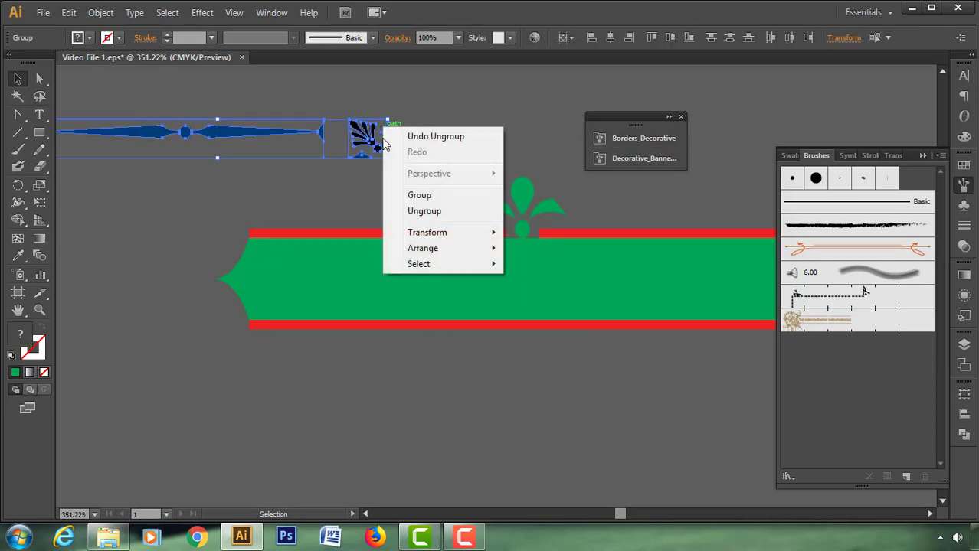
left_click(424, 211)
left_click(384, 182)
left_click(365, 137)
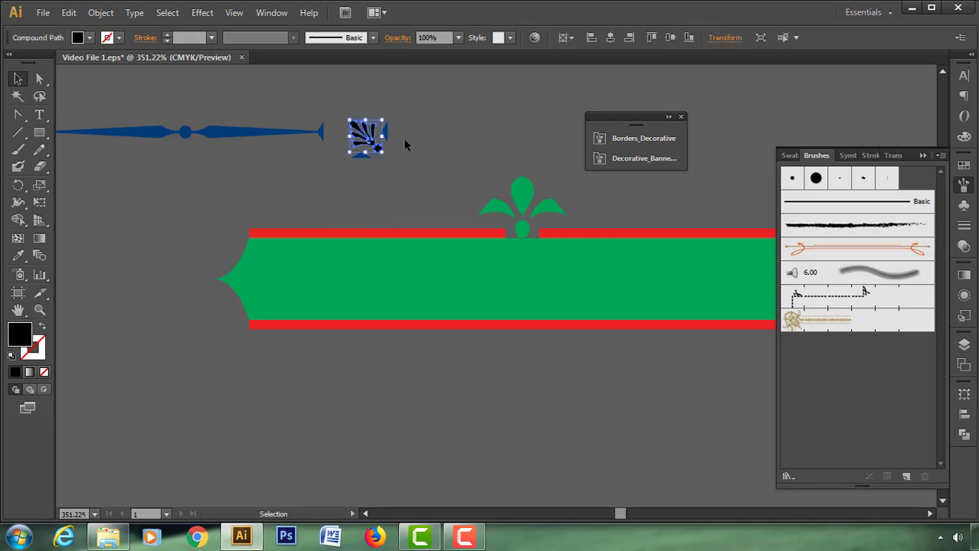
Delete the long blue line, keeping only the black flourish ornament.
left_click(320, 133)
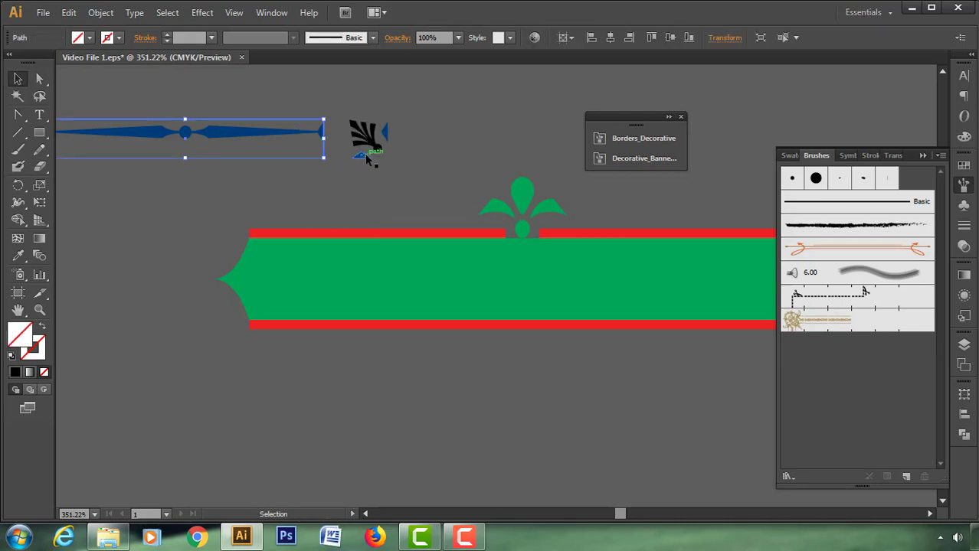
left_click(368, 144, "shift")
left_click(387, 136, "shift")
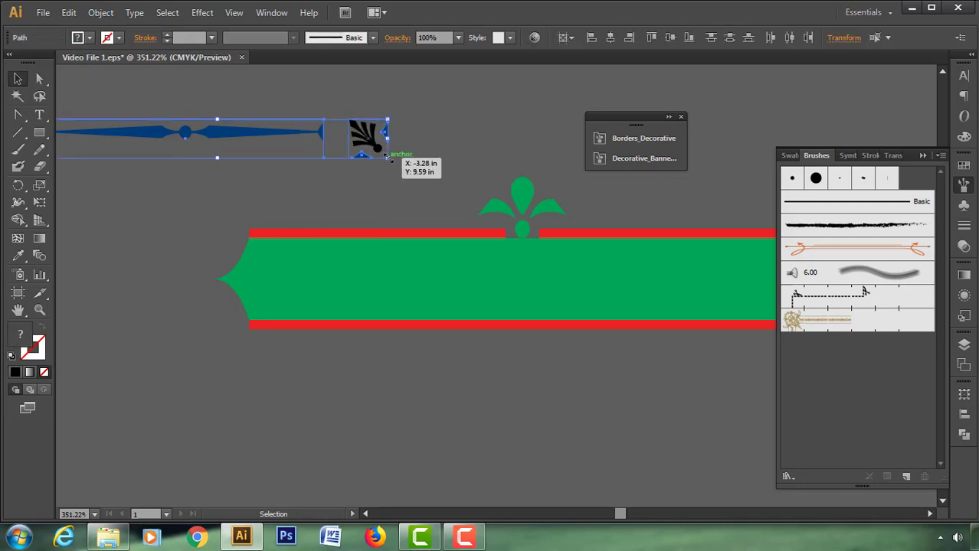
left_click(386, 157)
left_click(305, 131)
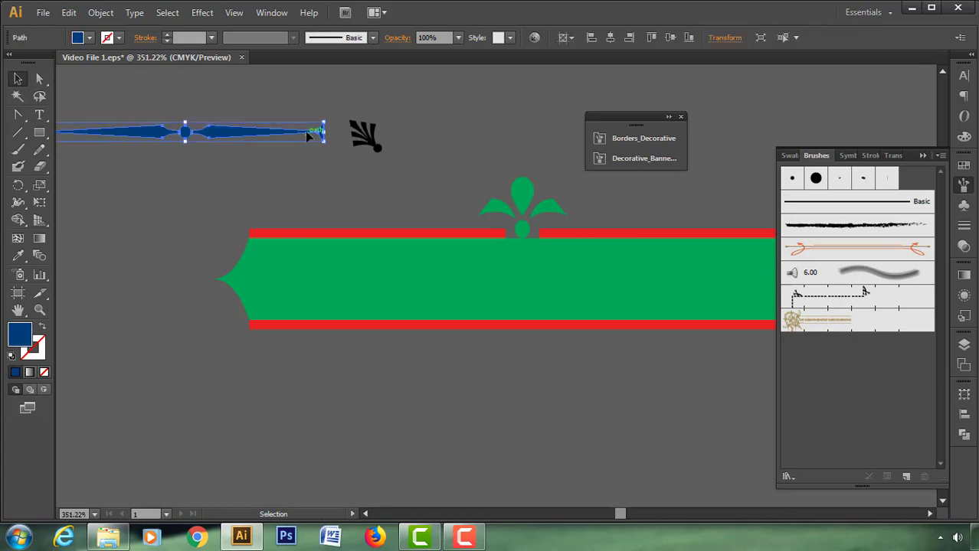
key("Delete")
left_click(357, 142)
Rotate the ornament horizontal and move it onto the banner's left tip.
mouse_move(382, 151)
left_mouse_down()
mouse_move(406, 144)
mouse_move(384, 139)
mouse_move(214, 282)
mouse_move(193, 233)
left_mouse_up()
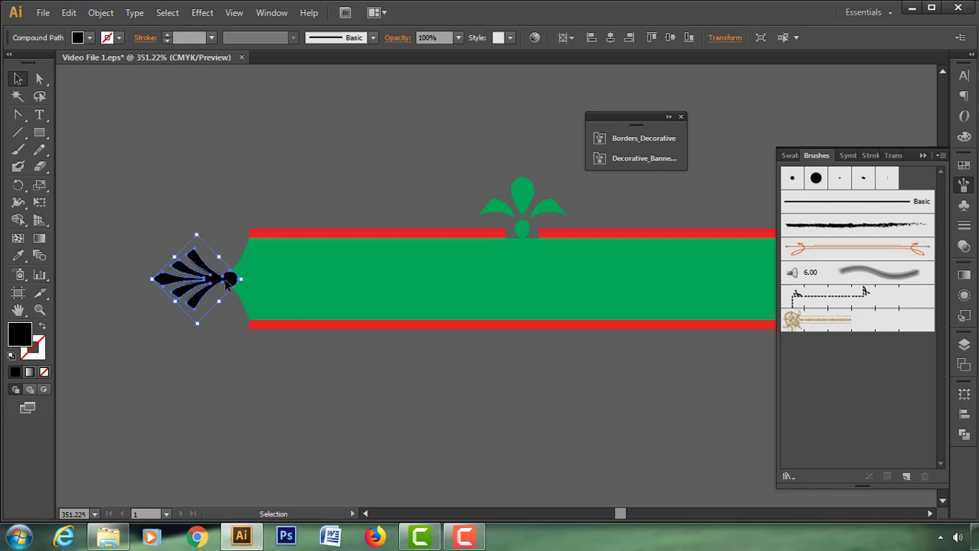
left_click_drag(227, 285, 215, 284)
left_click(211, 325)
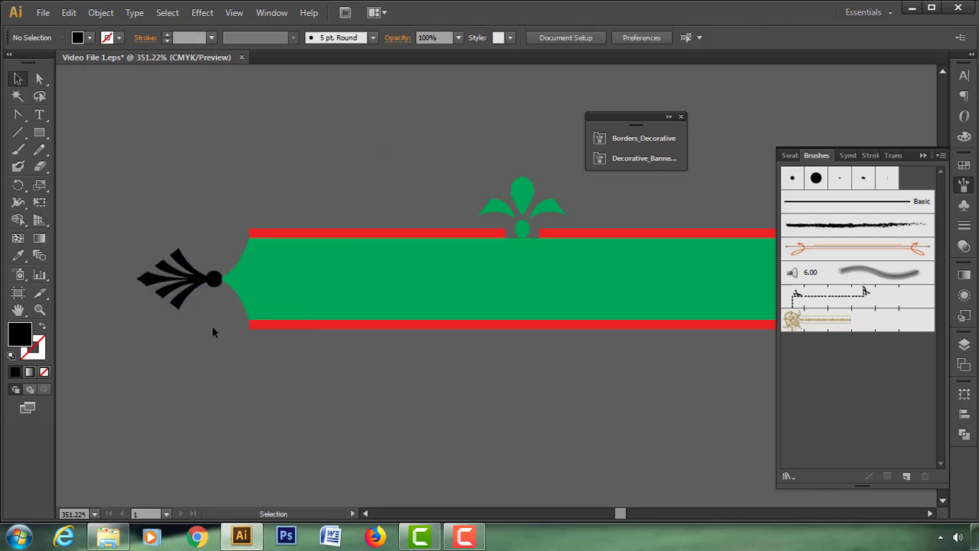
left_click(215, 283)
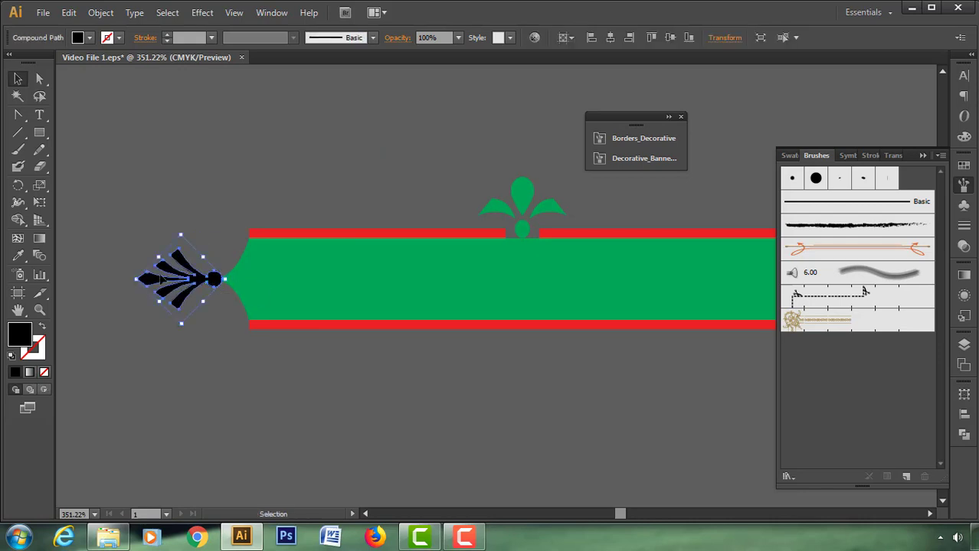
Fill the ornament with the banner's green using the Eyedropper.
left_click(18, 256)
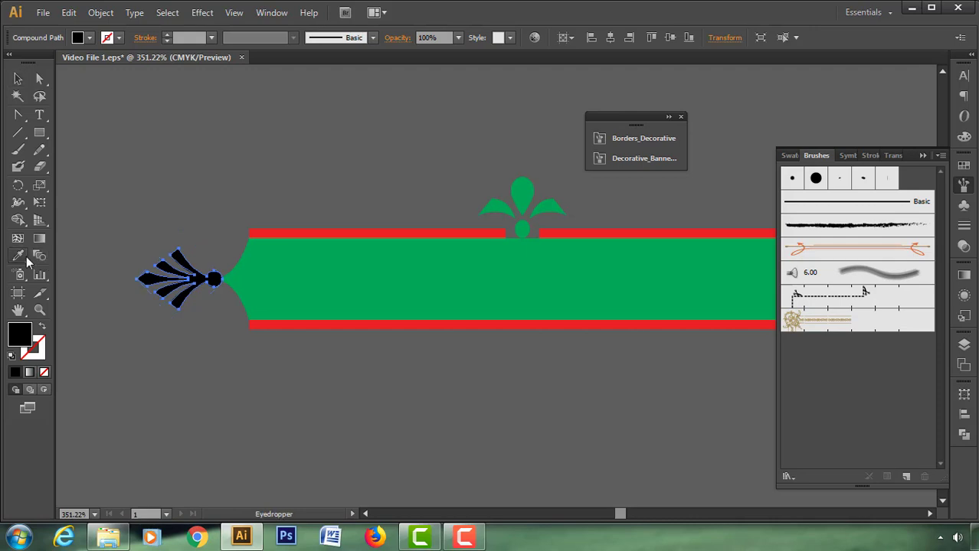
left_click(264, 262)
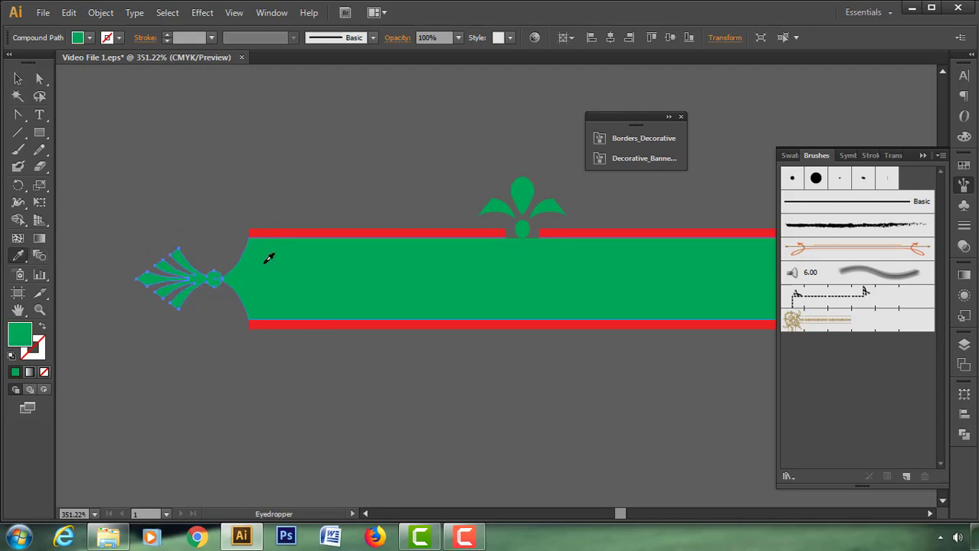
key("v")
left_click(213, 196)
left_click(181, 272)
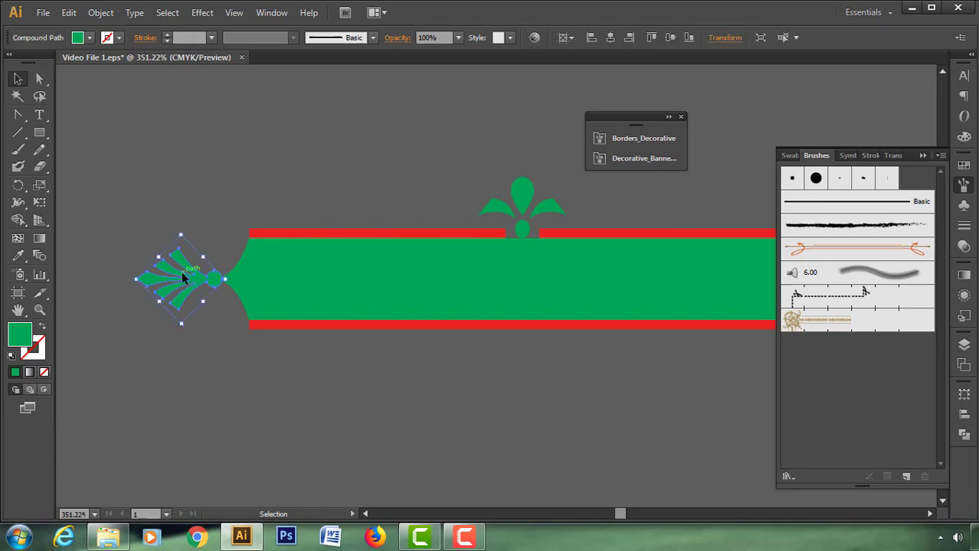
Make a vertically reflected copy of the ornament and place it at the banner's right tip.
right_click(181, 271)
mouse_move(227, 380)
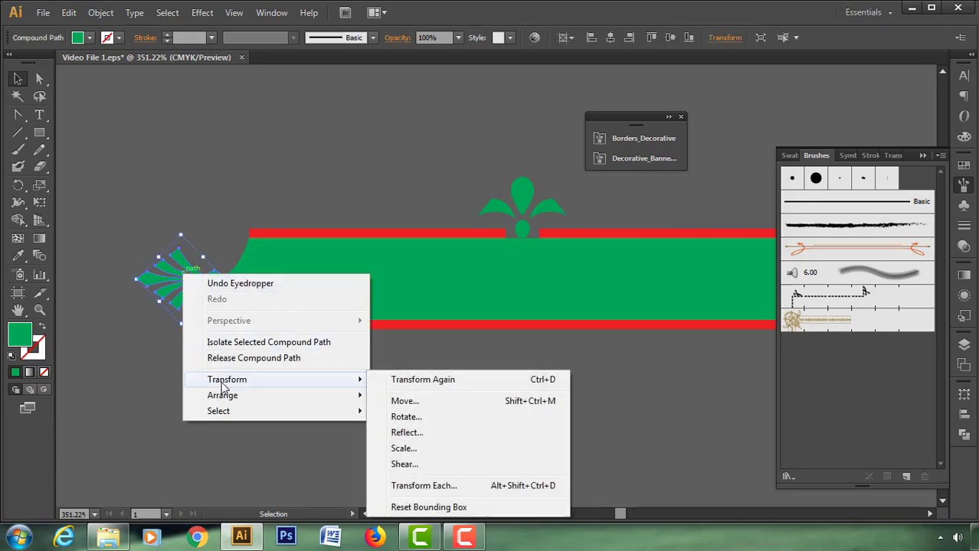
left_click(398, 433)
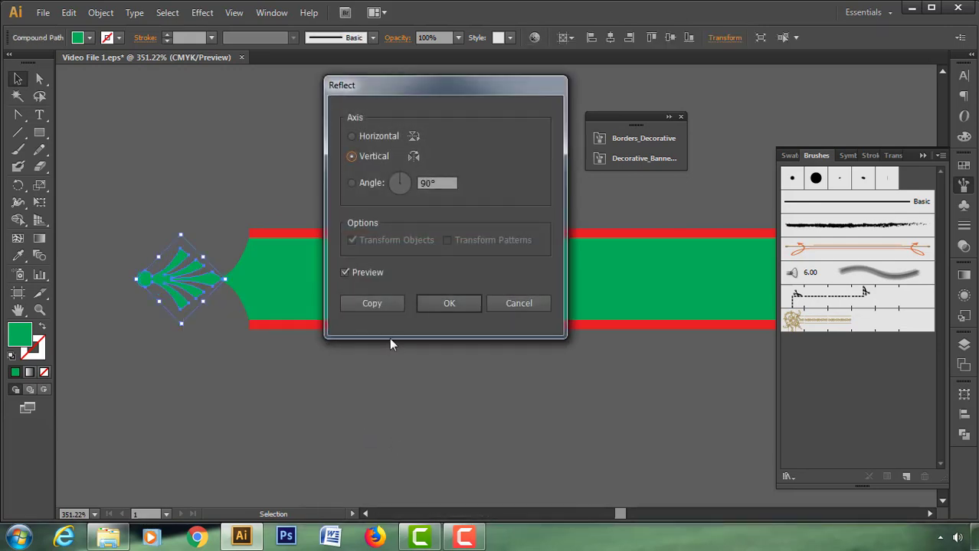
left_click(378, 306)
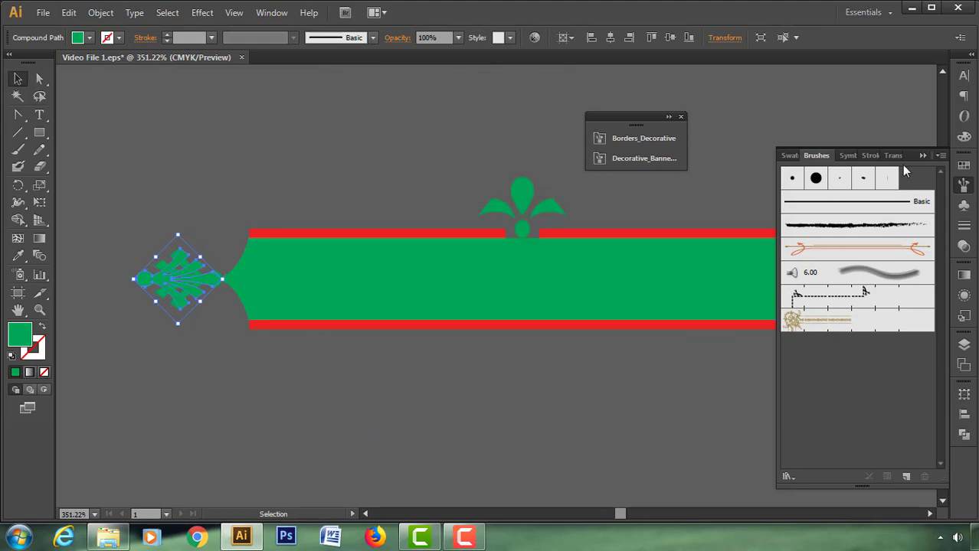
left_click(923, 167)
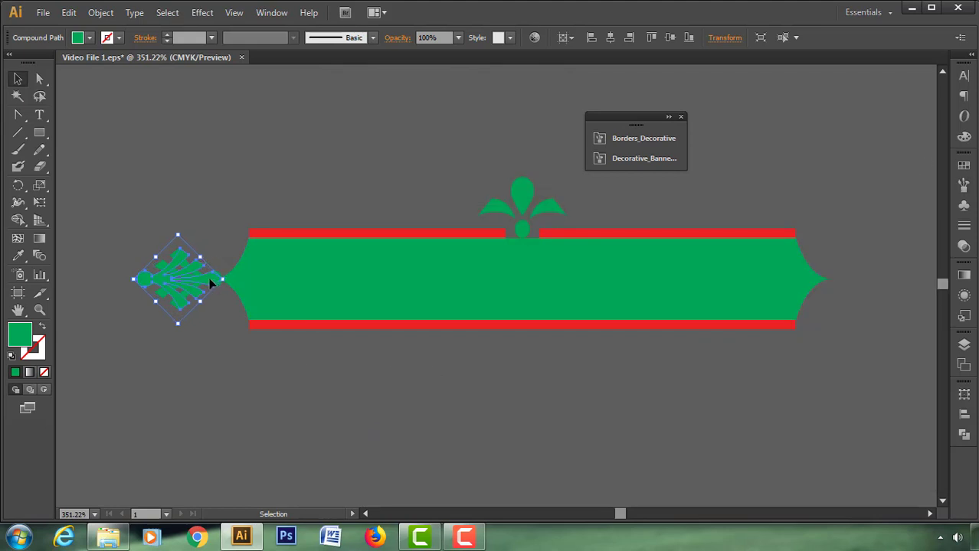
left_click_drag(209, 277, 890, 345)
left_click(769, 380)
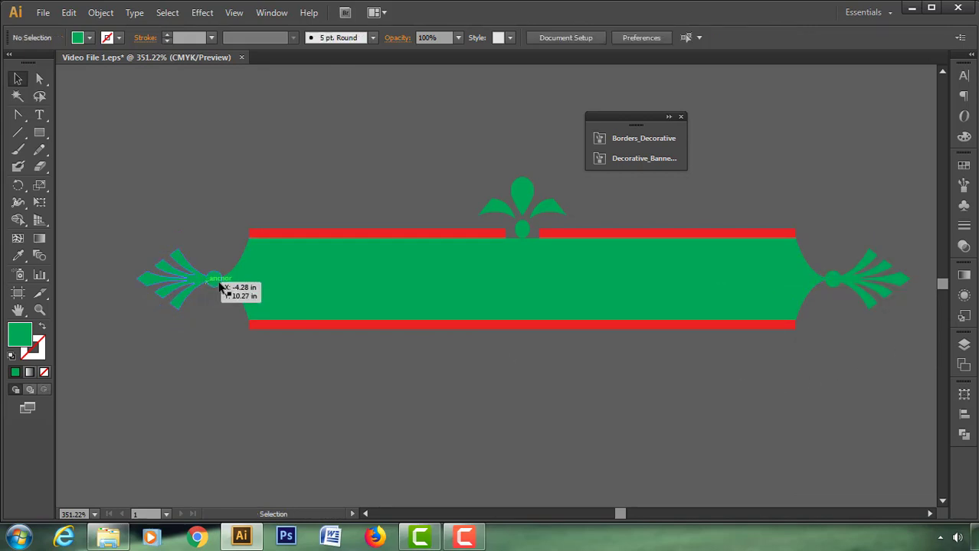
scroll(361, 310, "down", 1)
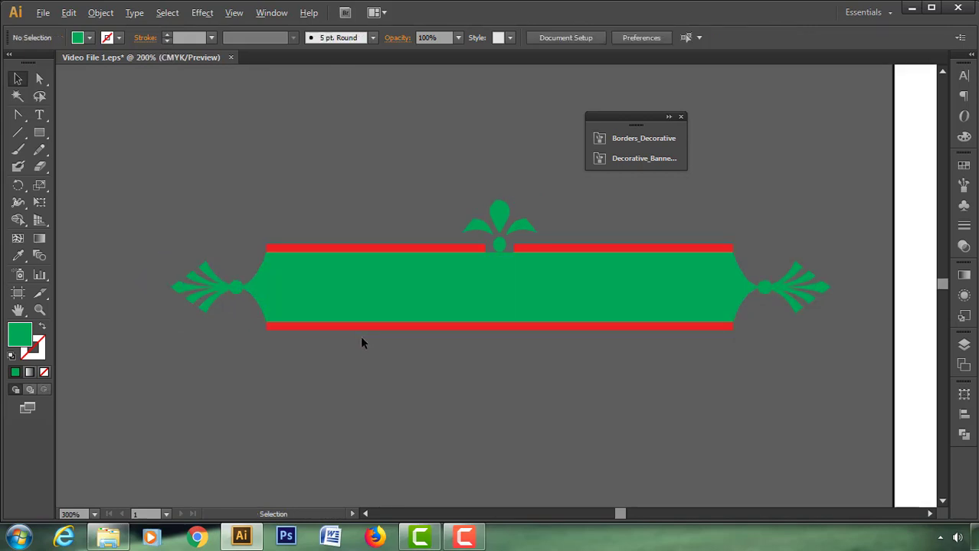
scroll(362, 342, "down", 1)
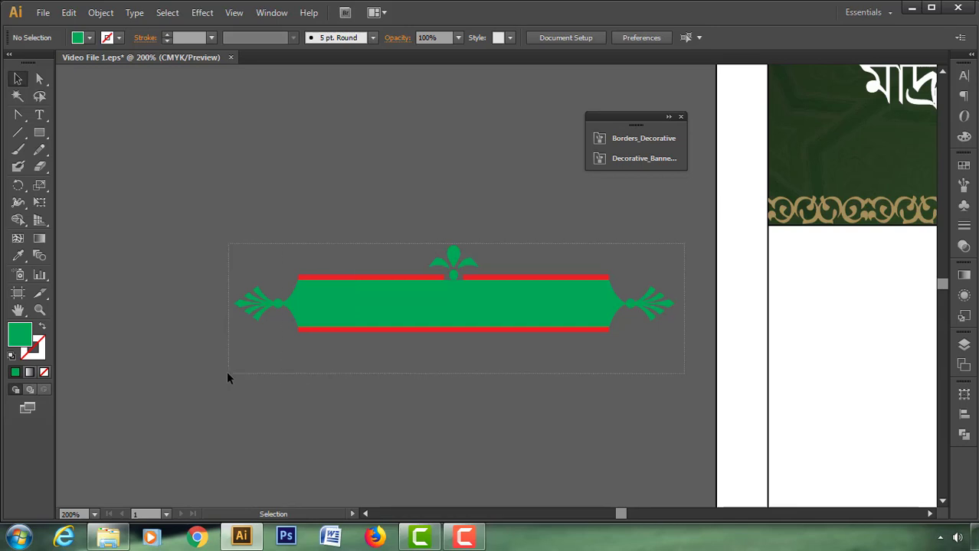
left_click_drag(227, 374, 231, 374)
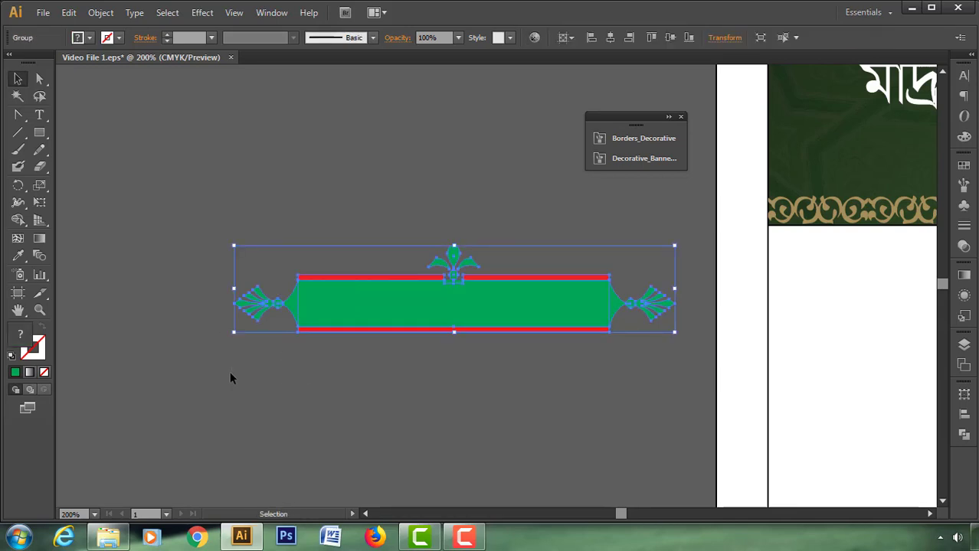
left_click(233, 374)
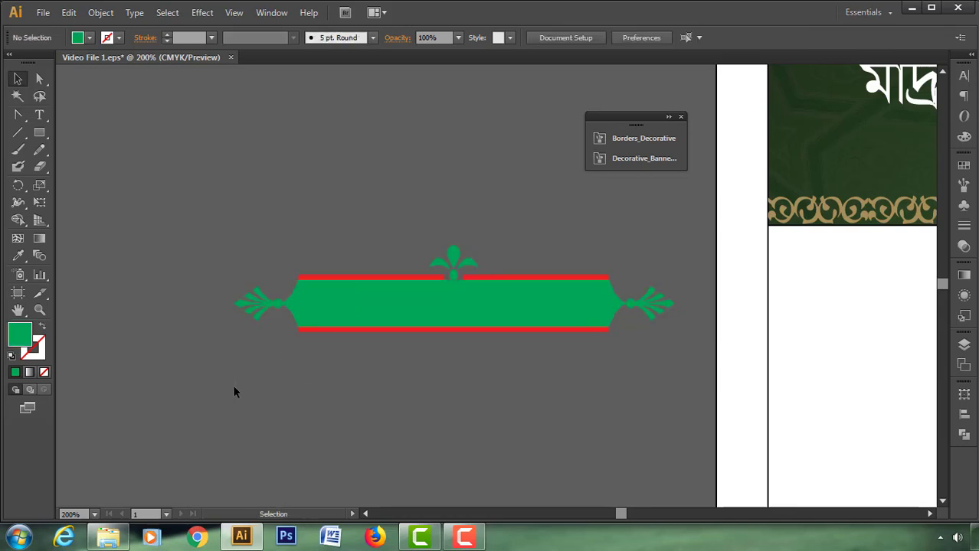
Drag Text Divider 11 from the Decorative_Text Dividers library onto the canvas above the banner.
left_click(631, 141)
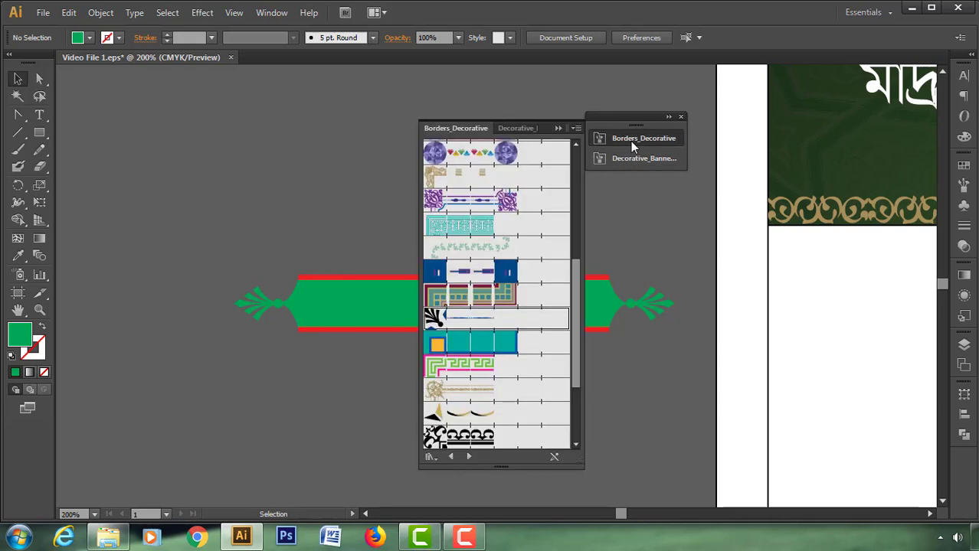
left_click(681, 117)
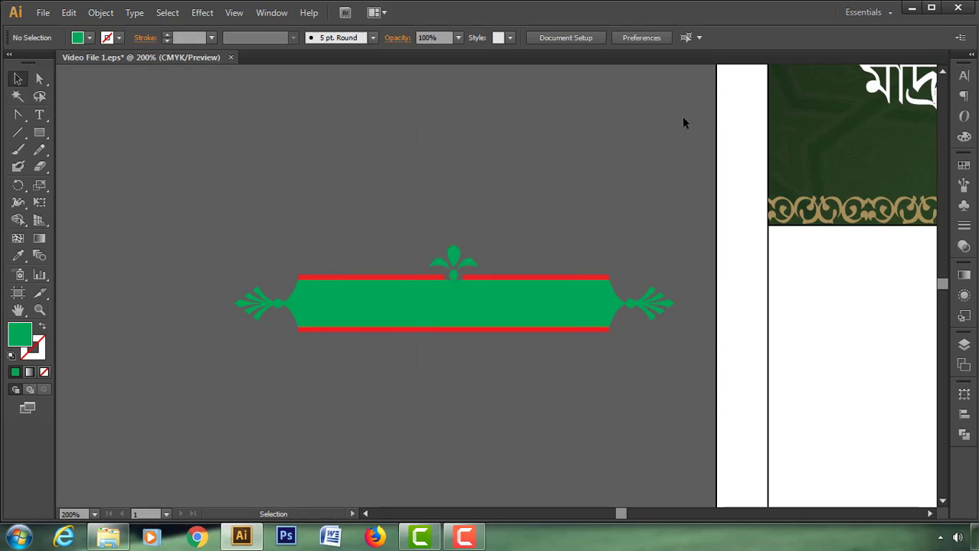
left_click(964, 188)
left_click(787, 478)
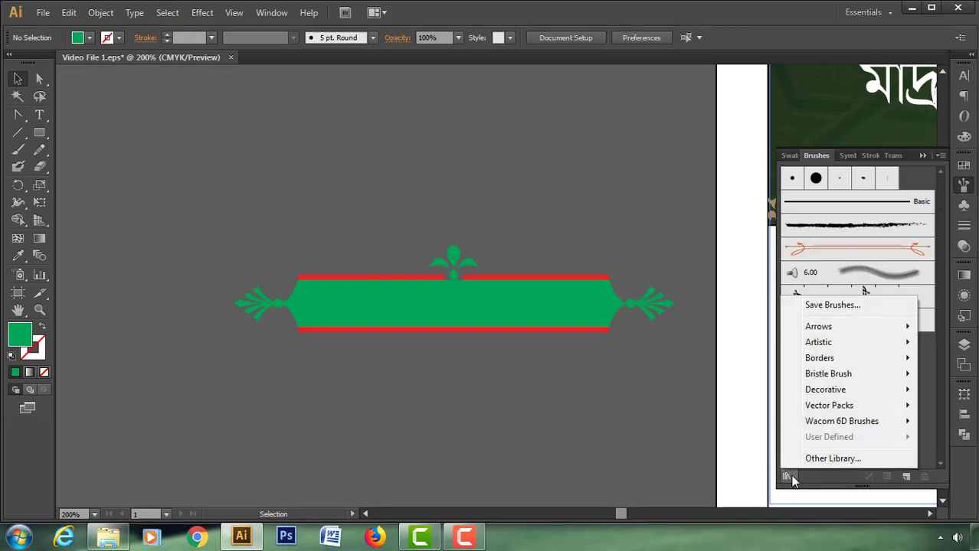
mouse_move(826, 390)
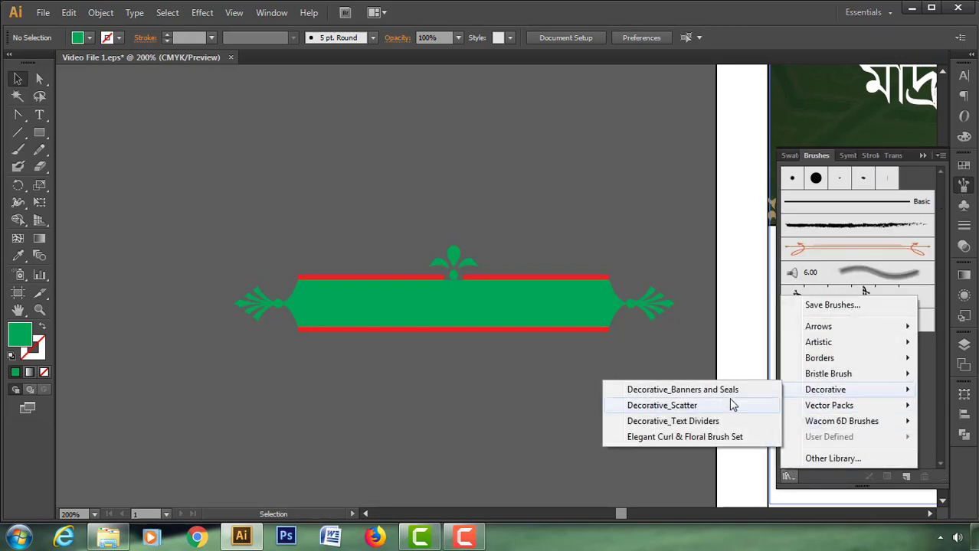
left_click(712, 424)
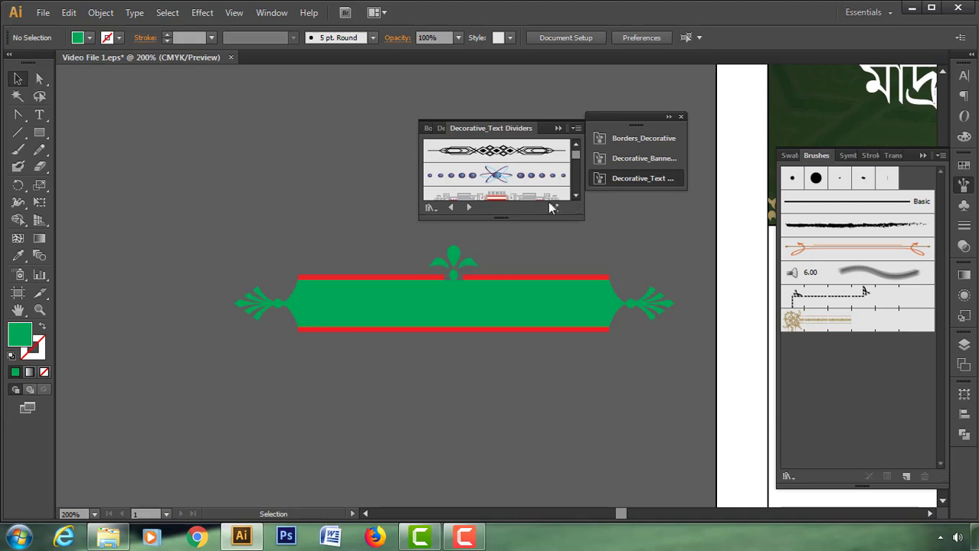
left_click_drag(500, 218, 478, 454)
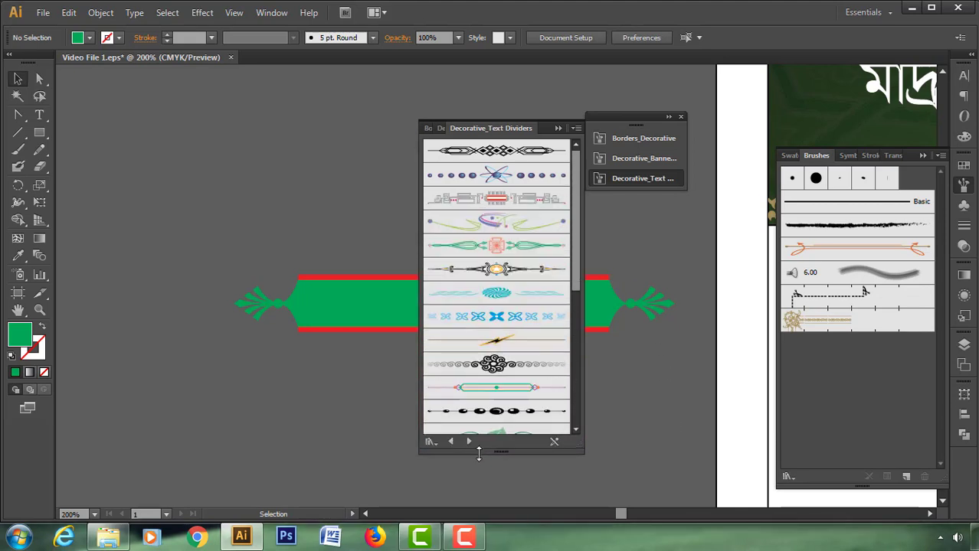
left_click_drag(493, 391, 341, 270)
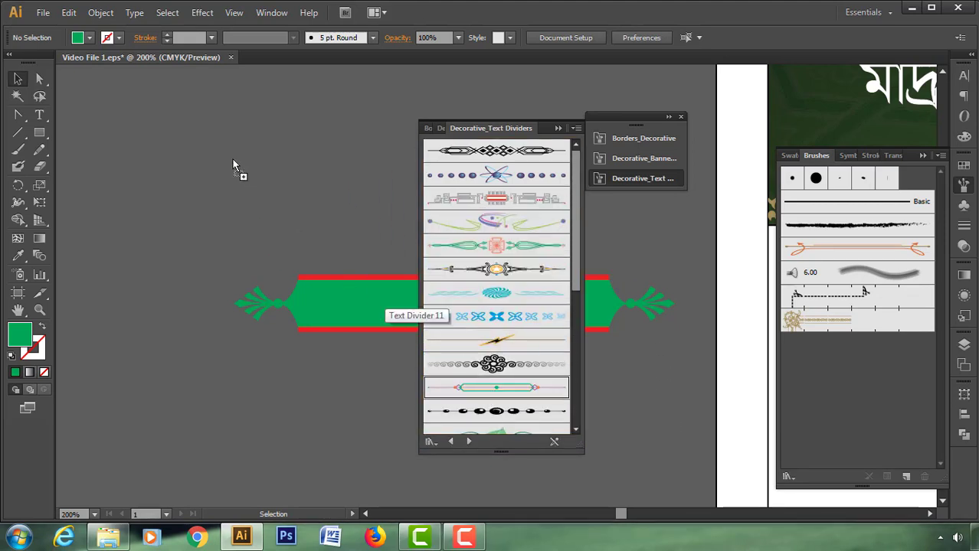
left_click_drag(234, 166, 232, 159)
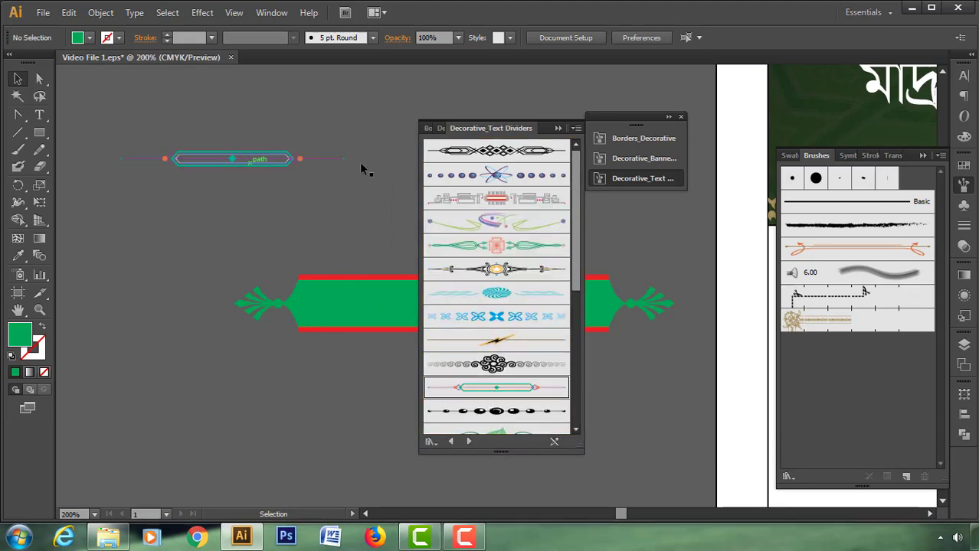
Ungroup the placed Text Divider 11 into separate pieces.
left_click(681, 118)
left_click_drag(240, 159, 238, 164)
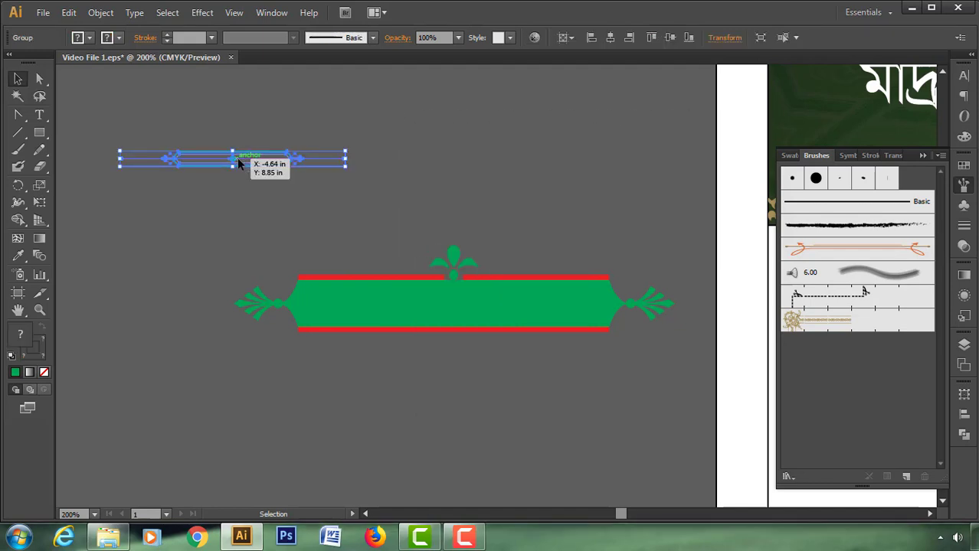
right_click(238, 164)
left_click(258, 243)
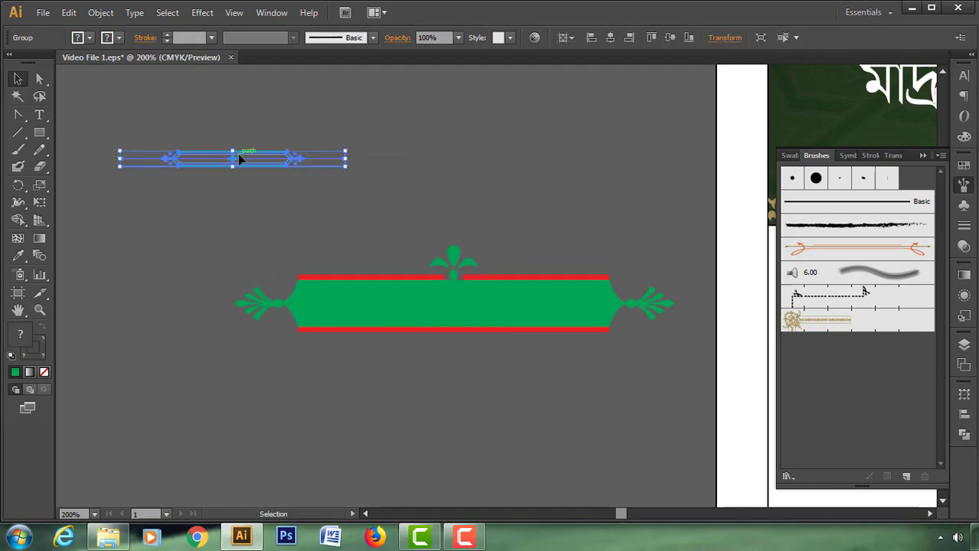
right_click(239, 158)
left_click(259, 238)
Strip the capsule brush from the divider's centre path, leaving the thin line.
left_click(235, 203)
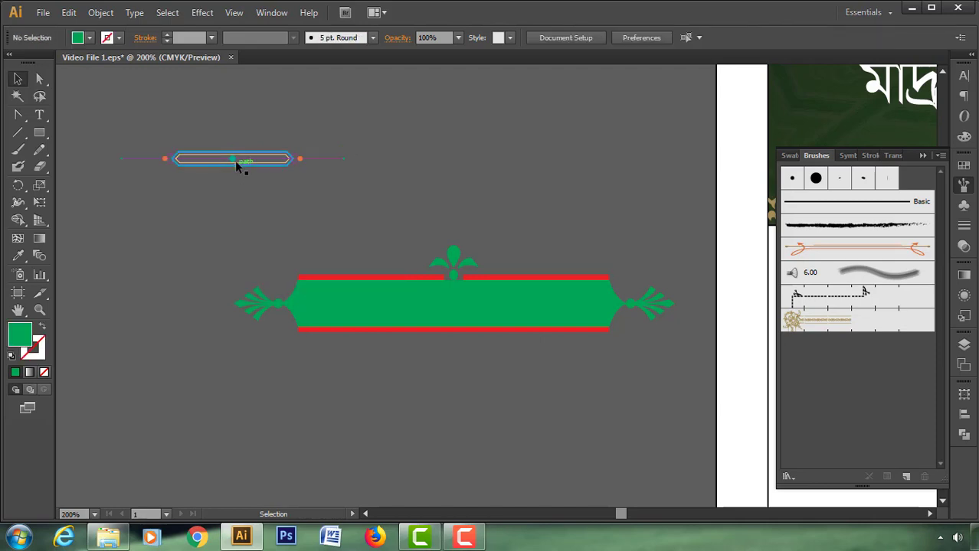
left_click_drag(235, 160, 236, 162)
left_click(197, 196)
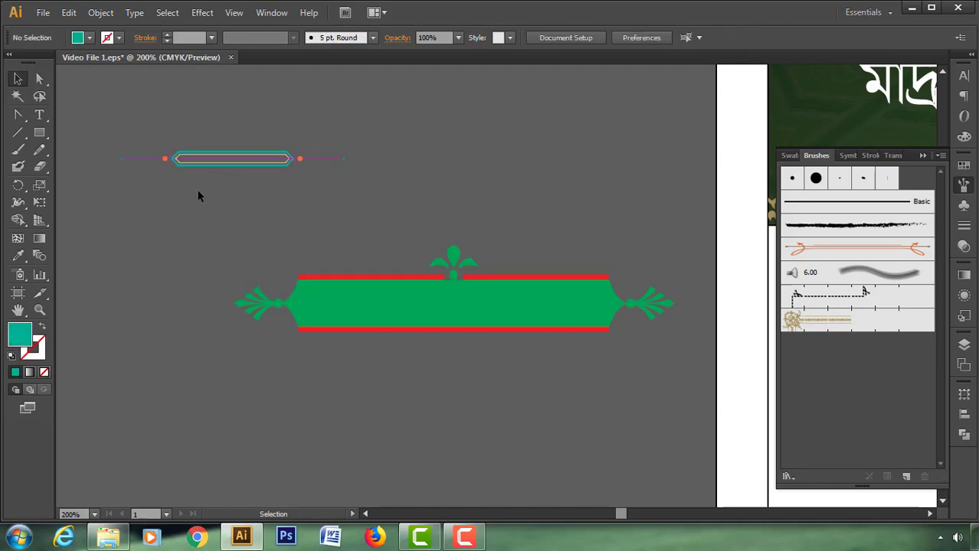
left_click_drag(216, 170, 253, 163)
left_click(307, 164)
left_click_drag(315, 159, 549, 186)
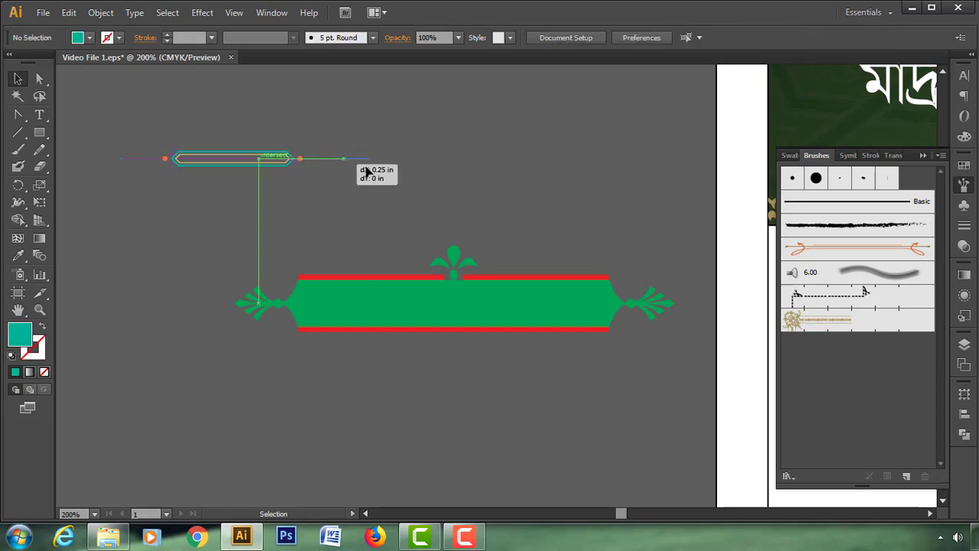
key("ctrl+z")
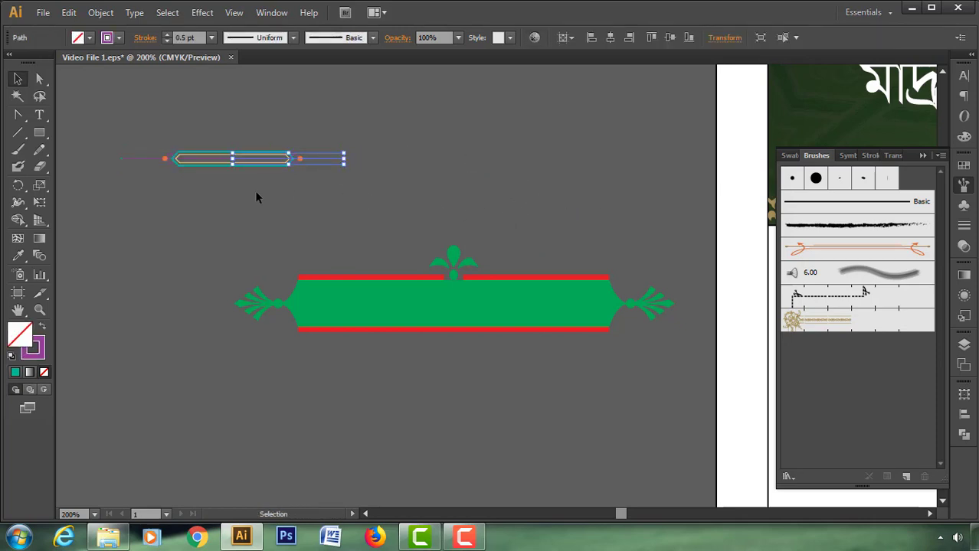
left_click(254, 190)
left_click(239, 163)
left_click(230, 169)
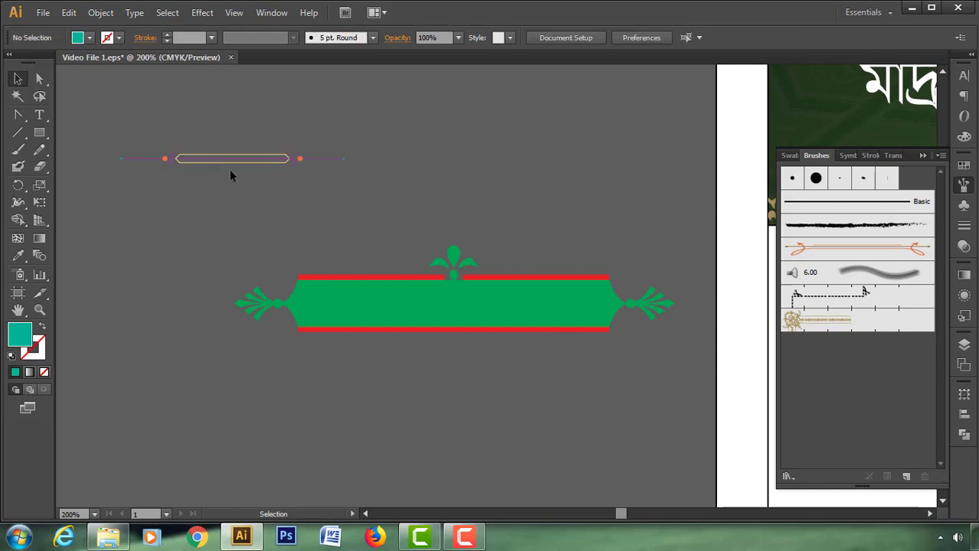
left_click(223, 170)
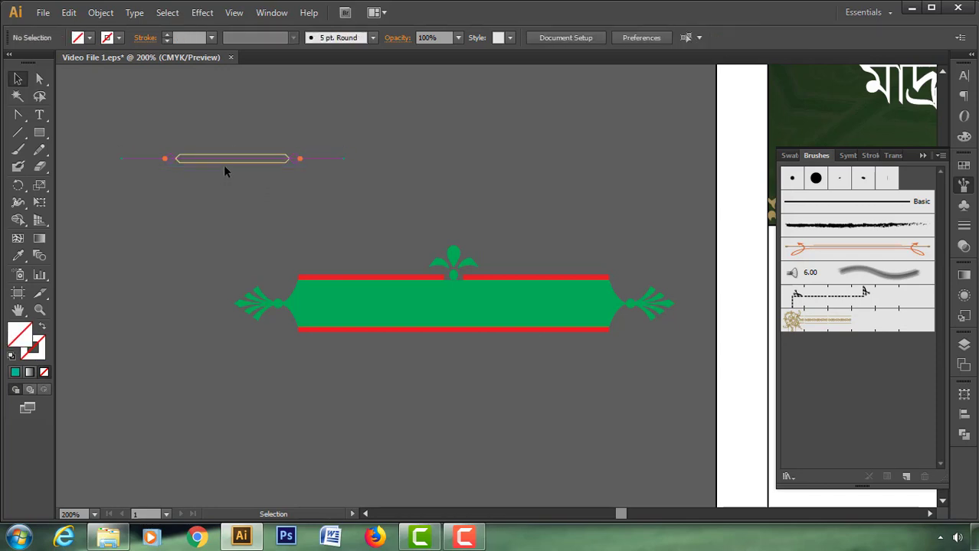
left_click(202, 176)
Zoom in on the divider and delete its right half.
left_click(39, 310)
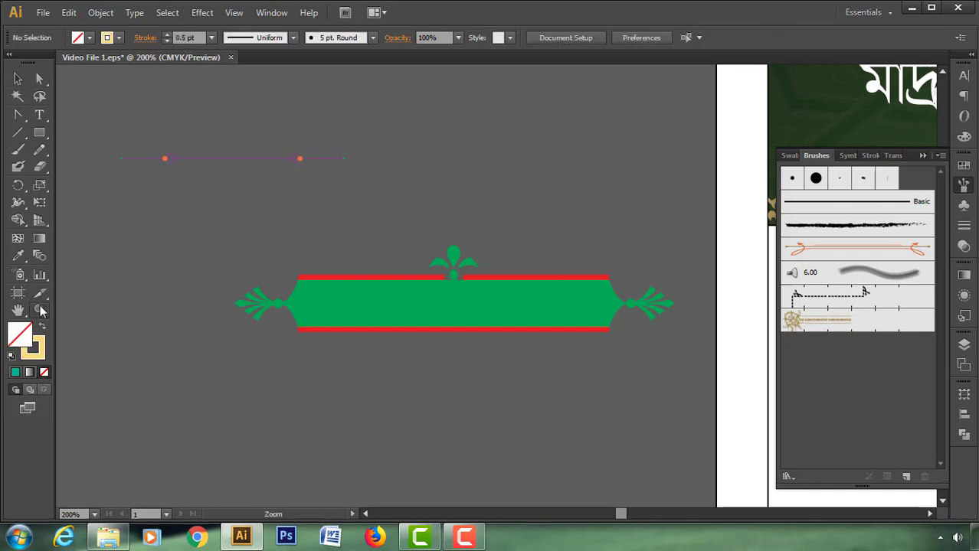
left_click_drag(317, 200, 374, 190)
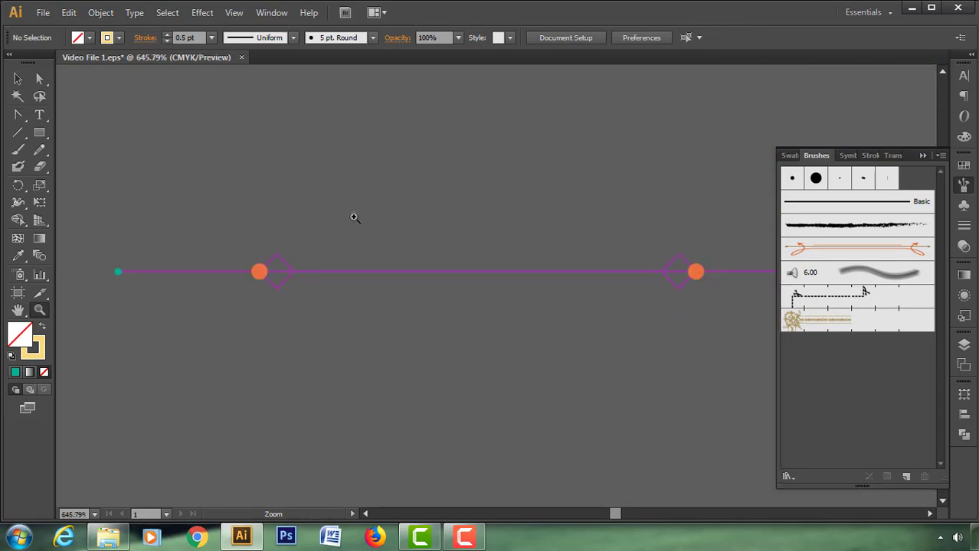
left_click(923, 155)
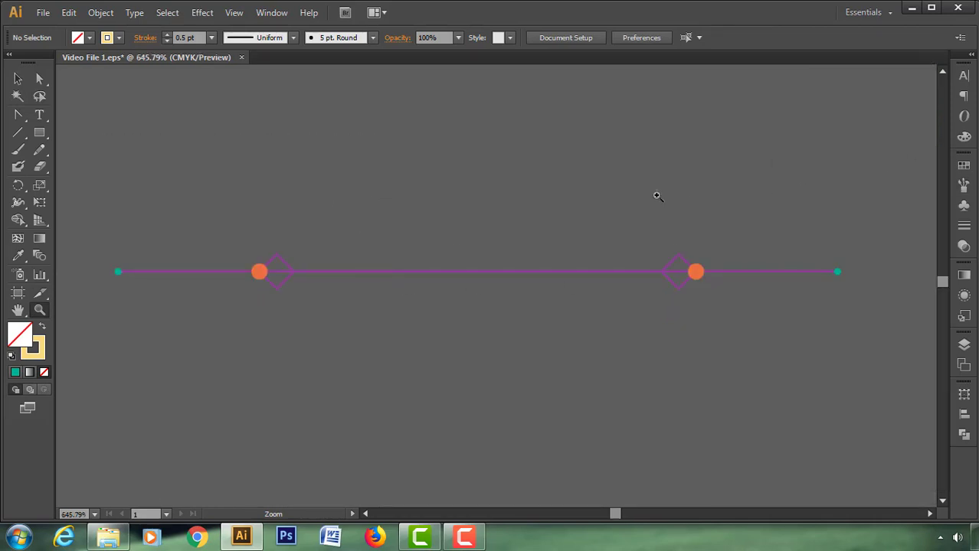
left_click(17, 78)
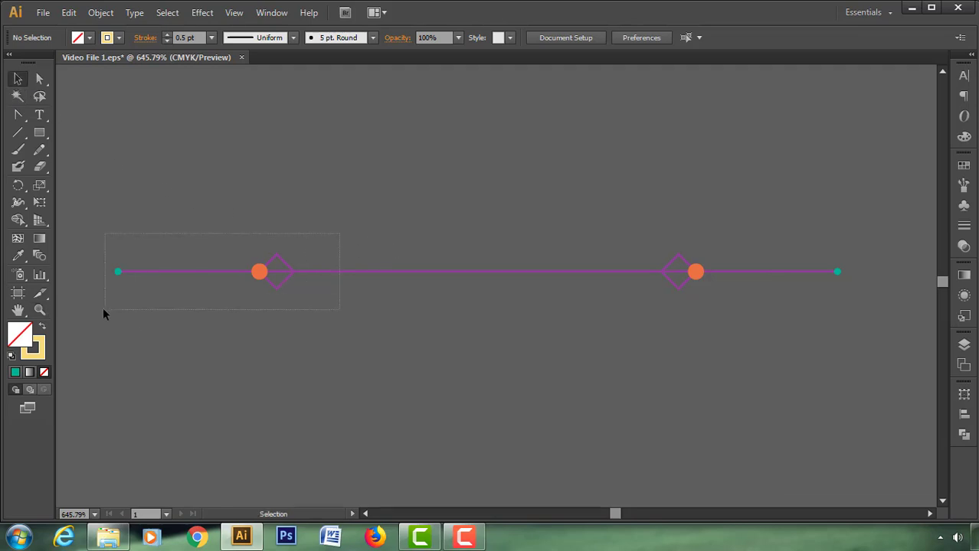
left_click_drag(130, 319, 103, 307)
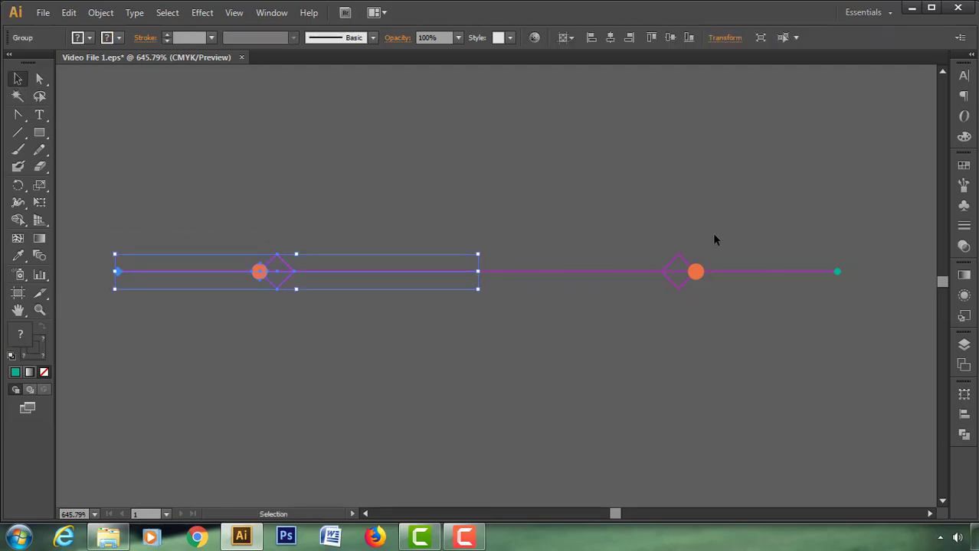
left_click_drag(843, 232, 626, 310)
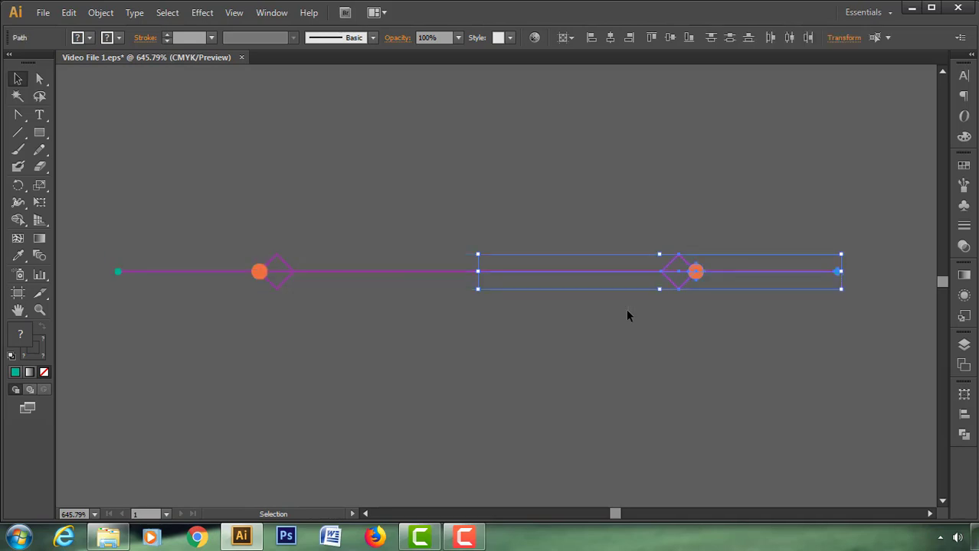
key("Delete")
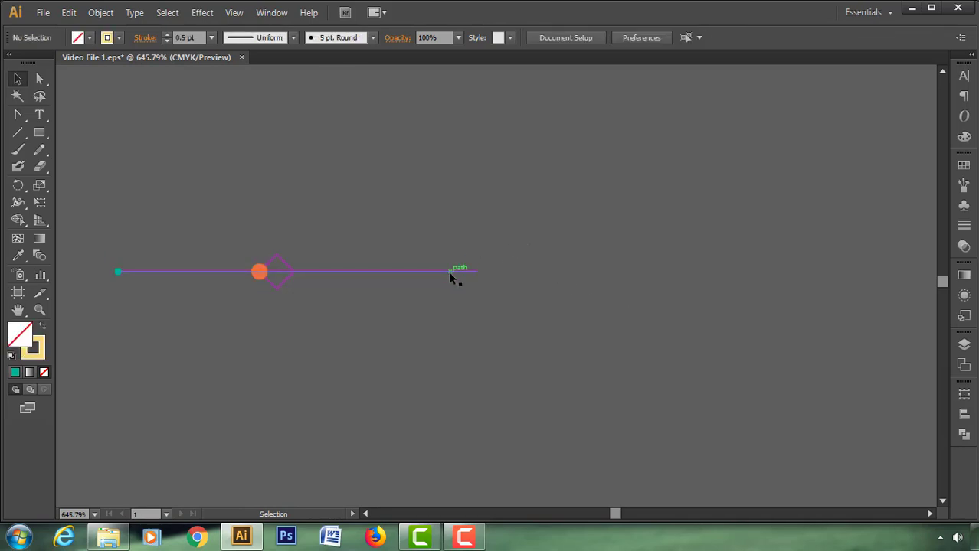
Ungroup the remaining divider and set its line stroke weight to 2 pt.
left_click(449, 272)
left_click(100, 13)
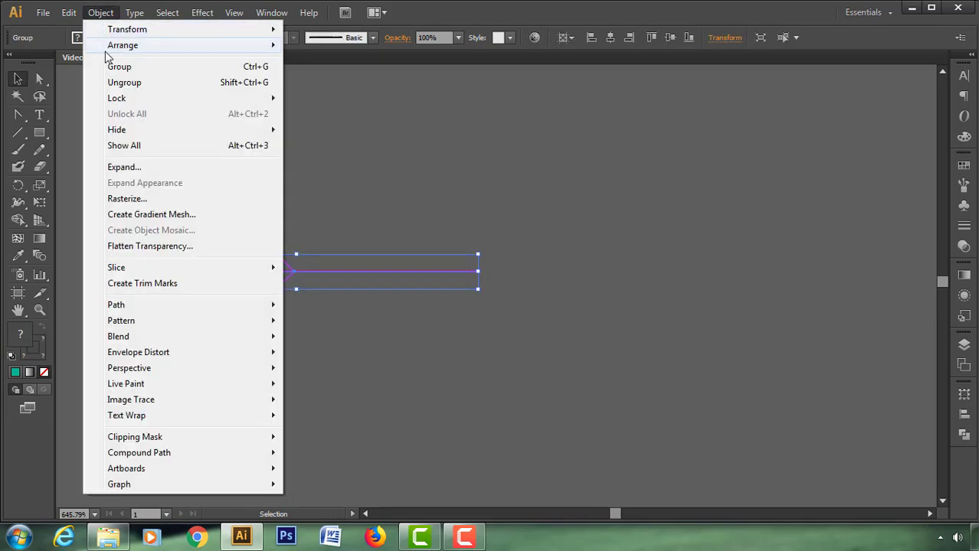
left_click(123, 81)
left_click(238, 212)
left_click(304, 275)
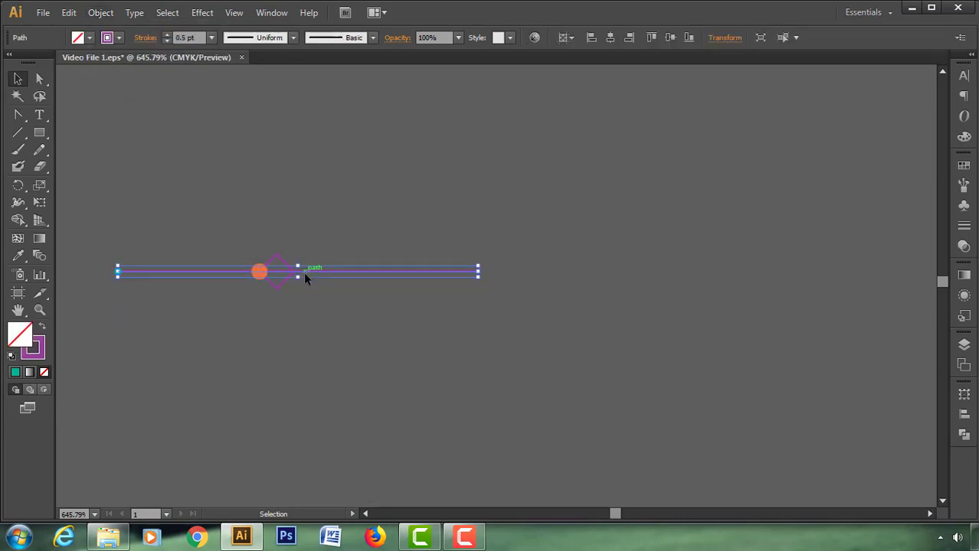
left_click(168, 34)
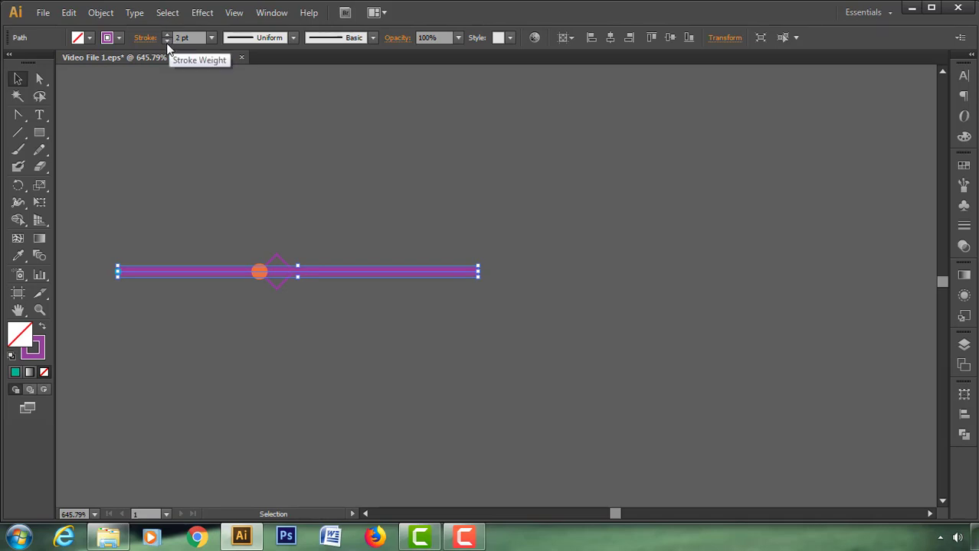
Give the divider's centre diamond a 1 pt stroke.
left_click(274, 256)
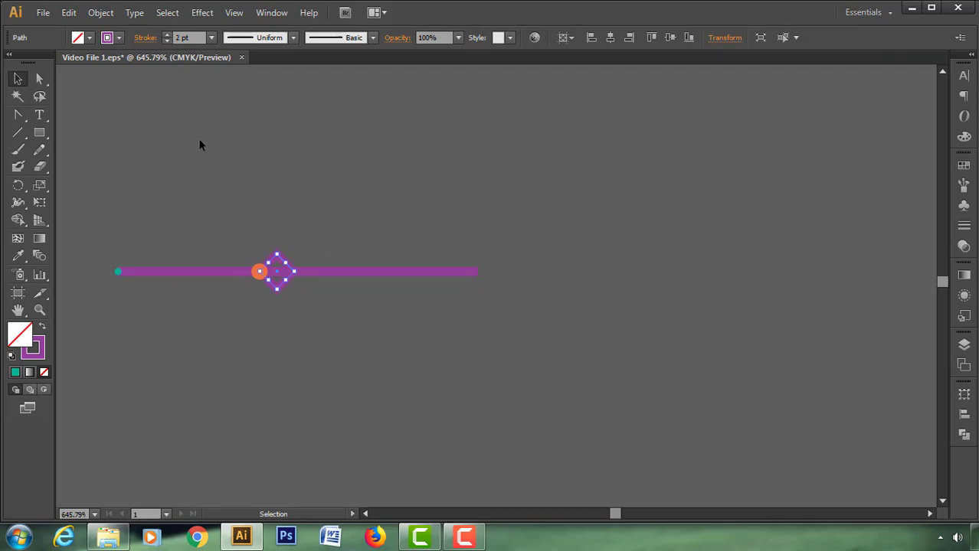
left_click(347, 209)
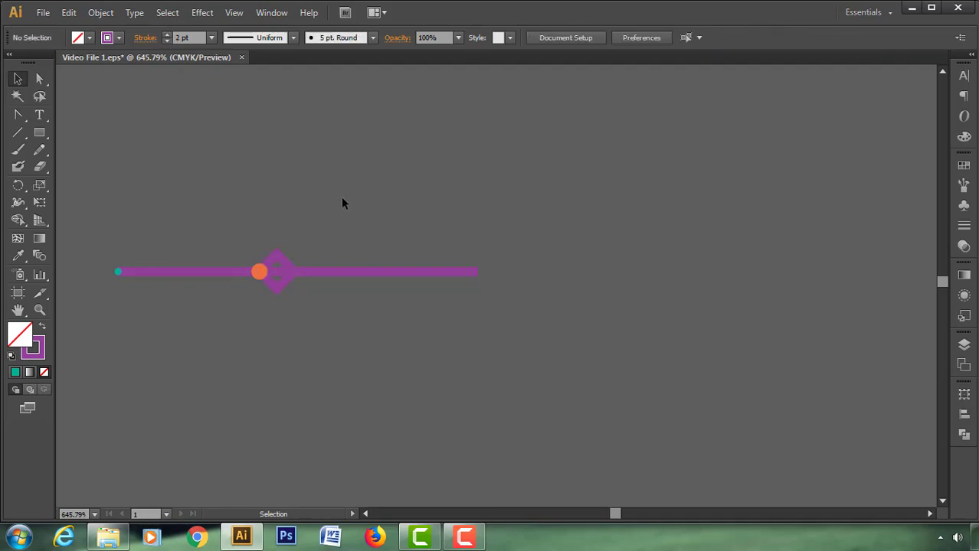
left_click(284, 257)
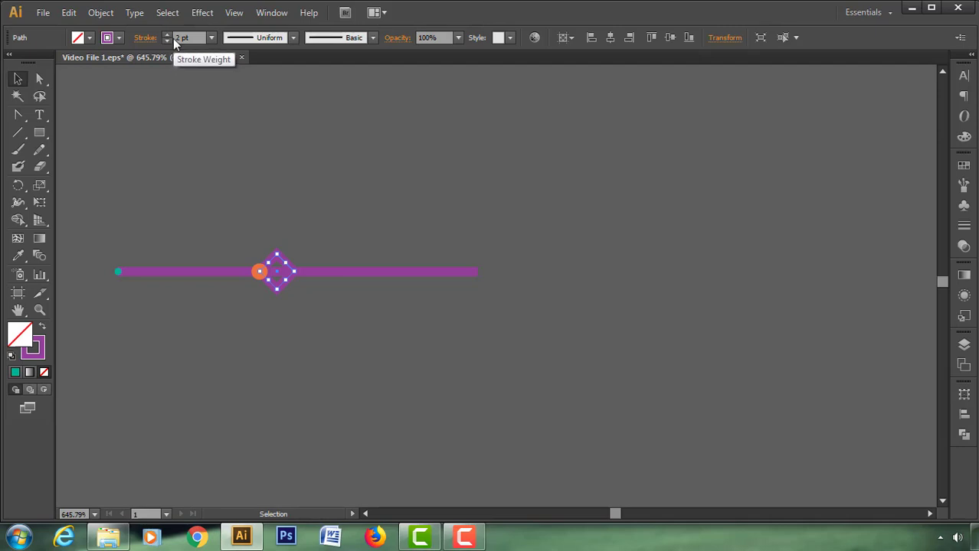
left_click(257, 159)
scroll(324, 192, "down", 2)
scroll(330, 197, "down", 3)
Stretch the divider to about 4.37 in wide.
left_click(321, 214)
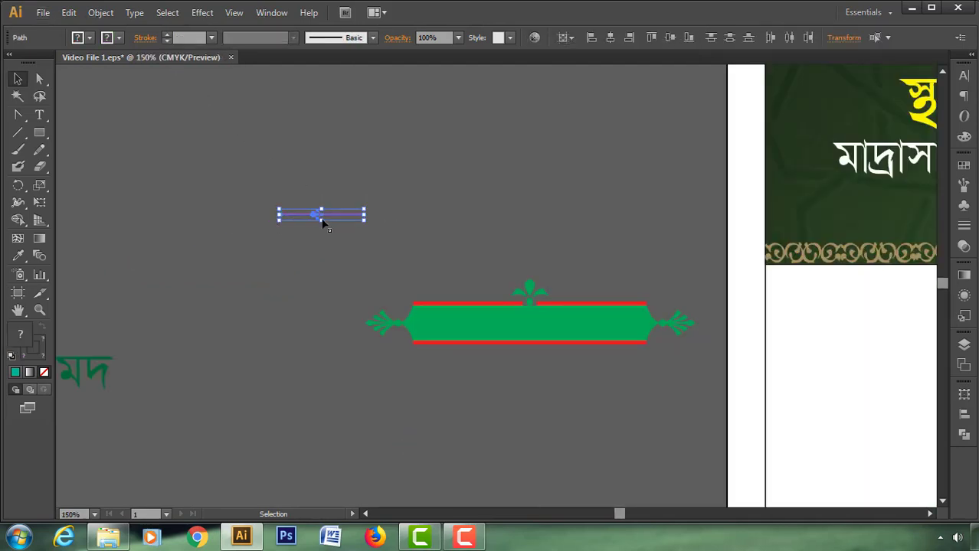
left_click_drag(364, 203, 490, 189)
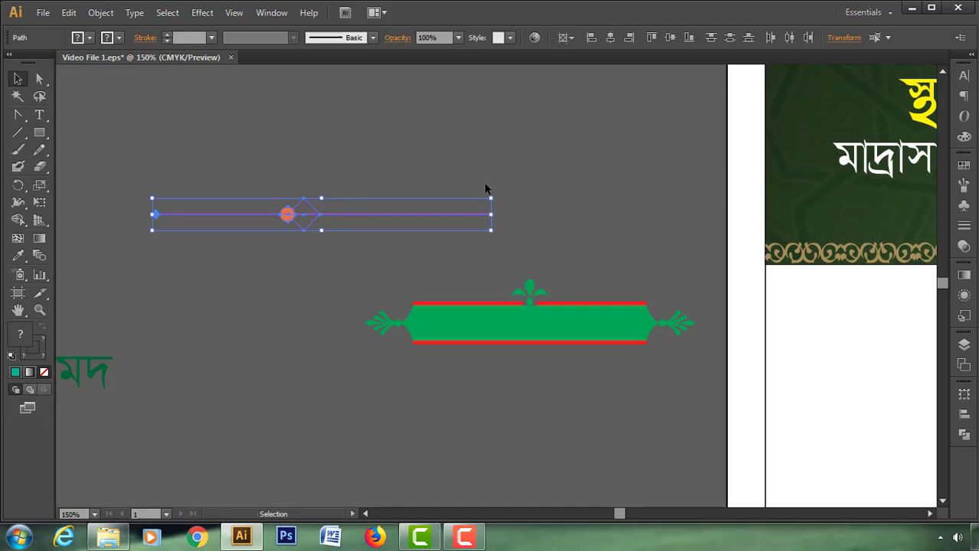
left_click(447, 168)
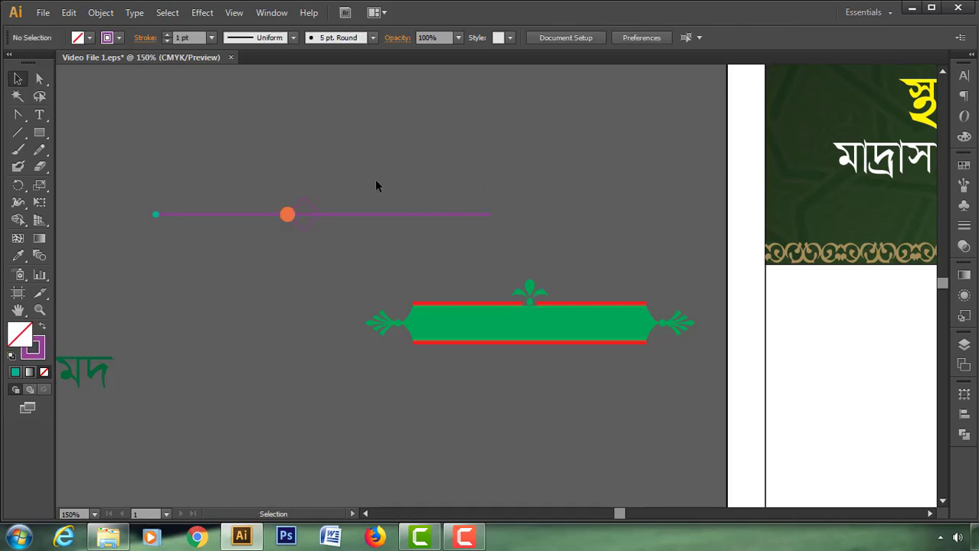
Group all parts of the green banner and centre it horizontally on the artboard.
scroll(376, 184, "down", 1)
scroll(390, 195, "down", 1)
left_click_drag(511, 227, 375, 280)
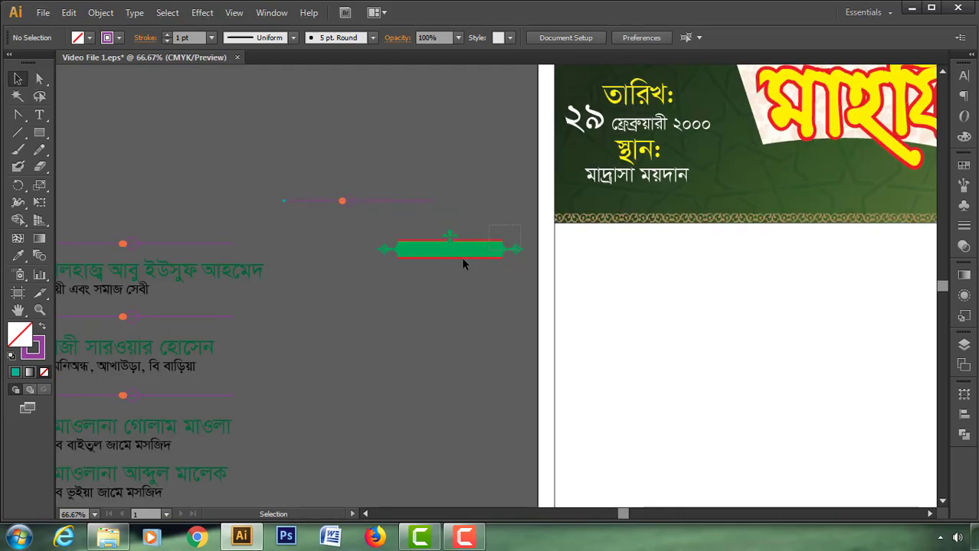
left_click(101, 12)
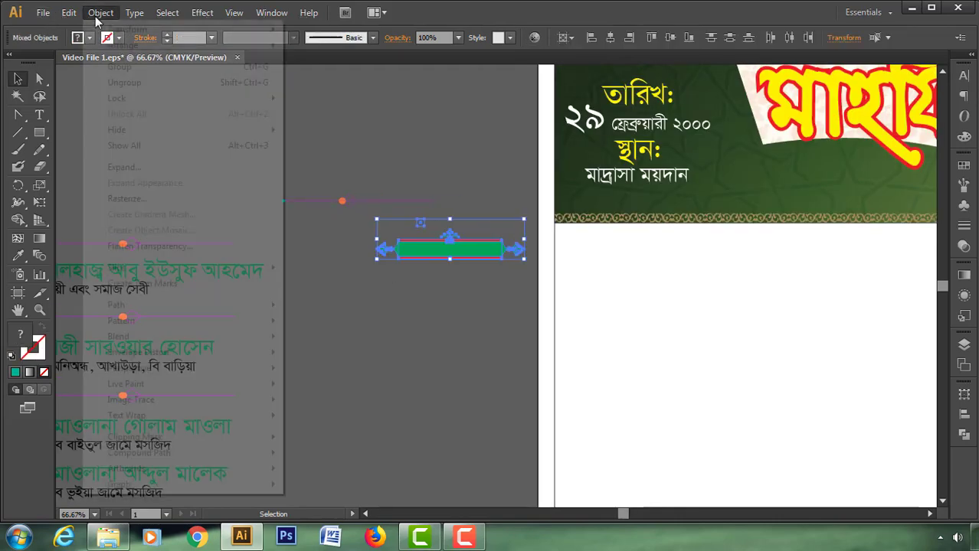
left_click(110, 66)
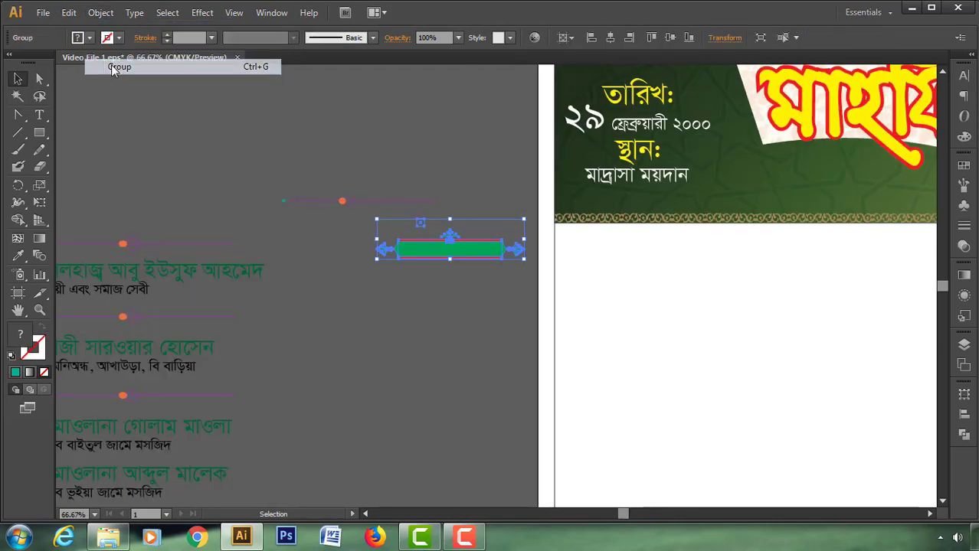
left_click(610, 37)
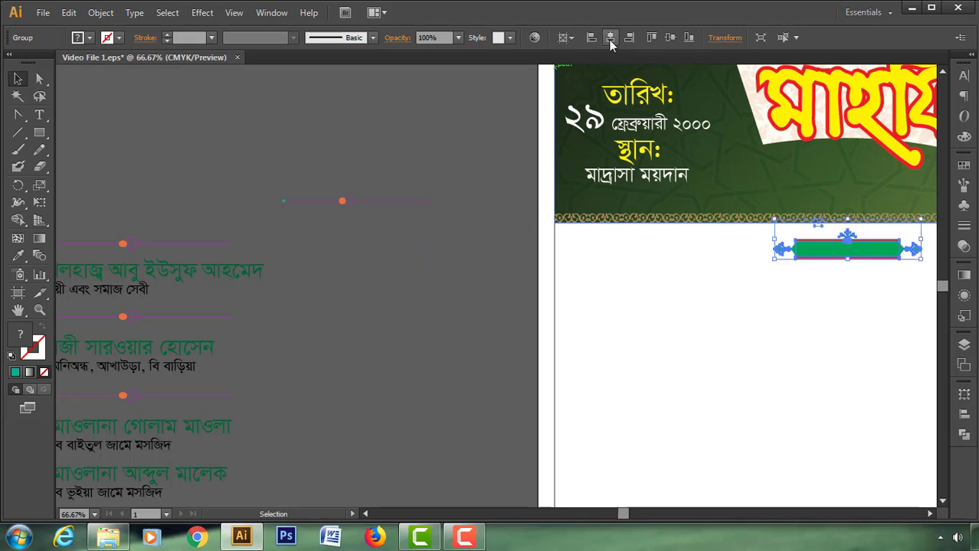
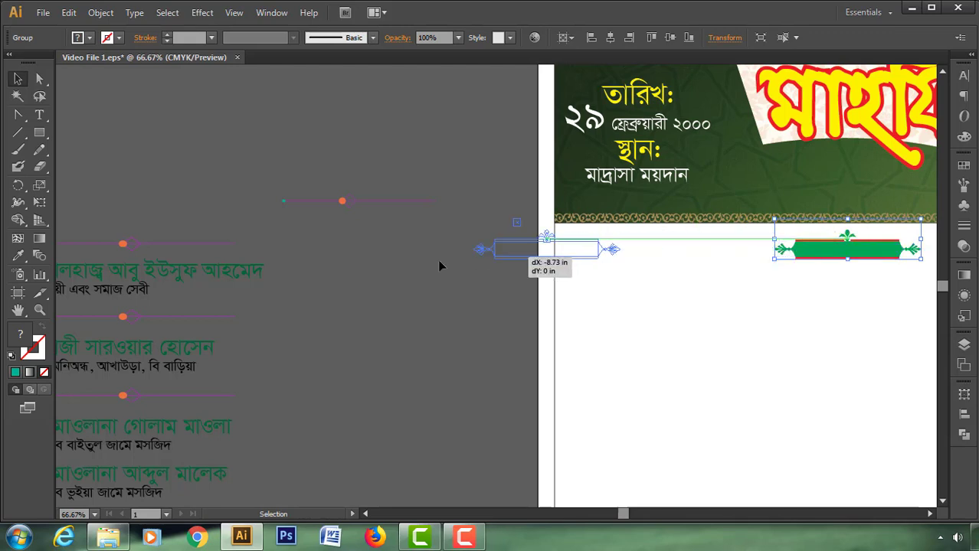
Centre the green banner group horizontally on the artboard.
left_click_drag(816, 250, 416, 262)
left_click(416, 293)
left_click(424, 222)
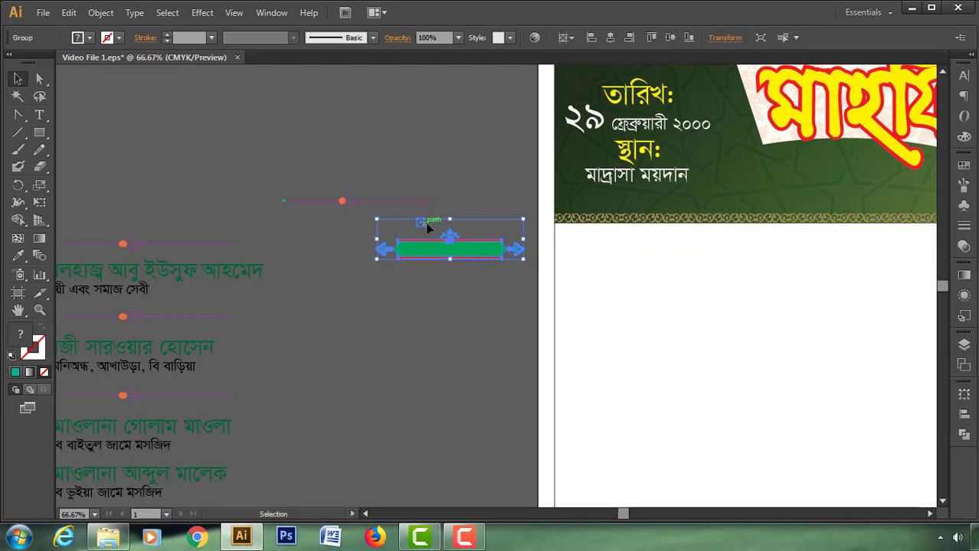
right_click(423, 222)
left_click(449, 307)
left_click(419, 228)
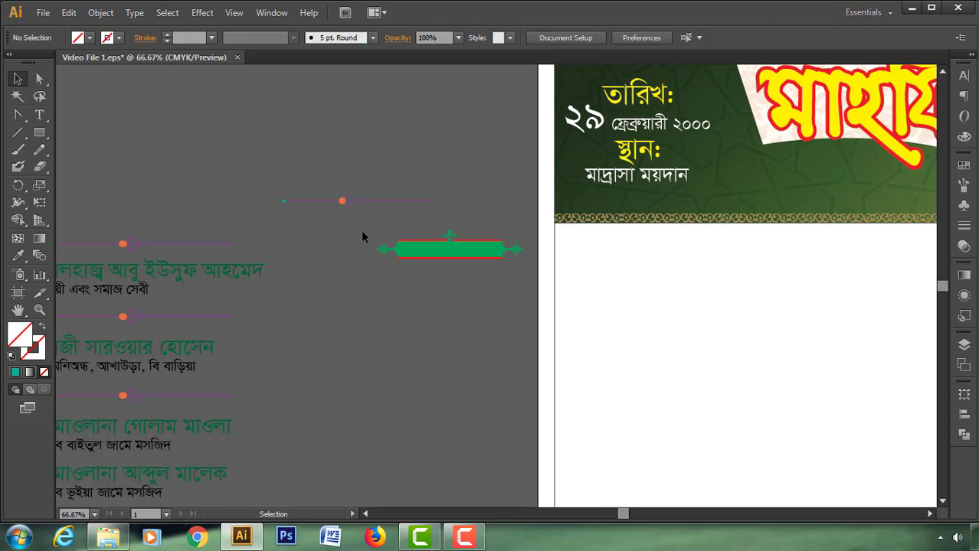
left_click(527, 264)
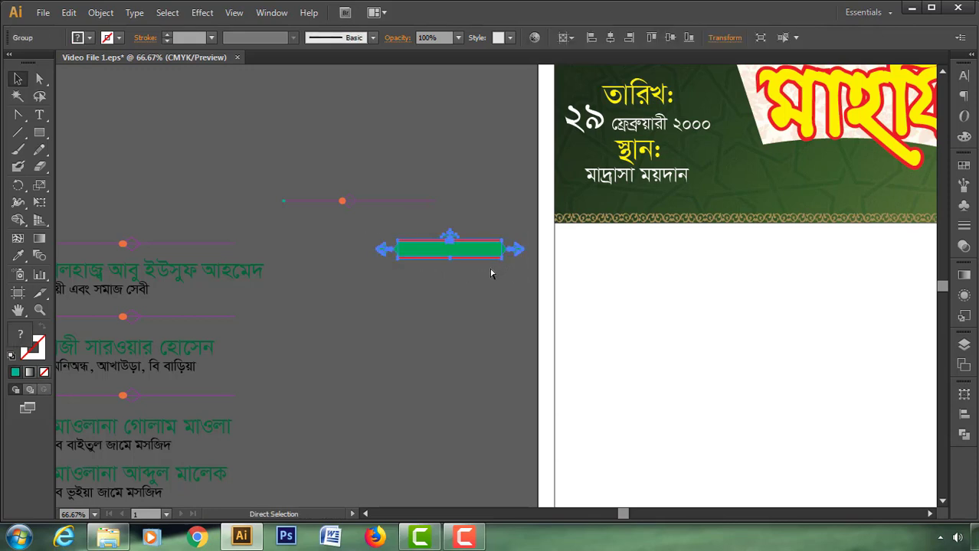
left_click(614, 41)
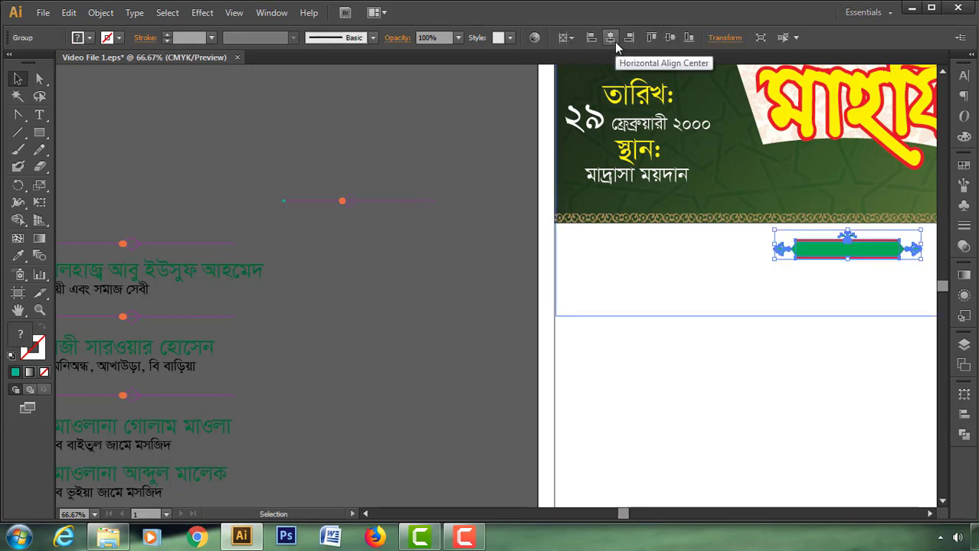
Group the dotted line ornament's pieces, centre it, and place it left of the banner.
left_click_drag(444, 185, 312, 215)
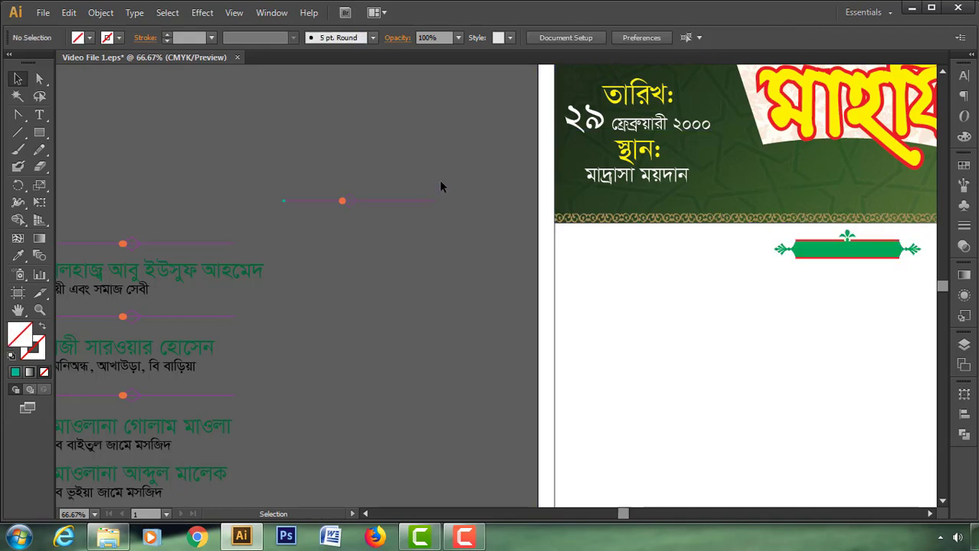
left_click(100, 13)
left_click(177, 67)
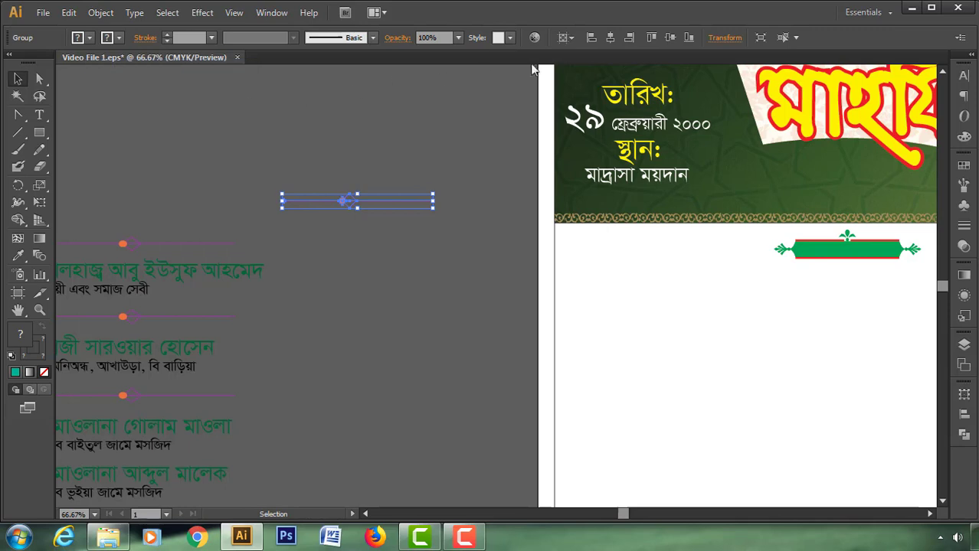
left_click(611, 38)
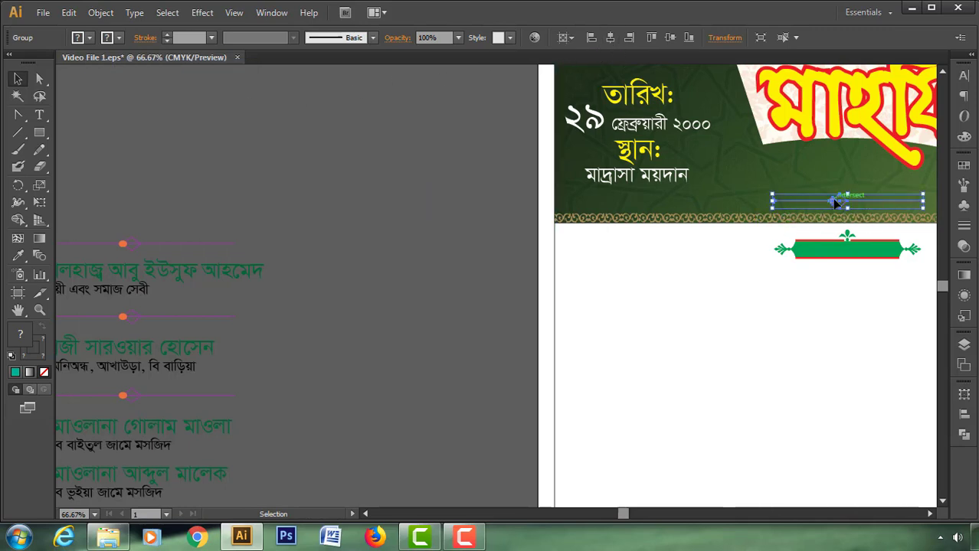
left_click_drag(836, 202, 720, 253)
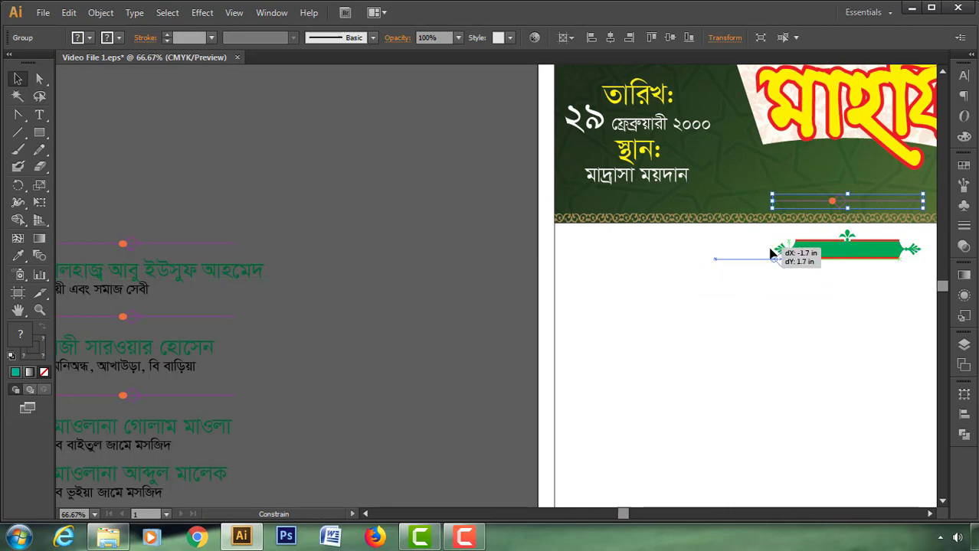
mouse_move(720, 253)
left_mouse_down()
mouse_move(833, 254)
mouse_move(670, 261)
left_mouse_up()
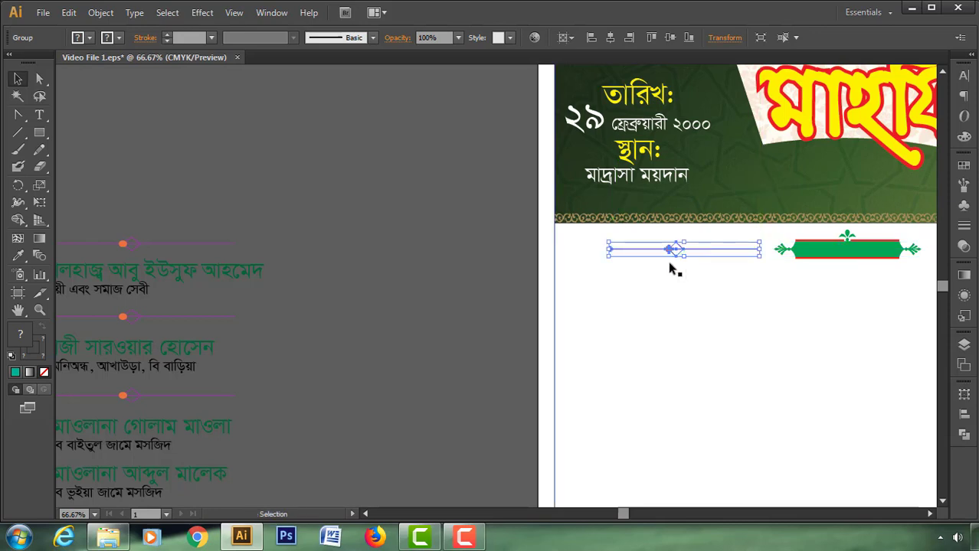
left_click(347, 274)
key("ctrl+0")
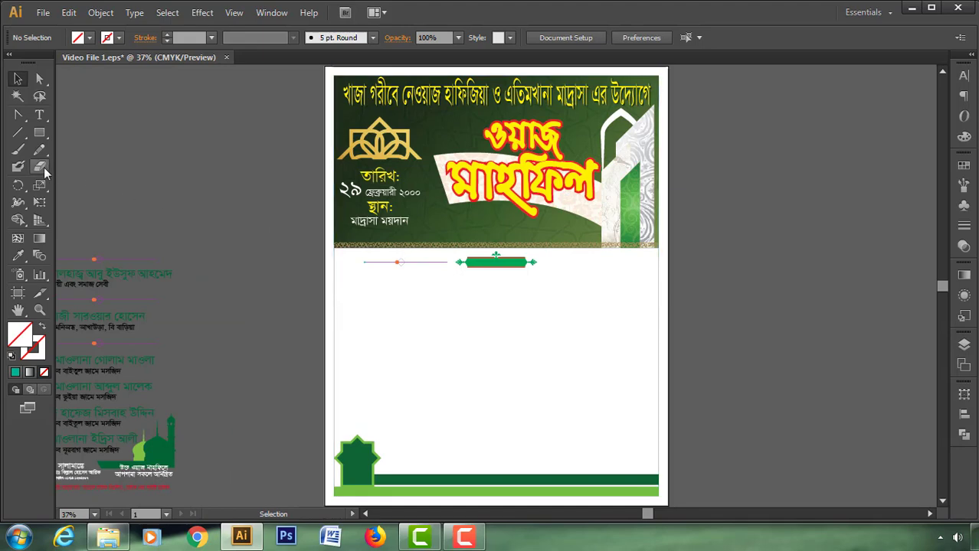
Zoom into the banner row and place a copy of the line ornament right of the banner.
left_click(39, 309)
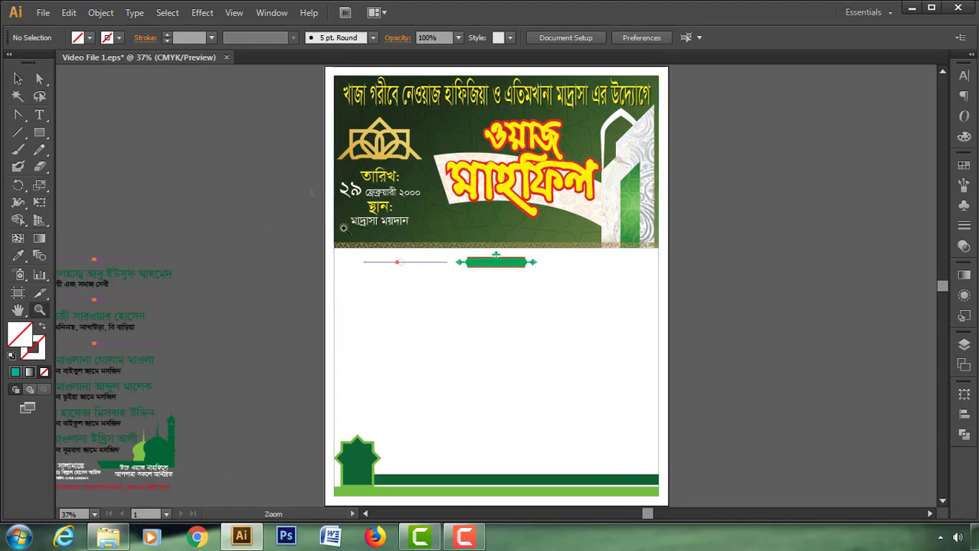
left_click_drag(311, 192, 644, 305)
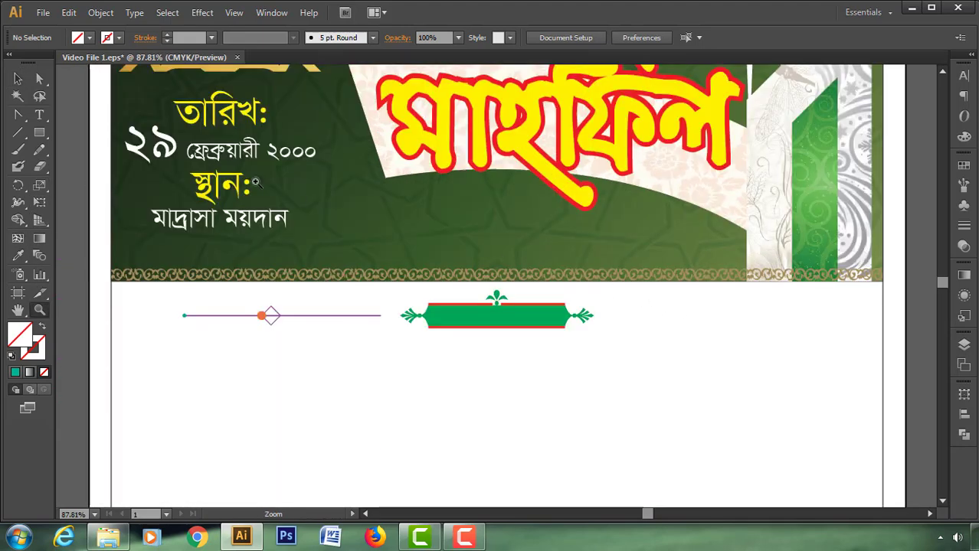
left_click(18, 78)
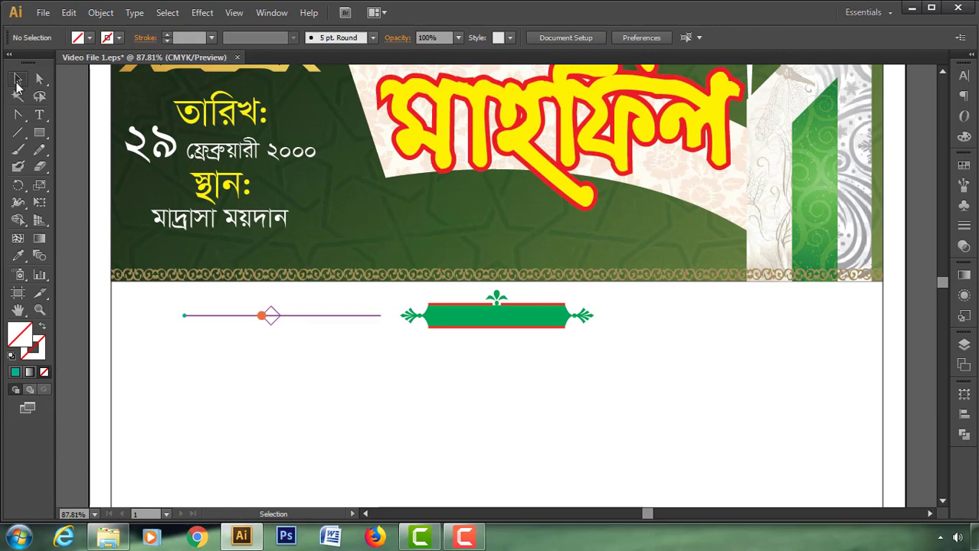
left_click(263, 319)
left_click_drag(262, 318, 699, 361)
left_click(913, 360)
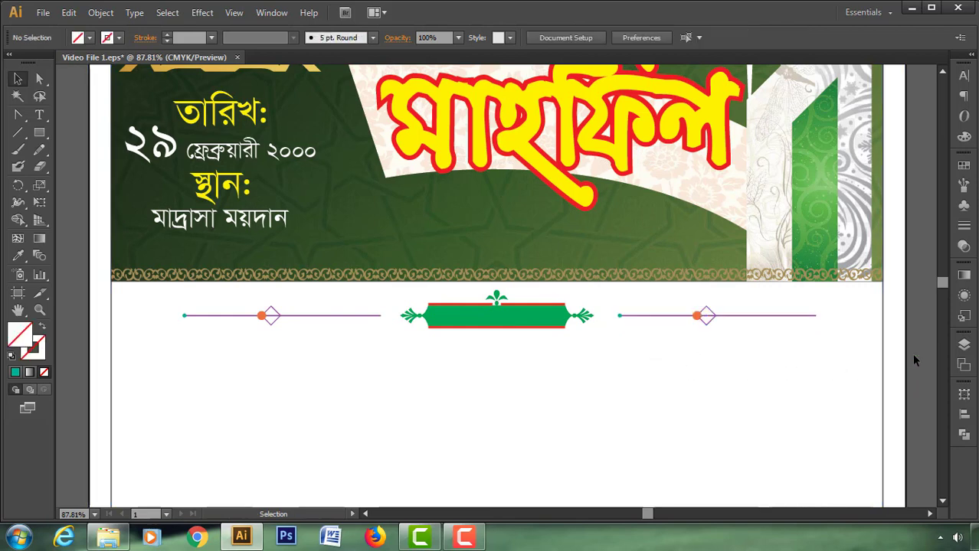
Reflect the right ornament copy vertically so it mirrors the left one.
left_click(699, 318)
right_click(699, 317)
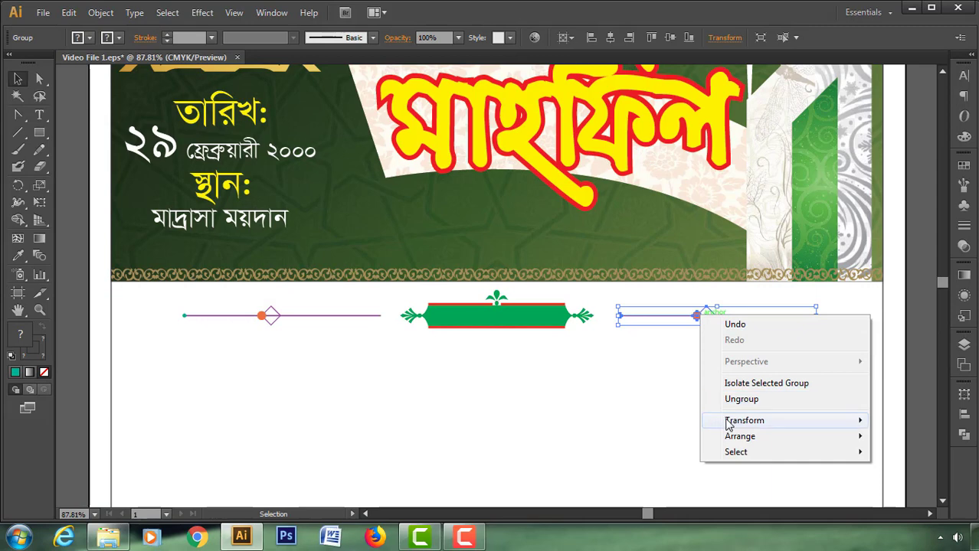
left_click(564, 348)
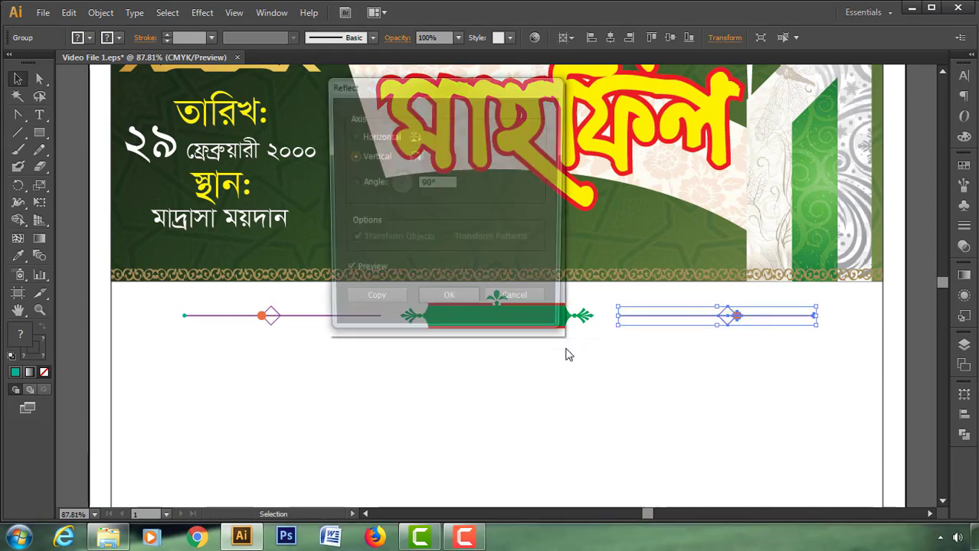
left_click(458, 302)
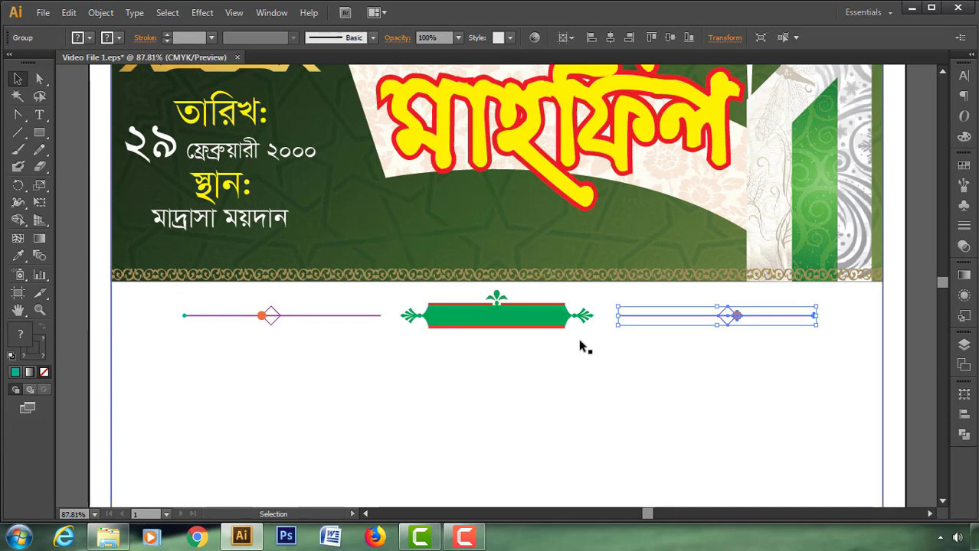
left_click(915, 314)
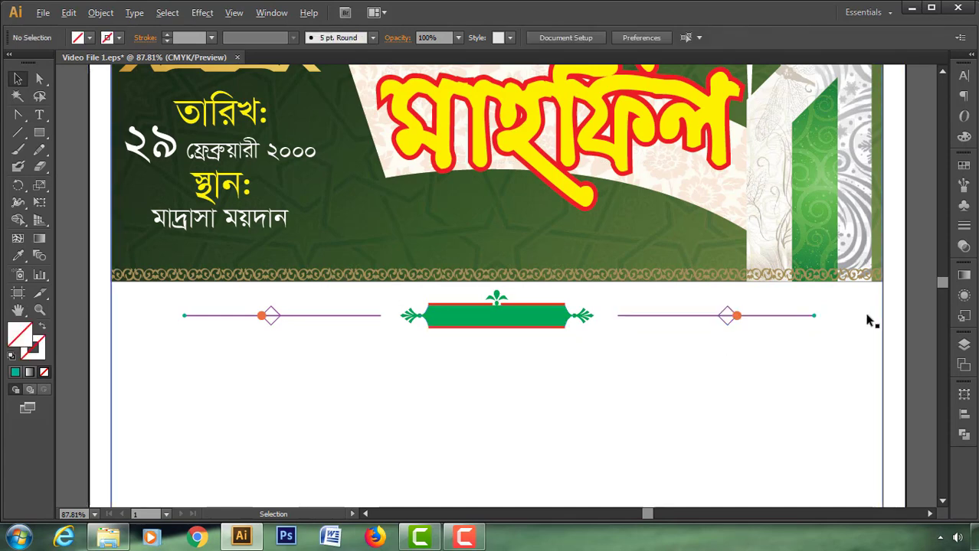
scroll(868, 321, "down", 2)
key("ctrl+0")
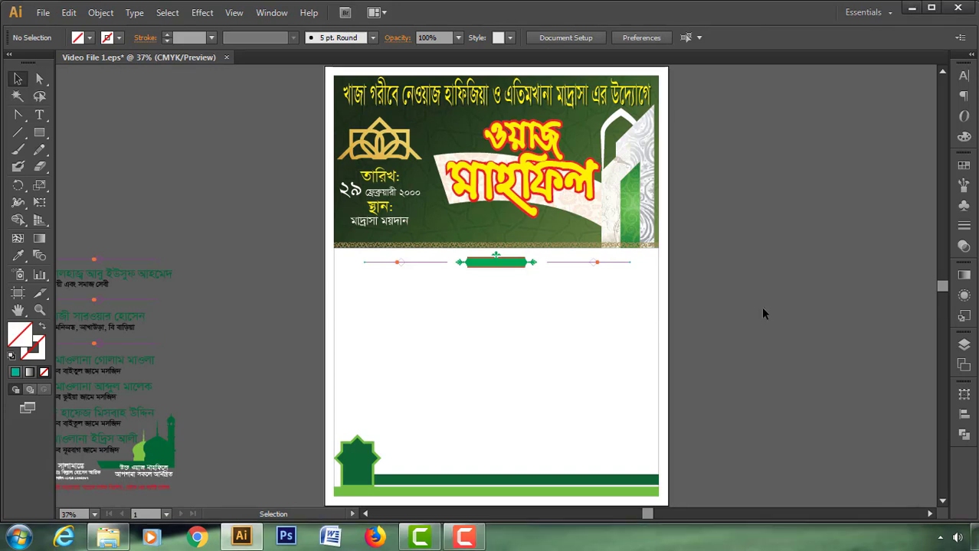
Stretch the dark green footer bar upward to about 0.97 in tall, then fit the artboard.
left_click(40, 311)
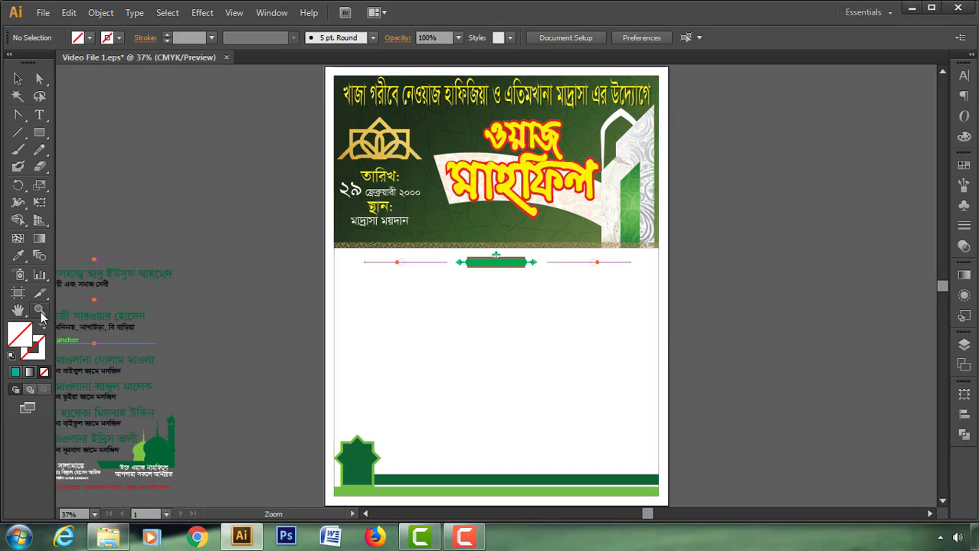
left_click_drag(286, 395, 678, 312)
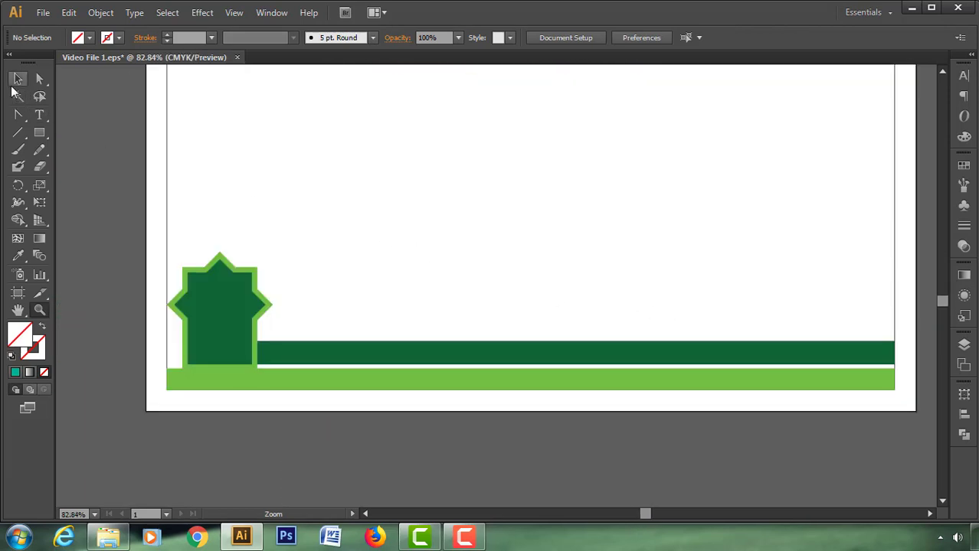
left_click(18, 78)
left_click(347, 350)
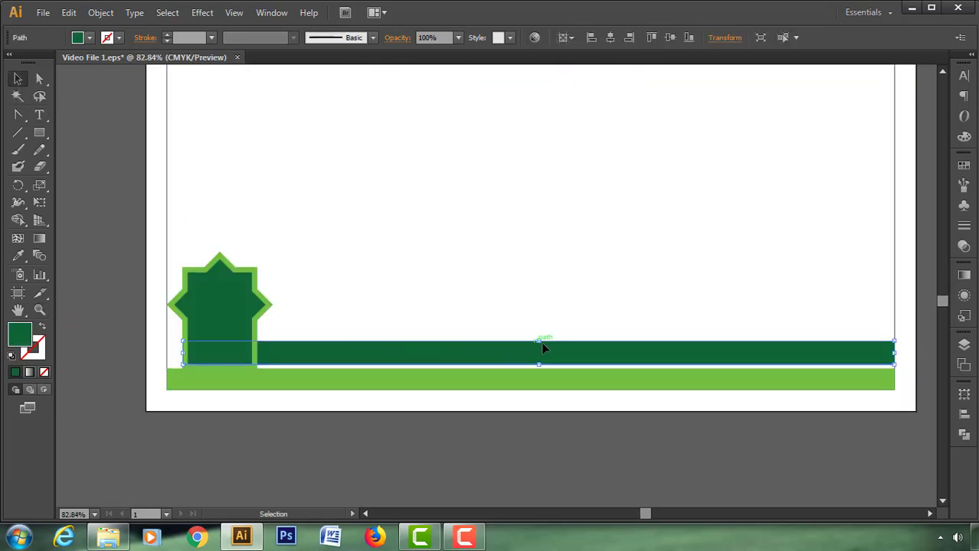
left_click_drag(539, 341, 540, 321)
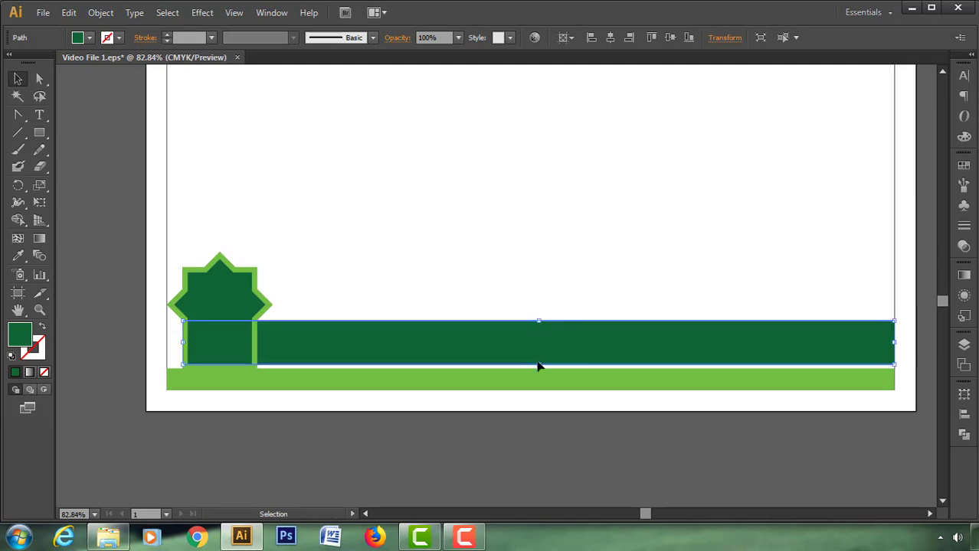
left_click(515, 485)
key("ctrl+0")
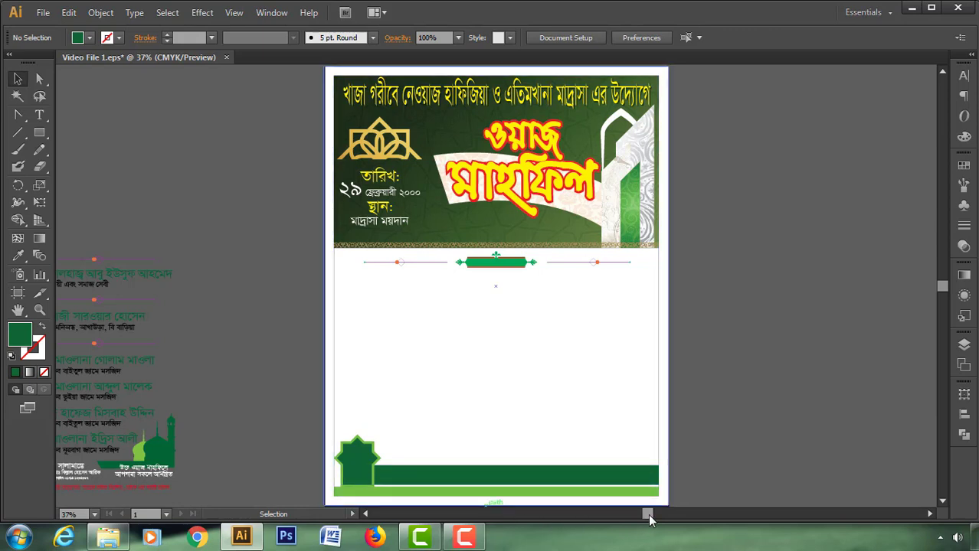
Delete the left line, green banner and right line ornament pieces.
left_click_drag(649, 519, 614, 519)
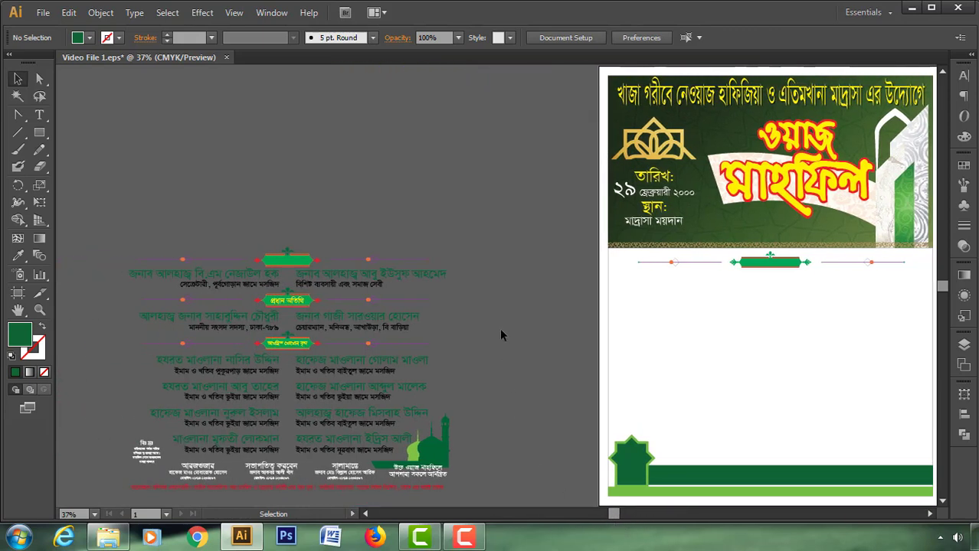
left_click(703, 263)
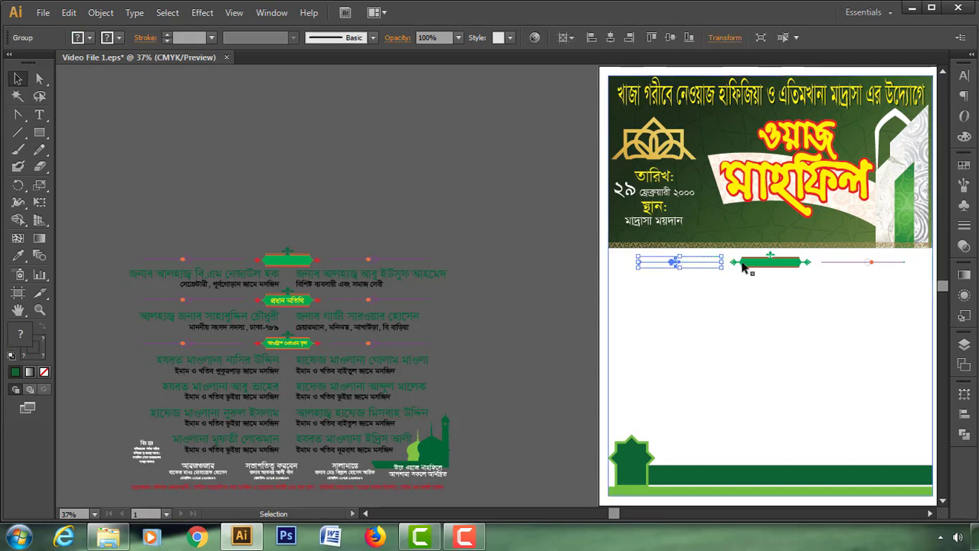
left_click(757, 265, "shift")
left_click(835, 265, "shift")
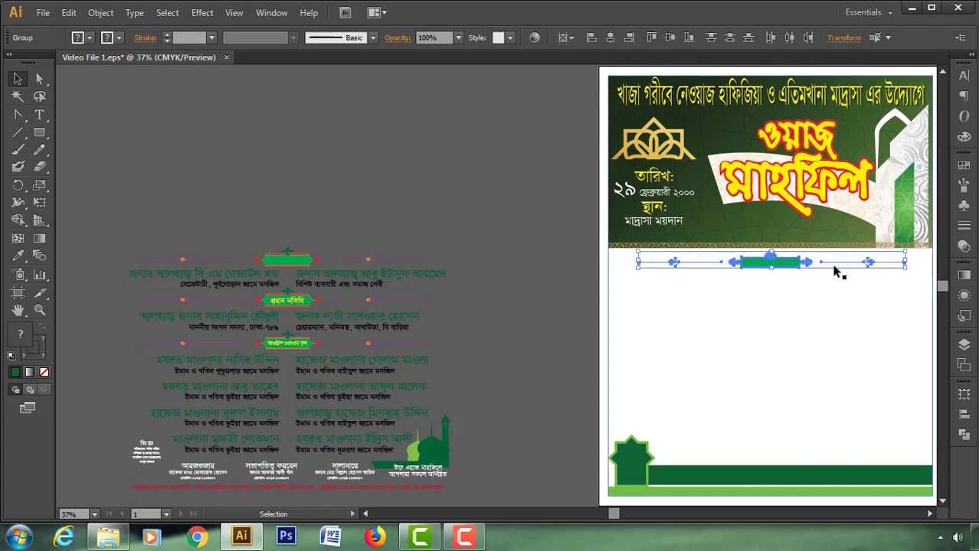
key("Delete")
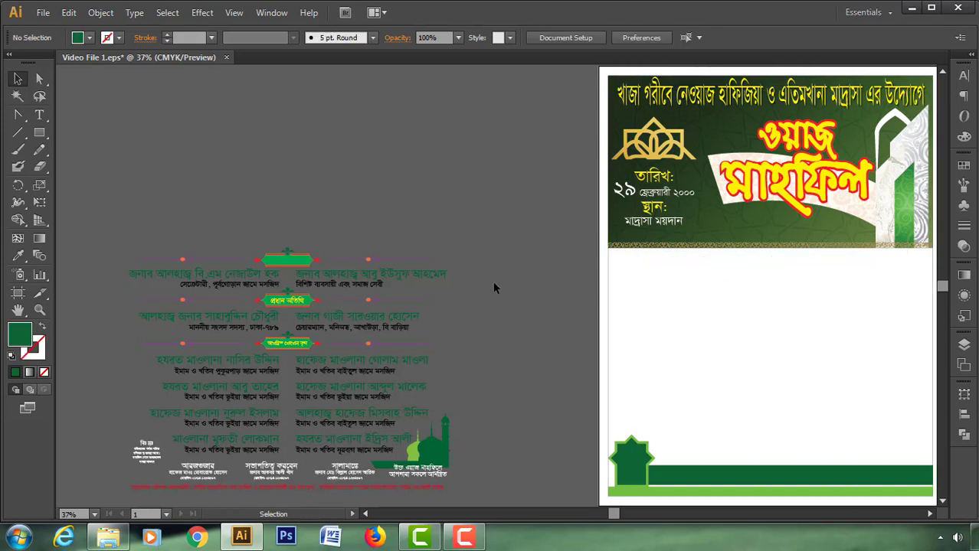
Select the whole guest list block and centre it horizontally on the artboard.
left_click(458, 274)
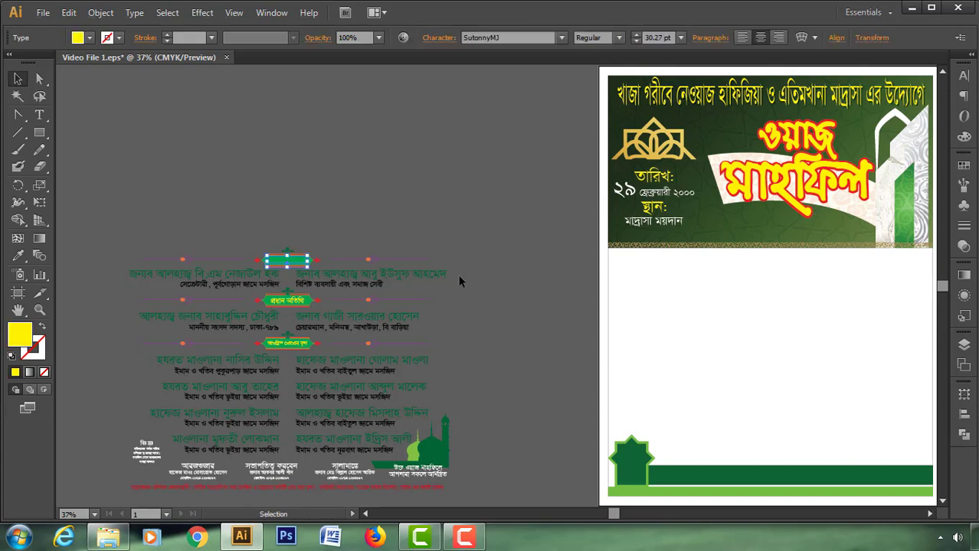
key("ctrl+h")
left_click_drag(460, 231, 275, 495)
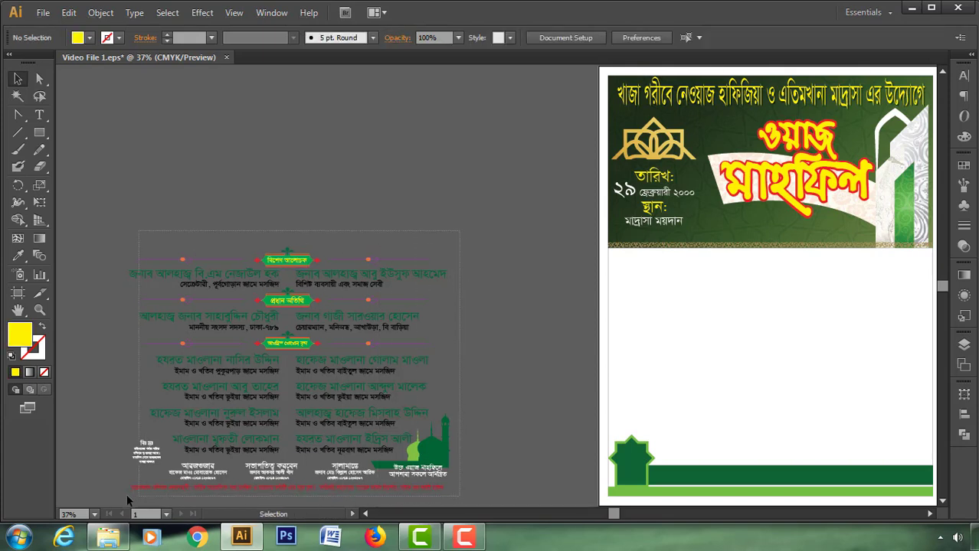
left_click_drag(119, 496, 119, 495)
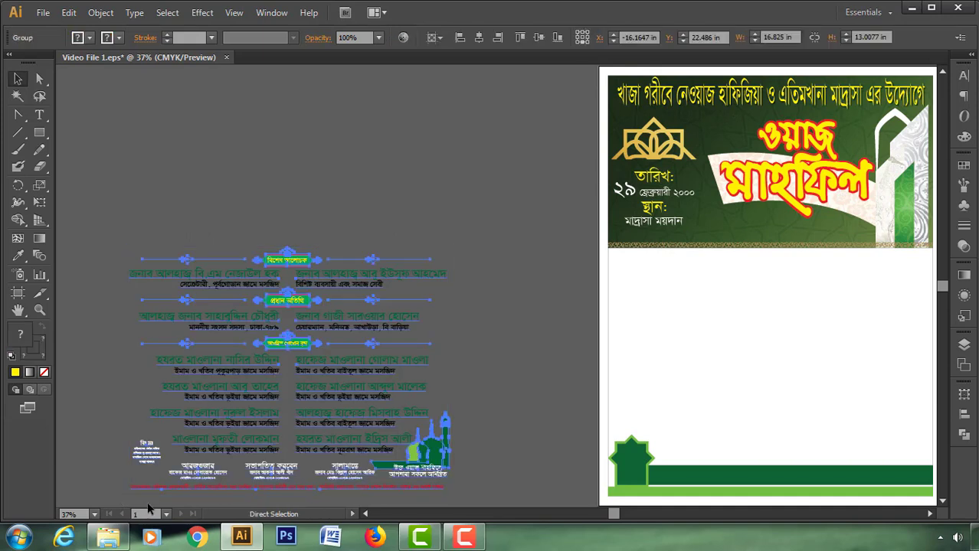
left_click(480, 40)
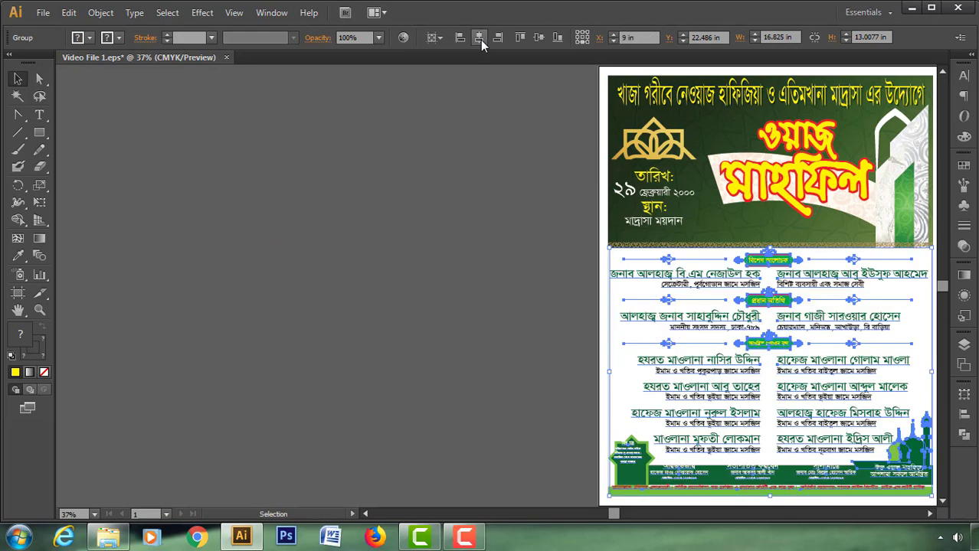
left_click(538, 198)
Nudge the guest list group down with Shift+arrow keys to adjust its vertical position.
scroll(537, 230, "right", 1)
scroll(538, 229, "right", 1)
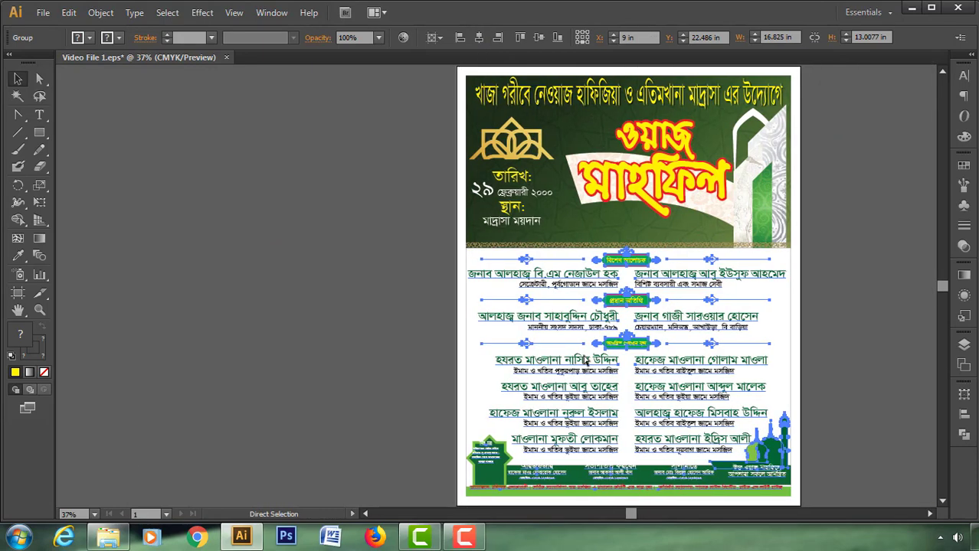
scroll(566, 307, "right", 1)
left_click(586, 362)
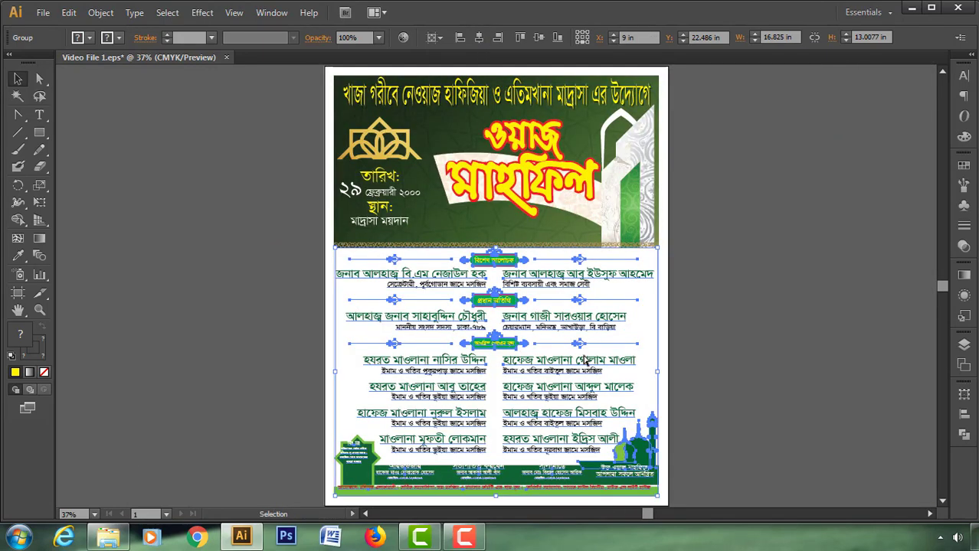
left_click(701, 414)
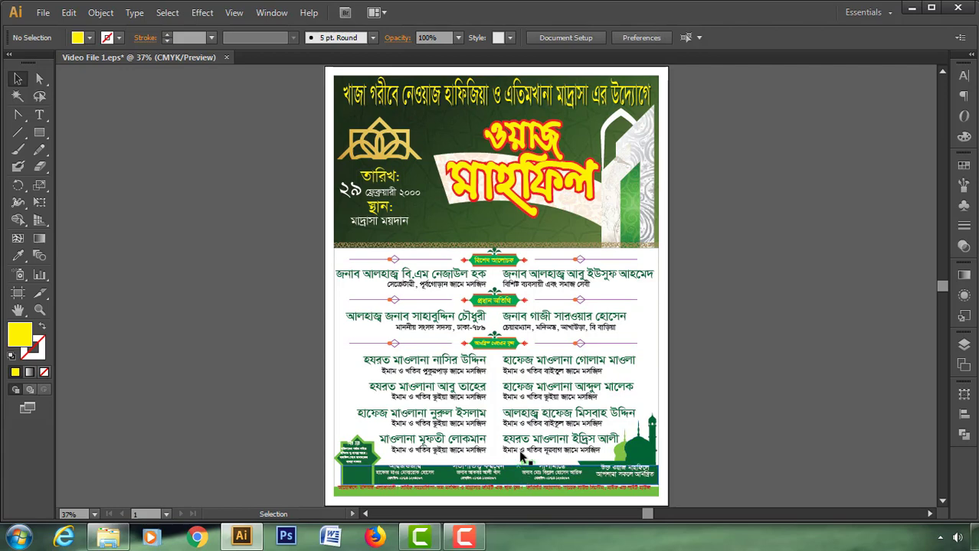
key("alt")
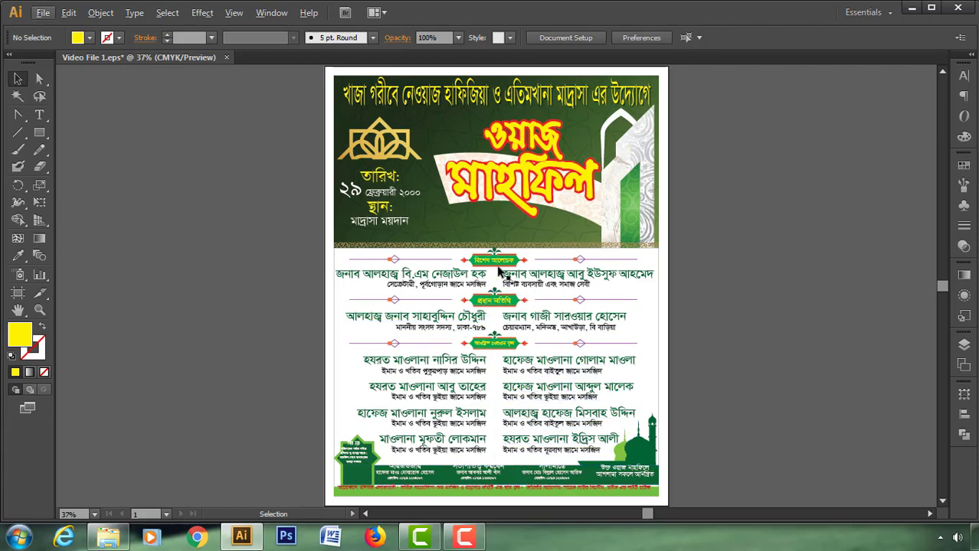
left_click(498, 272)
key("shift+Down")
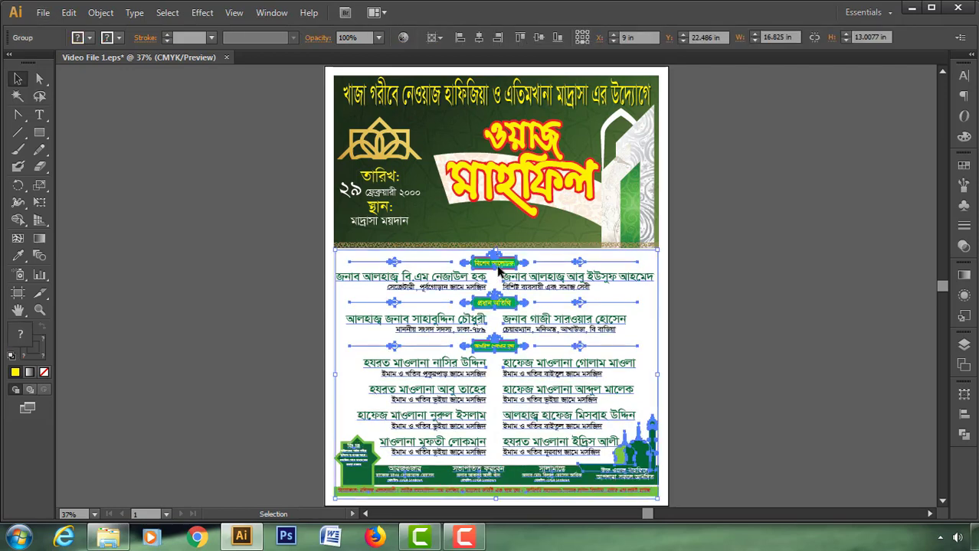
key("shift+Down")
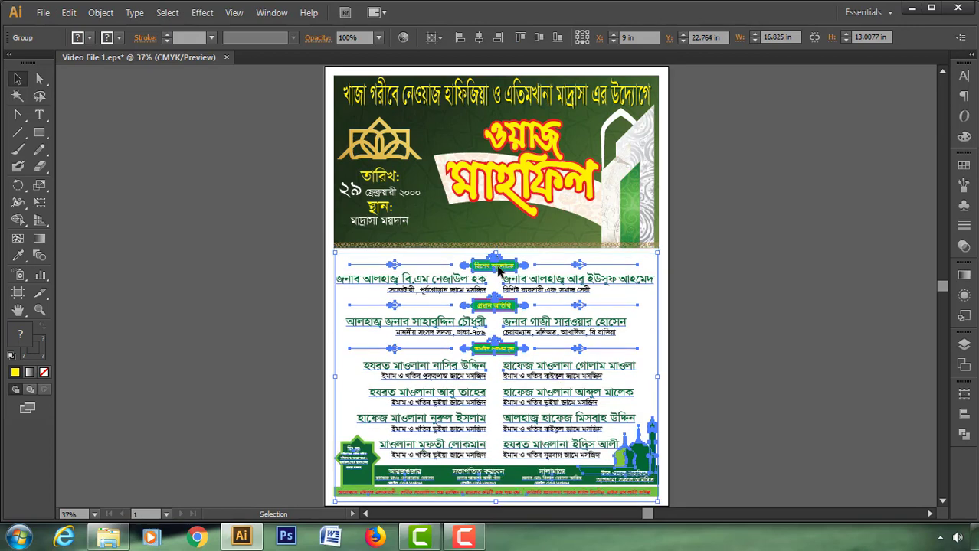
key("shift+Up")
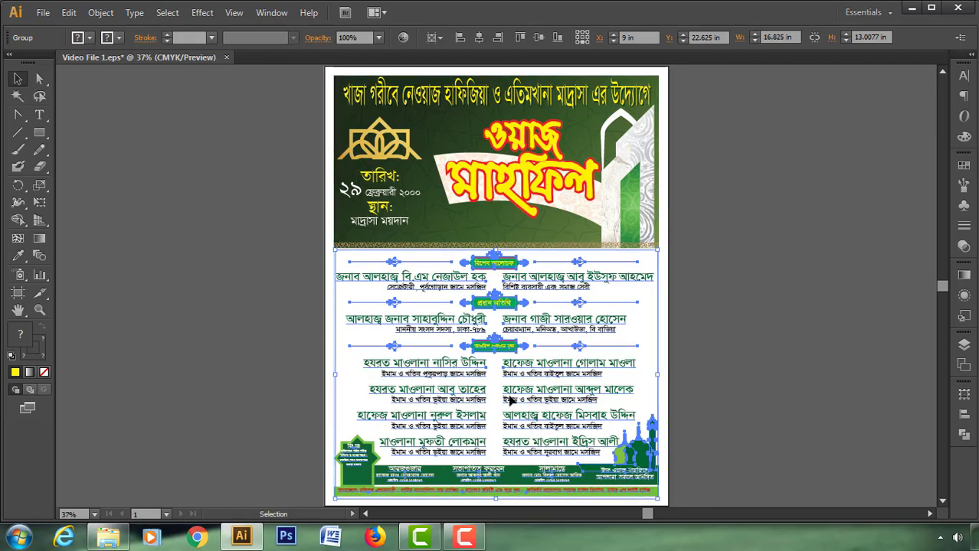
key("shift+Down")
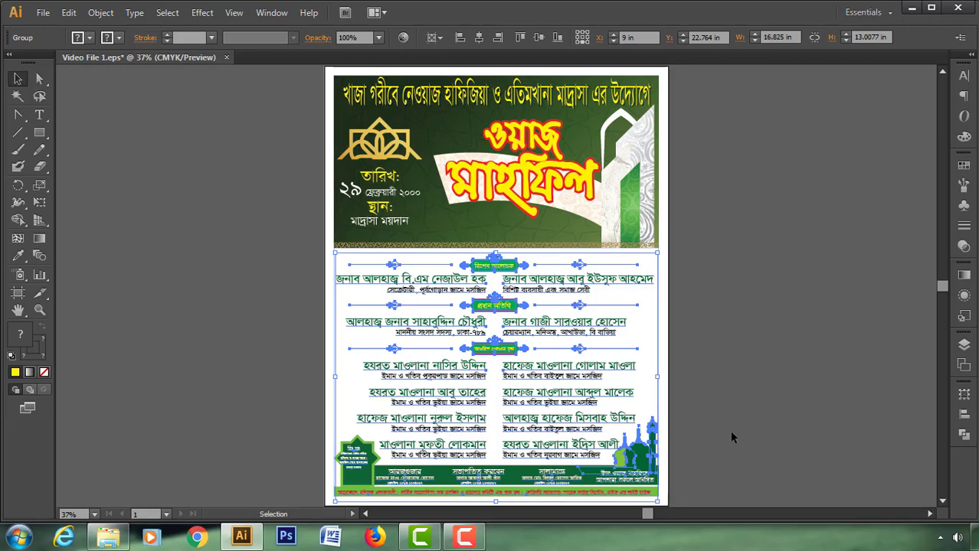
left_click(729, 430)
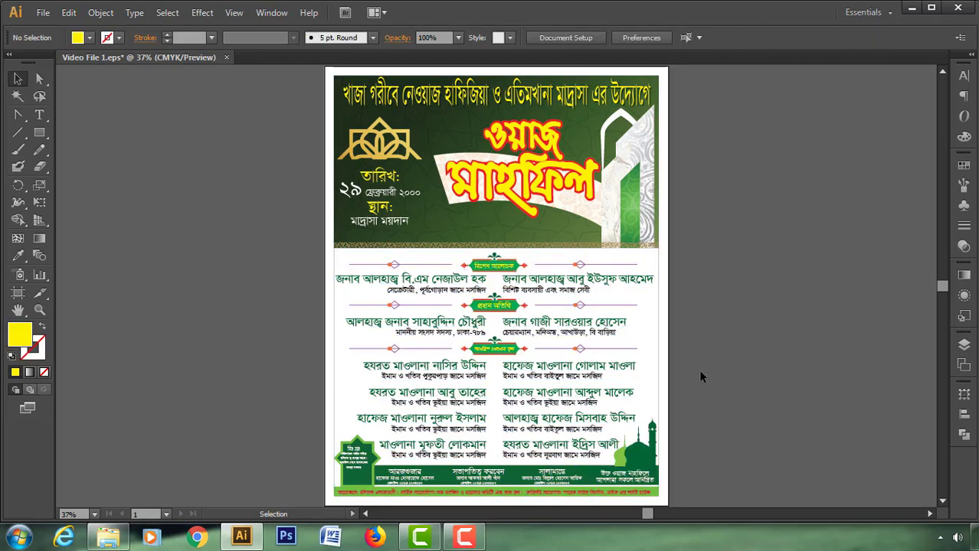
Drag the guest list slightly upward to Y 22.6807 in, lining it up with the footer.
scroll(699, 369, "down", 2)
scroll(513, 446, "up", 1)
scroll(509, 447, "up", 1)
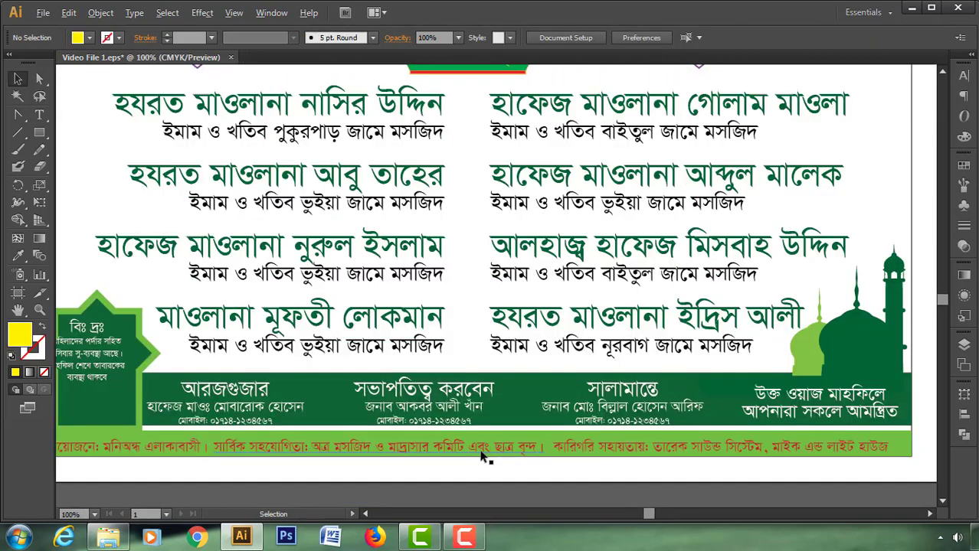
left_click(483, 451)
left_click_drag(481, 452, 480, 451)
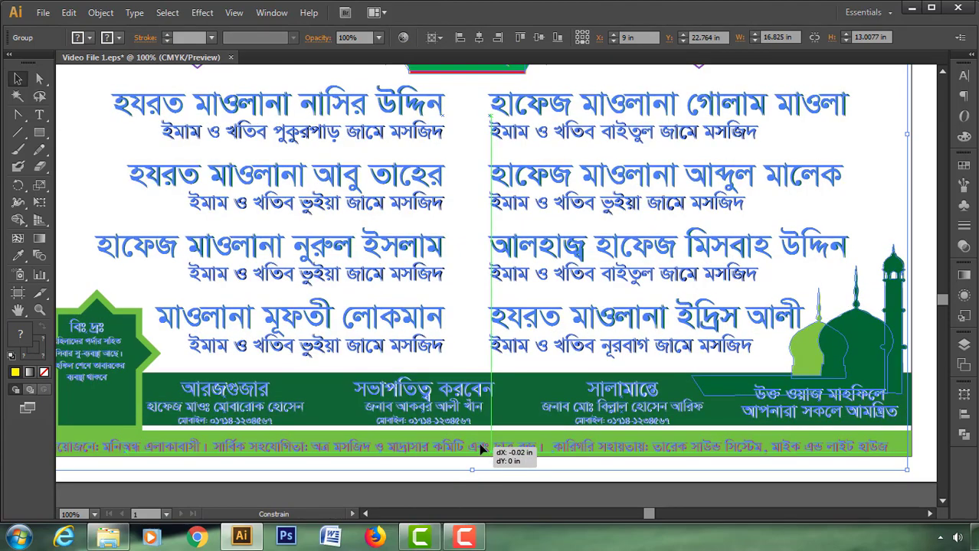
left_click_drag(481, 452, 481, 448)
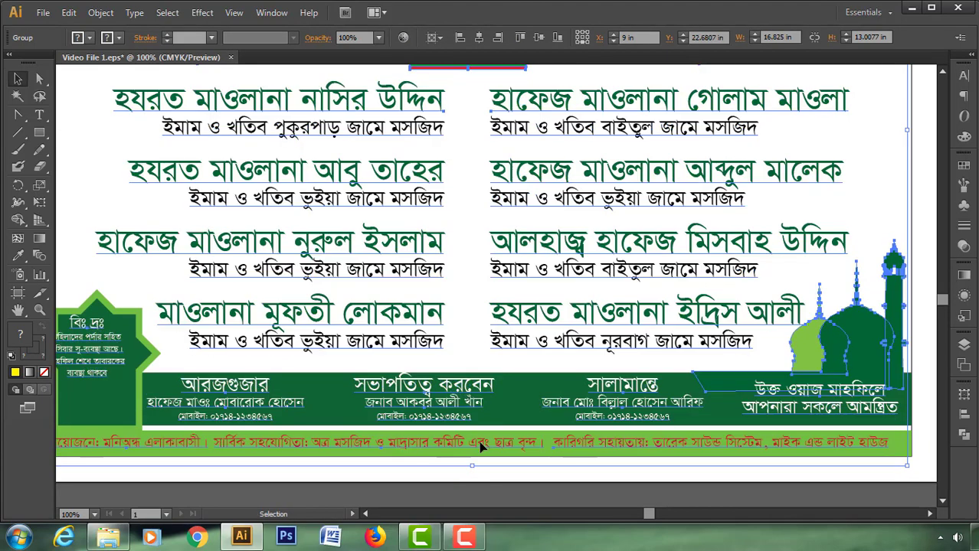
left_click(420, 485)
left_click(442, 396)
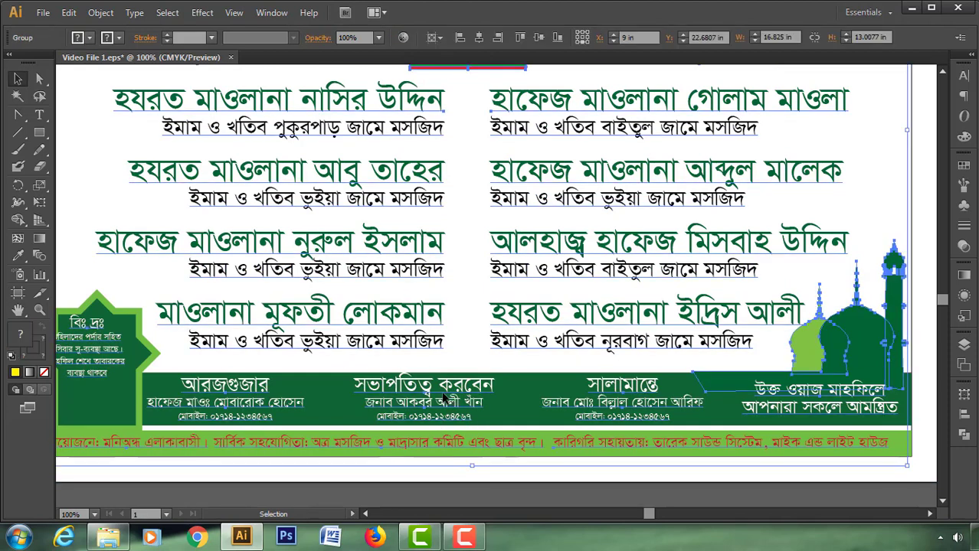
scroll(443, 396, "down", 1, "alt")
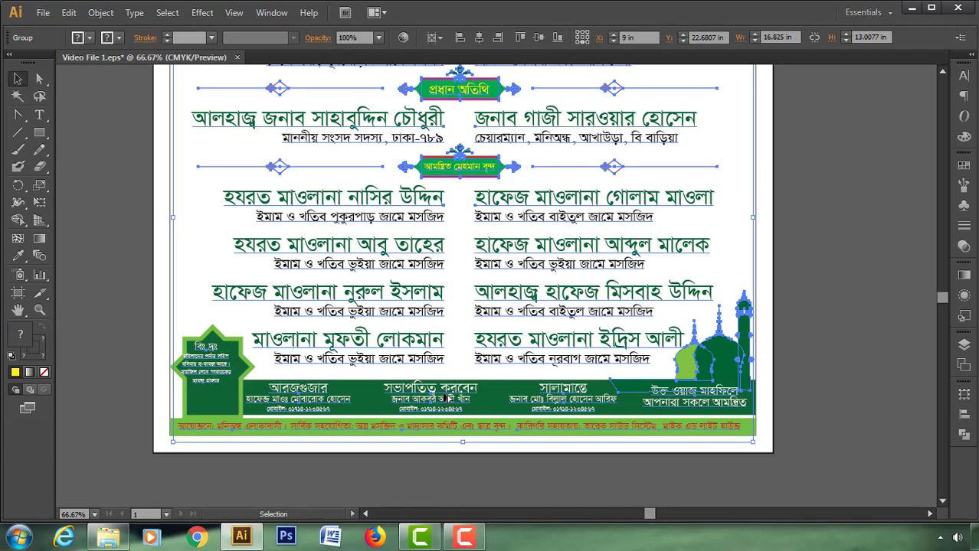
scroll(446, 398, "down", 1, "alt")
left_click(778, 411)
scroll(778, 411, "down", 1, "alt")
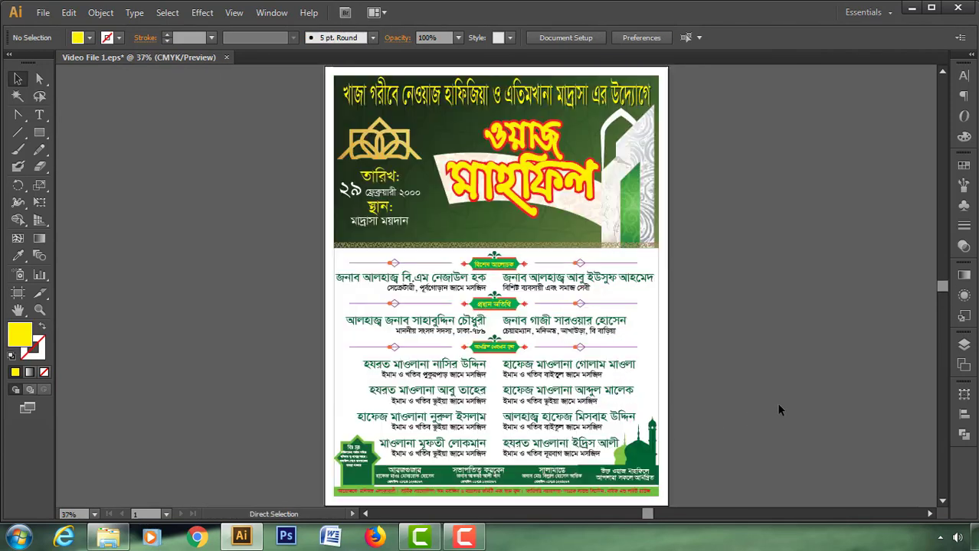
Fill the poster background rectangle with C0 M0 Y40 K0 pale cream.
left_click(652, 349)
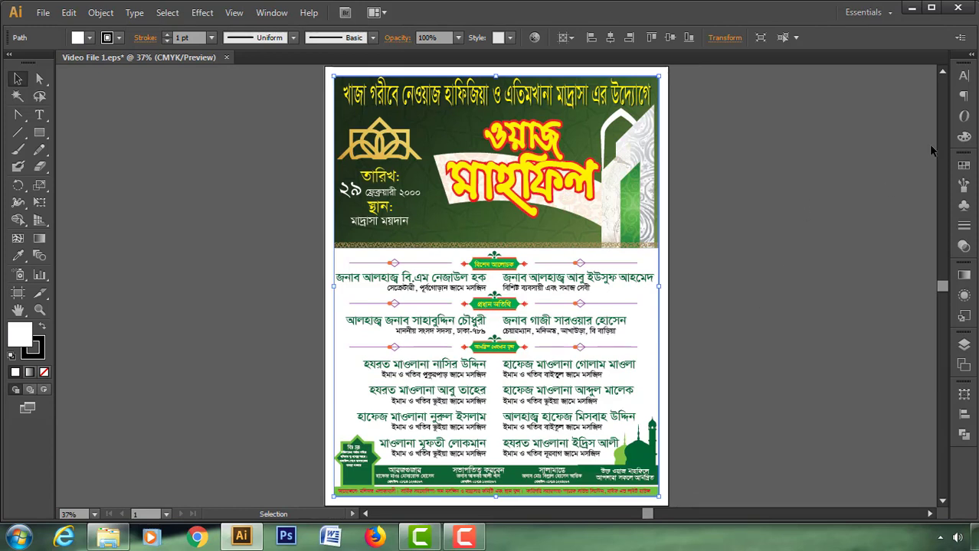
left_click(963, 137)
type("40")
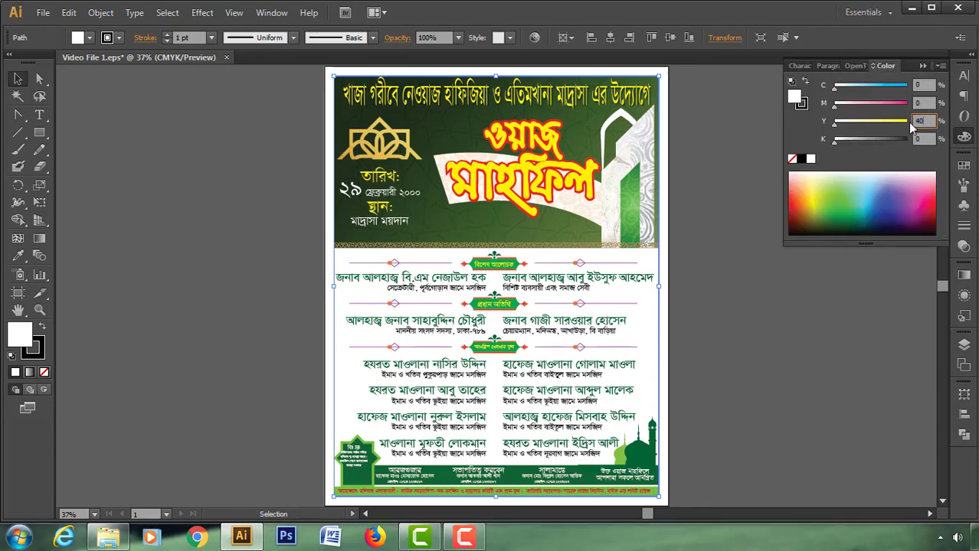
key("Return")
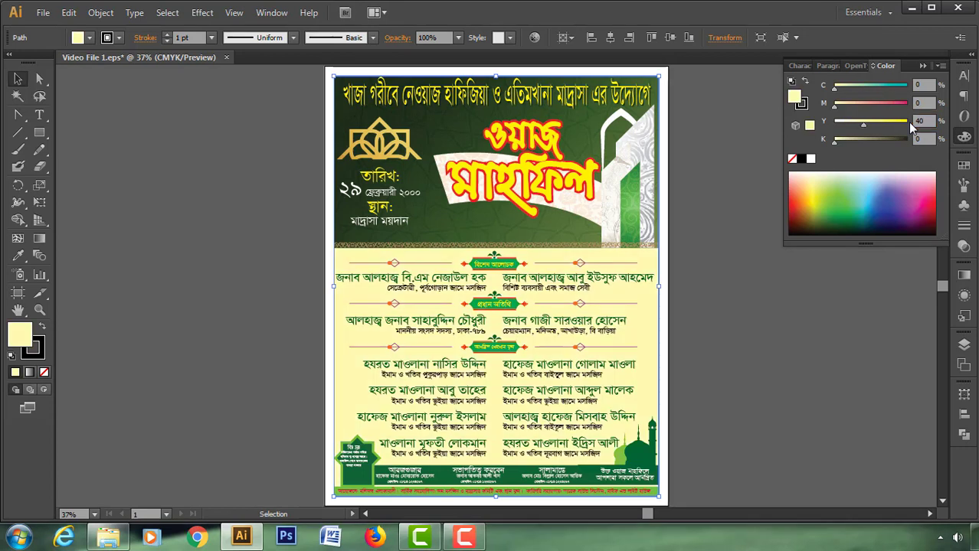
left_click(923, 65)
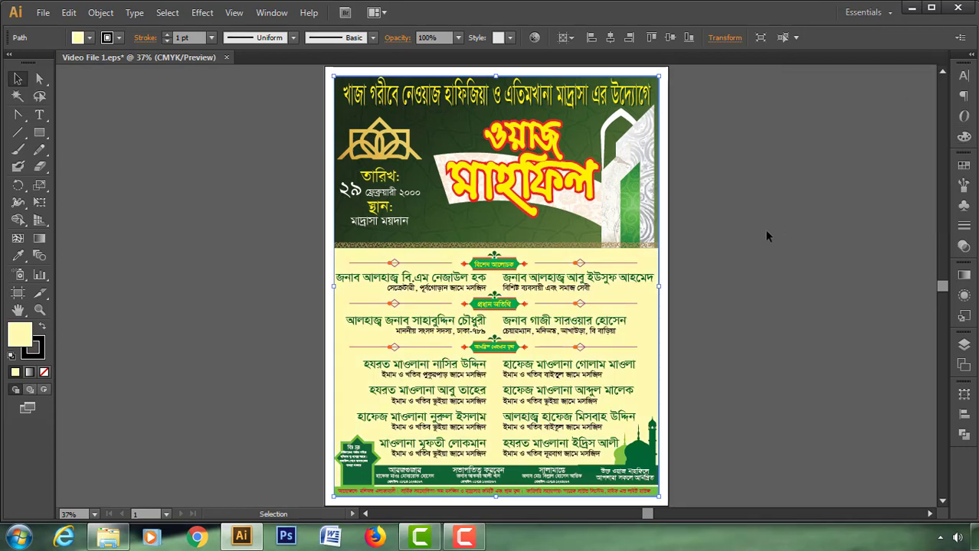
left_click(766, 232)
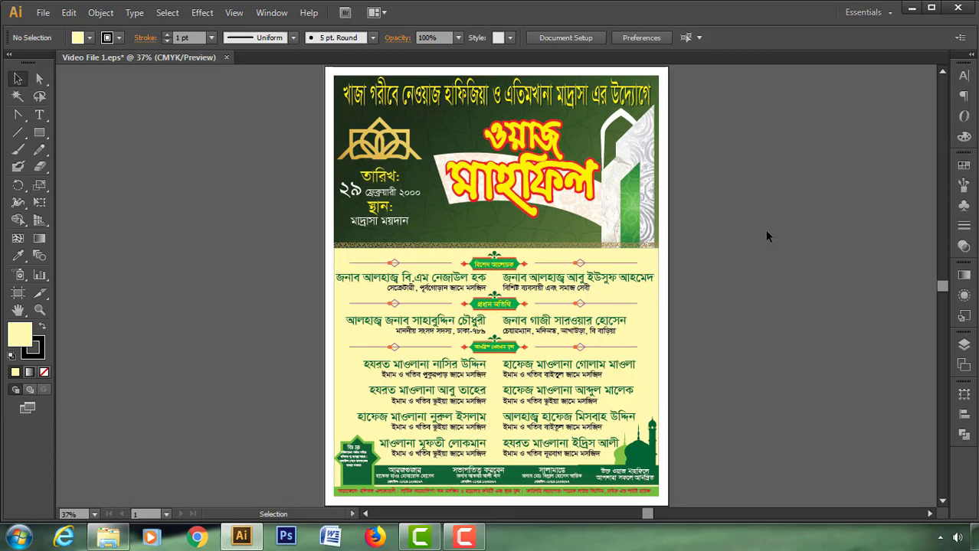
Ungroup the lower poster content group twice.
left_click(360, 457)
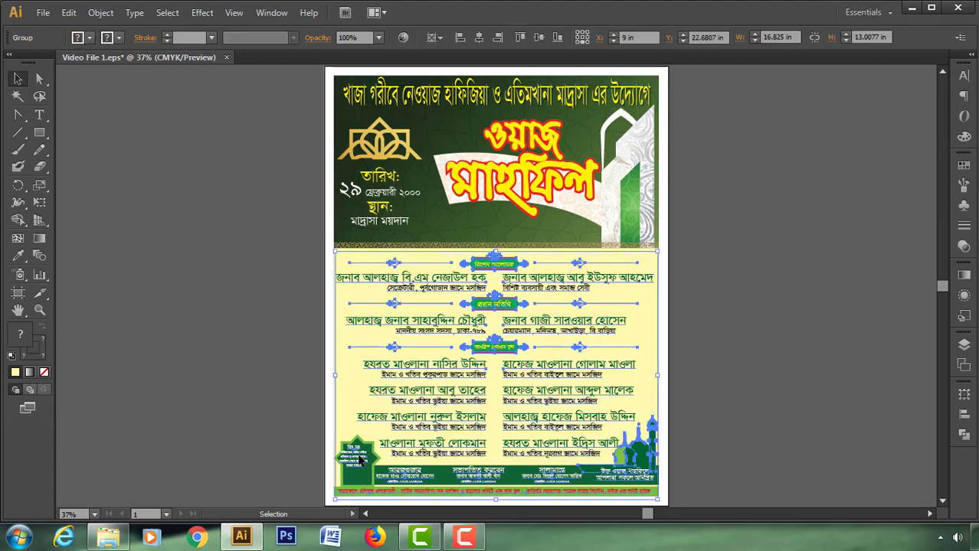
right_click(360, 457)
left_click(400, 392)
left_click(271, 426)
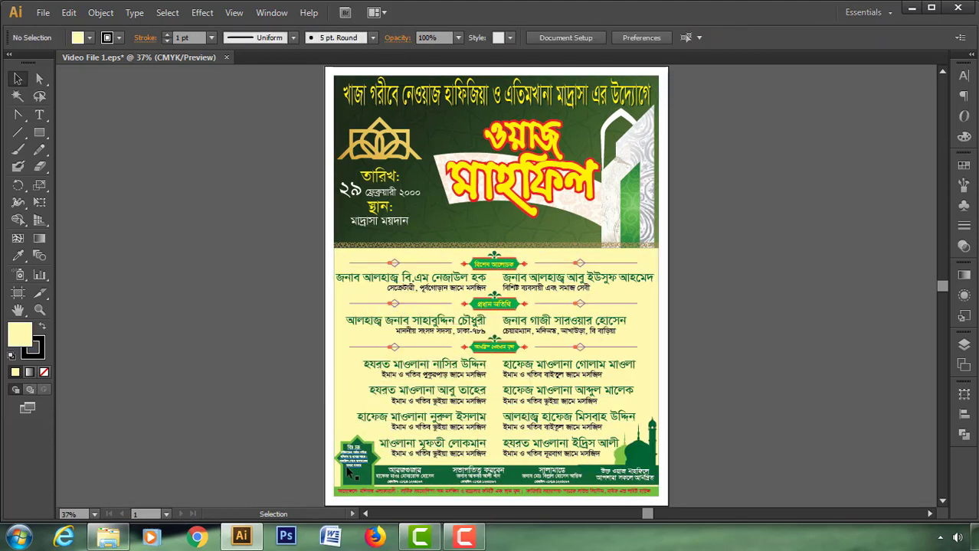
left_click(355, 465)
right_click(354, 465)
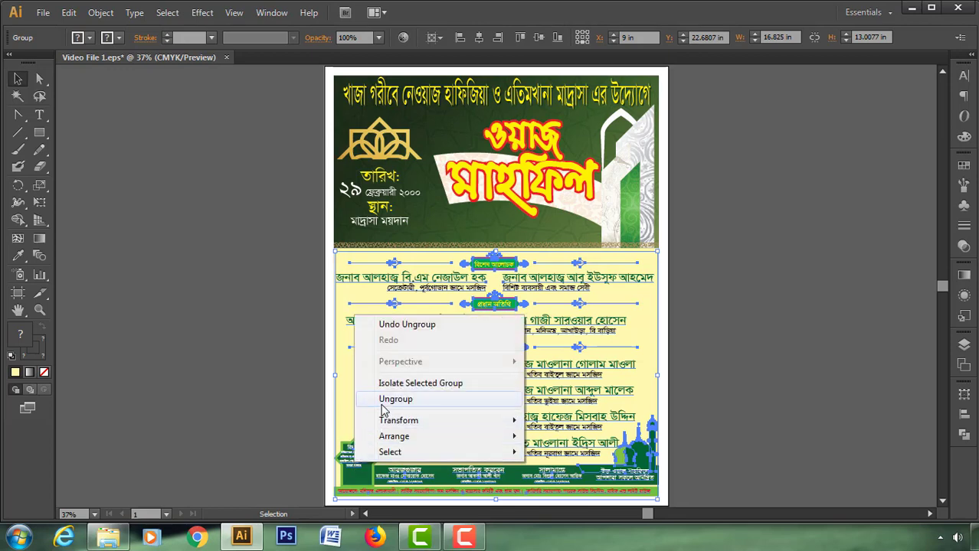
left_click(386, 398)
left_click(291, 472)
Zoom into the star badge and move its note text to sit centred inside.
left_click(358, 463)
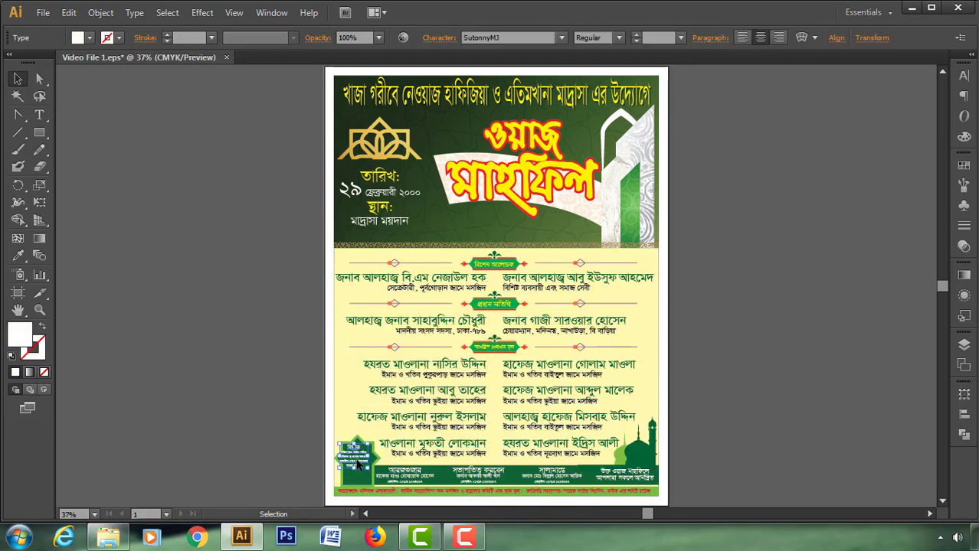
left_click(40, 312)
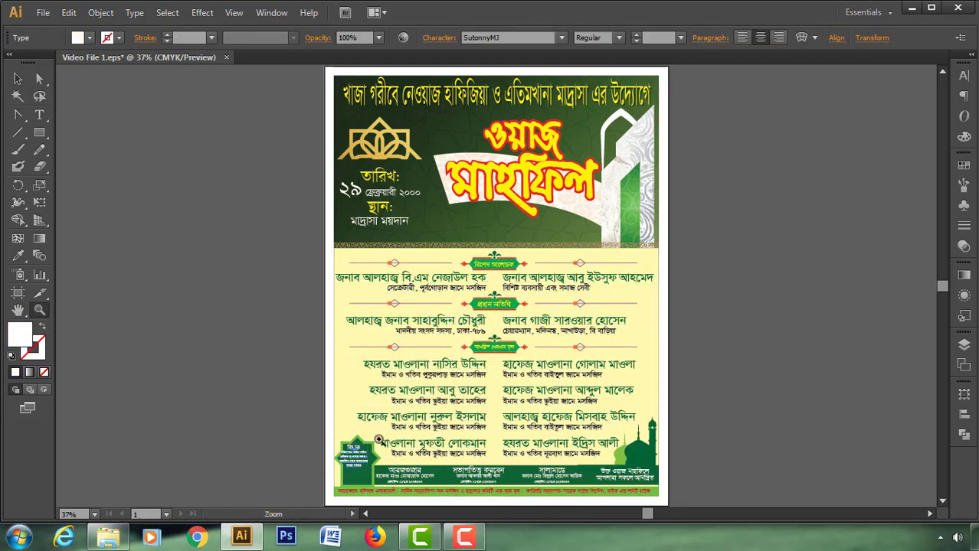
left_click_drag(309, 416, 386, 503)
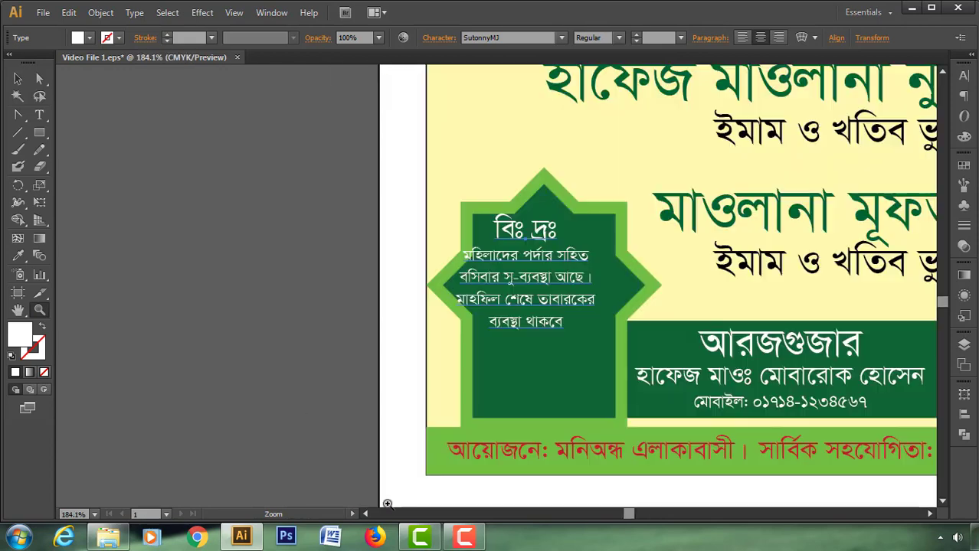
key("v")
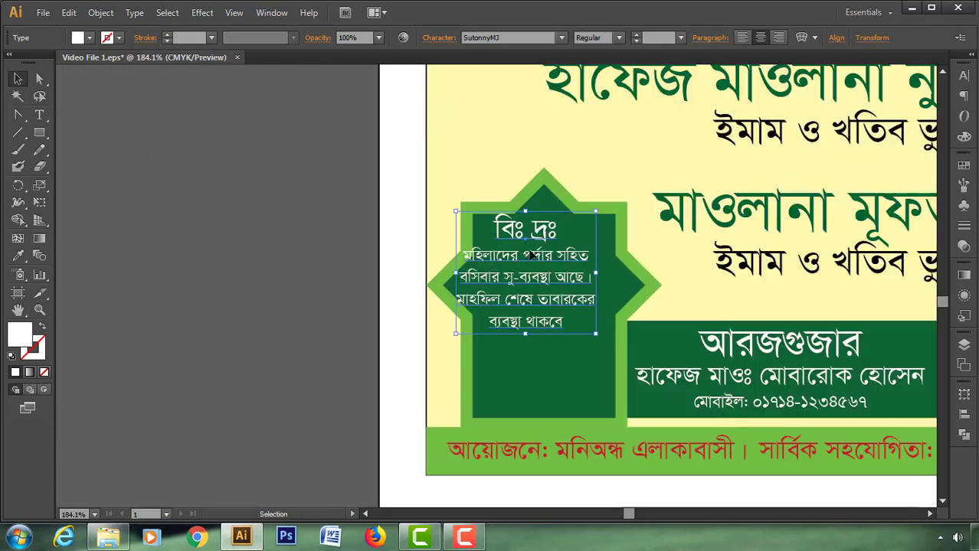
mouse_move(527, 242)
left_mouse_down()
mouse_move(546, 263)
mouse_move(549, 254)
left_mouse_up()
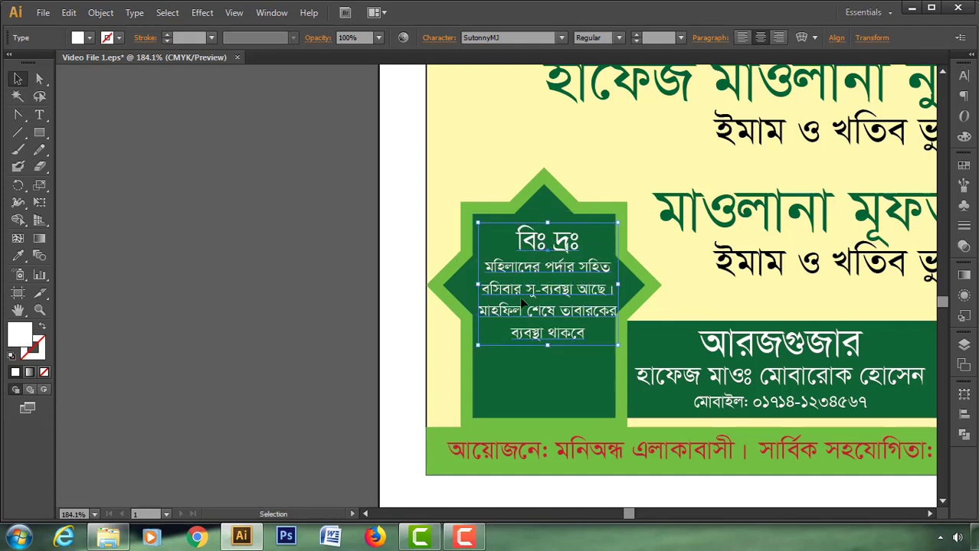
key("shift+Left")
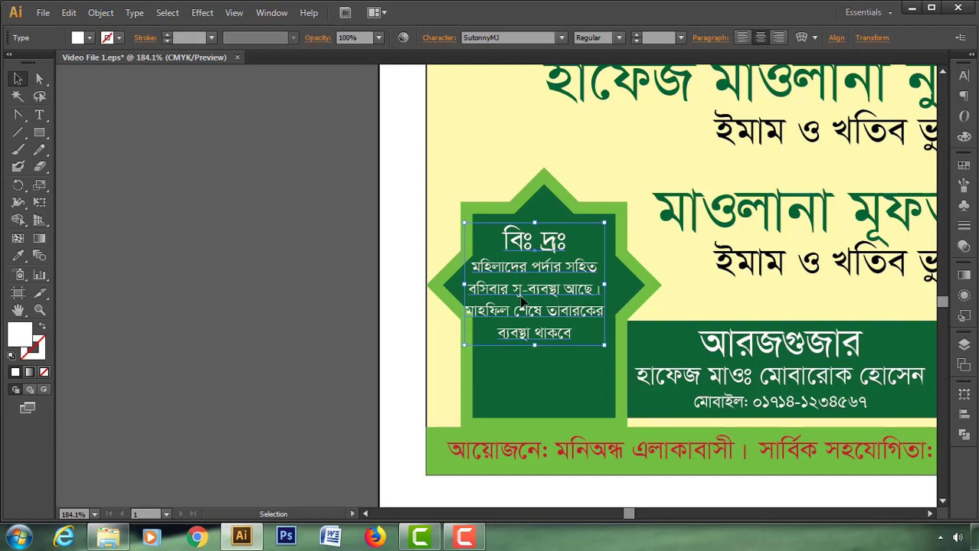
left_click_drag(520, 301, 526, 301)
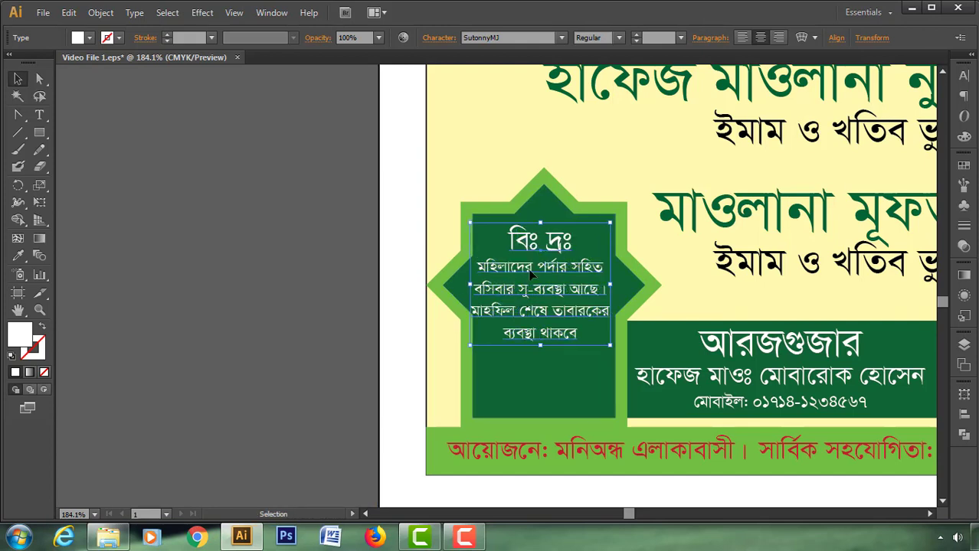
left_click_drag(530, 273, 533, 273)
left_click(306, 292)
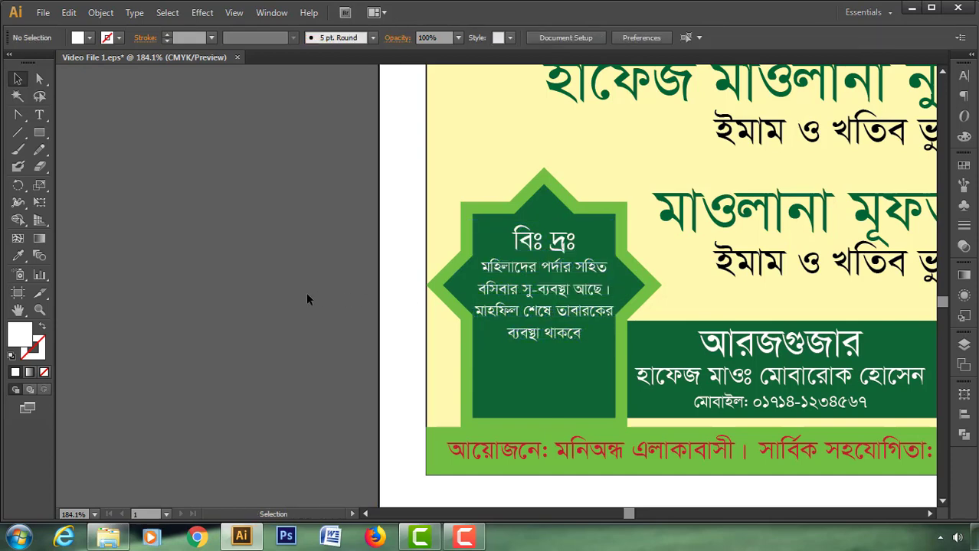
key("ctrl+0")
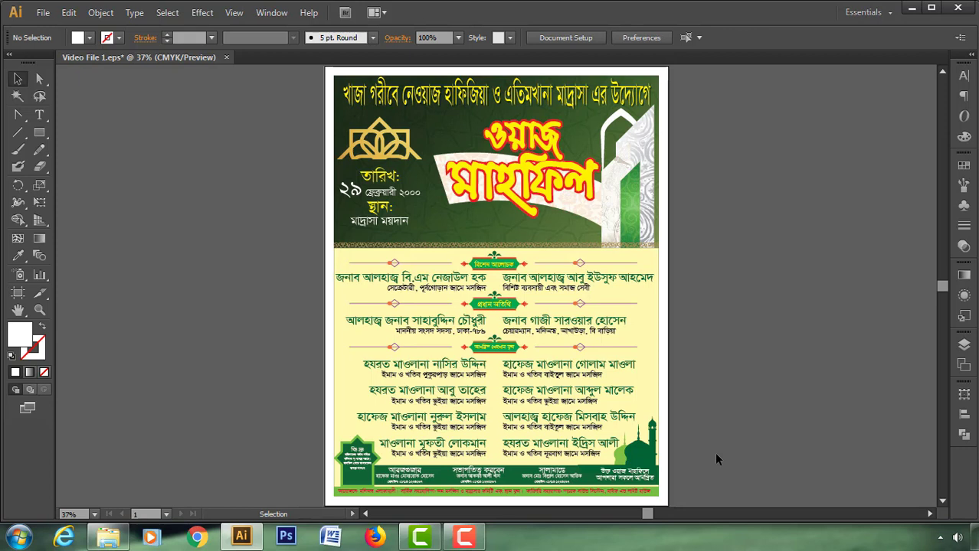
Align the red footer credits line on the bottom strip using the Align panel.
left_click(619, 492)
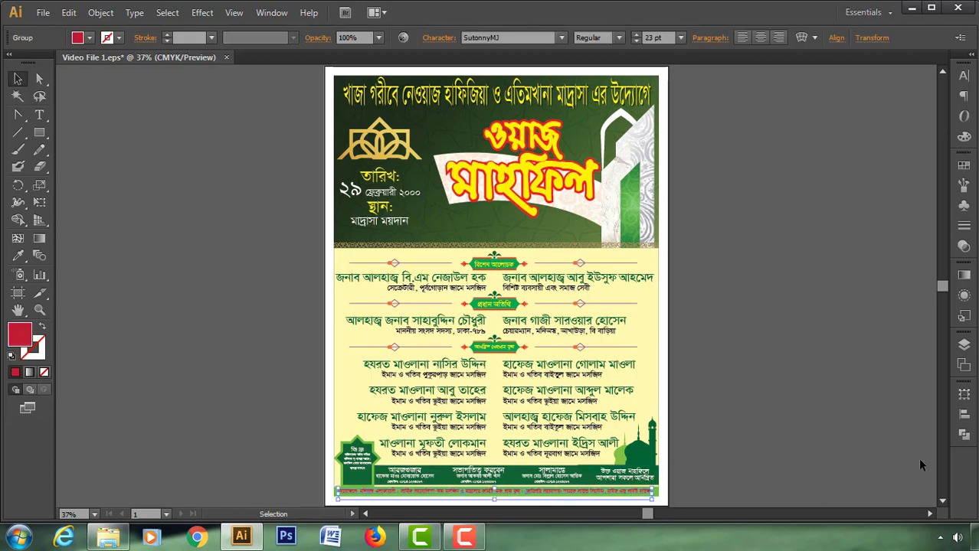
left_click(964, 413)
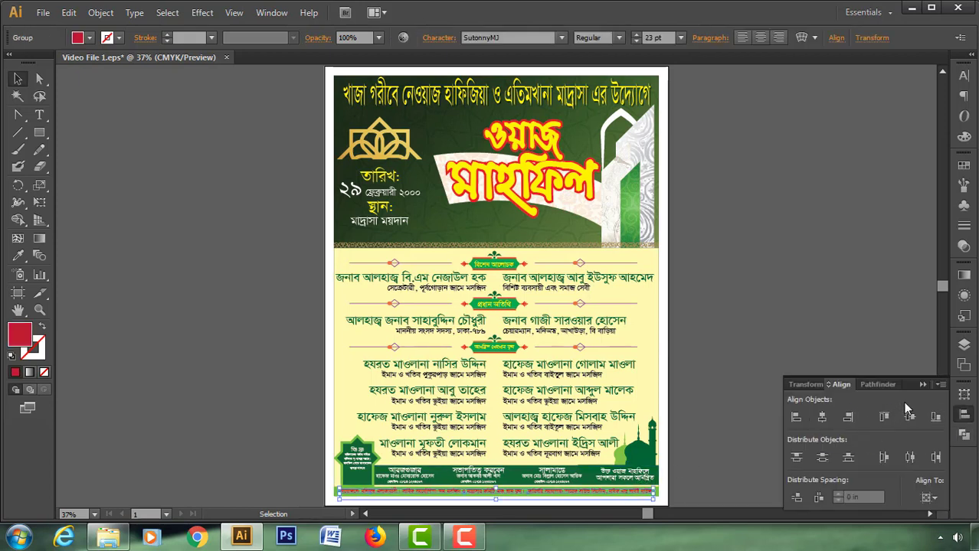
left_click(922, 384)
left_click(805, 386)
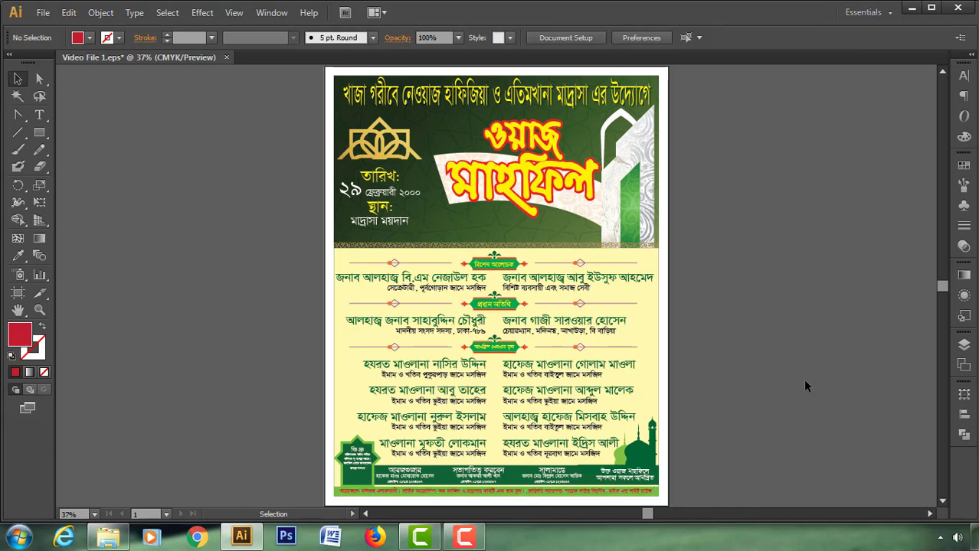